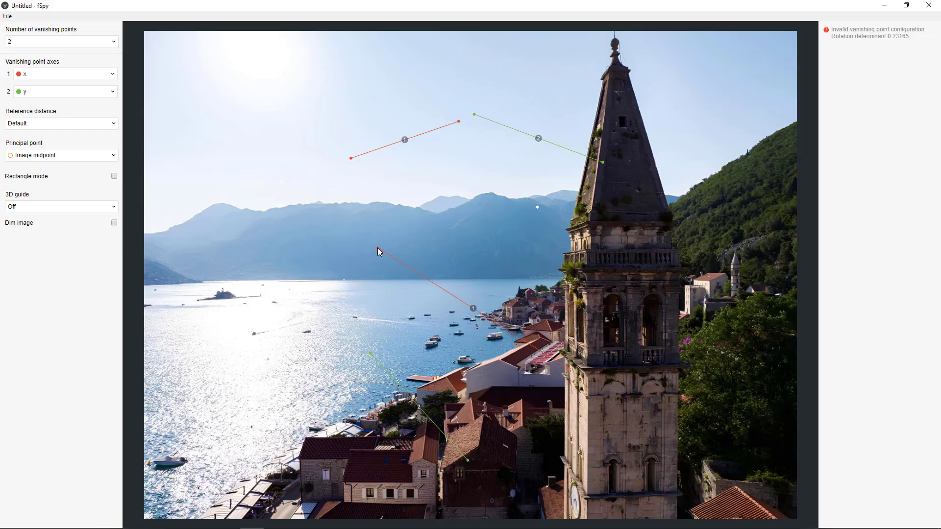
Align the two x-axis vanishing lines with the tower's balustrade and the waterfront house's roof edge, and enable the focal length values
drag(570, 370, 683, 250)
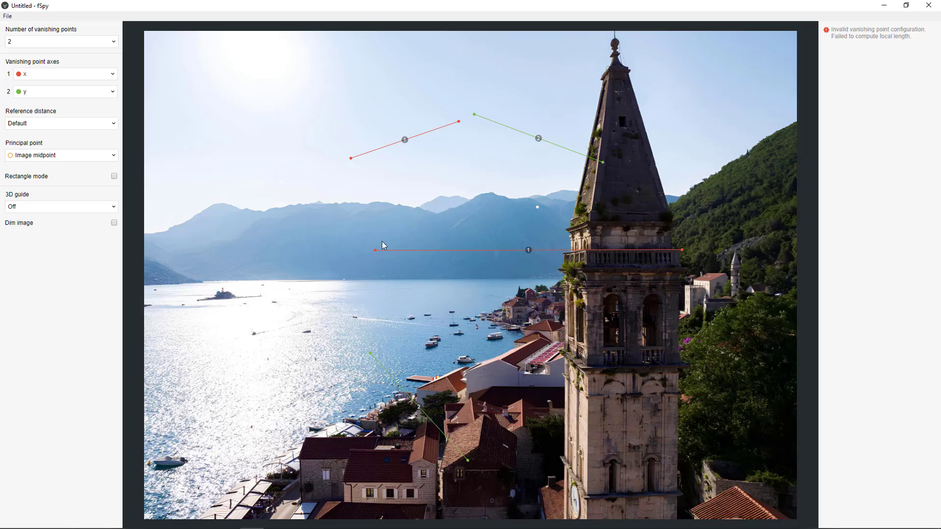
drag(460, 123, 306, 434)
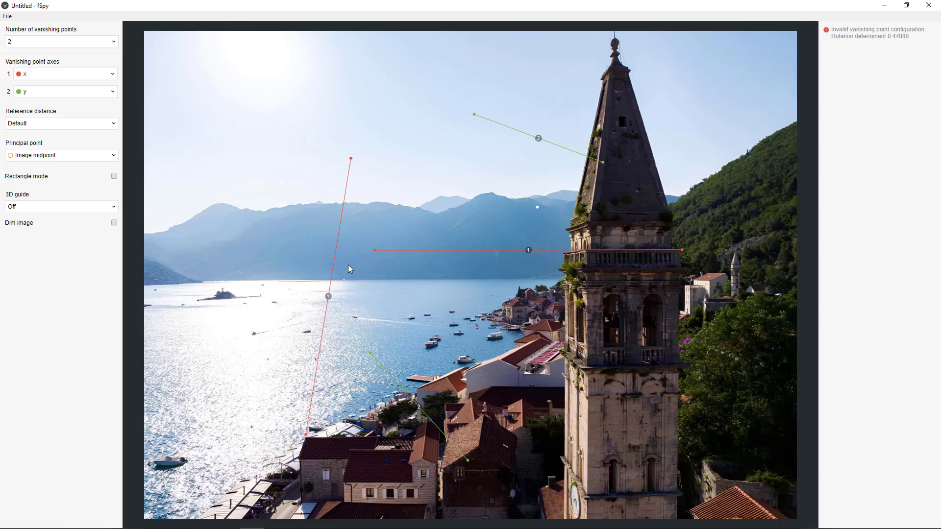
drag(352, 159, 525, 434)
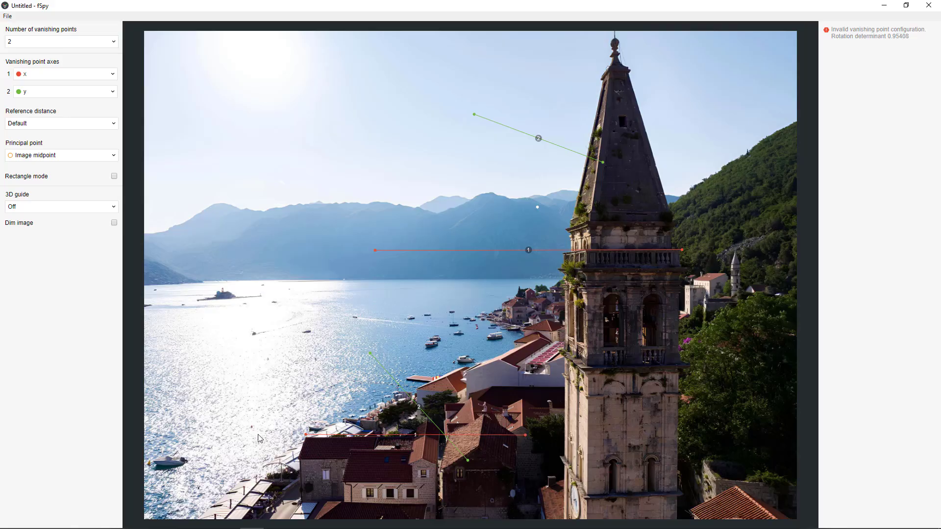
drag(313, 435, 306, 441)
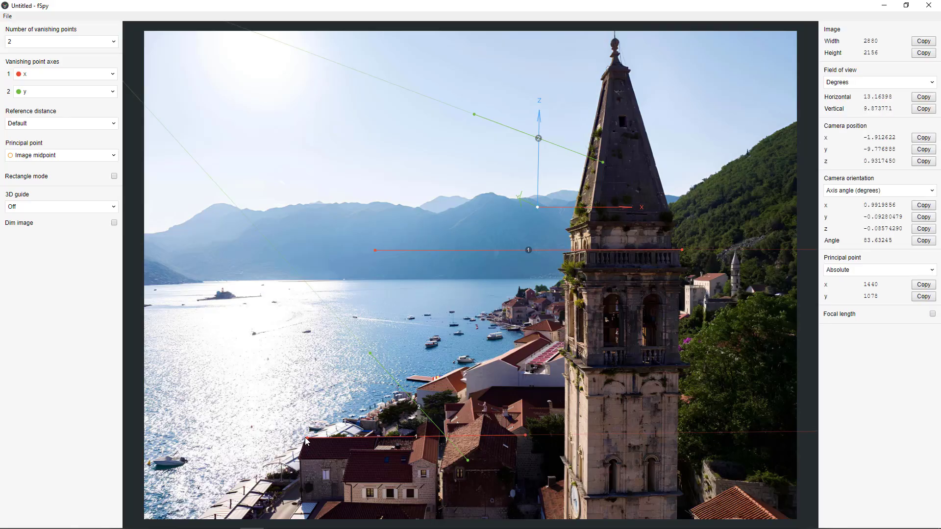
click(933, 314)
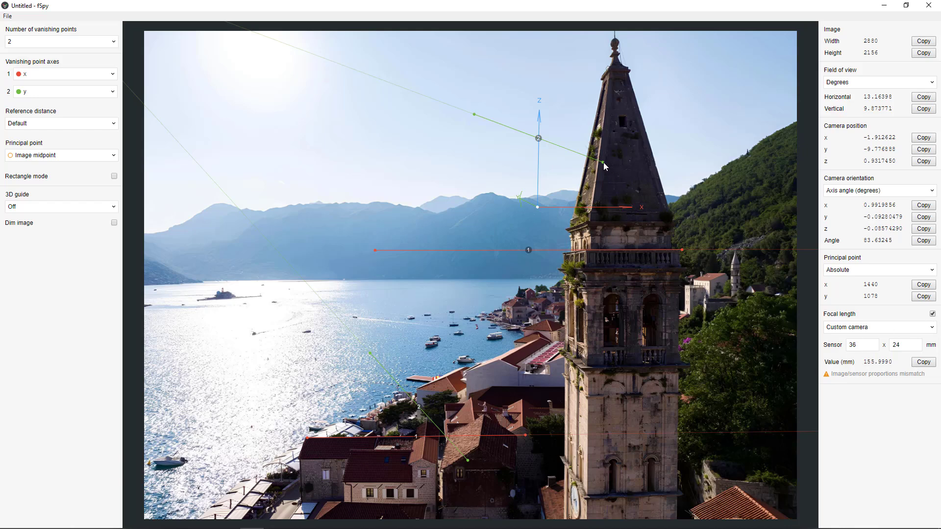
Place one y-axis vanishing line along the shoreline and the other along the roof edge beyond the tower's base
drag(604, 163, 229, 519)
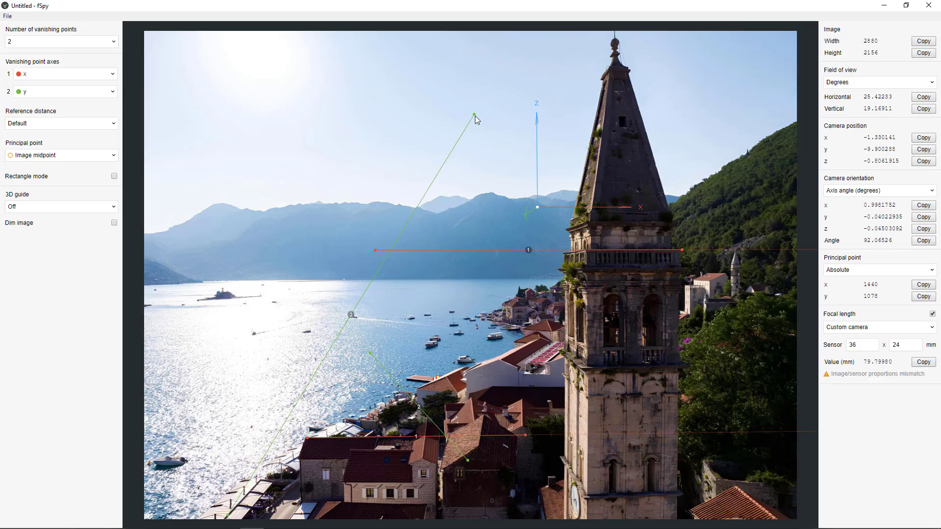
drag(475, 115, 381, 346)
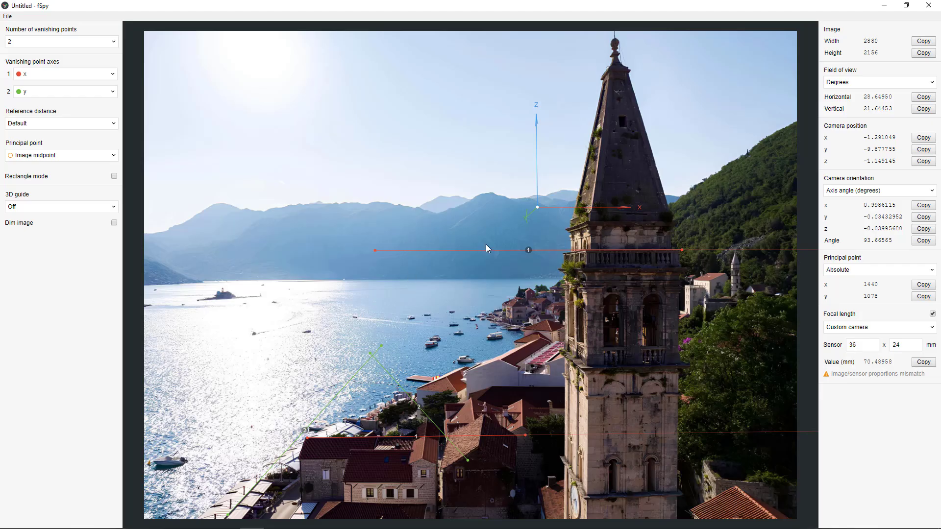
drag(468, 462, 778, 521)
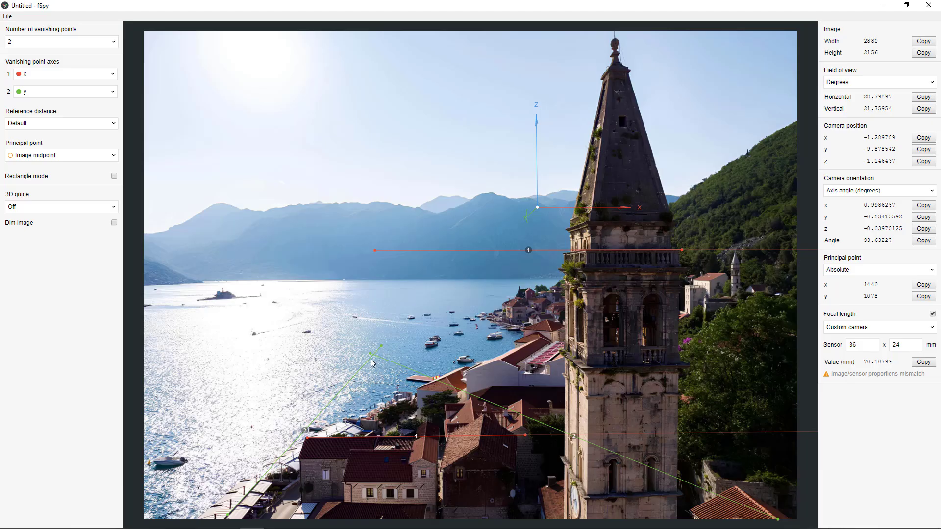
drag(370, 354, 637, 406)
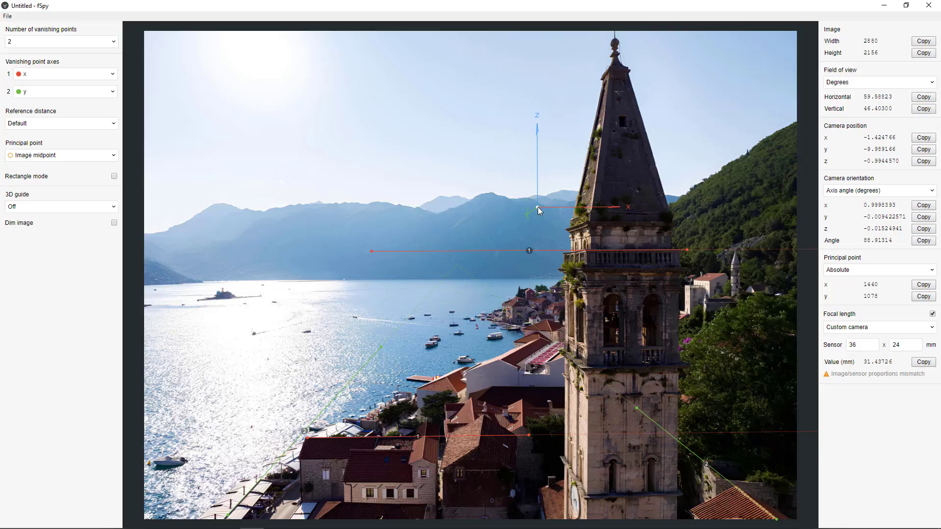
Show the xy grid floor as the 3D guide and move the origin onto the rooftops beside the tower
drag(537, 207, 491, 463)
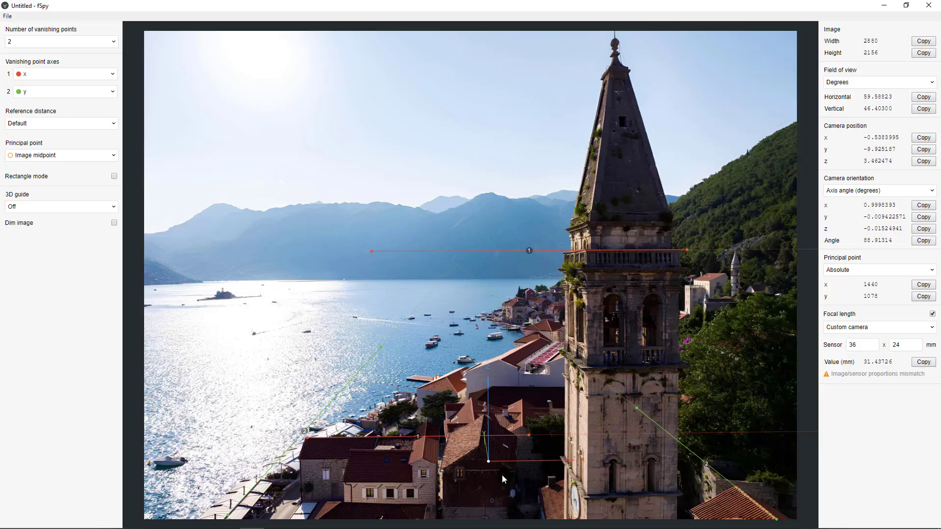
click(21, 208)
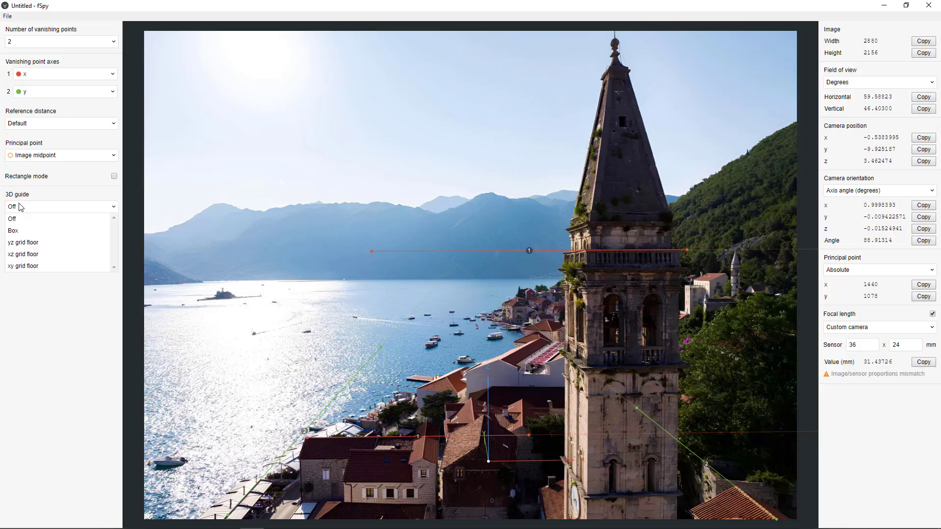
click(28, 266)
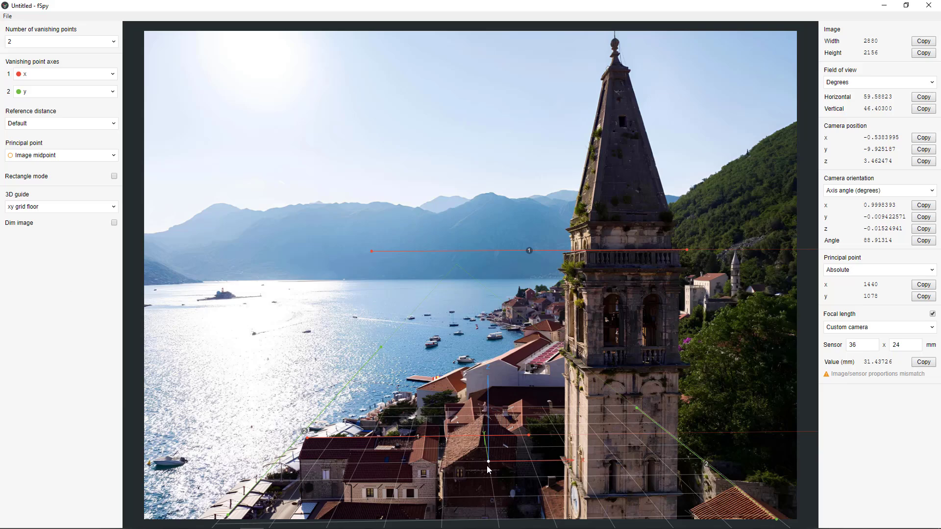
drag(488, 463, 467, 423)
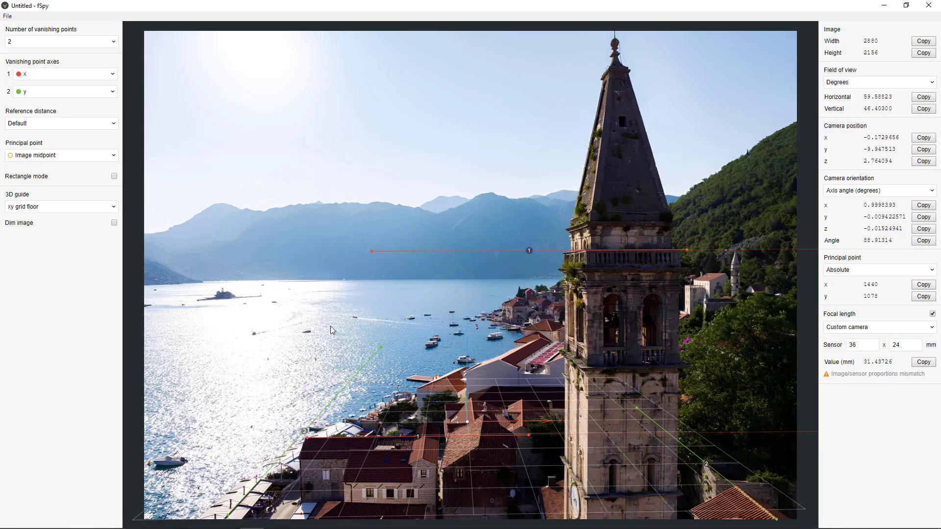
Save the camera-match project, close fSpy and minimize the file explorer window to return to After Effects
click(7, 17)
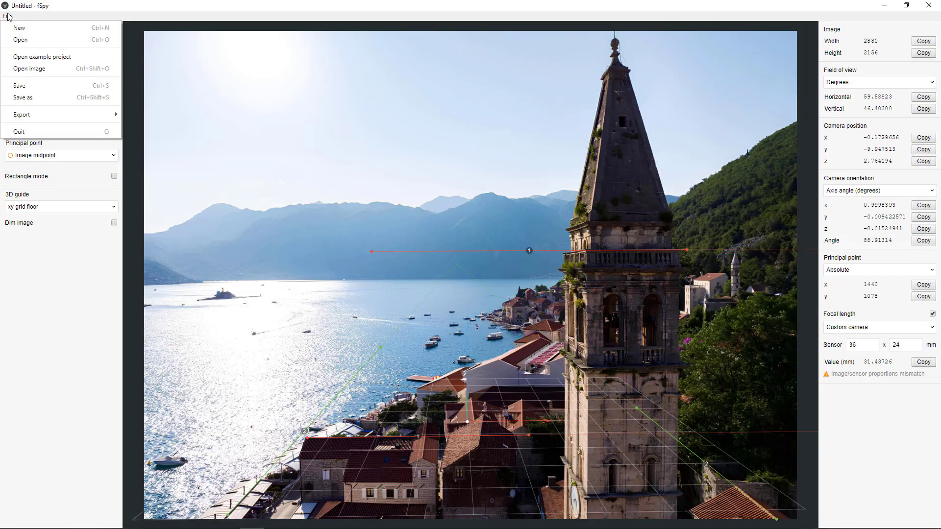
click(29, 92)
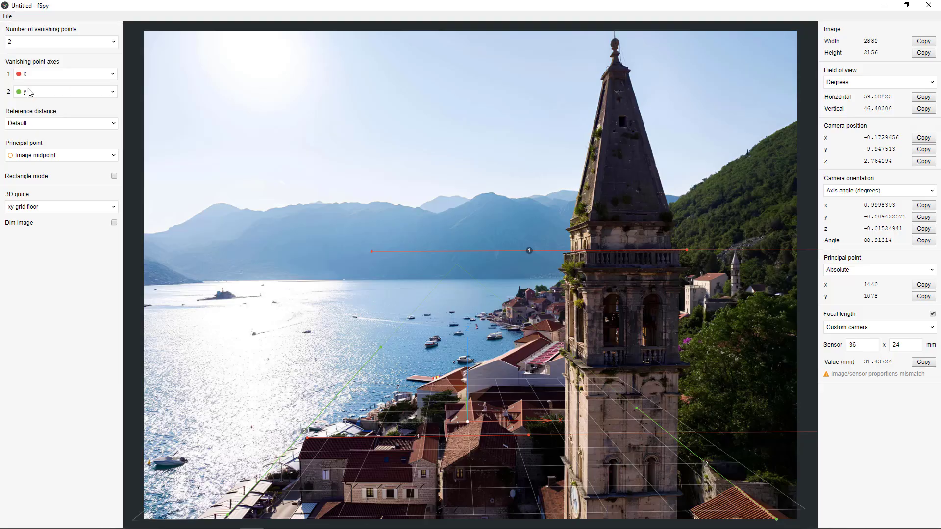
click(929, 5)
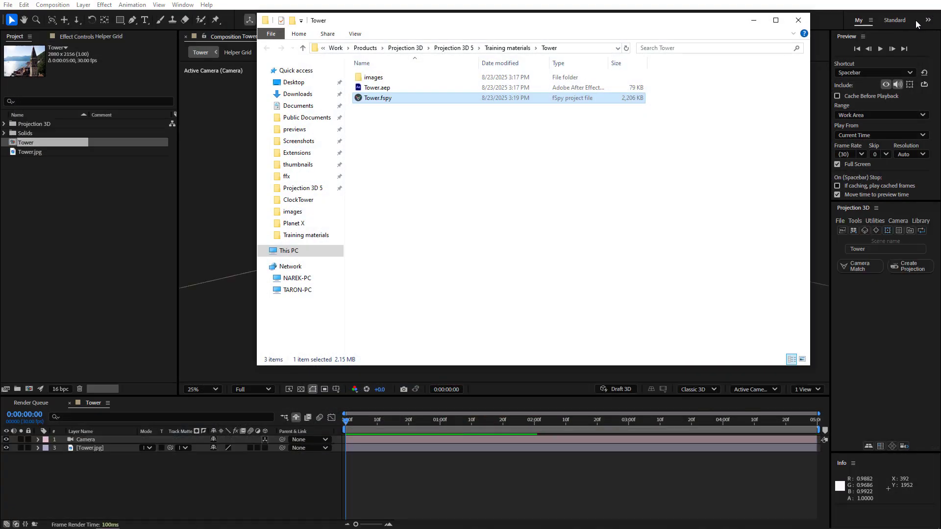
click(754, 20)
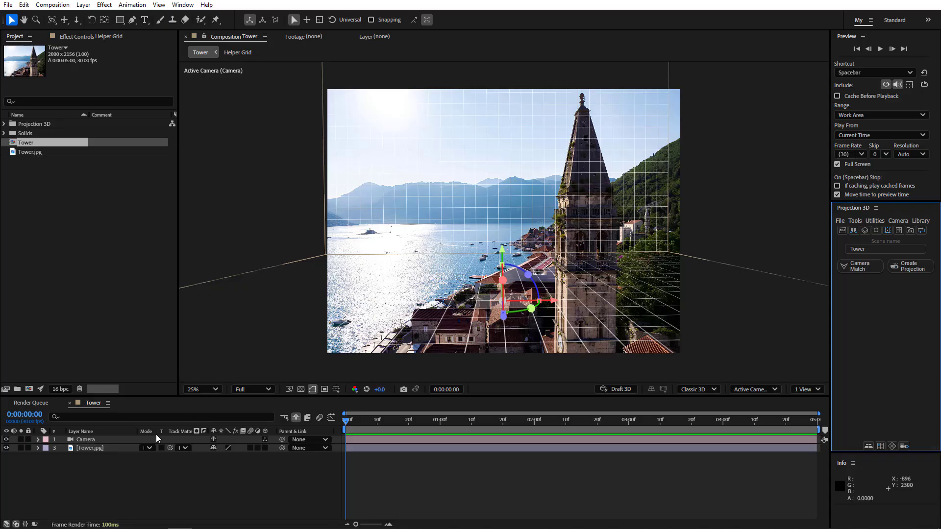
Reveal the shy Helper Grid layer, scale it to 555, 202, 676%, and hide shy layers again
click(295, 418)
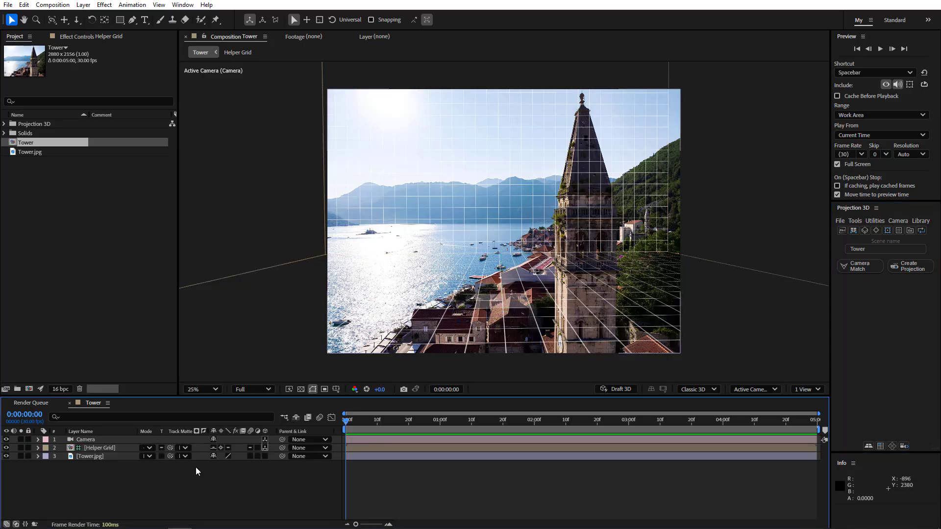
click(117, 448)
key(s)
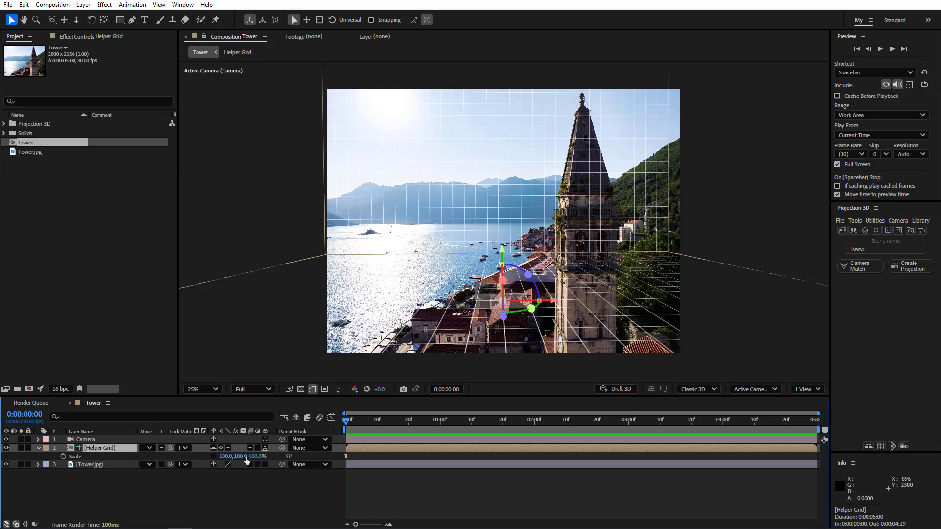
drag(260, 456, 421, 361)
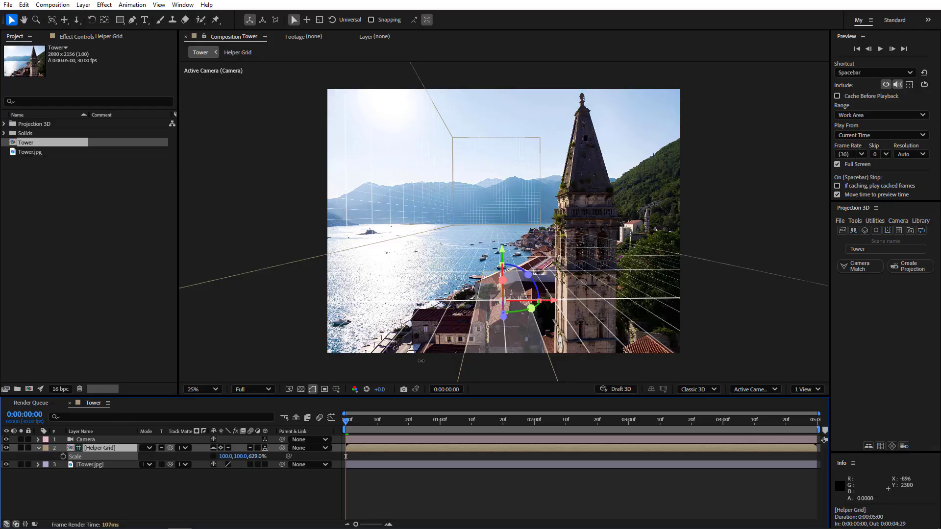
drag(223, 456, 406, 428)
mouse_move(255, 456)
mouse_down()
mouse_move(269, 456)
mouse_move(244, 459)
mouse_move(274, 448)
mouse_move(263, 459)
mouse_up()
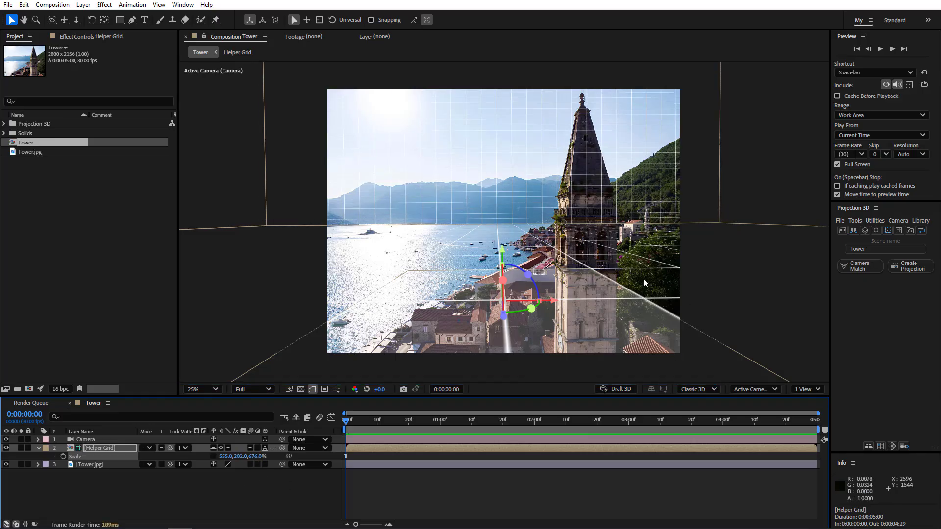
click(296, 417)
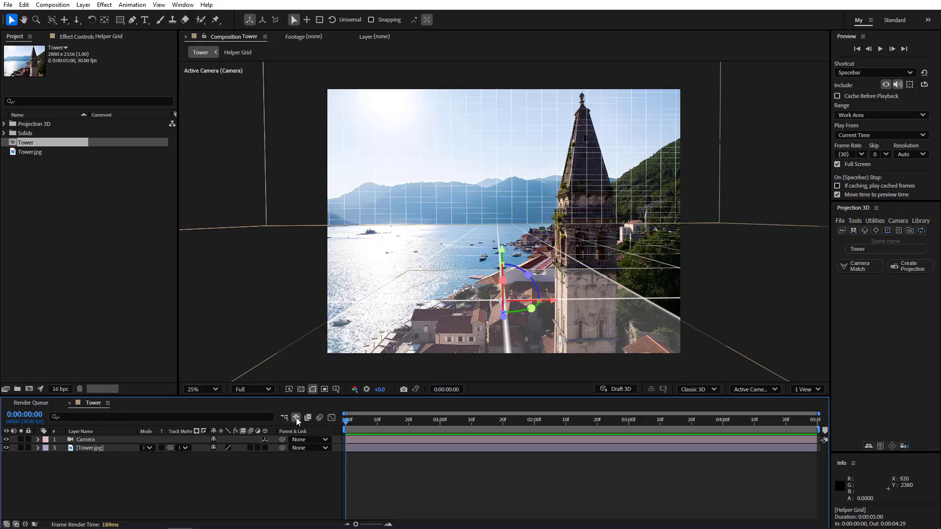
Create a Projection 3D projection from the Camera and Tower.jpg layers with the number of scenes set to 3
drag(90, 473, 116, 443)
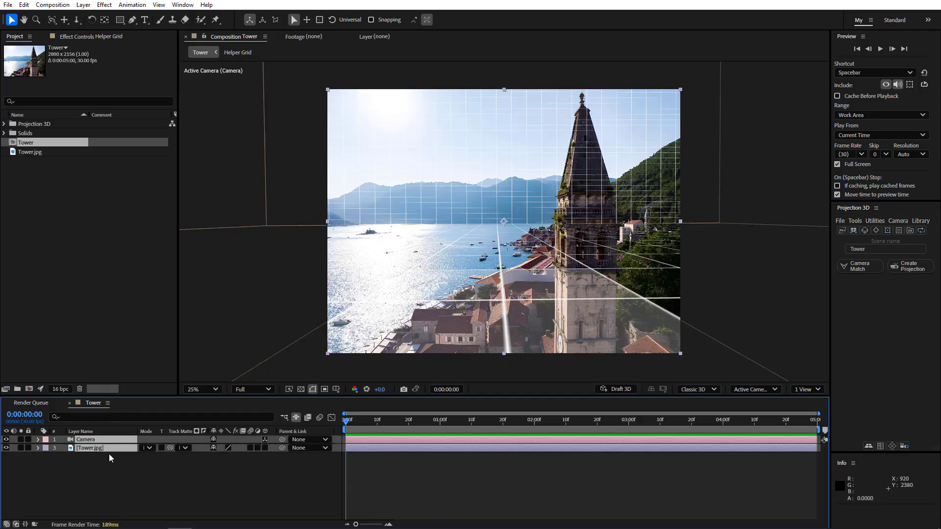
click(911, 264)
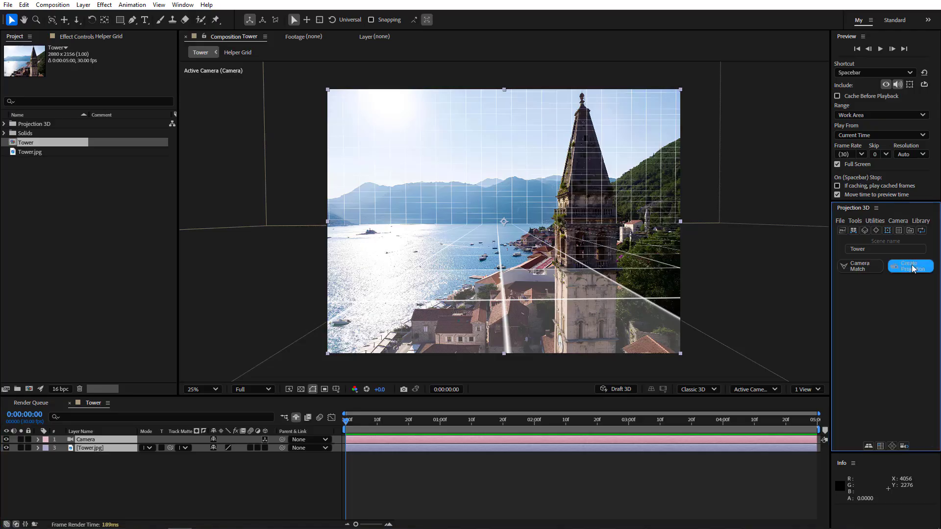
click(468, 268)
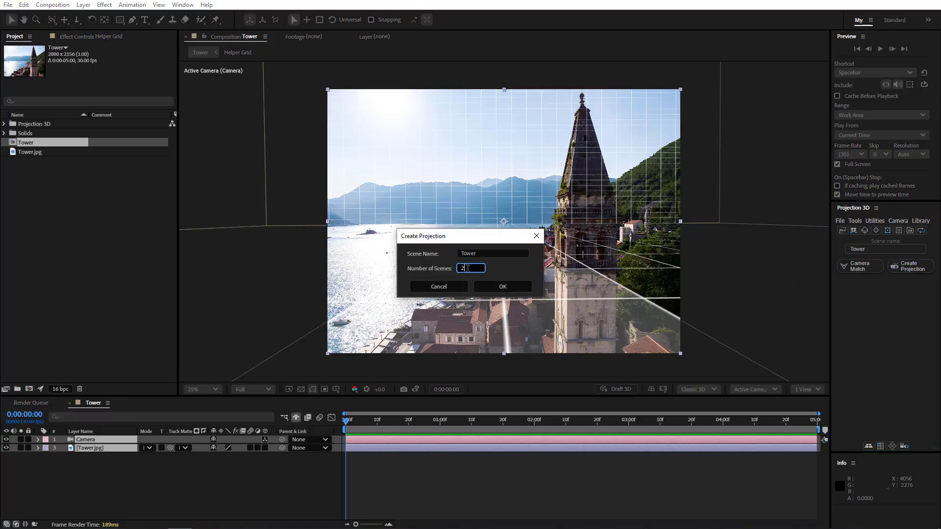
text(3)
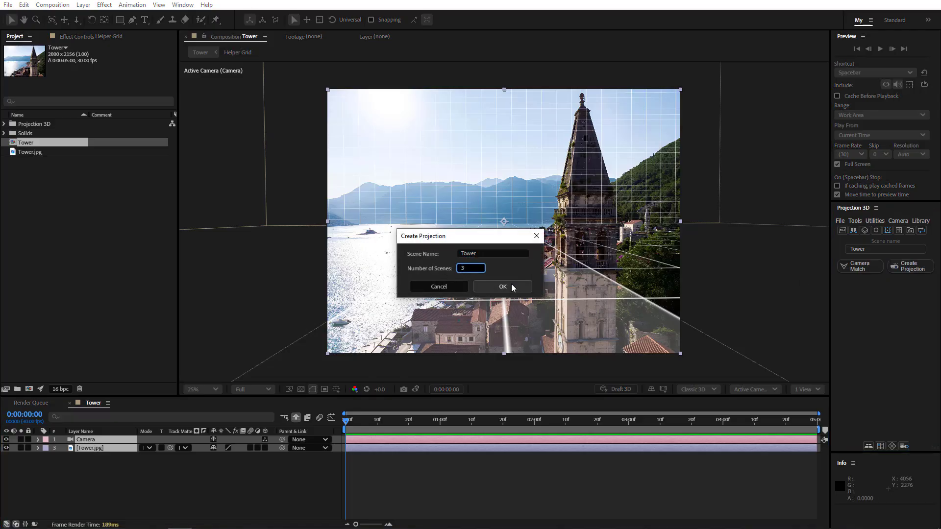
click(513, 286)
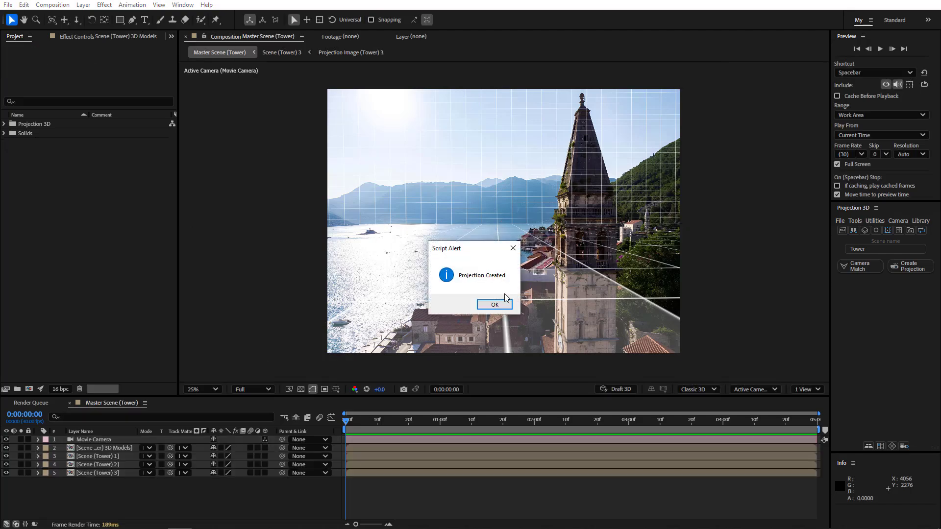
click(495, 304)
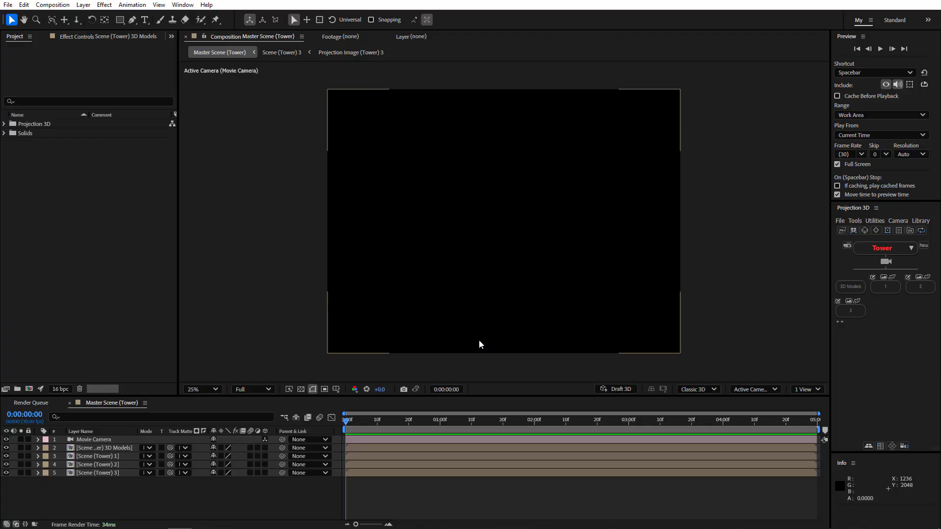
Open the Scene (Tower) 3 composition and create its Back and Bottom surfaces using the grid properties
double_click(105, 473)
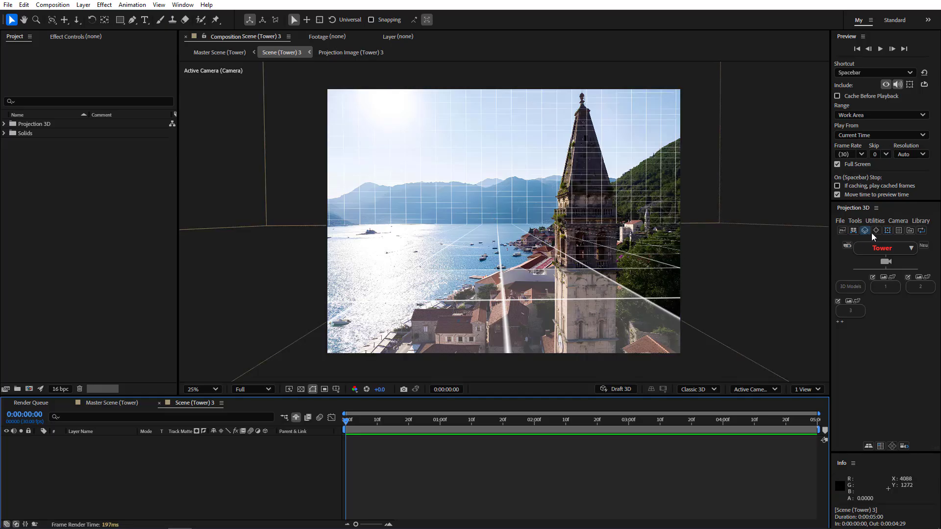
click(899, 233)
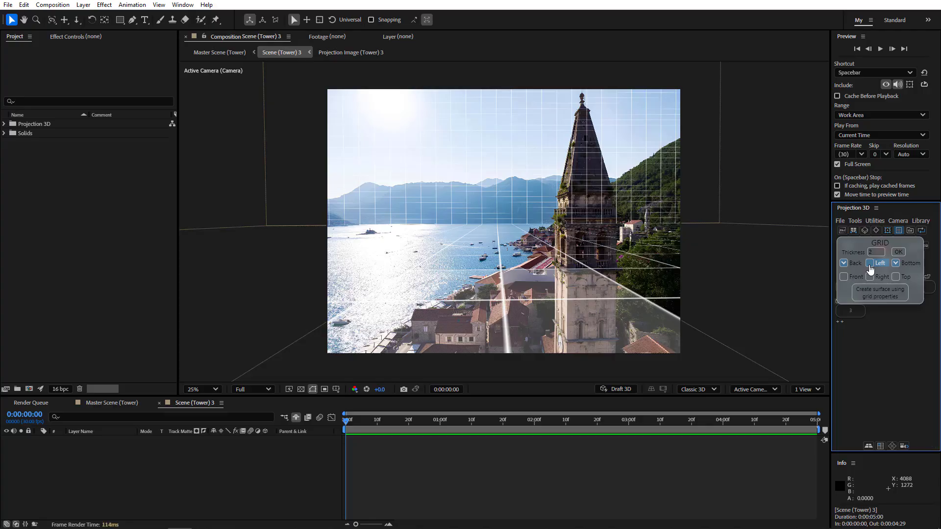
click(877, 296)
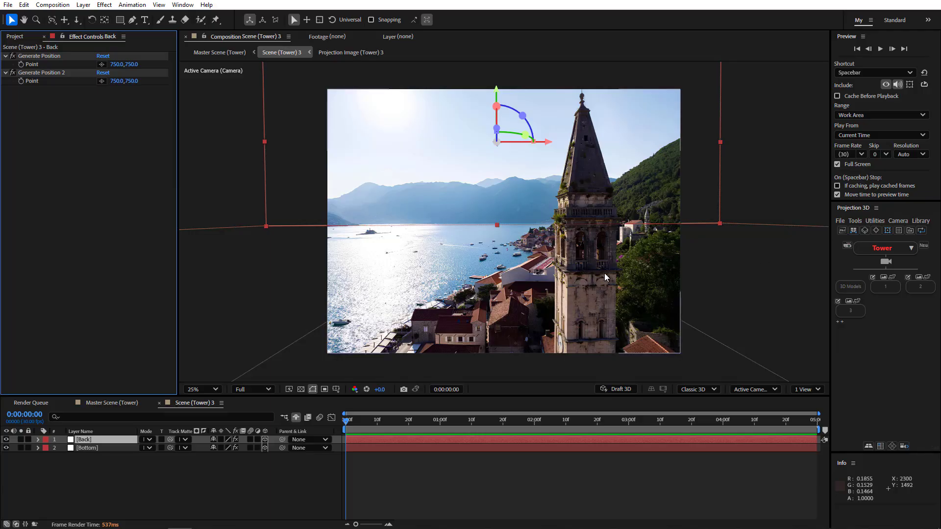
Test the projection by orbiting the Movie Camera in the Master Scene, and undo the camera moves
click(109, 403)
drag(444, 328, 449, 326)
drag(482, 264, 505, 249)
key(ctrl+z)
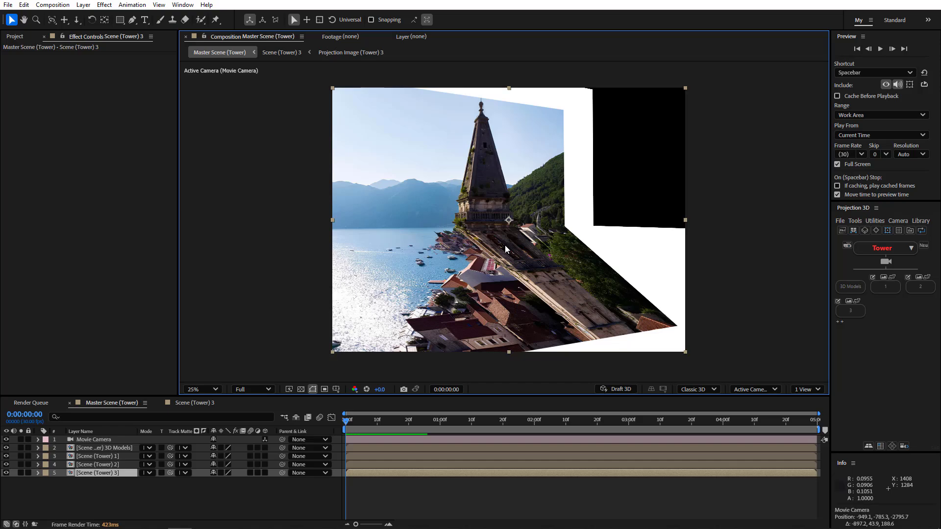
key(ctrl+z)
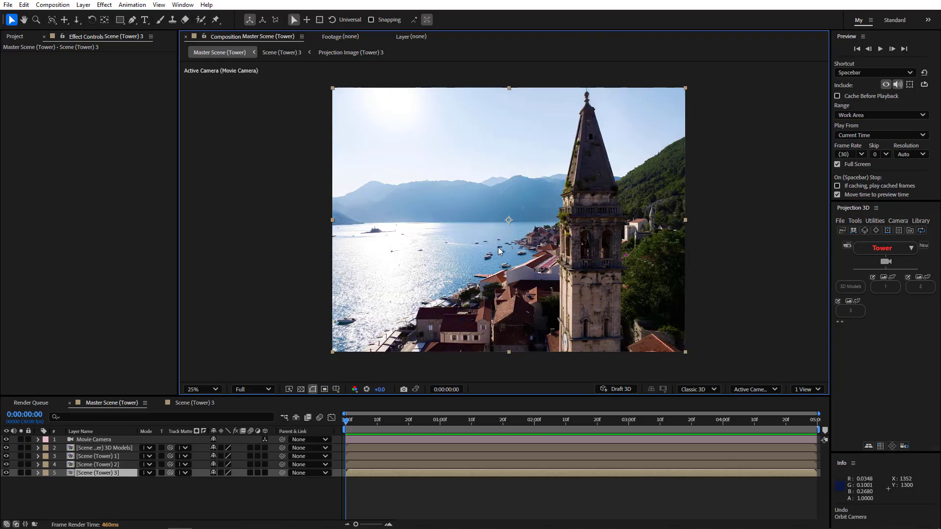
Return to the Scene (Tower) 3 composition and fit it to the viewer
click(196, 402)
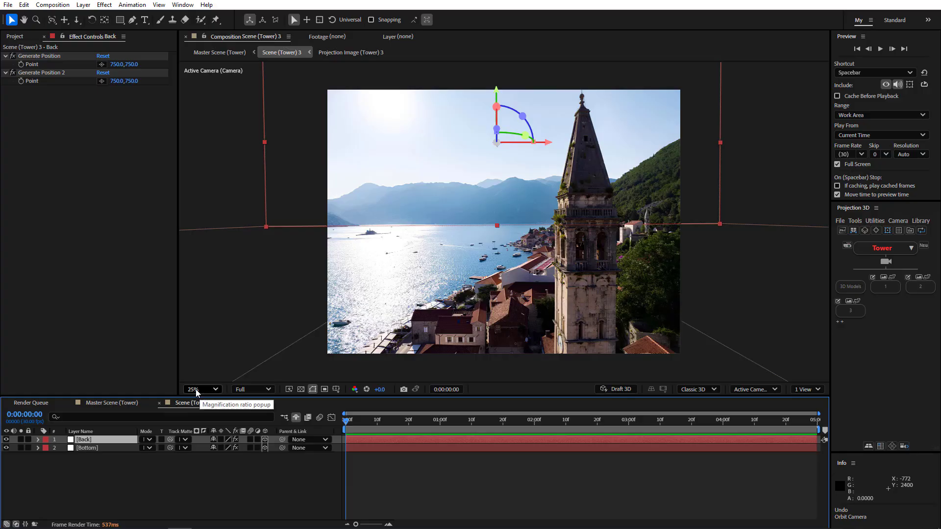
click(199, 390)
click(212, 205)
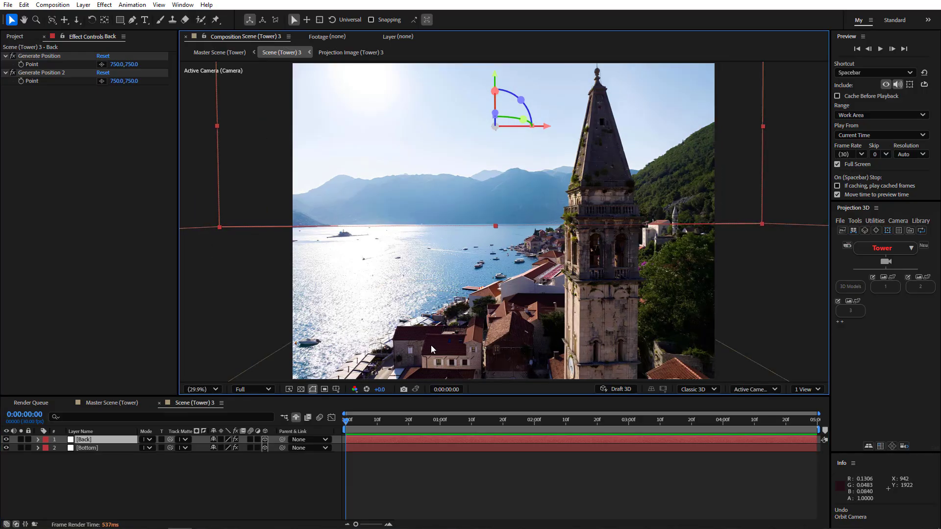
Place the Bottom surface's first Generate Position point at 755.6, 809.7, directly below the tower outside the photo
click(100, 448)
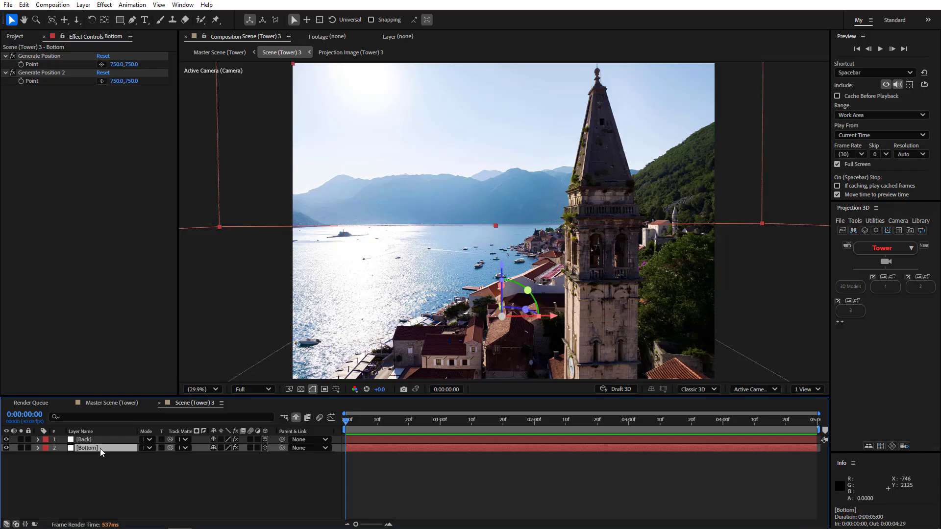
scroll(634, 313, down, 3)
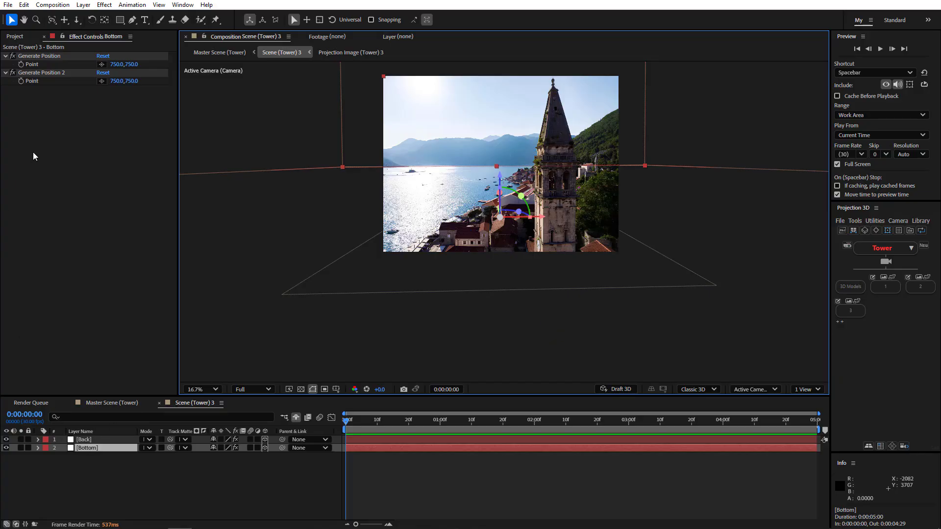
click(101, 65)
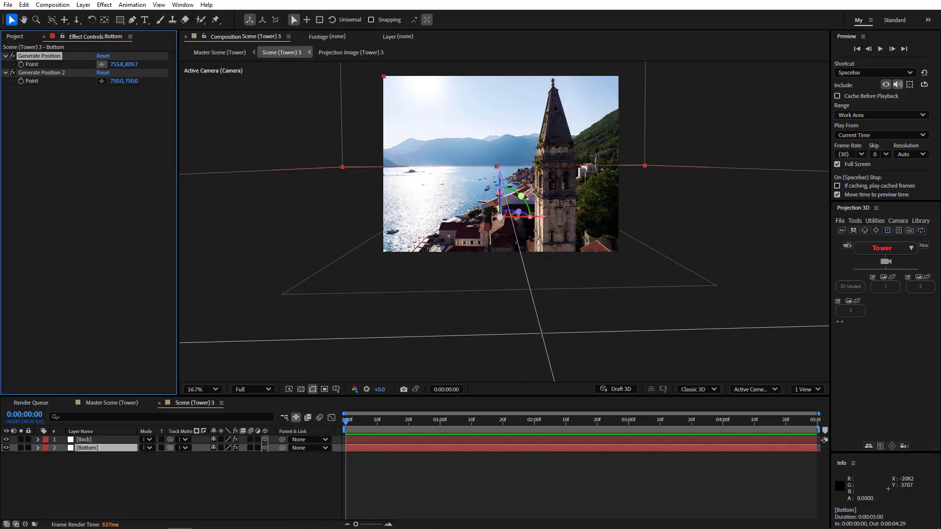
click(540, 330)
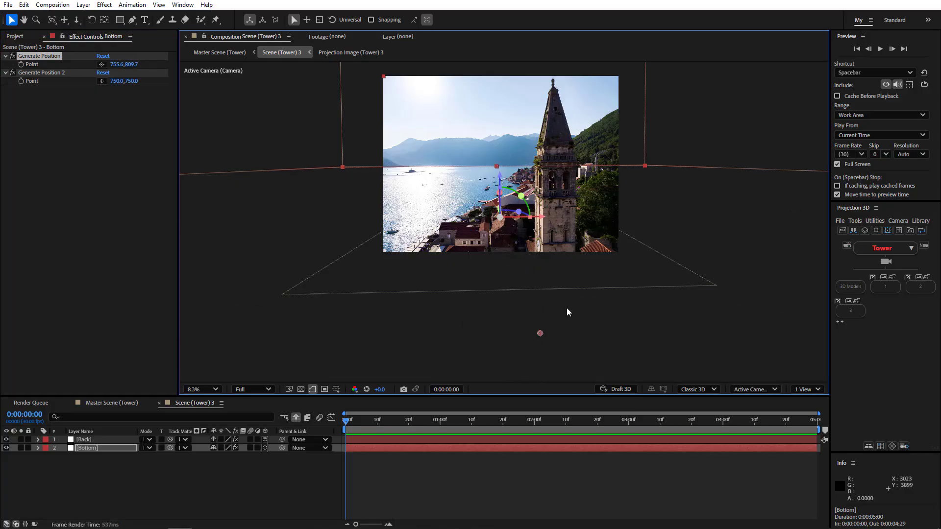
Create a vertical, front-facing plane layer at the generated position below the tower
click(853, 230)
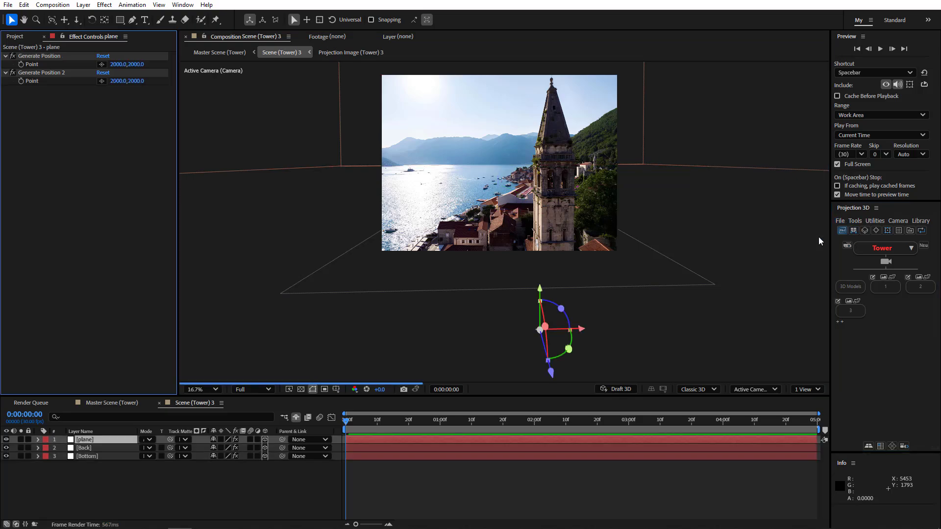
scroll(658, 249, down, 1)
drag(564, 270, 541, 293)
scroll(540, 293, down, 2)
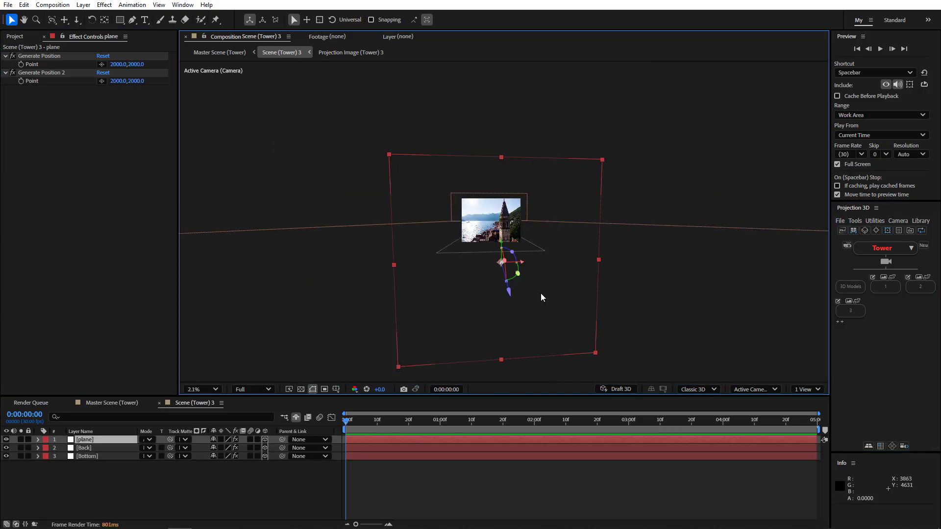
scroll(540, 293, up, 3)
scroll(538, 288, up, 2)
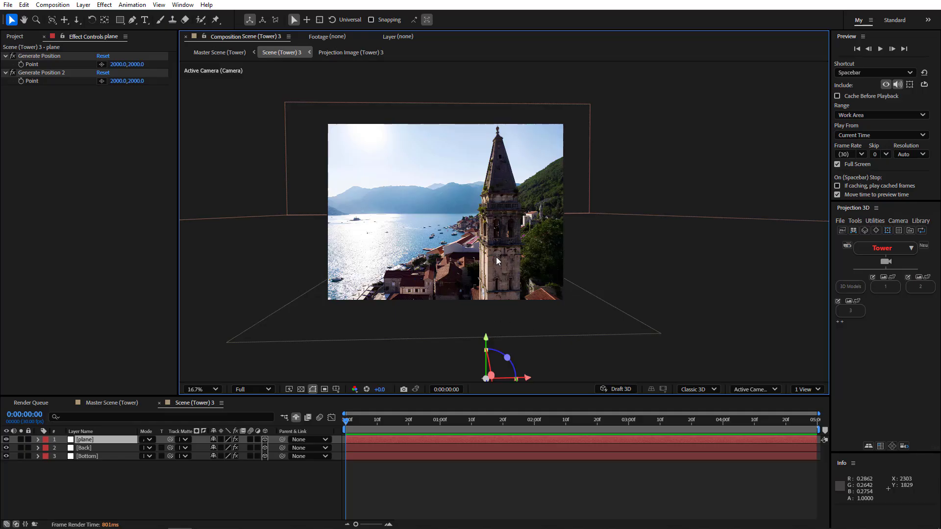
Begin a Pen tool mask on the plane, tracing the tower front face's left edge from below the photo up to the ledge under the belfry
click(133, 20)
scroll(498, 291, up, 2)
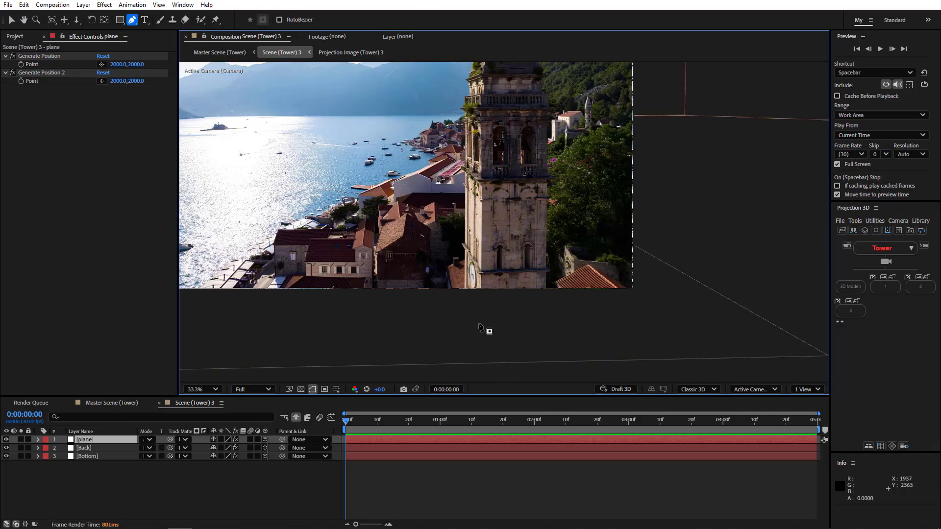
click(482, 297)
scroll(483, 306, up, 3)
click(499, 140)
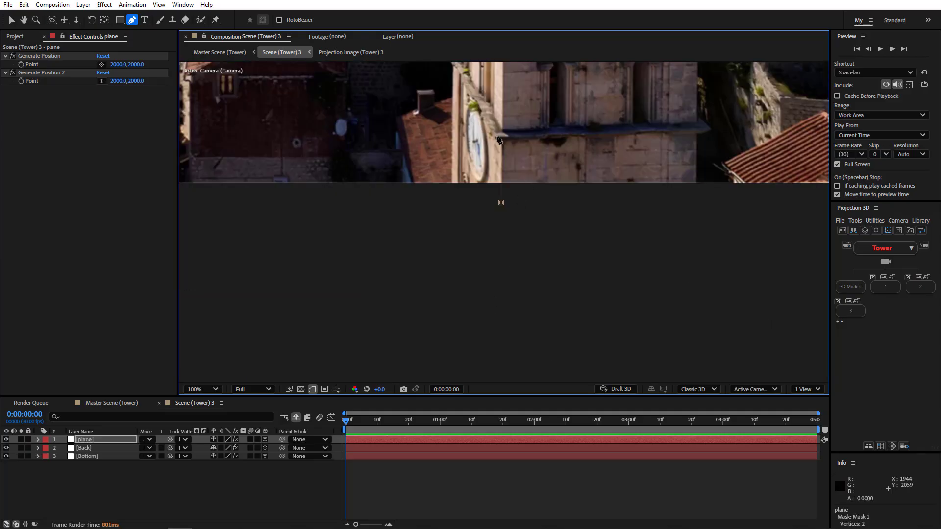
drag(518, 197, 491, 226)
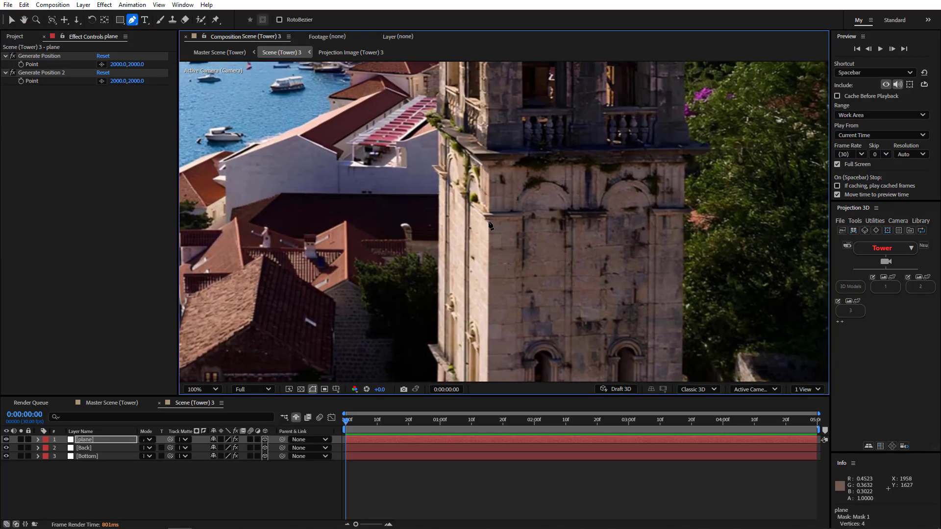
click(486, 219)
click(489, 213)
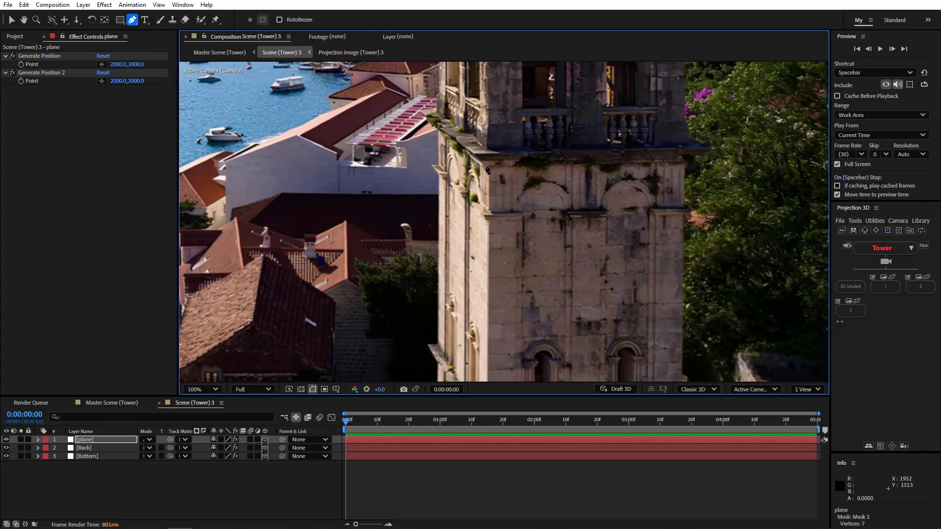
click(488, 167)
click(486, 149)
Continue the mask up the left edge of the belfry's front face and around the cornice below the balustrade
drag(488, 150, 457, 350)
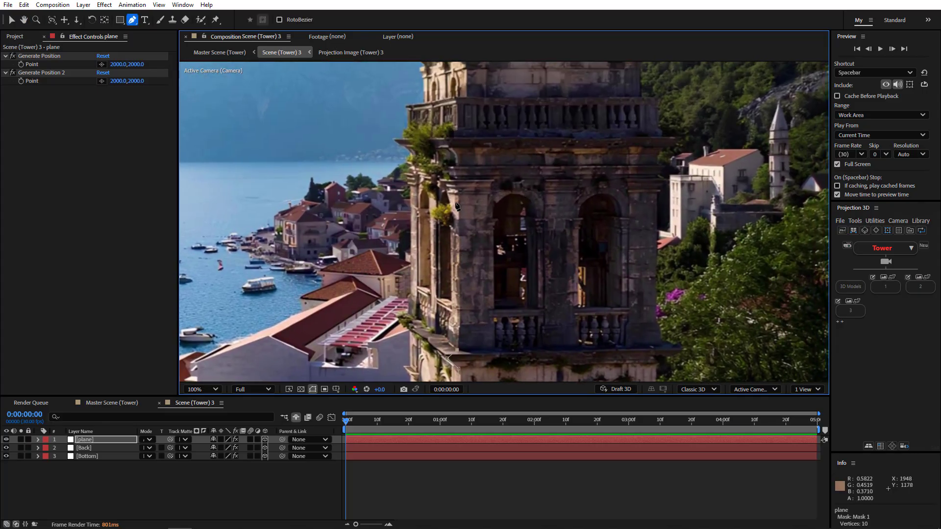
click(457, 192)
click(452, 181)
click(452, 170)
click(472, 167)
scroll(472, 167, up, 1)
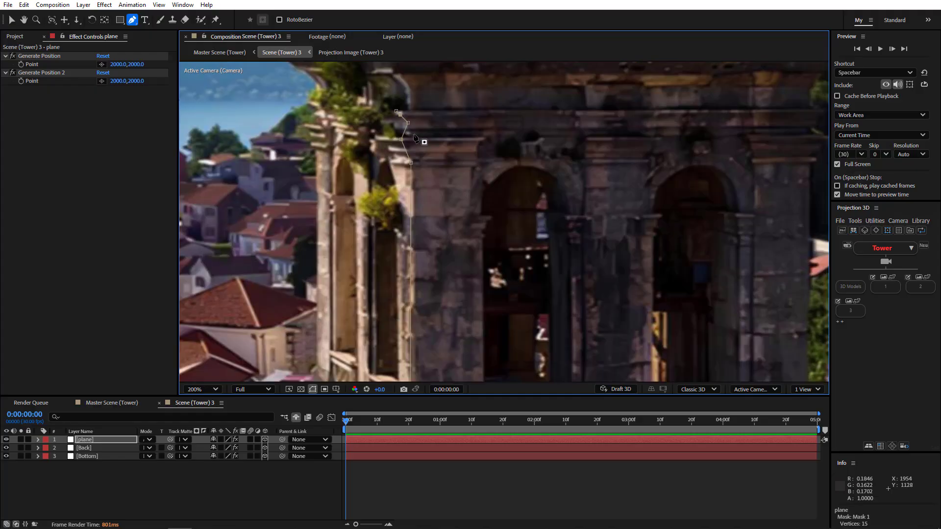
key(ctrl+z)
drag(407, 126, 475, 236)
click(469, 221)
click(466, 193)
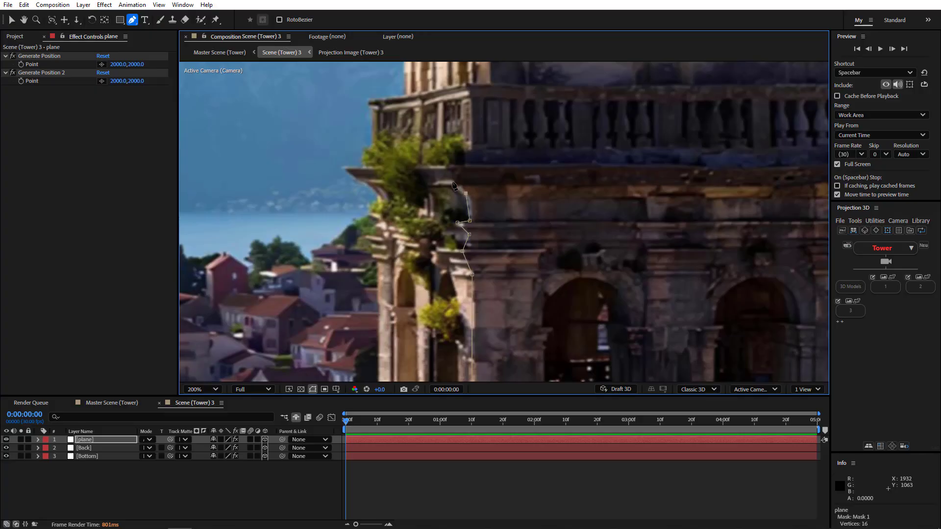
click(448, 167)
click(470, 164)
Trace the mask up the left corner of the balustrade and upper section to the base of the spire
drag(474, 153, 456, 252)
click(459, 245)
click(458, 195)
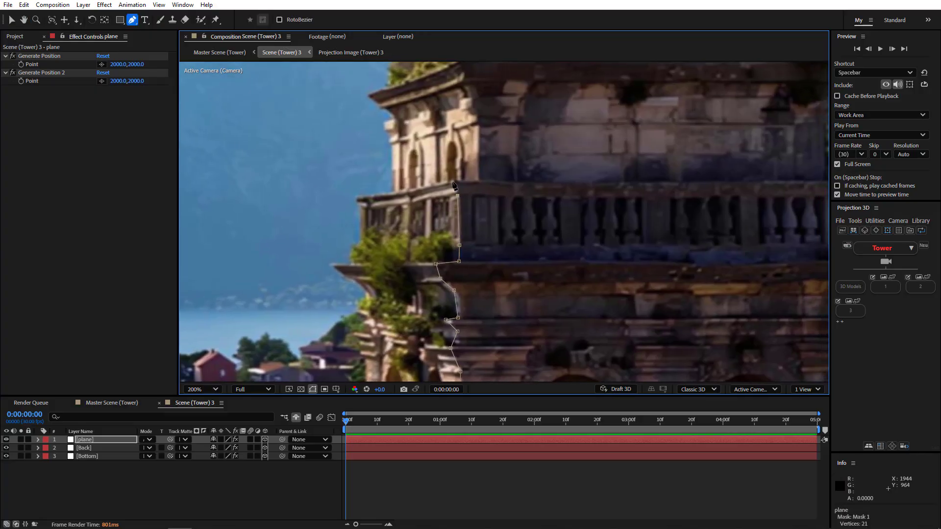
click(478, 181)
scroll(478, 196, up, 3)
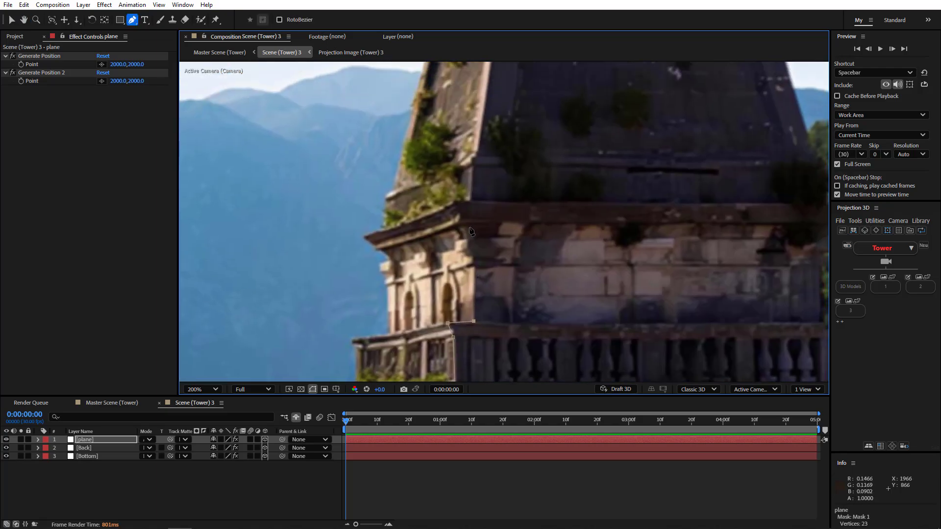
click(468, 225)
click(460, 221)
click(455, 201)
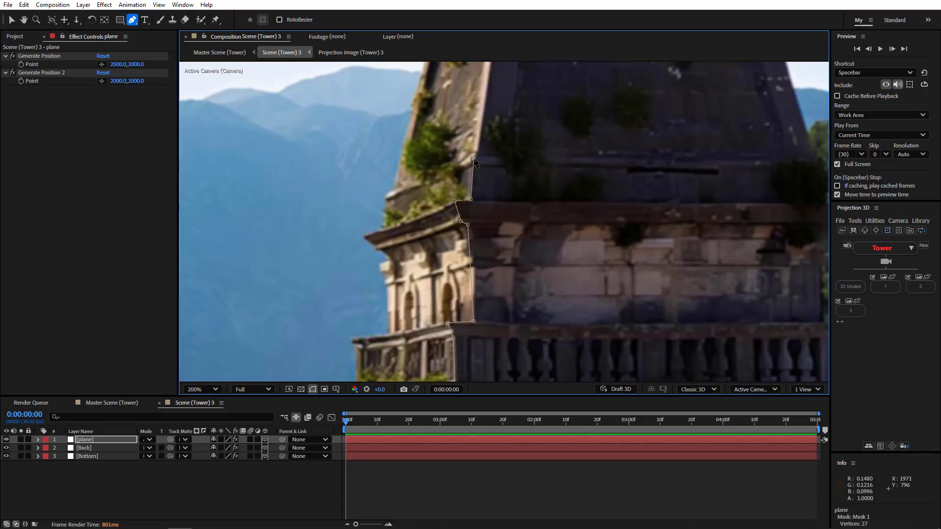
Run the mask across the spire's base and down the tower's right edge to the cornice beneath the balustrade
drag(649, 180, 464, 180)
click(628, 159)
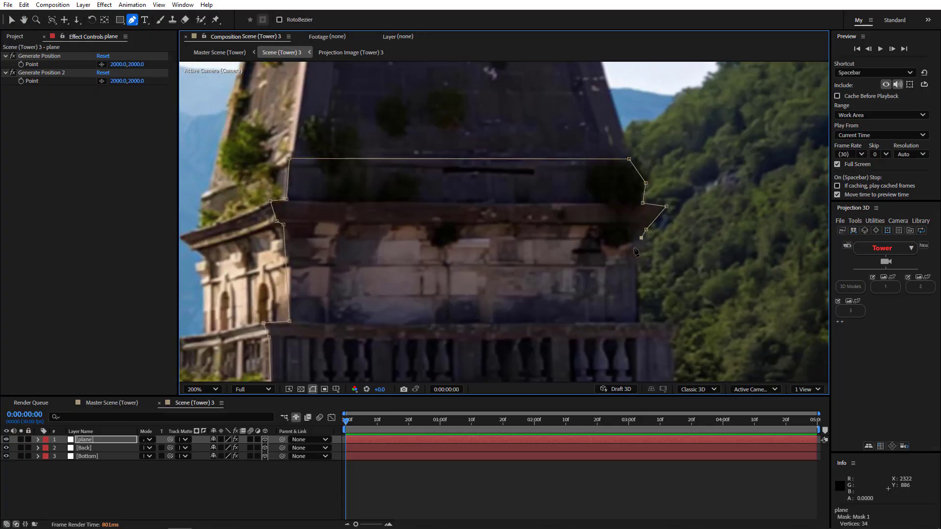
drag(630, 270, 583, 171)
click(591, 224)
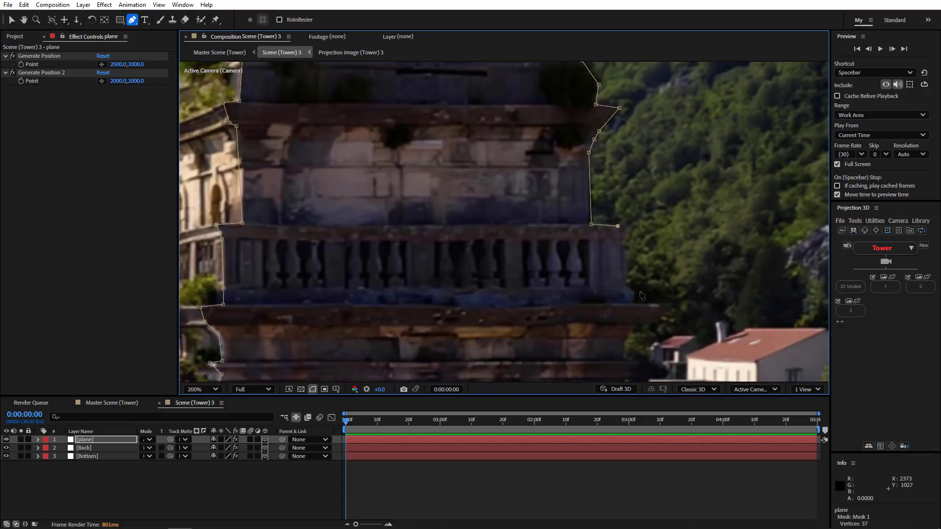
click(659, 306)
Continue the mask around the upper cornice and down the belfry's right edge to the foot of its arches
drag(633, 343, 626, 254)
click(619, 253)
click(618, 273)
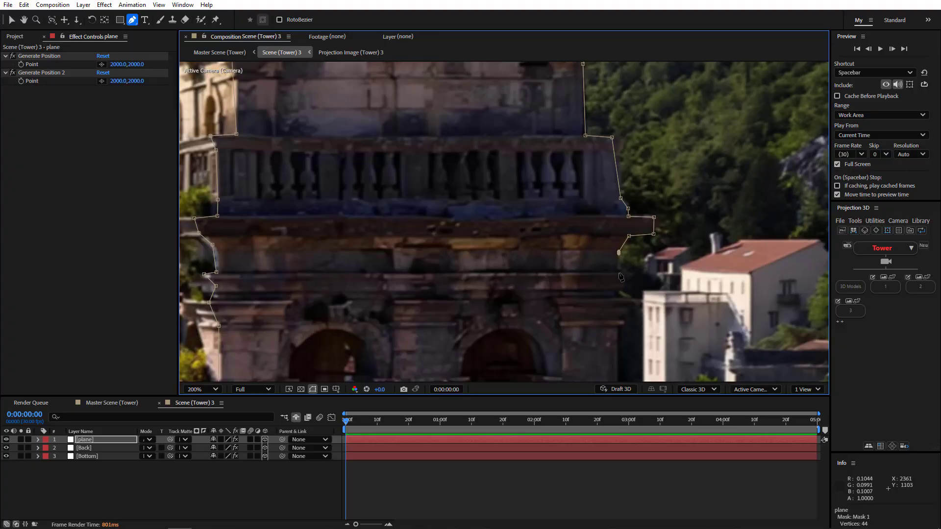
click(626, 281)
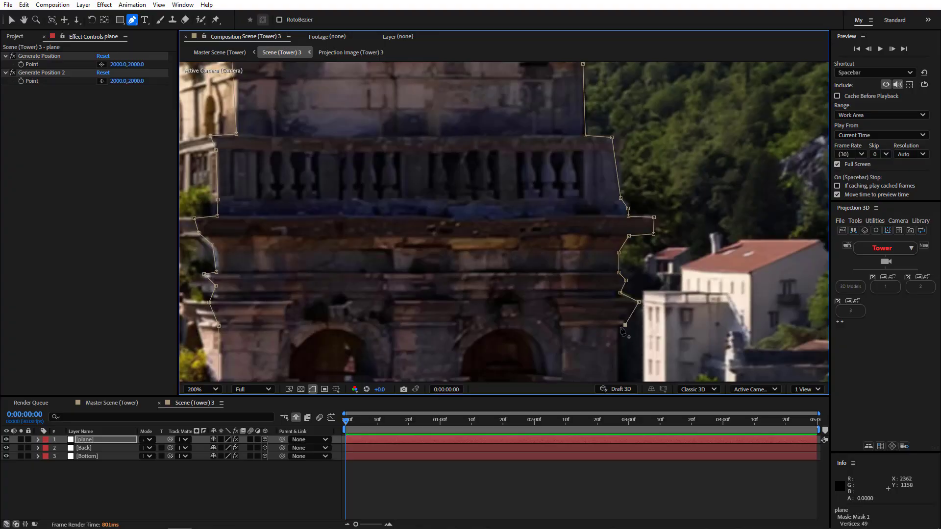
drag(622, 332, 559, 67)
click(557, 313)
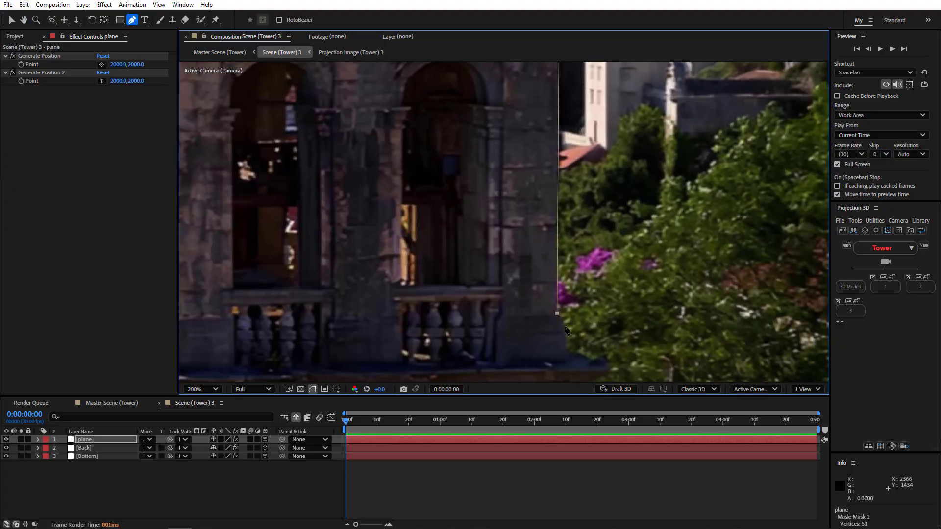
Trace the mask around the ledge under the belfry and the small molding beneath it on the right side
drag(560, 342, 589, 190)
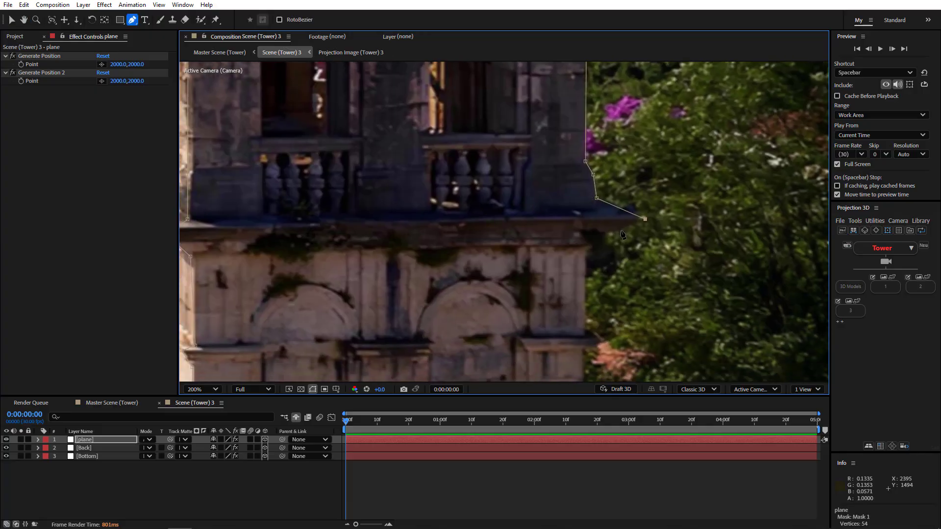
click(617, 234)
click(587, 254)
drag(587, 253, 583, 230)
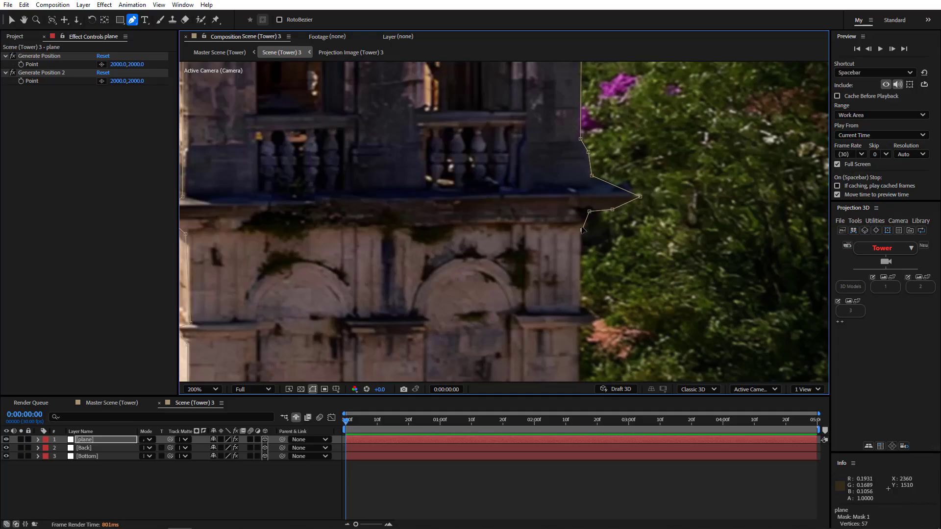
click(580, 306)
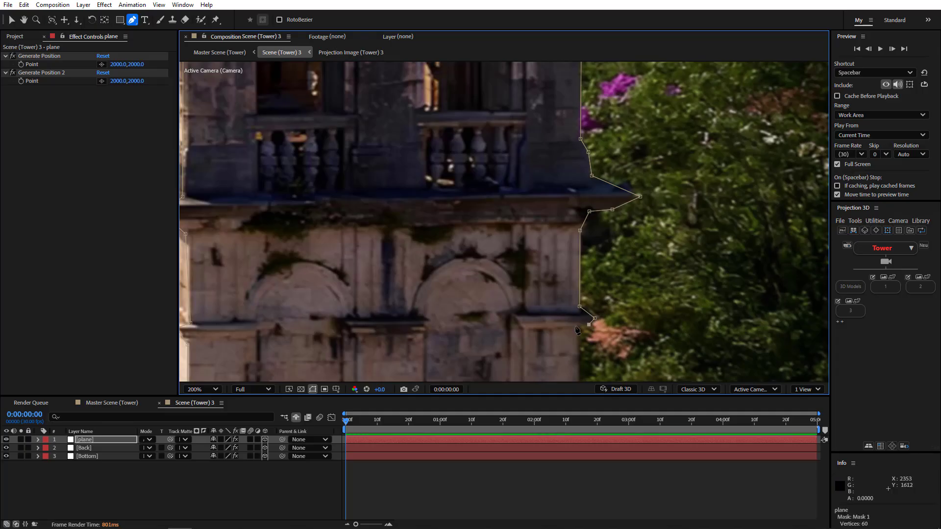
Trace the lowest ledge on the tower's right side and close the mask below the photo's bottom edge
drag(541, 302, 549, 169)
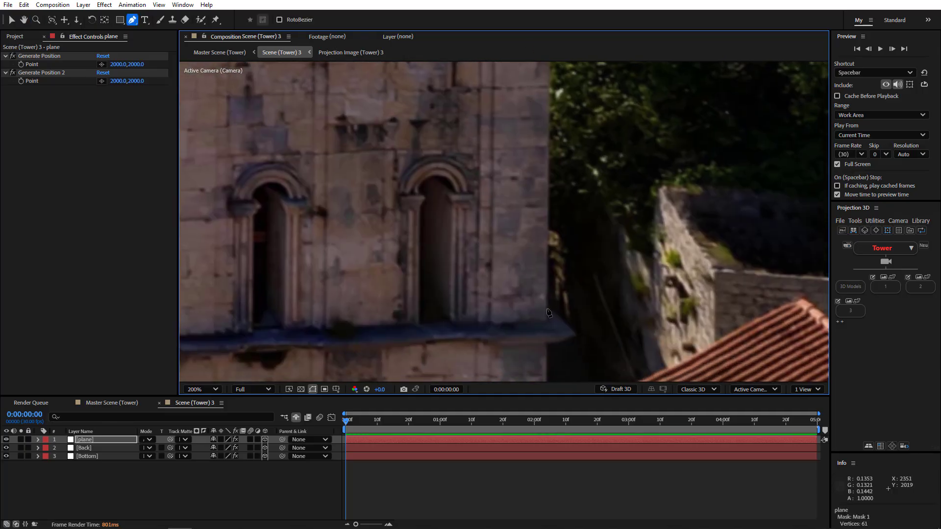
click(546, 307)
click(575, 334)
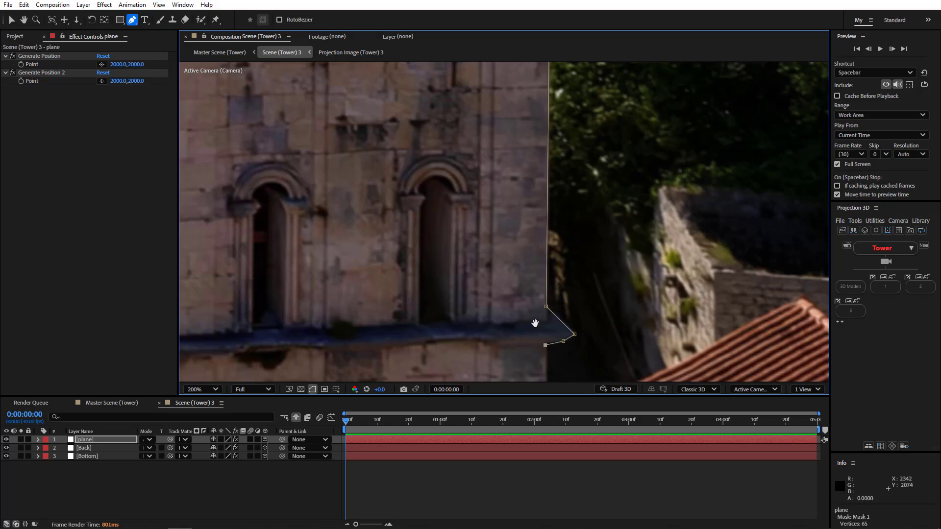
drag(535, 324, 925, 343)
click(542, 289)
click(532, 343)
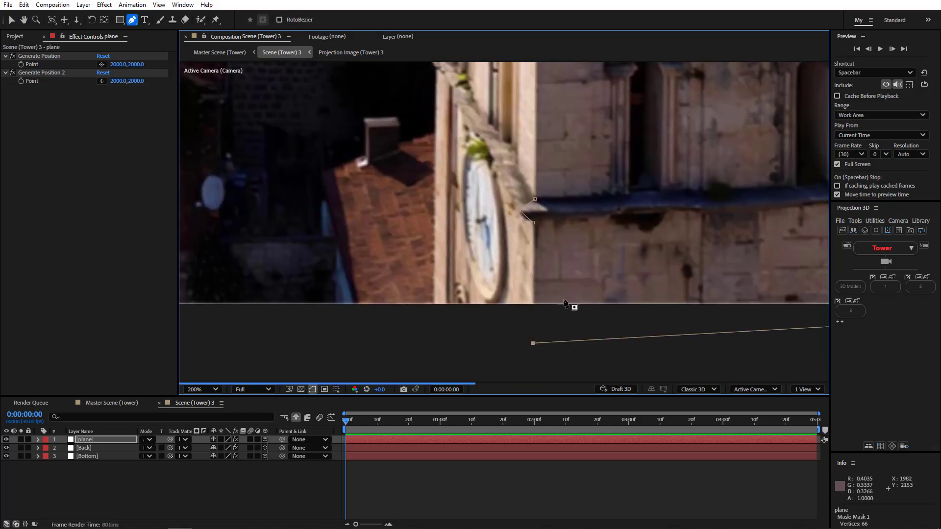
scroll(571, 304, down, 2)
drag(566, 205, 534, 356)
scroll(561, 260, down, 2)
drag(561, 252, 559, 287)
click(12, 21)
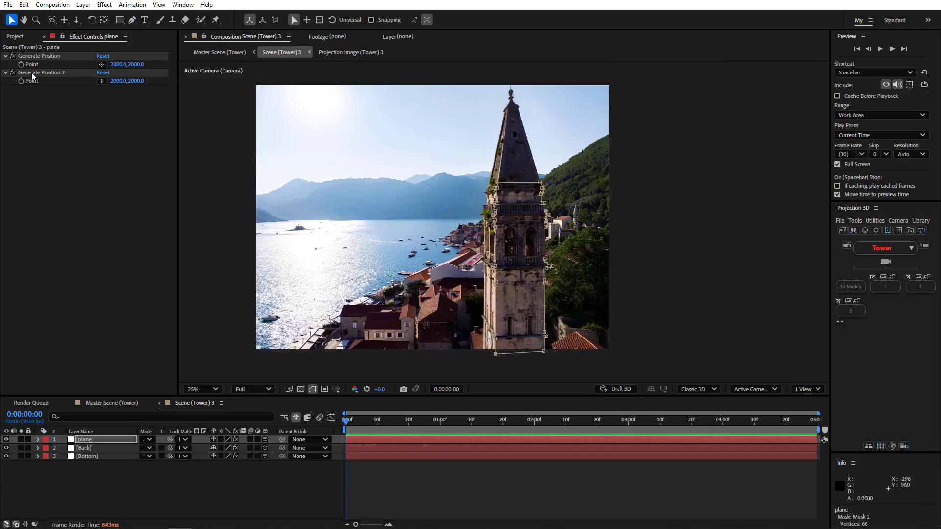
Duplicate the masked plane layer and center the copy's anchor point with the Anchor Point Editor
click(108, 440)
key(ctrl+d)
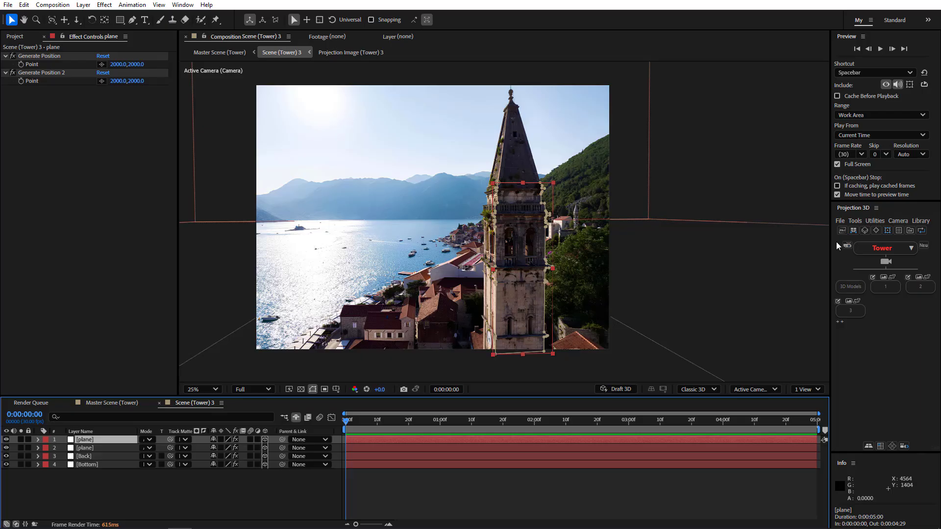
click(877, 231)
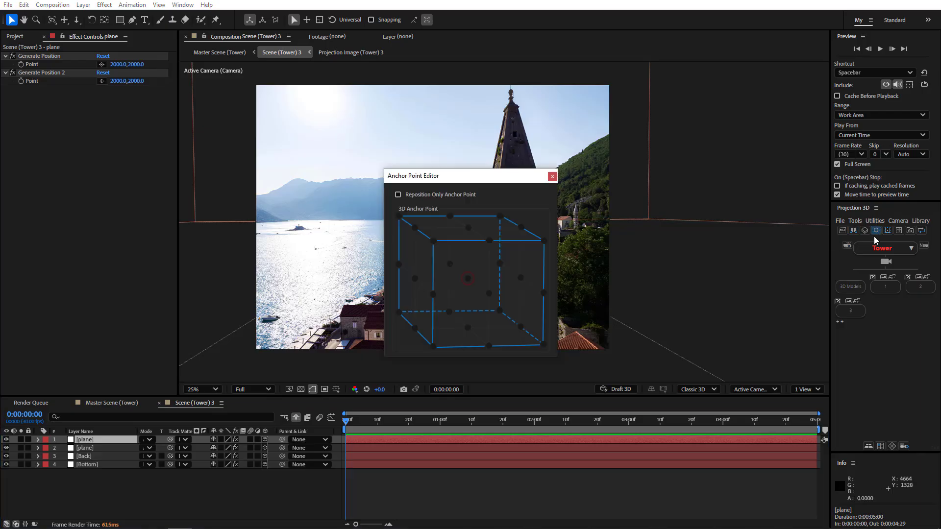
click(496, 290)
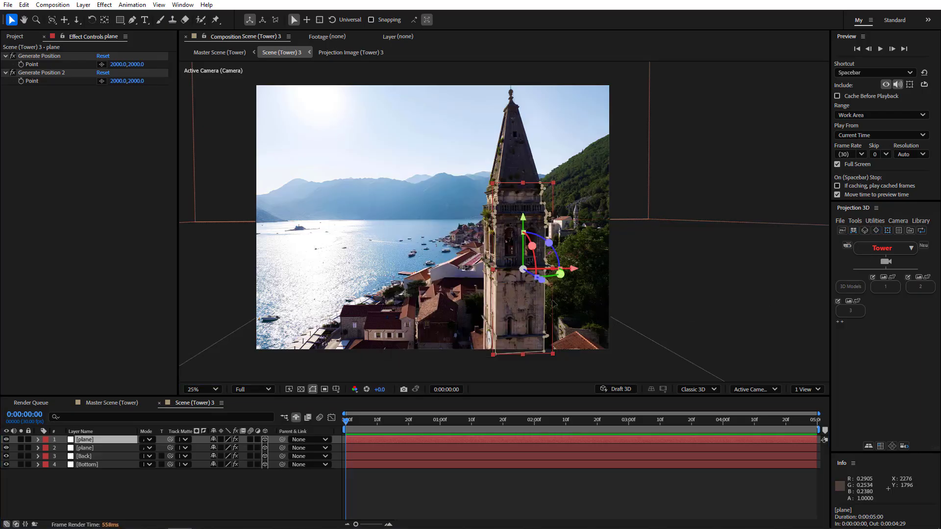
Move the duplicated plane back along its Z axis to about -1807, matching the tower's rear side
drag(545, 286, 526, 266)
scroll(516, 284, up, 1)
scroll(517, 284, up, 1)
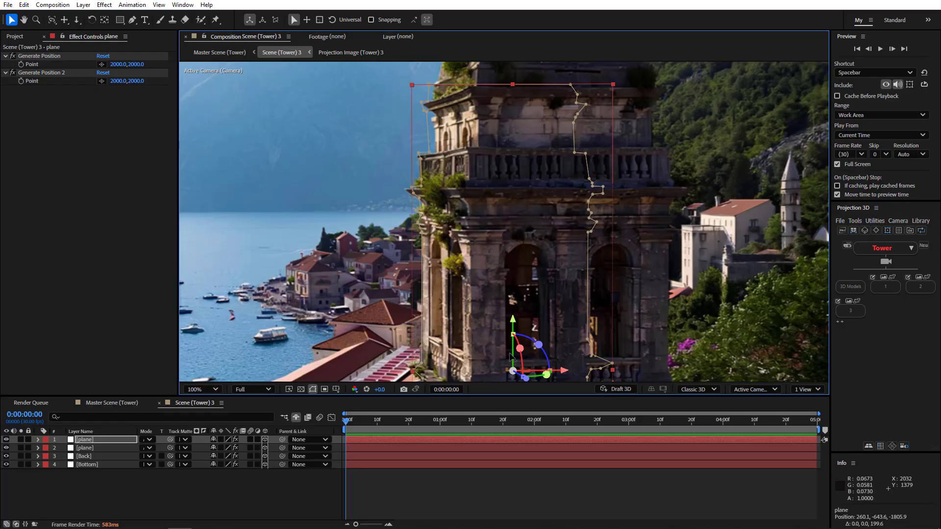
drag(528, 380, 528, 382)
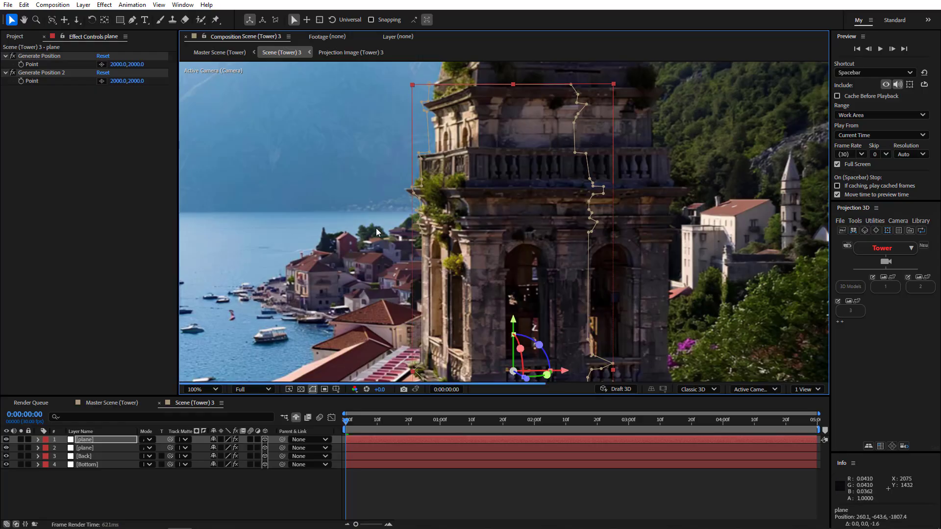
Fit the left edge of the rear plane's mask to the lower tower shaft and the small molding below the belfry ledge
drag(373, 256, 458, 135)
drag(461, 225, 462, 316)
drag(627, 217, 631, 321)
scroll(369, 168, up, 1)
drag(441, 167, 439, 284)
drag(424, 247, 423, 227)
drag(453, 64, 474, 348)
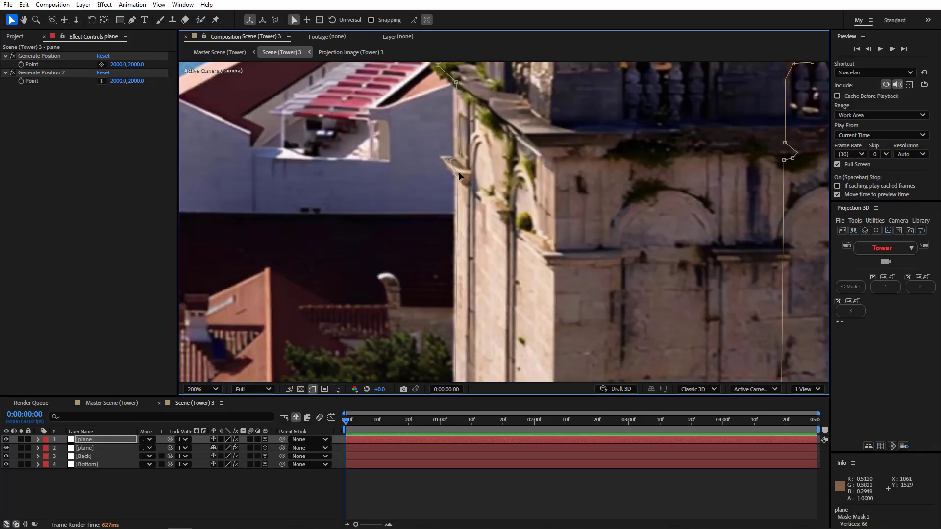
drag(456, 190, 441, 158)
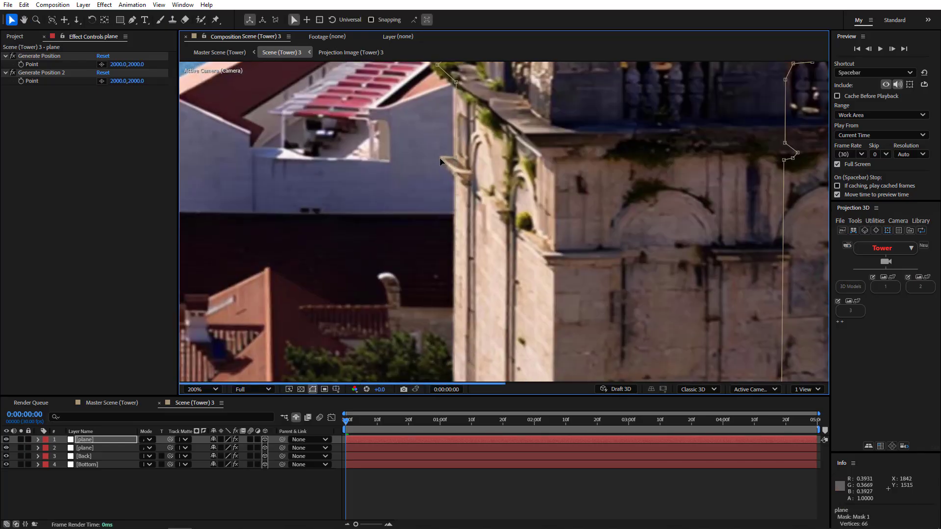
Pull the rear mask's vertices outward to follow the overgrown ledge under the belfry on the tower's left side
scroll(459, 283, up, 3)
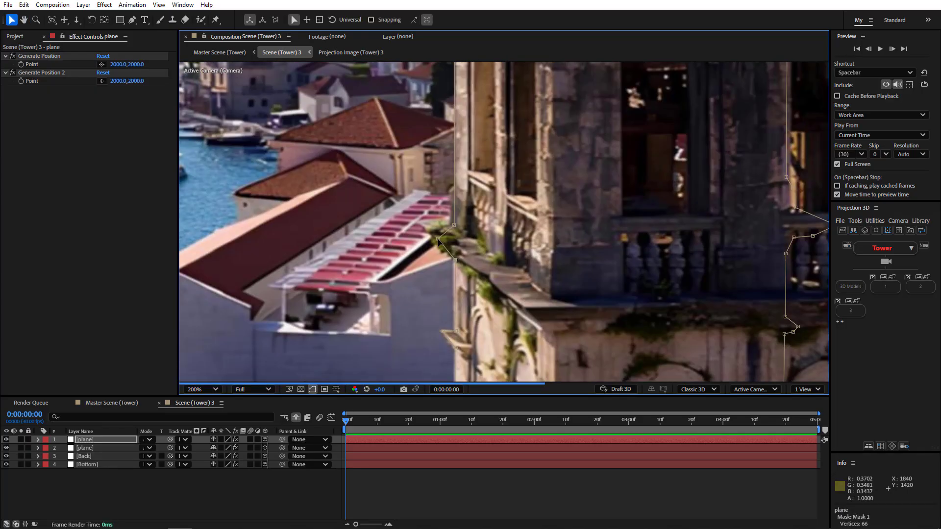
drag(437, 239, 423, 226)
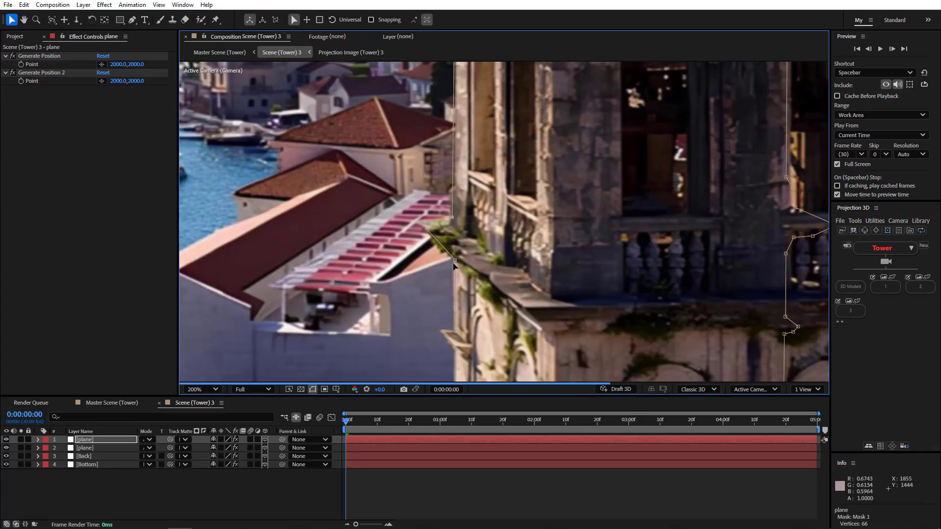
scroll(441, 201, up, 3)
scroll(439, 245, down, 1)
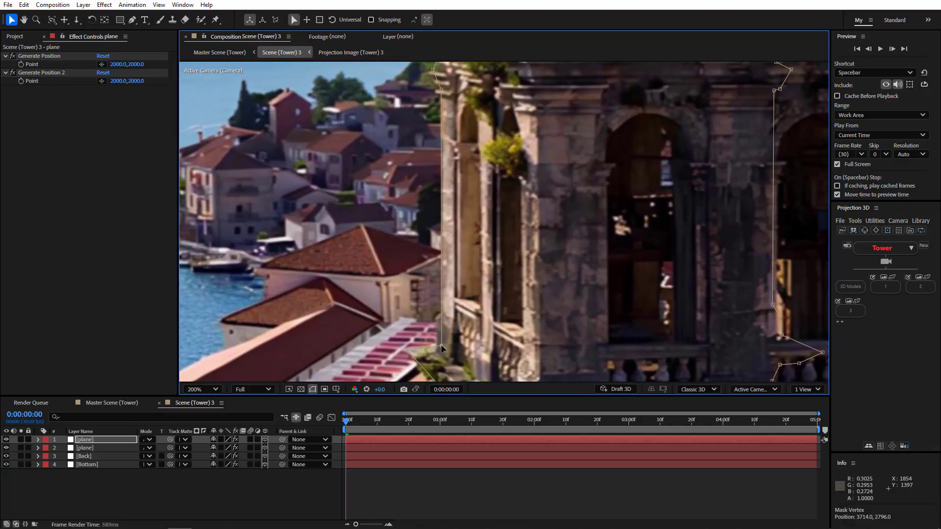
Adjust the rear mask's left vertices around the molding just above the belfry arches
scroll(439, 247, up, 3)
drag(427, 223, 427, 240)
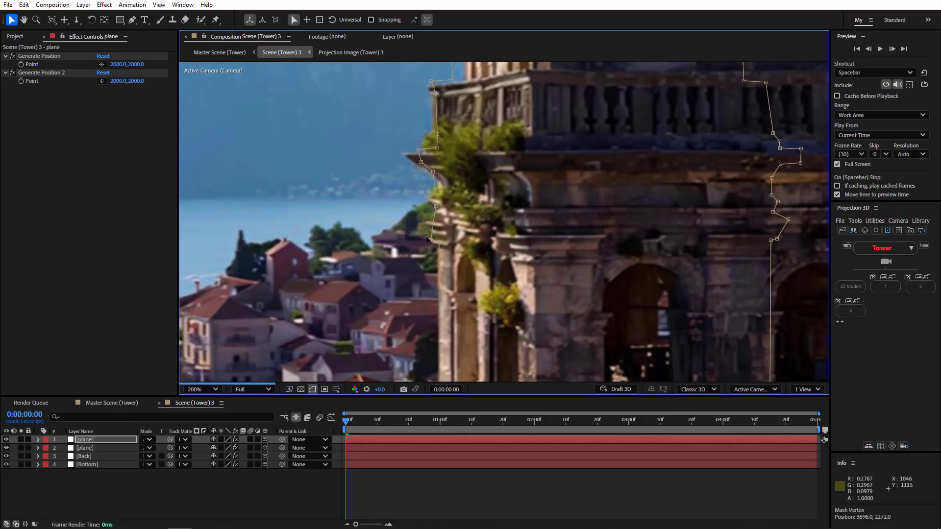
drag(436, 206, 433, 209)
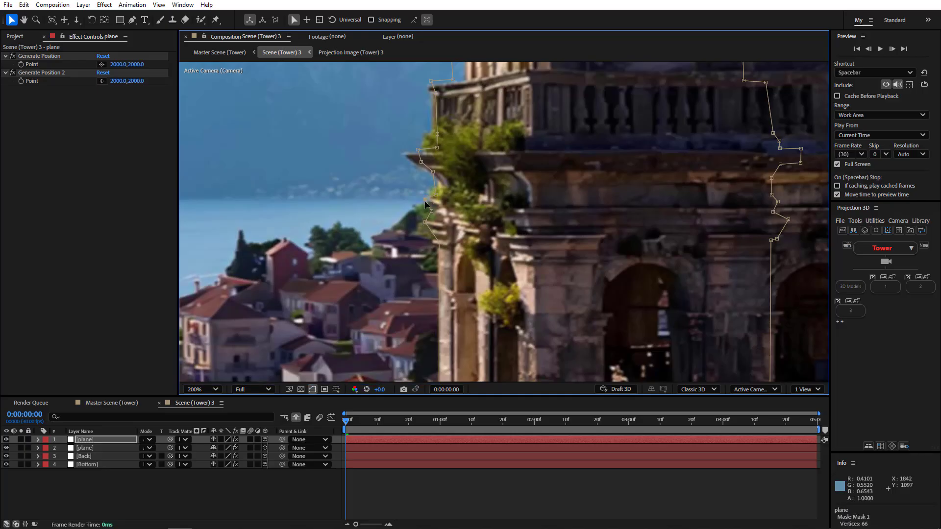
scroll(439, 257, up, 2)
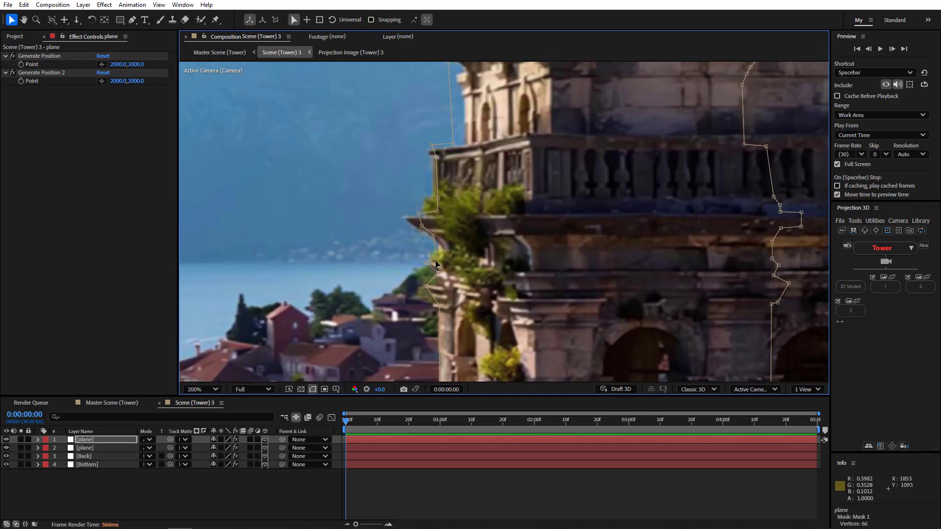
Fit the rear mask's left side to the main cornice and the balustrade above it
drag(433, 238, 432, 198)
drag(436, 156, 467, 146)
drag(466, 235, 440, 387)
Align the rear mask with the left tip of the uppermost cornice and its upper left corner with the spire's base
drag(424, 220, 415, 200)
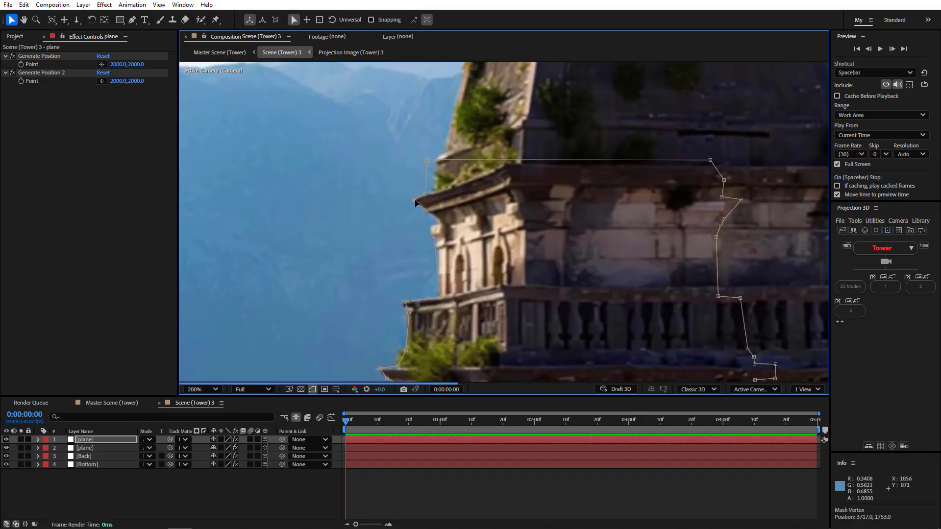
scroll(421, 218, up, 2)
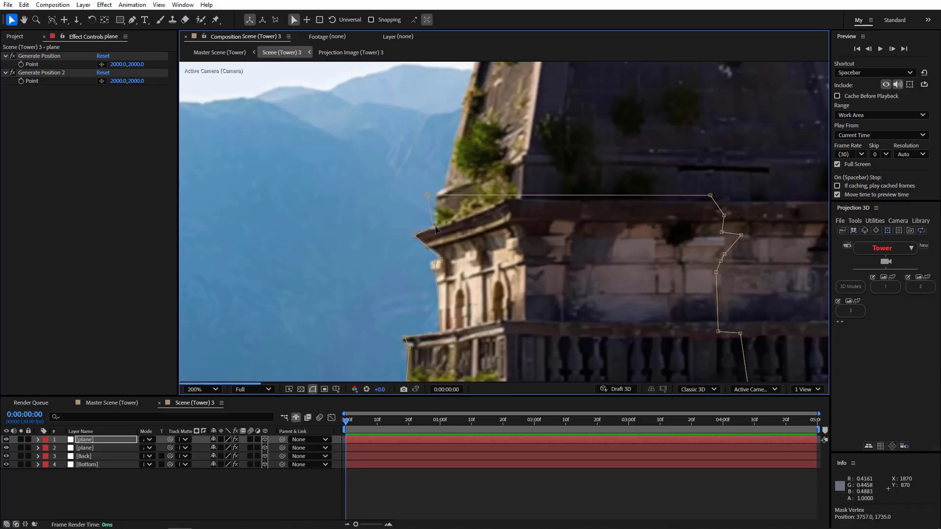
drag(427, 195, 441, 194)
scroll(509, 245, down, 1)
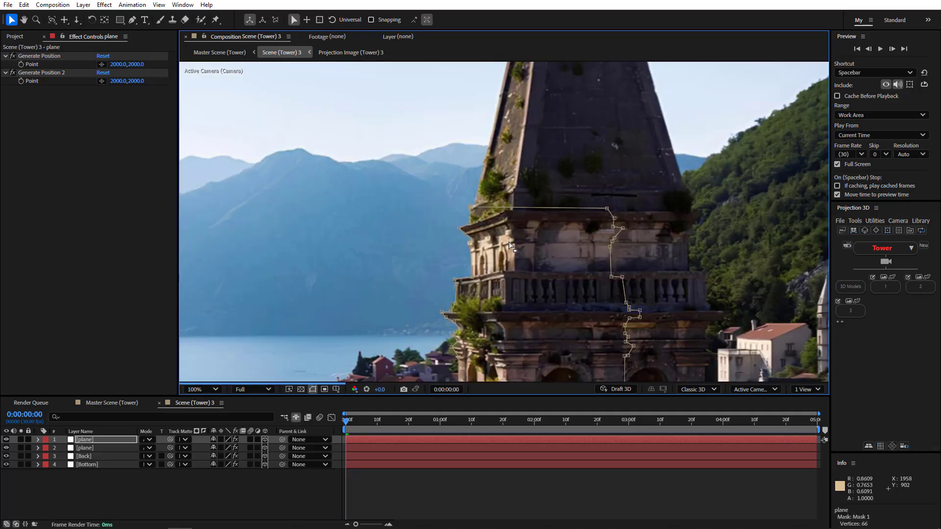
scroll(512, 235, down, 3)
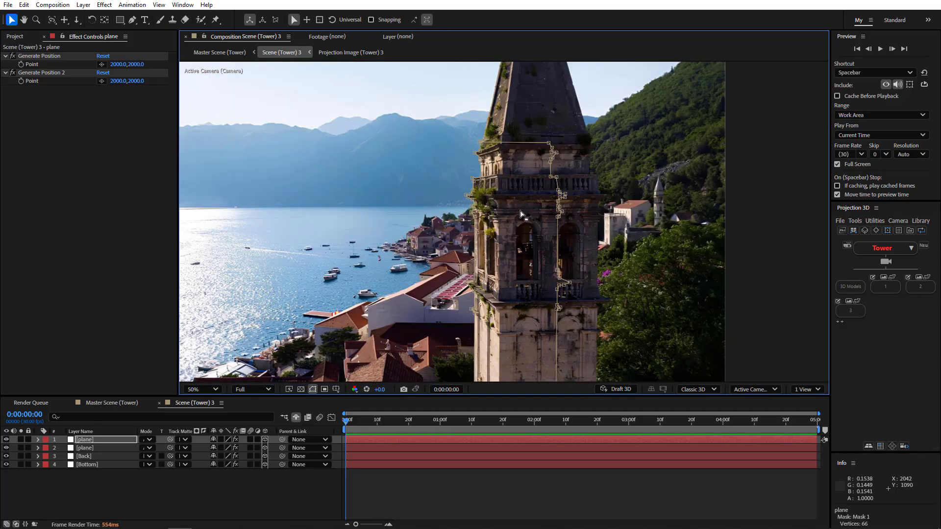
Create a Mask Modeler surface connecting the front and rear masked planes with the Modeling Toolkit, and check it in isolation
drag(514, 284, 545, 214)
scroll(546, 223, down, 2)
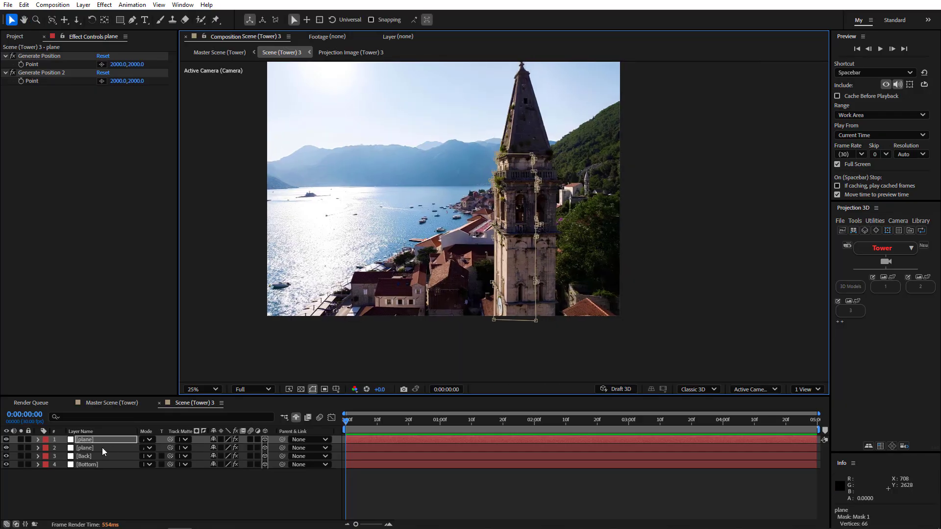
click(100, 448)
shift+click(99, 440)
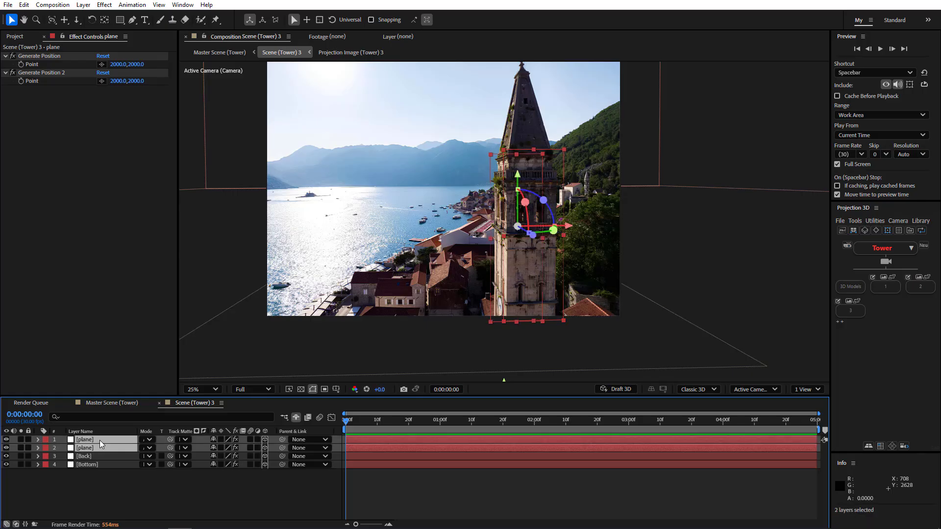
click(854, 221)
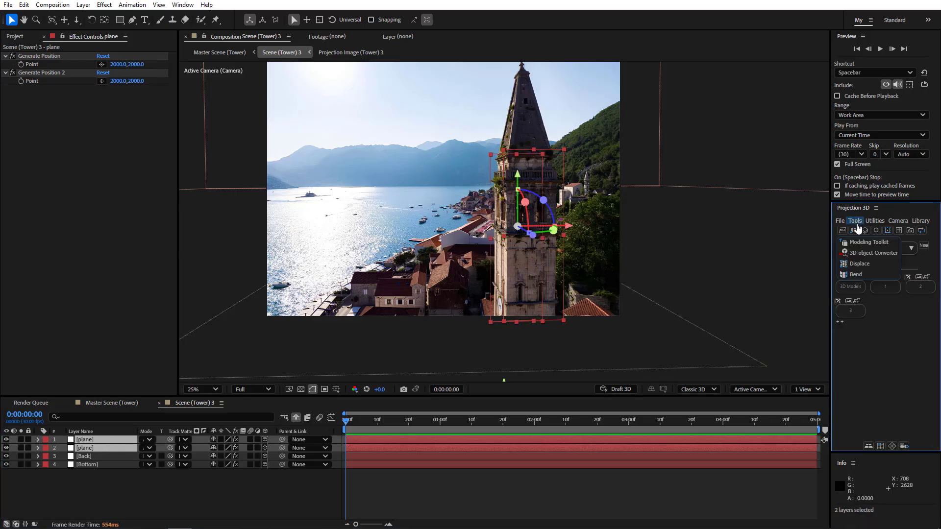
click(866, 242)
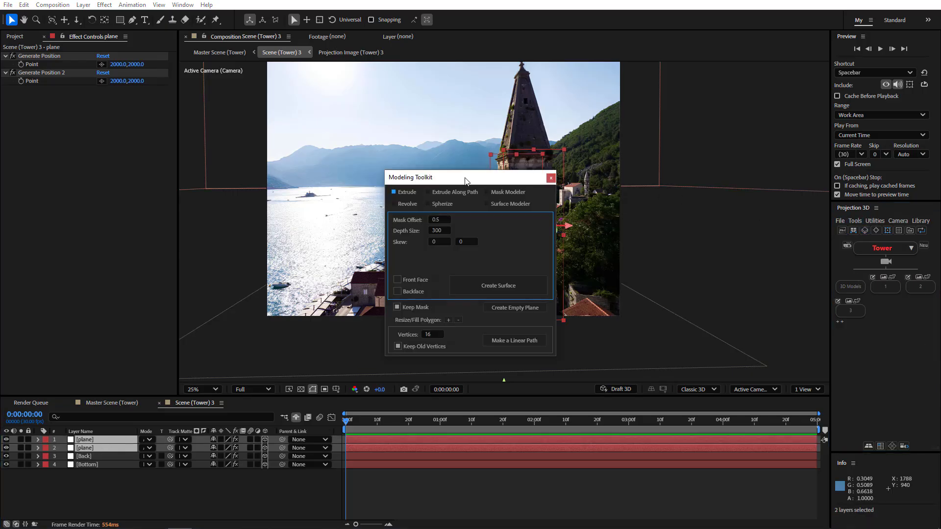
drag(466, 181, 776, 159)
click(817, 169)
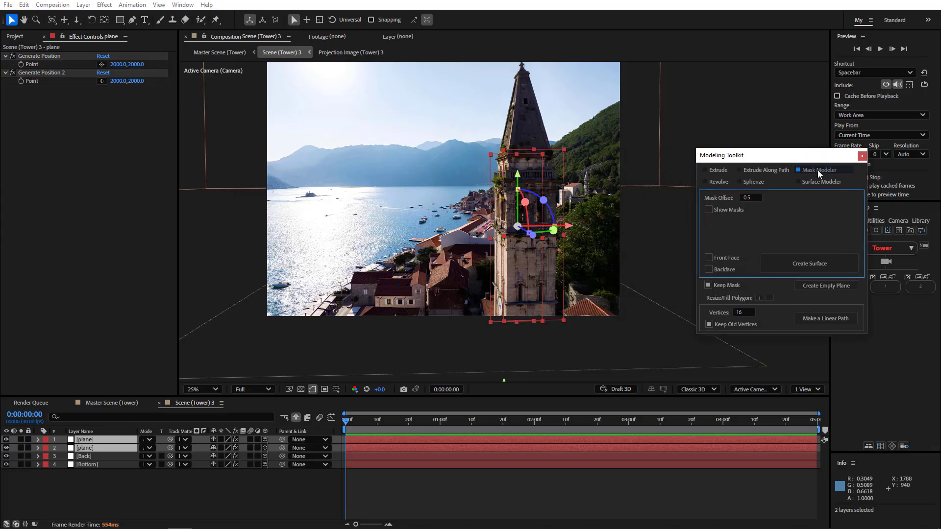
click(811, 262)
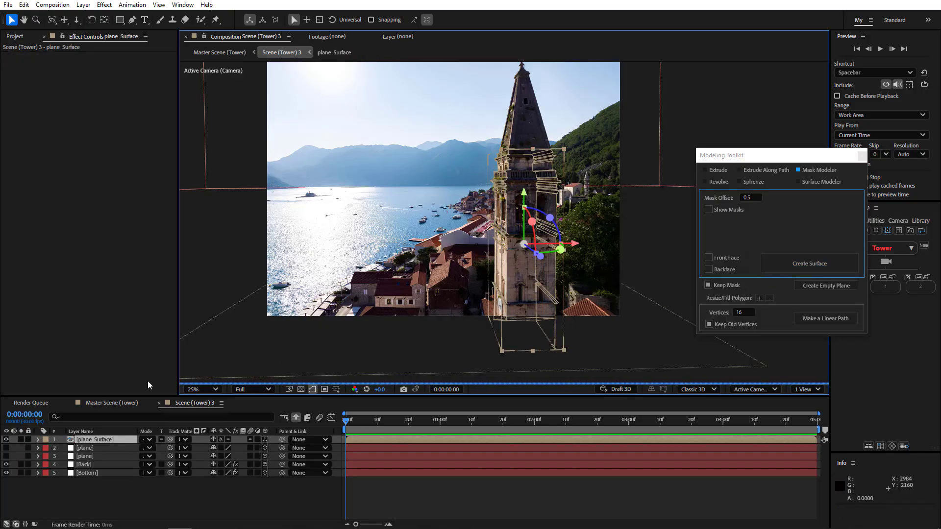
click(20, 440)
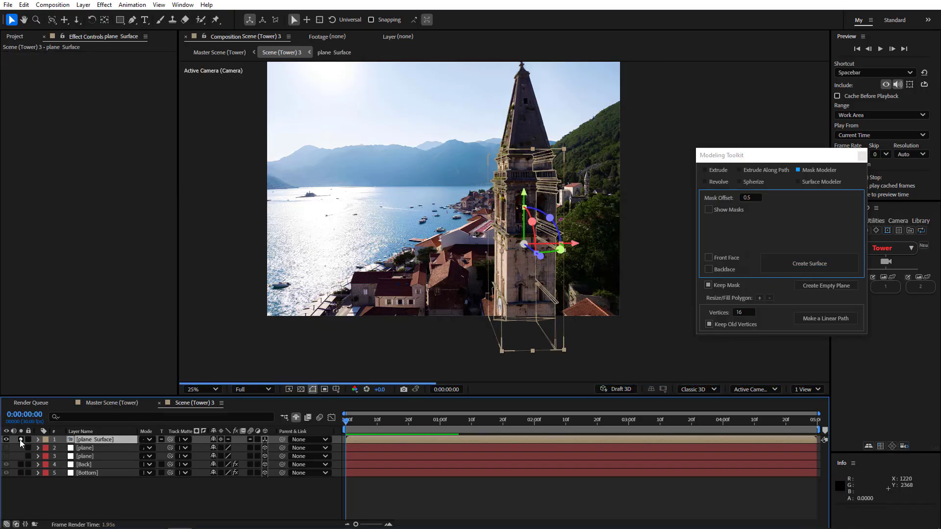
click(19, 440)
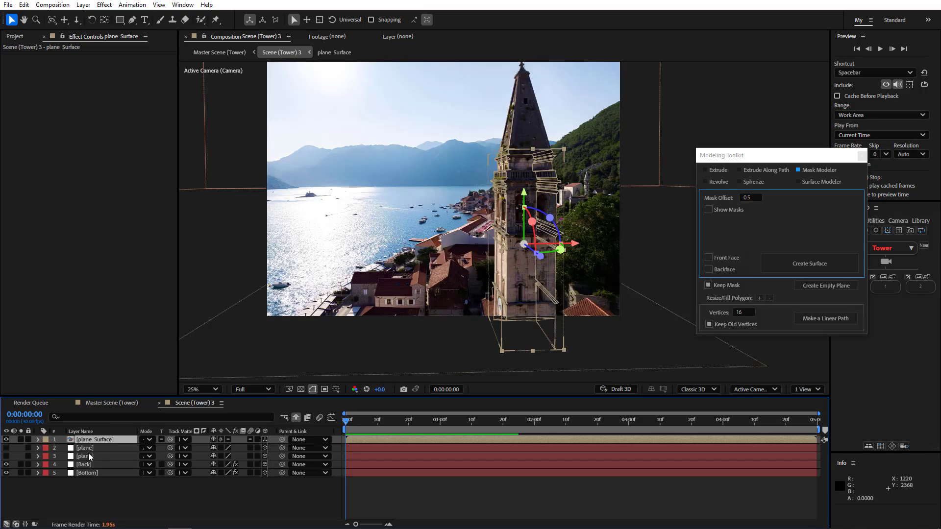
Make the front masked plane visible again and bring its mask up at the base of the spire
click(94, 458)
click(6, 457)
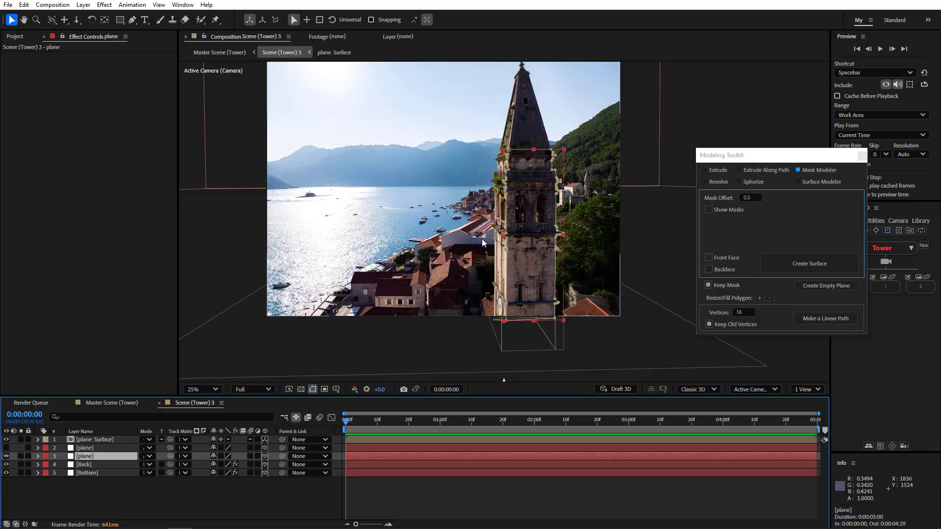
drag(430, 251, 389, 314)
scroll(451, 238, up, 4)
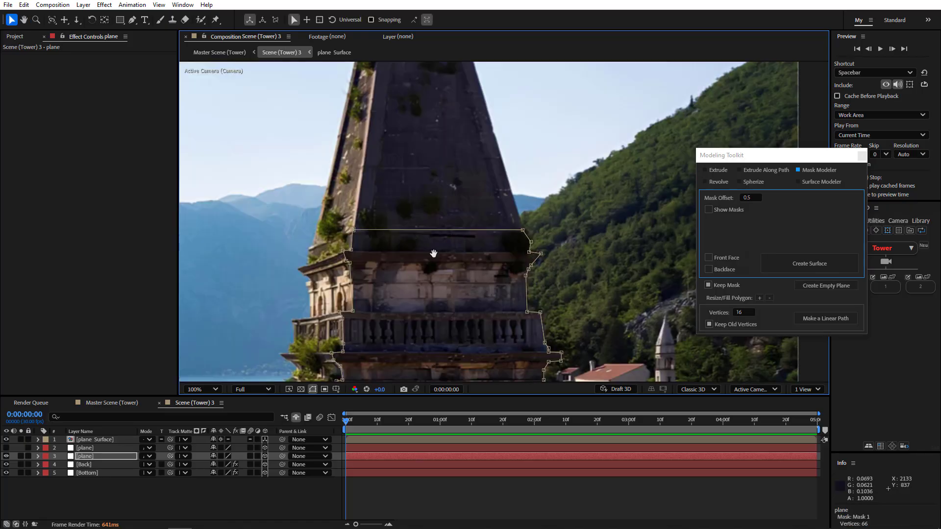
drag(433, 253, 449, 275)
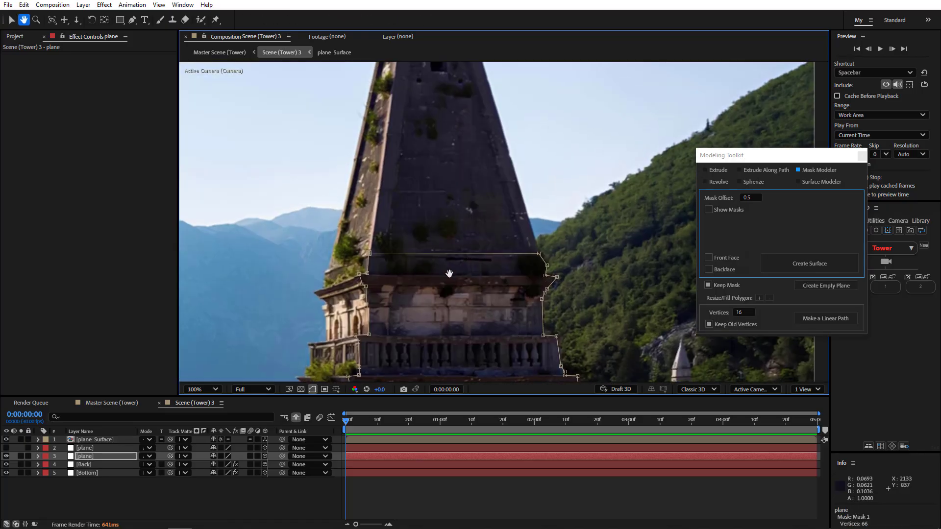
Create an interactive Surface Modeler polygon from the front mask's two upper corner vertices and flip it upward with two 90° X rotations
click(812, 182)
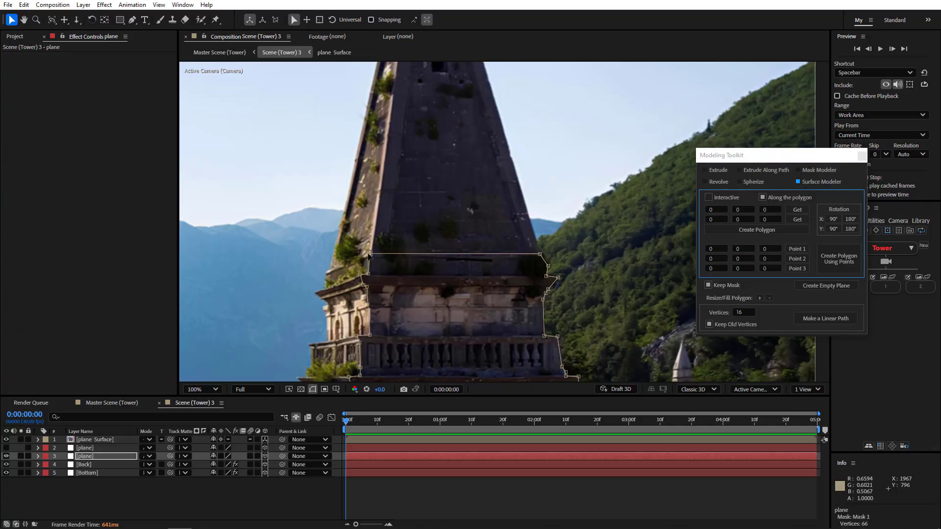
click(798, 209)
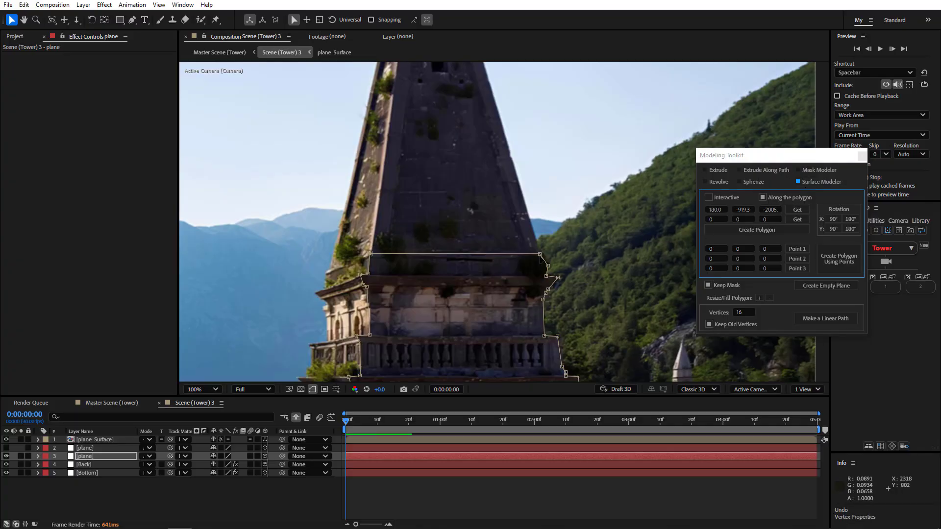
click(540, 254)
click(802, 218)
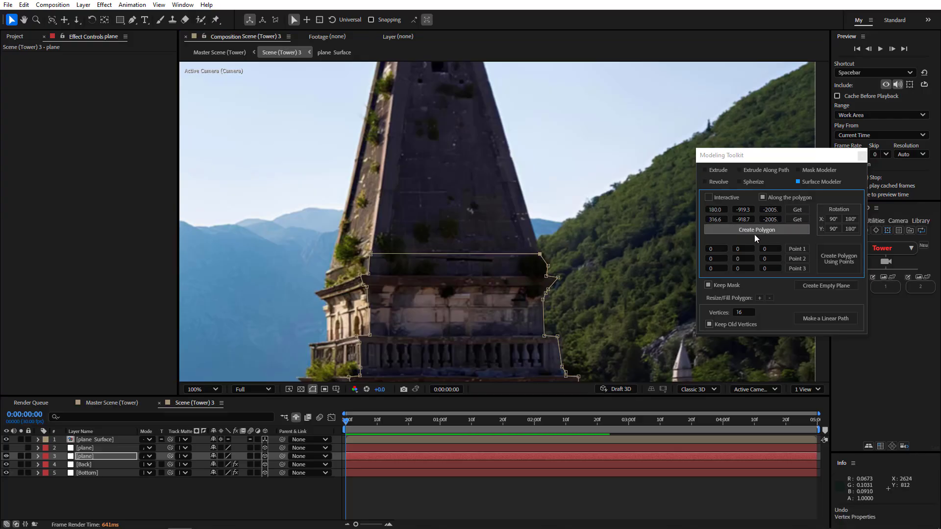
click(752, 228)
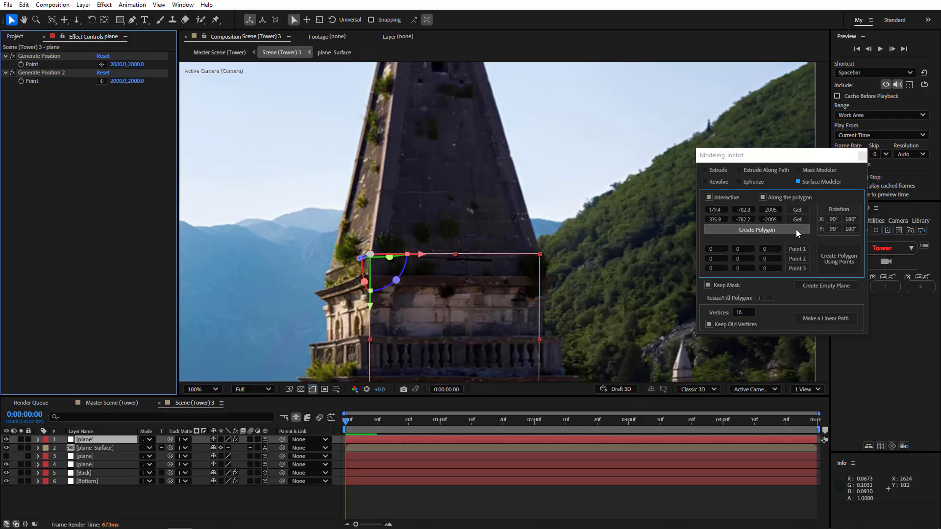
click(831, 219)
click(830, 220)
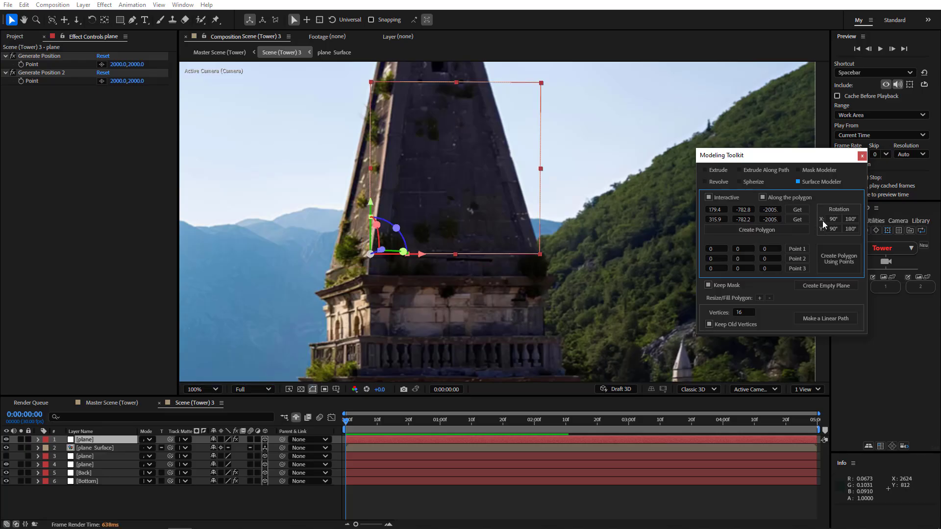
Move the new polygon's two upper mask vertices to the top corners of the spire's front face
drag(408, 158, 424, 330)
drag(387, 256, 424, 116)
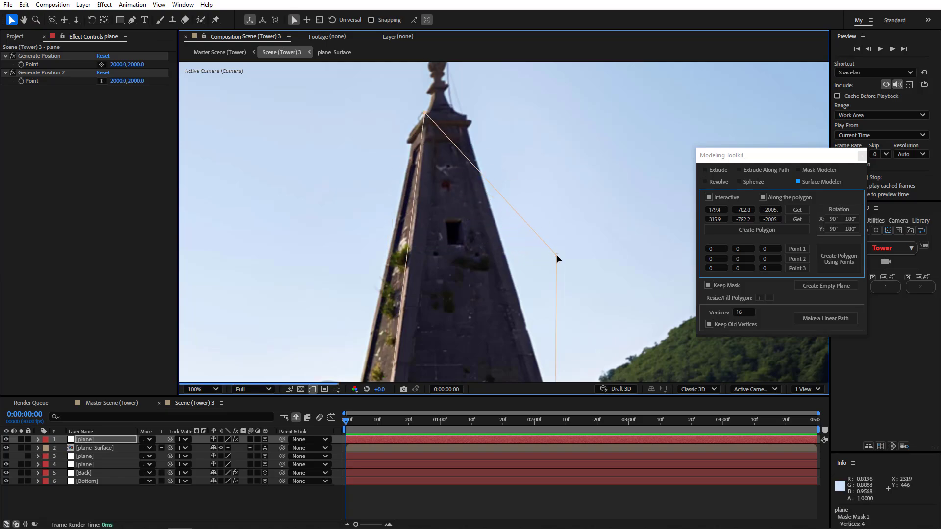
drag(557, 255, 430, 116)
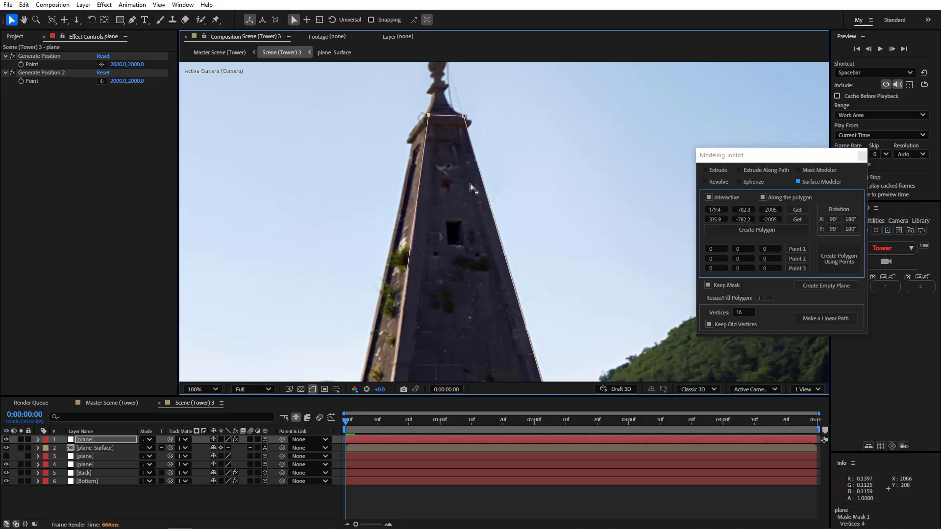
scroll(485, 227, down, 2)
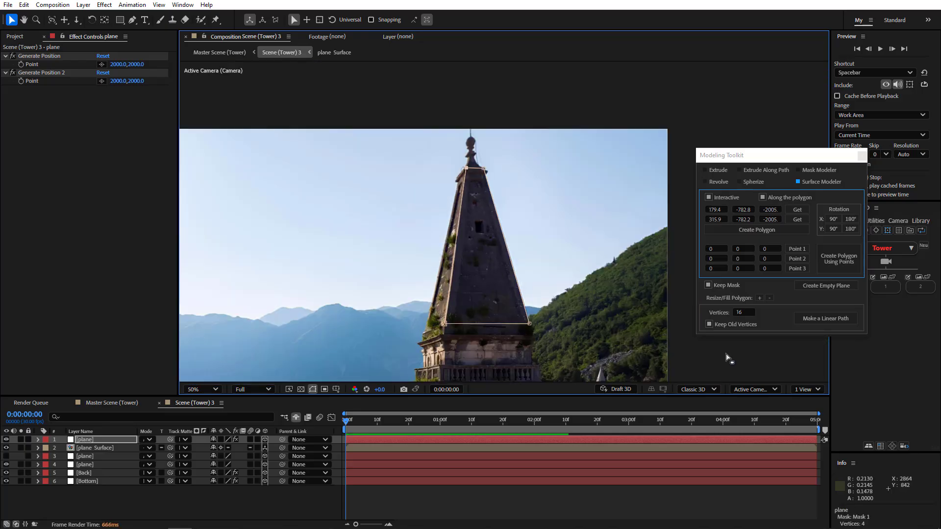
Switch to a custom side view and tilt the spire's front plane back about its X axis over the tower body
click(904, 446)
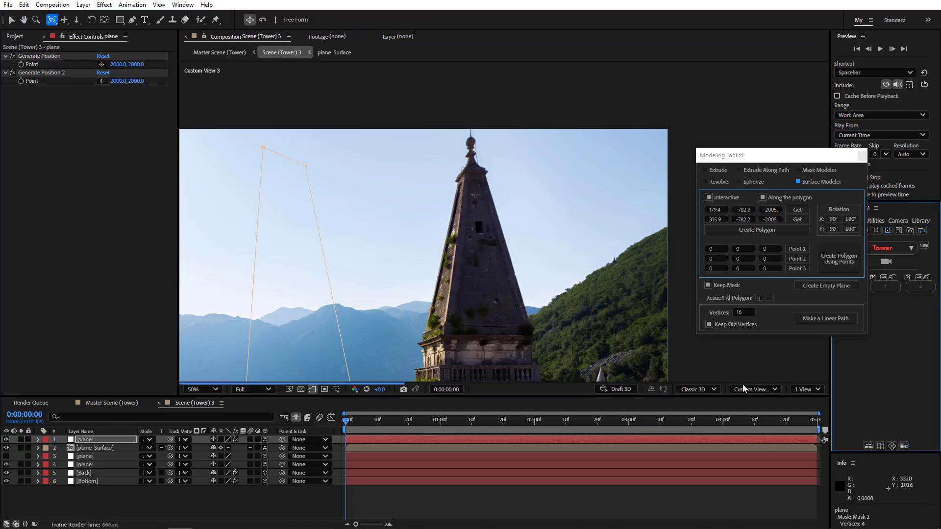
scroll(420, 247, down, 4)
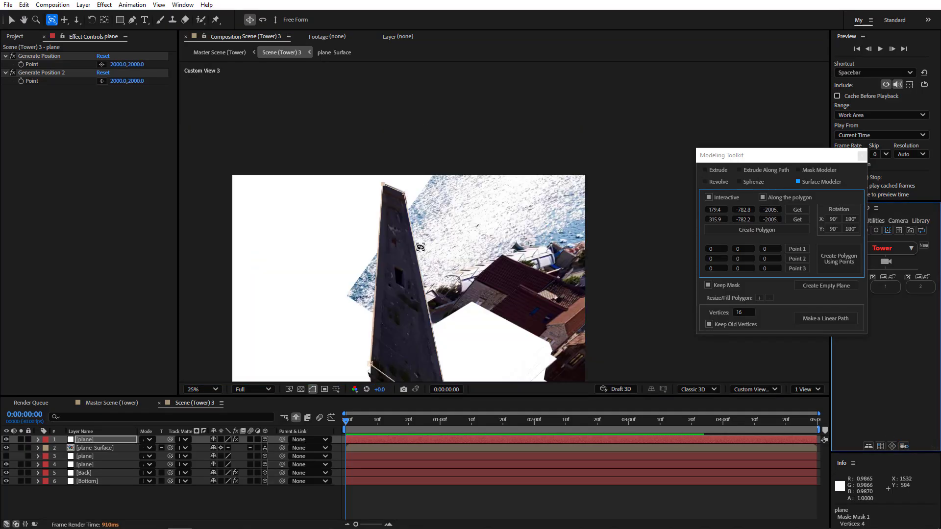
drag(400, 295, 498, 294)
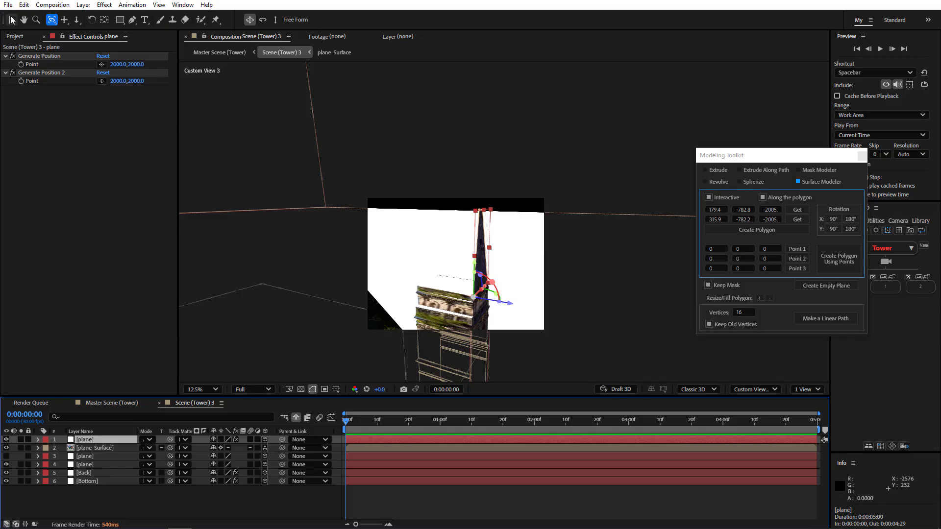
click(11, 19)
drag(491, 308, 501, 277)
drag(453, 327, 453, 328)
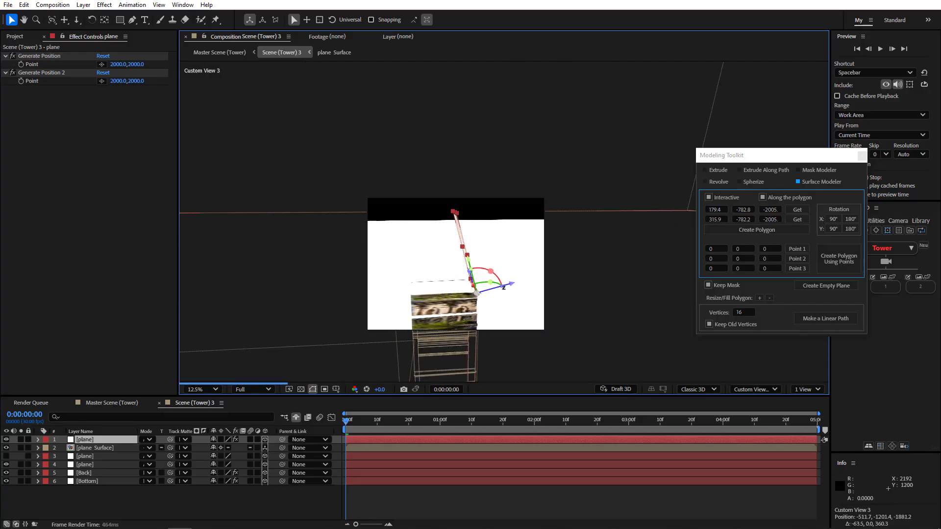
Tilt the spire's front plane slightly further back and realign its two upper mask vertices with the spire's top corners in the active camera view
drag(493, 272, 488, 270)
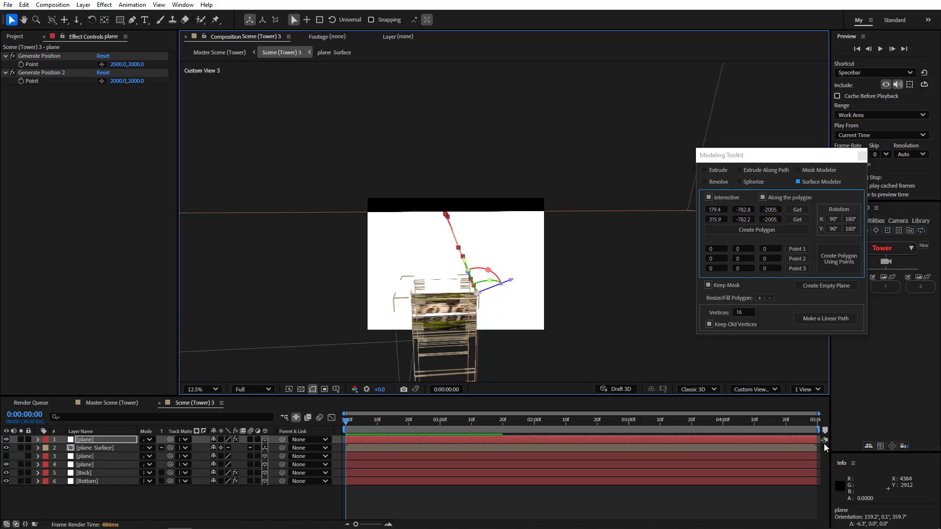
click(869, 447)
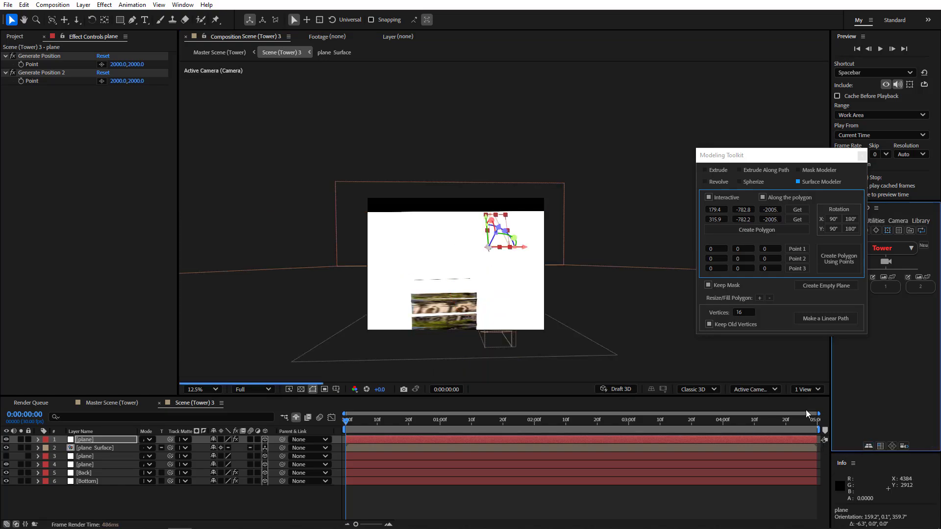
scroll(481, 207, up, 1)
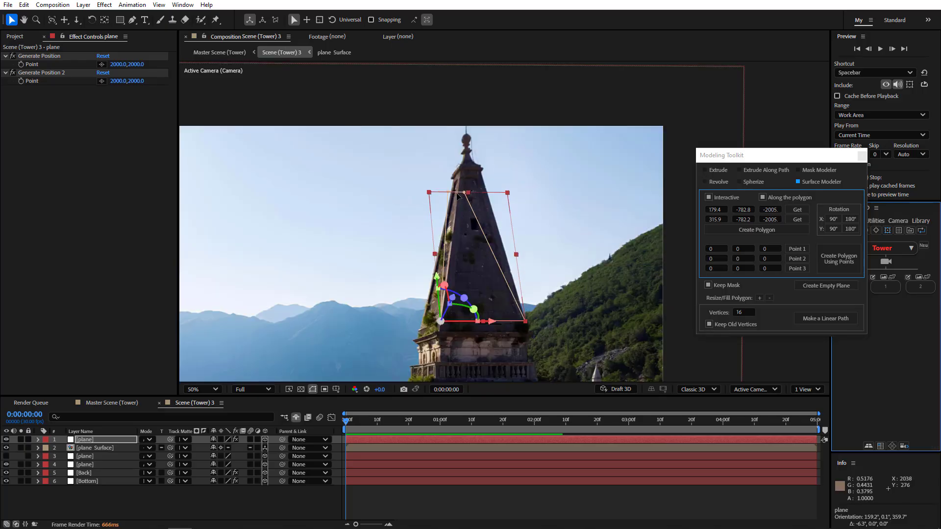
drag(461, 193, 479, 167)
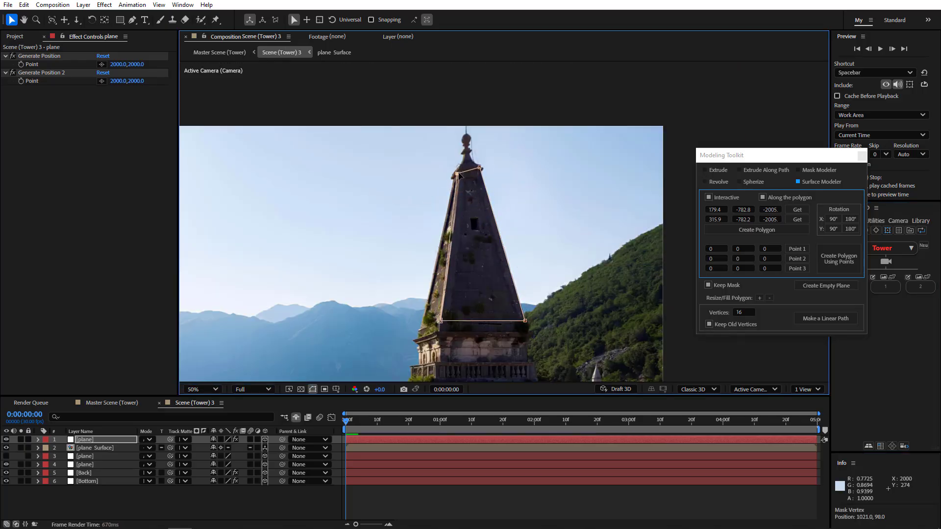
scroll(447, 194, up, 2)
click(450, 148)
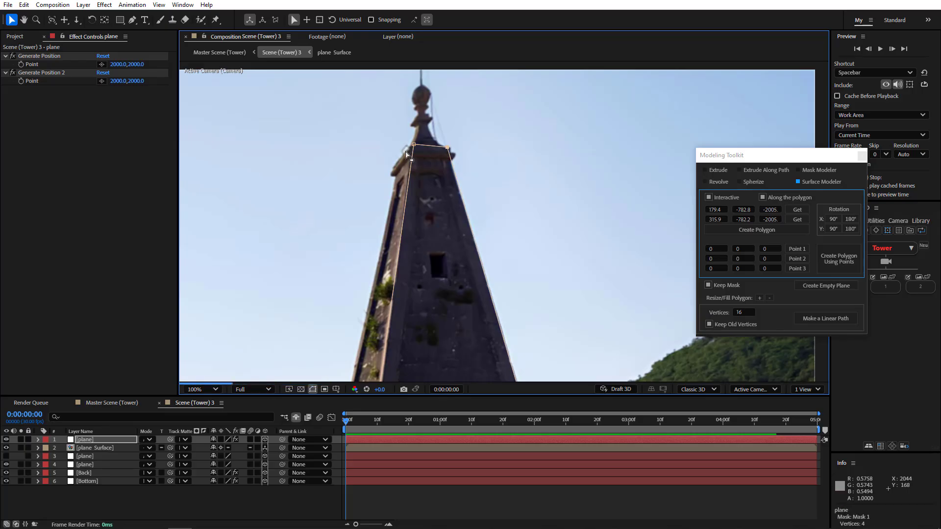
drag(414, 146, 411, 149)
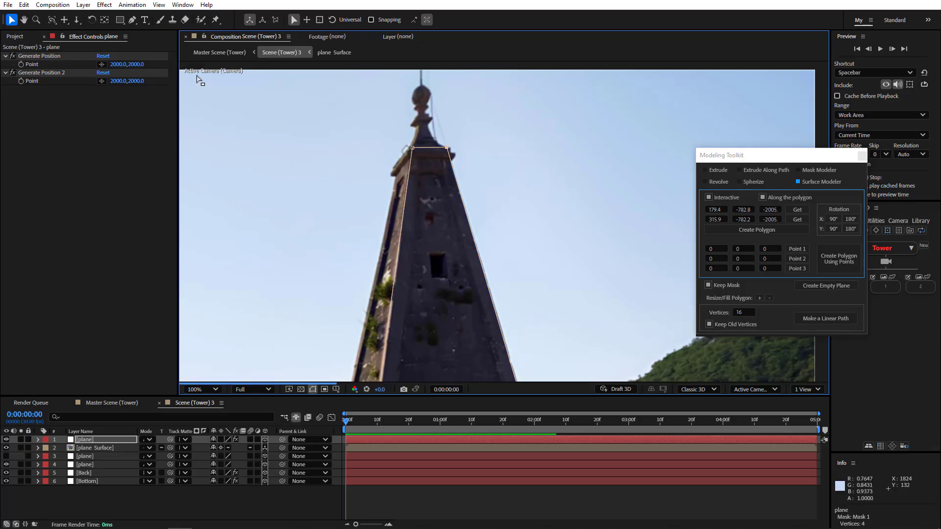
Draw a second mask on the front plane around the finial, tracing the cornice, ball and rod, and close it below the cornice
key(g)
scroll(418, 189, up, 1)
drag(397, 176, 480, 346)
click(470, 270)
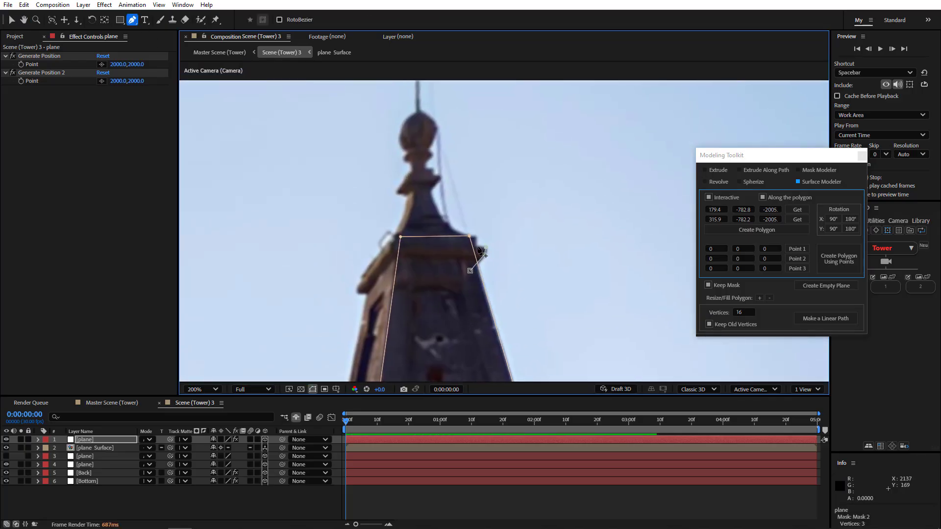
scroll(482, 252, up, 1)
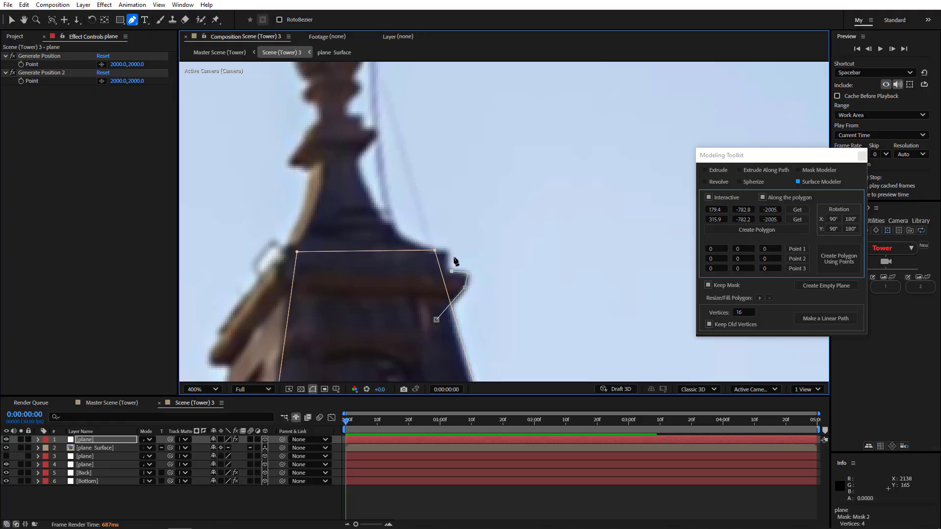
click(356, 167)
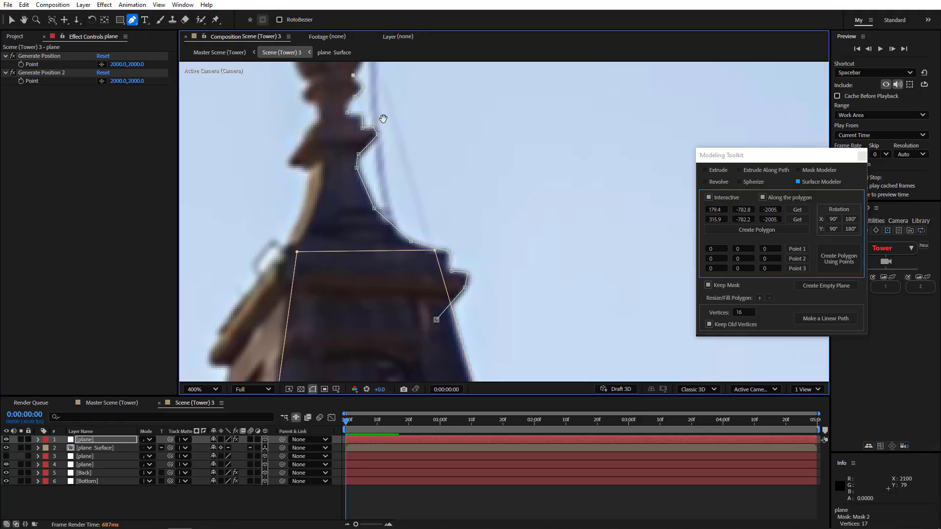
drag(384, 119, 400, 256)
click(383, 189)
click(387, 168)
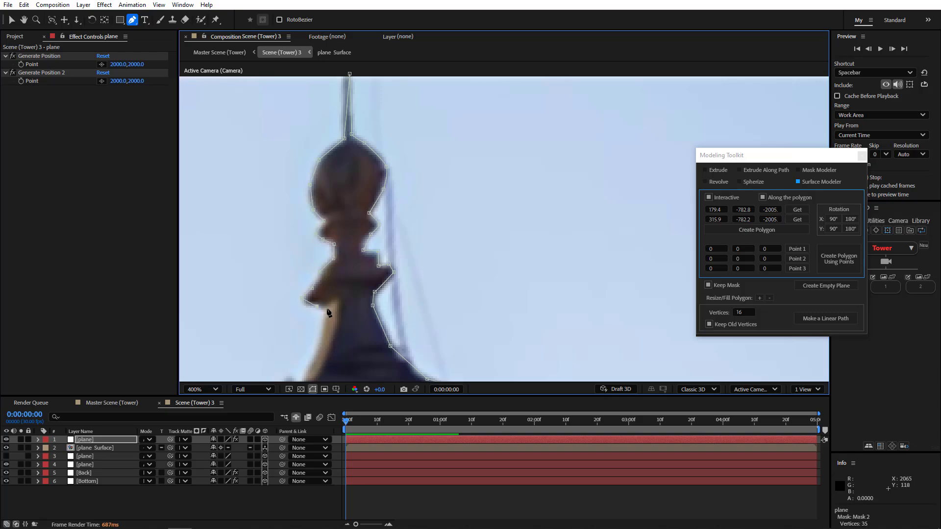
drag(330, 330, 363, 209)
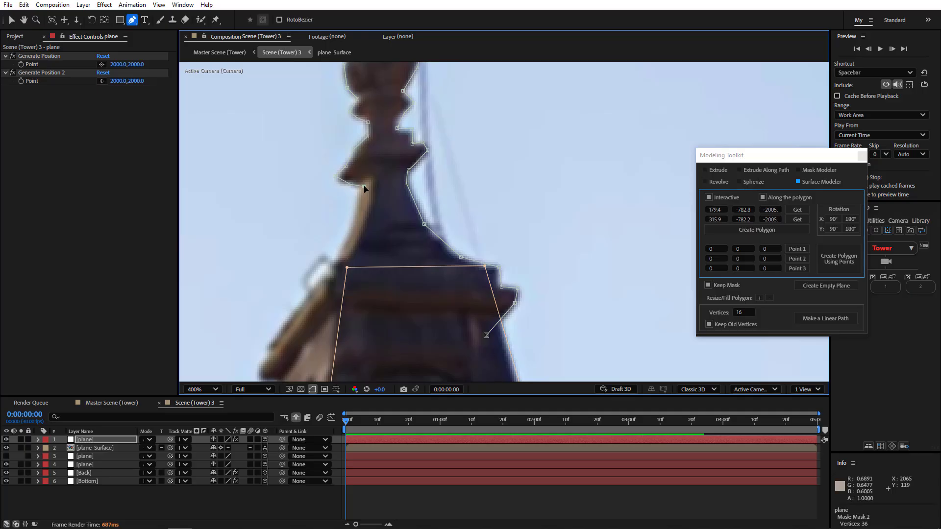
click(336, 286)
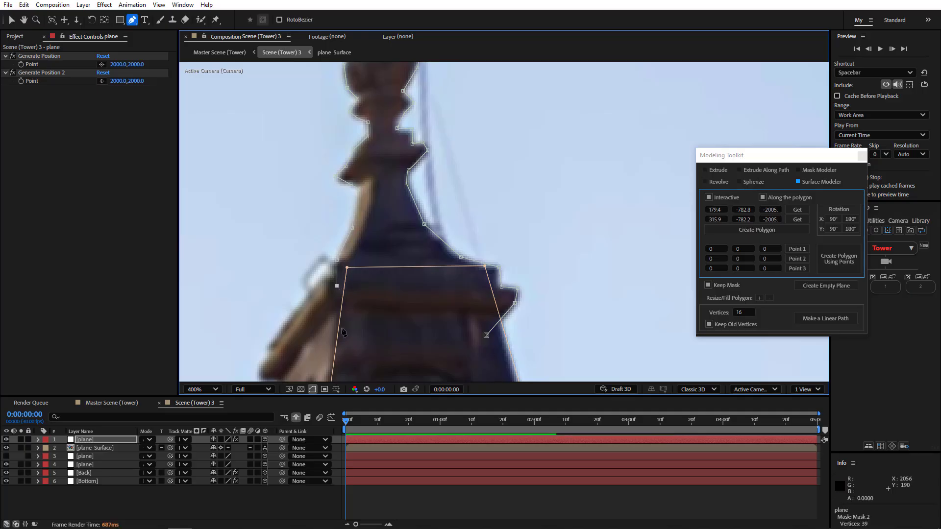
click(363, 337)
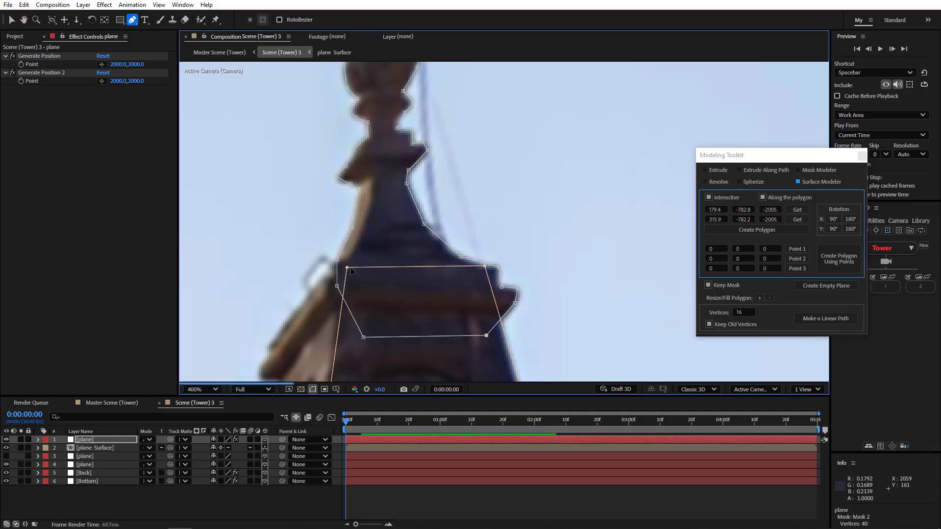
Move the front face mask's upper-left vertex outward to the spire's top corner
drag(350, 266, 344, 265)
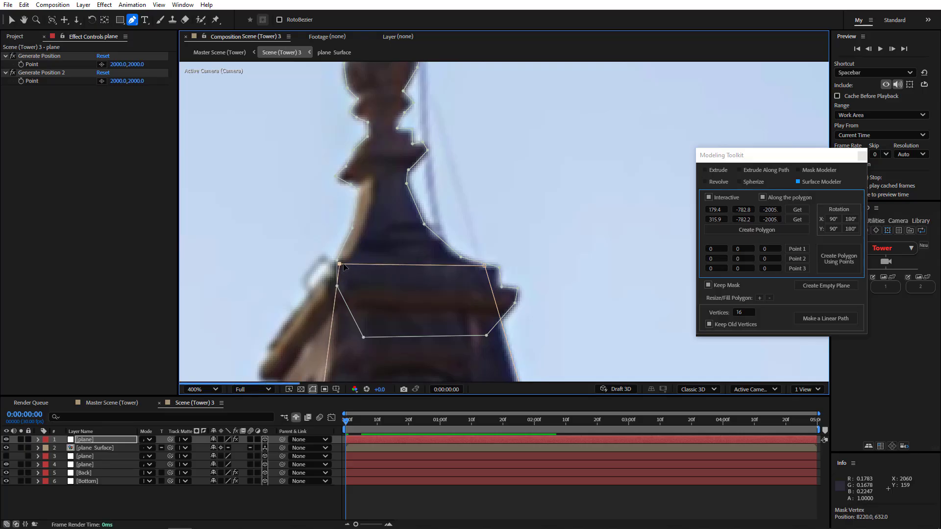
scroll(395, 277, down, 4)
scroll(445, 312, down, 2)
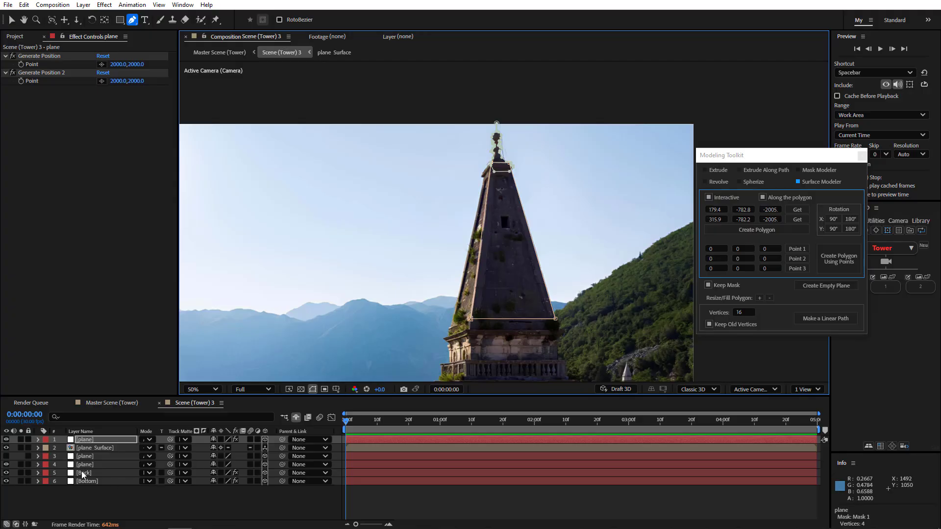
Set Point 1 from the hidden side plane's upper-left mask vertex and Point 2 from the tower front plane's upper-left mask vertex
click(84, 456)
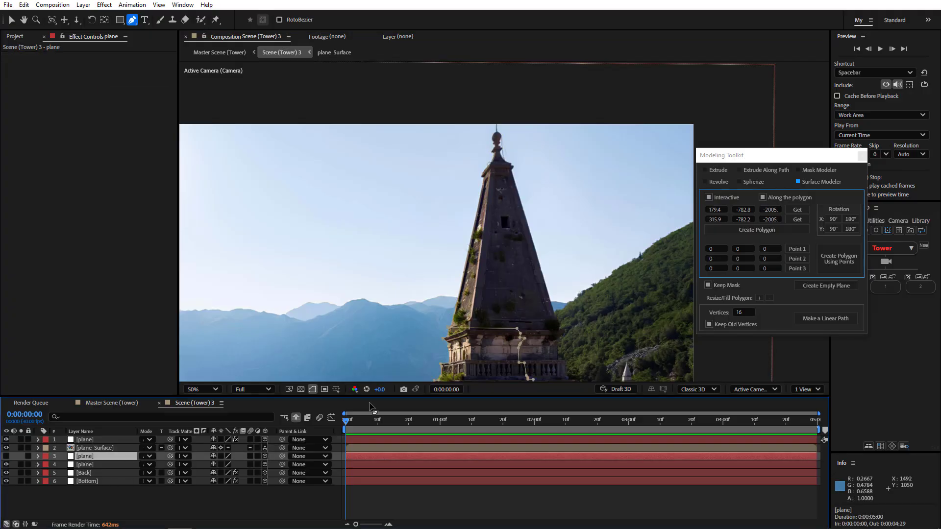
scroll(539, 284, down, 4)
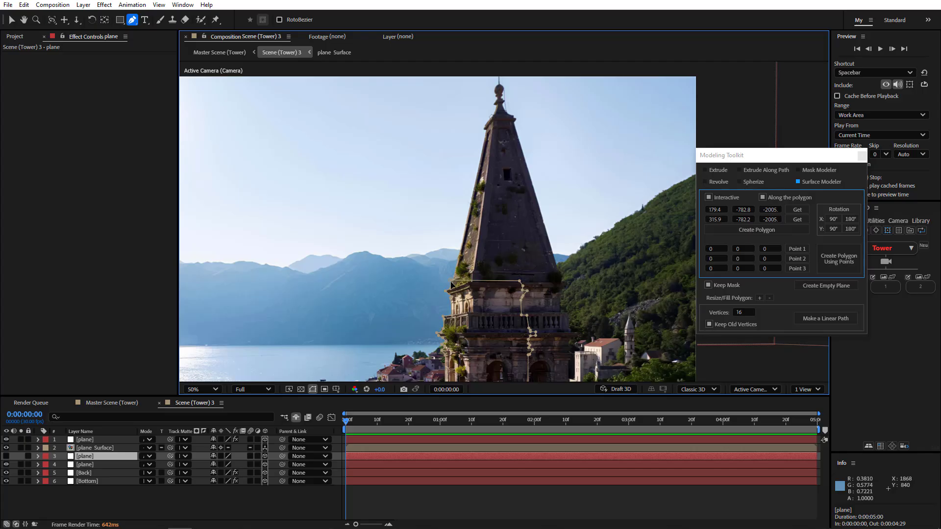
click(452, 283)
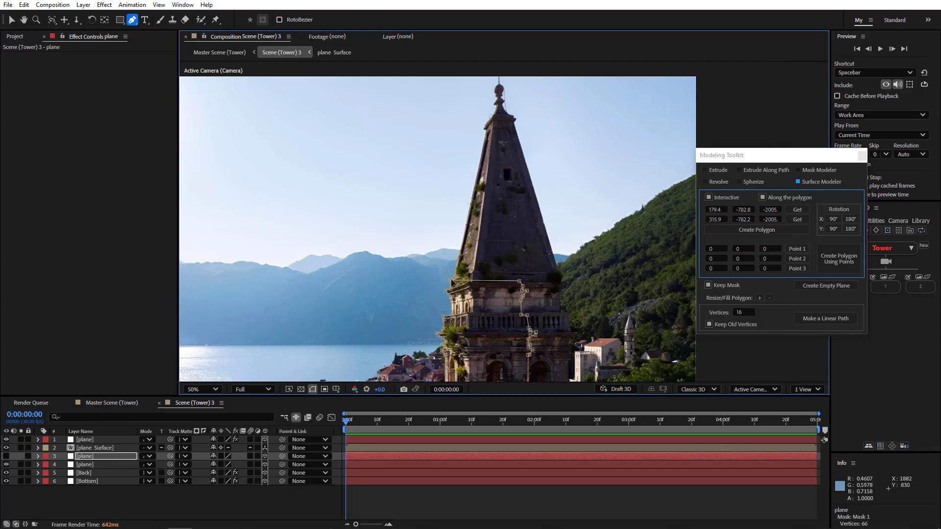
click(793, 250)
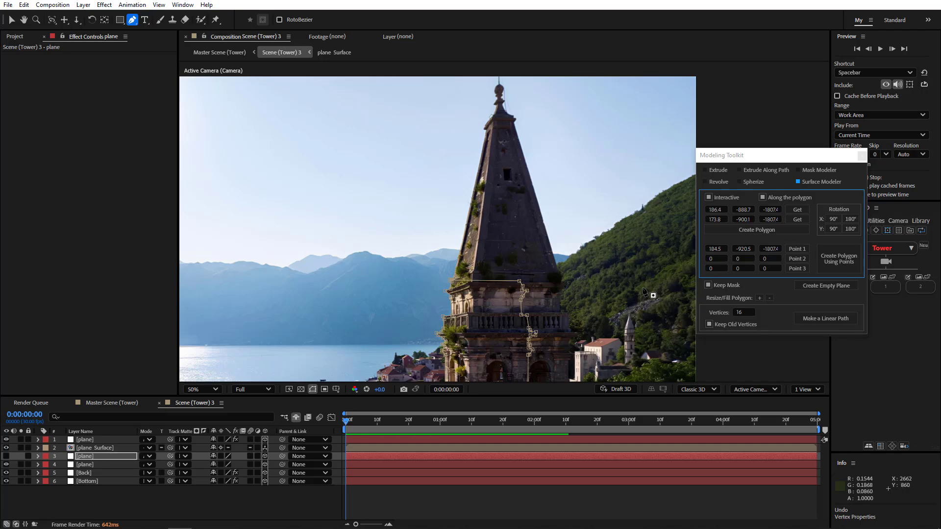
click(87, 465)
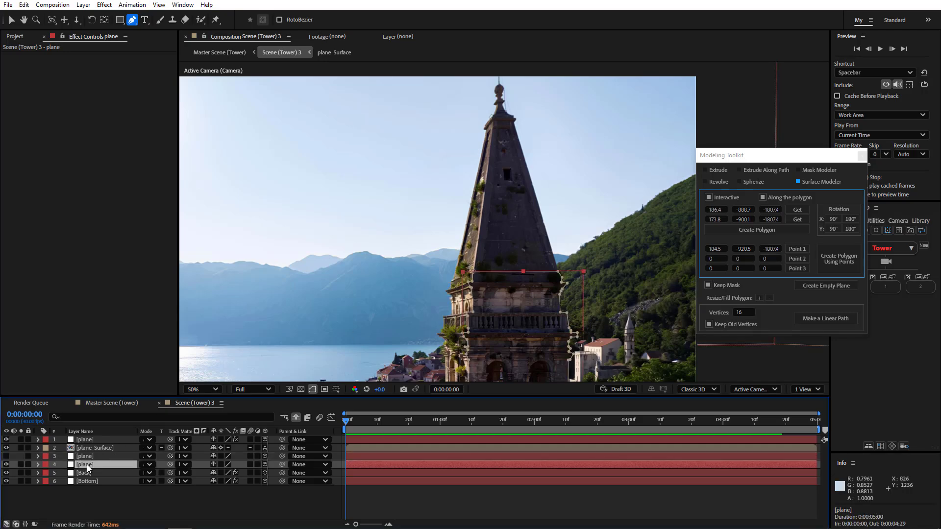
click(473, 273)
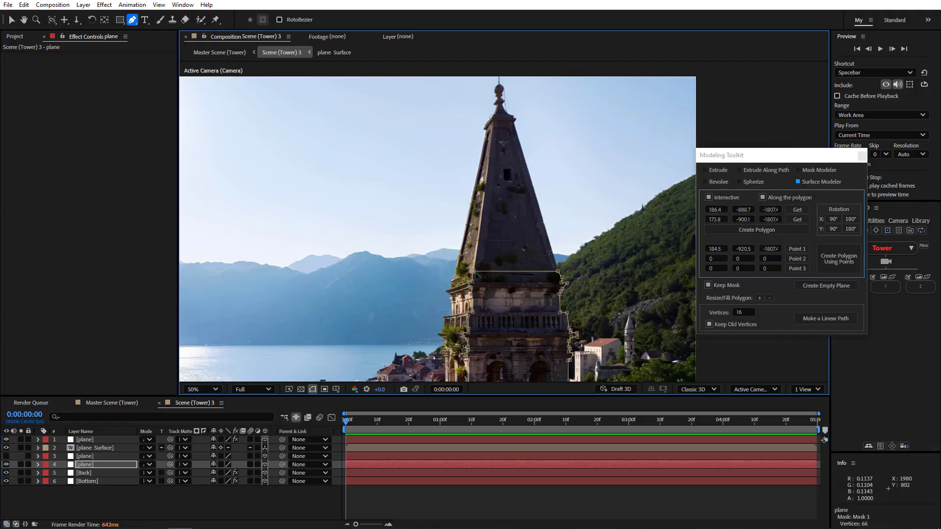
click(799, 262)
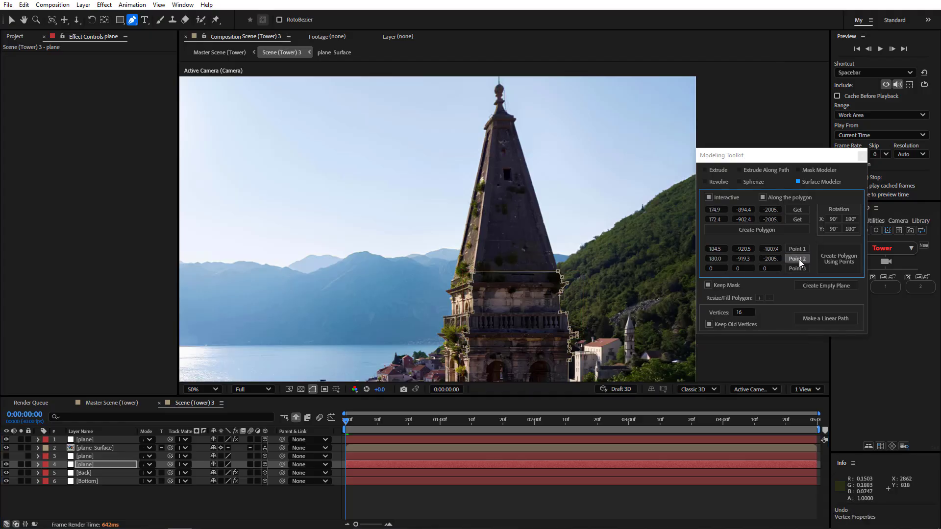
Set Point 3 from the spire front mask's upper-left vertex and create a polygon using the three points
click(83, 440)
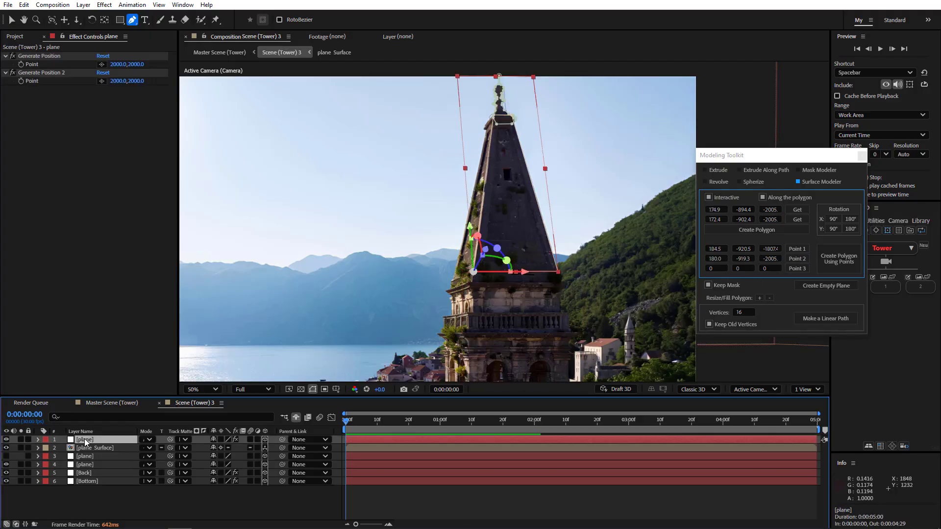
drag(511, 173, 499, 280)
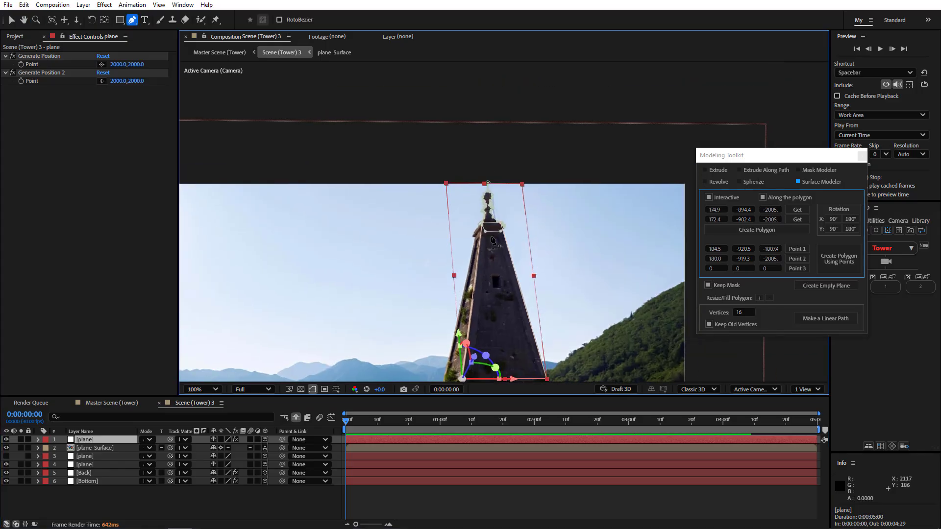
scroll(490, 235, up, 2)
key(period)
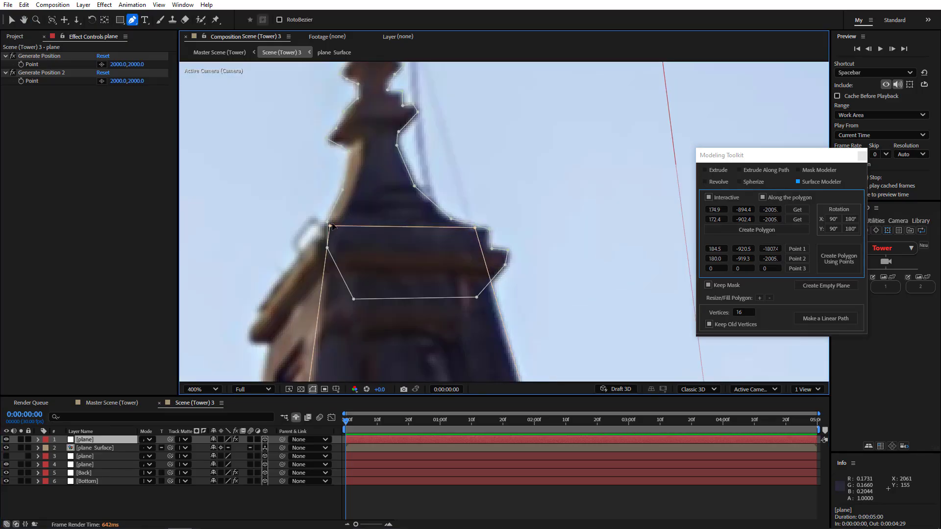
click(330, 227)
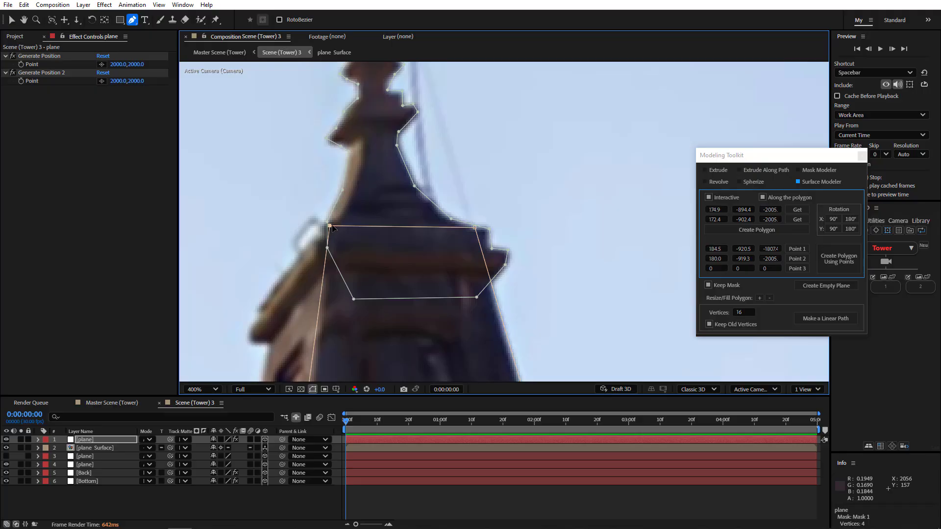
click(791, 269)
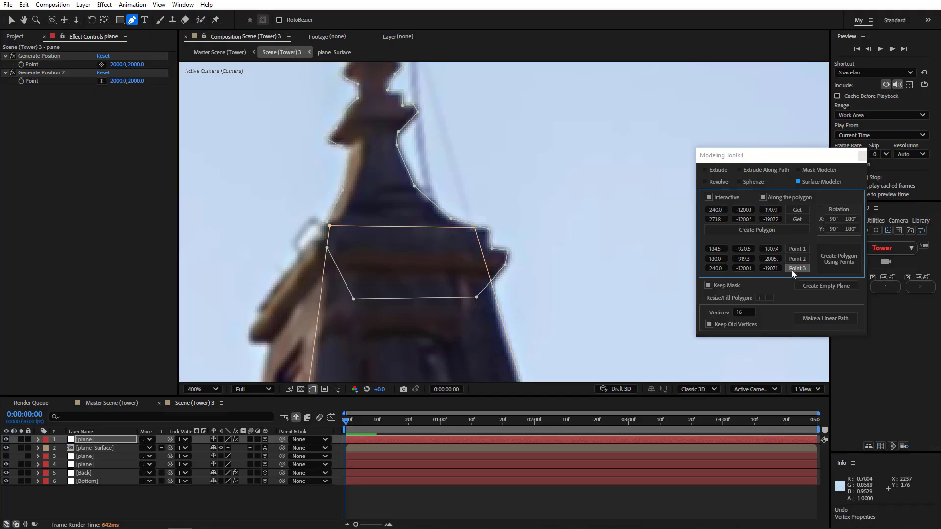
key(comma)
key(comma)
key(comma)
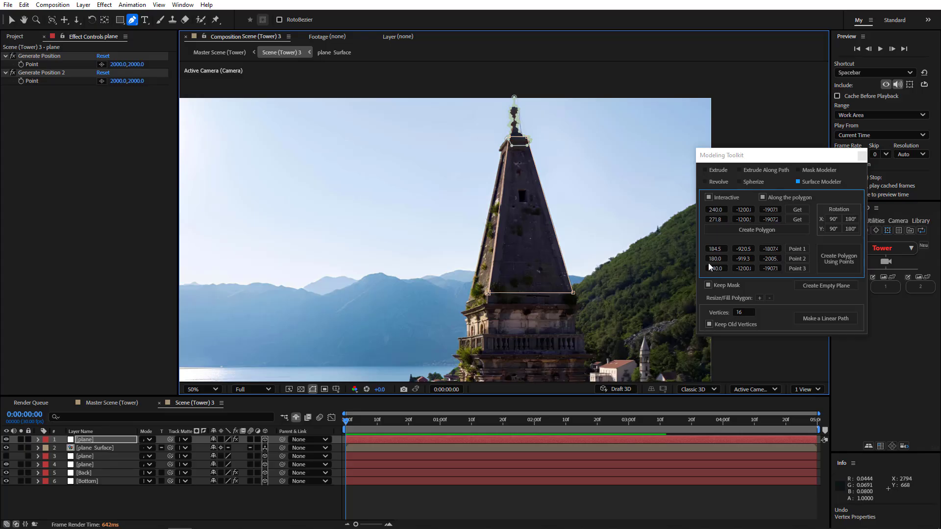
click(840, 258)
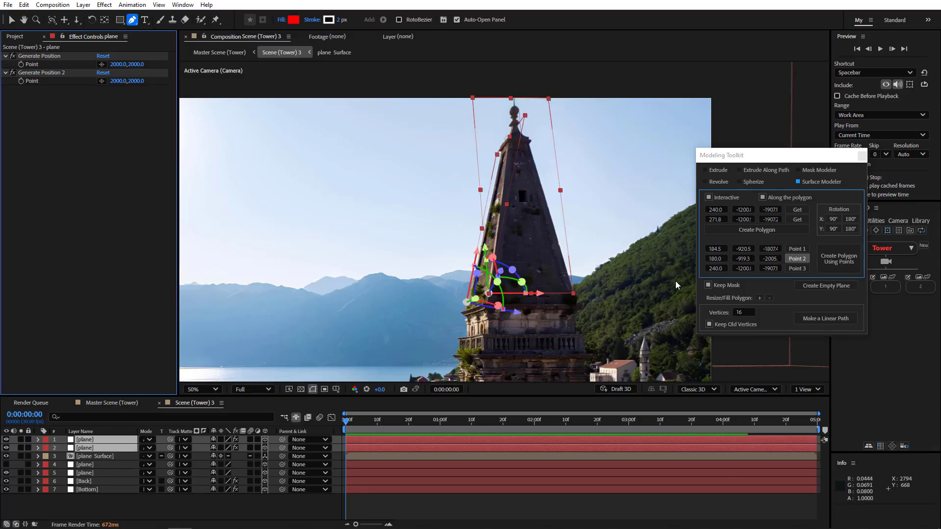
Adjust the new side polygon's mask to fit the lower outer edge of the spire's left face
click(96, 455)
click(92, 442)
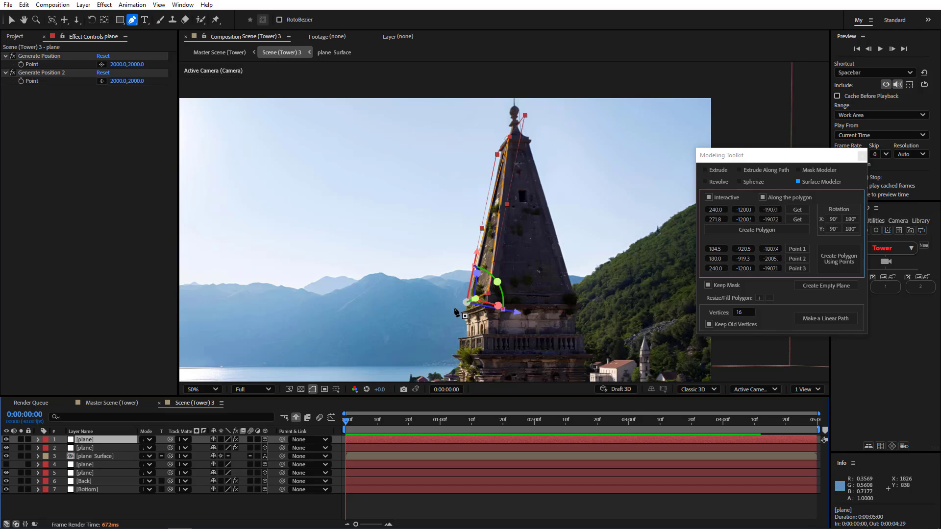
key(period)
drag(454, 313, 510, 133)
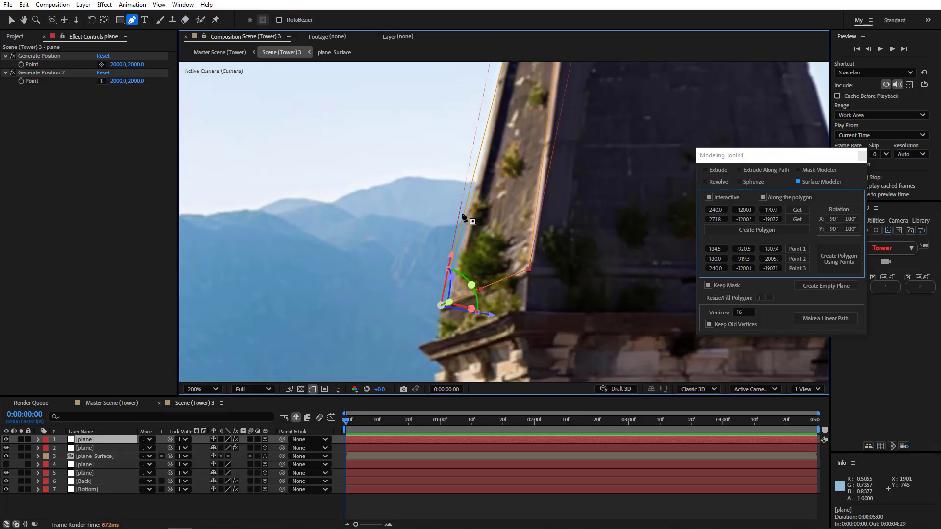
drag(460, 232, 465, 231)
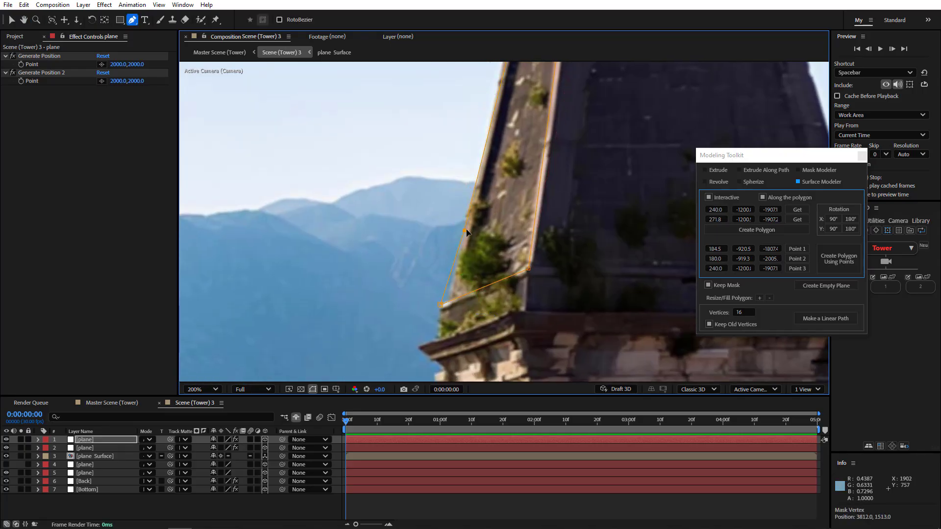
drag(441, 305, 449, 304)
Shape the upper part of the side polygon's mask around the cornice at the top of the spire's left face
drag(539, 103, 516, 350)
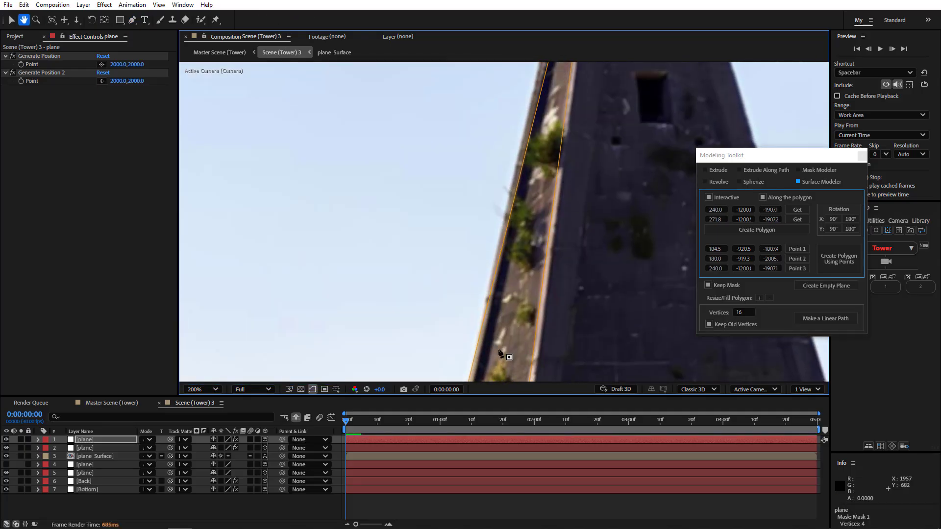
drag(564, 123, 555, 319)
drag(554, 154, 540, 225)
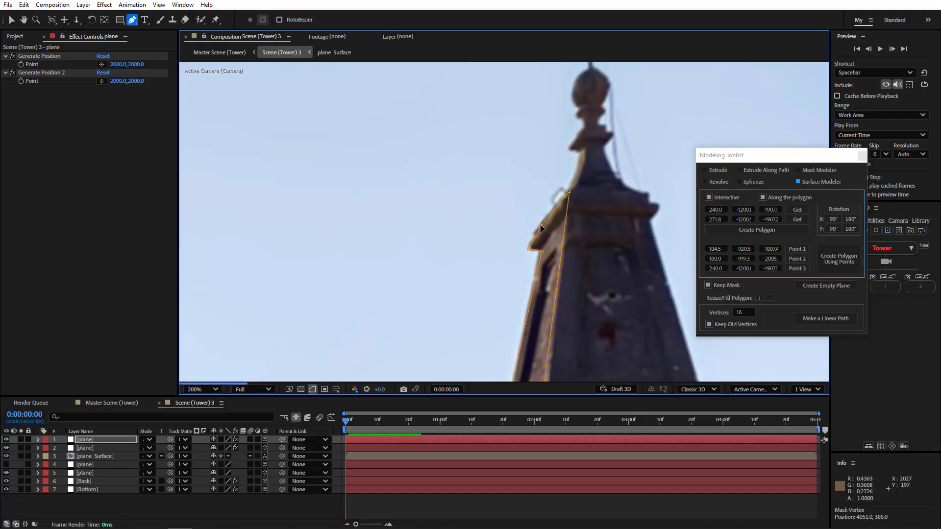
scroll(562, 270, down, 1)
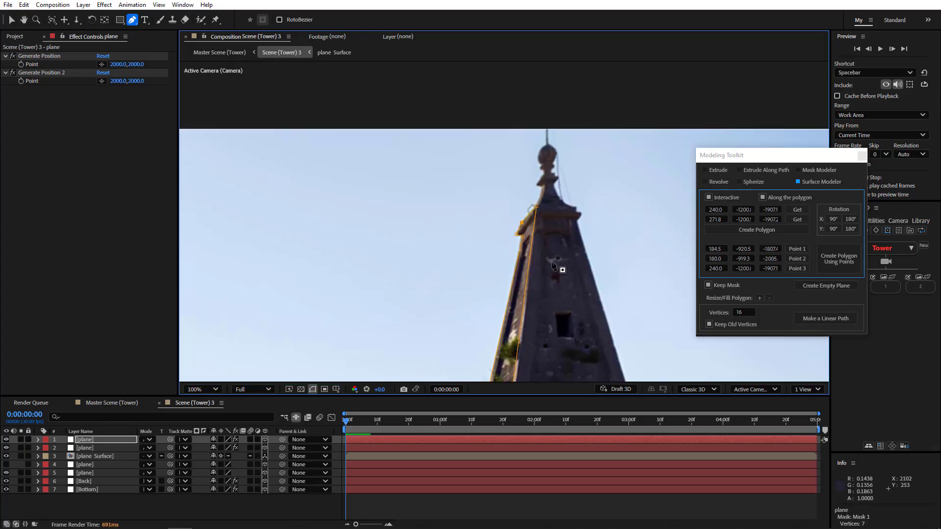
Delete the hidden plane layer directly below the plane Surface layer
drag(455, 323, 480, 203)
scroll(490, 204, down, 1)
scroll(571, 262, down, 1)
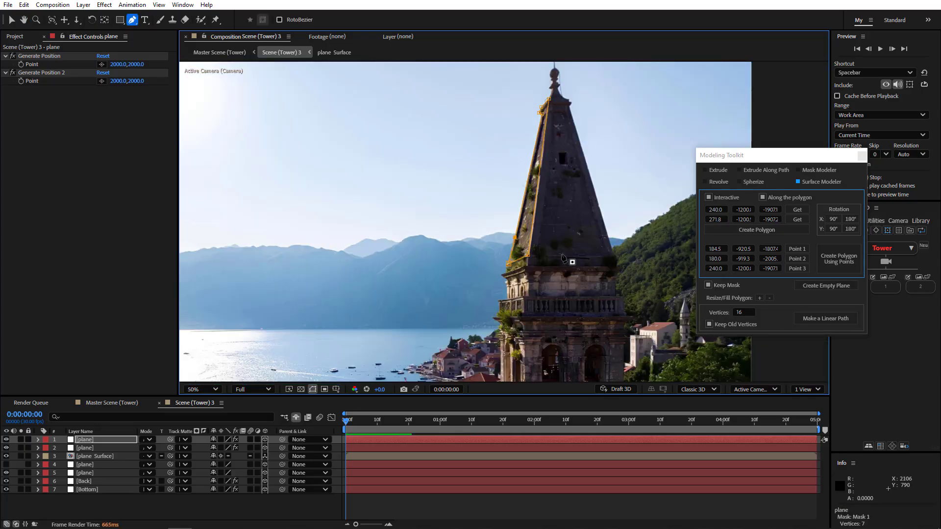
scroll(530, 285, down, 1)
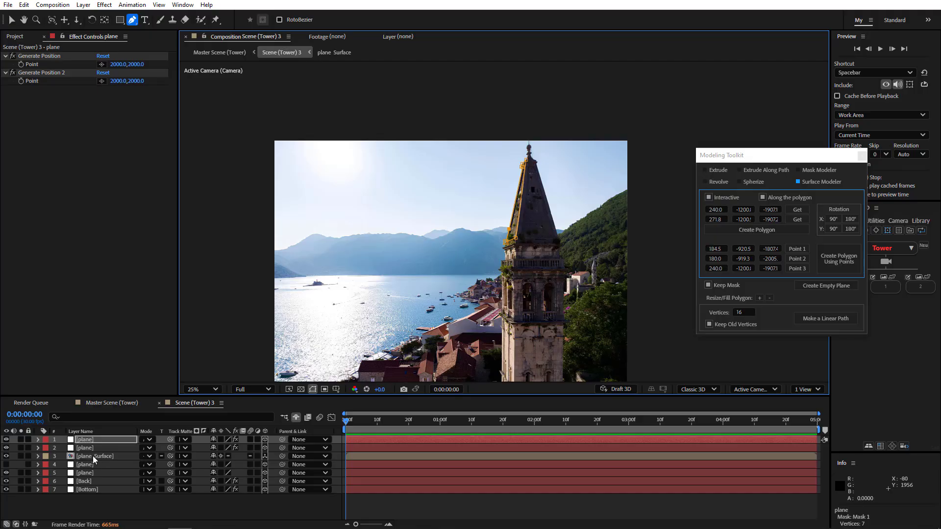
click(92, 456)
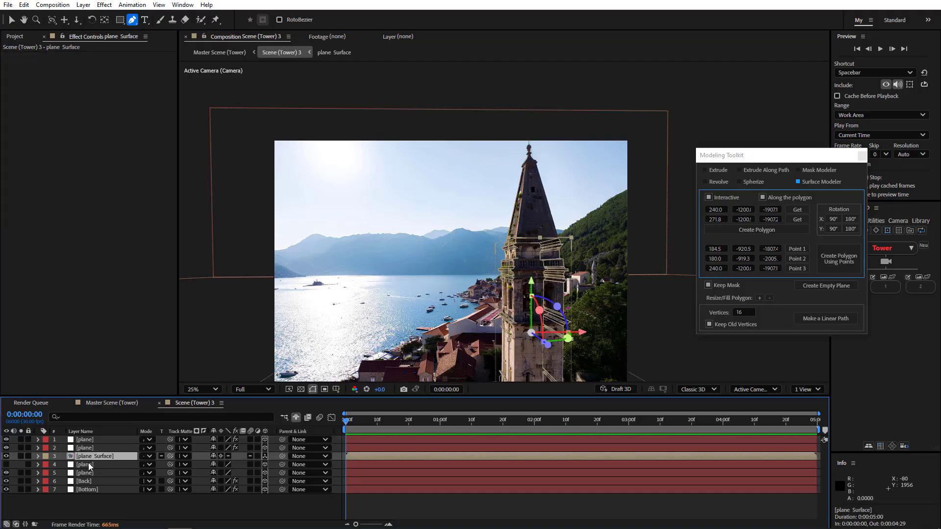
click(89, 464)
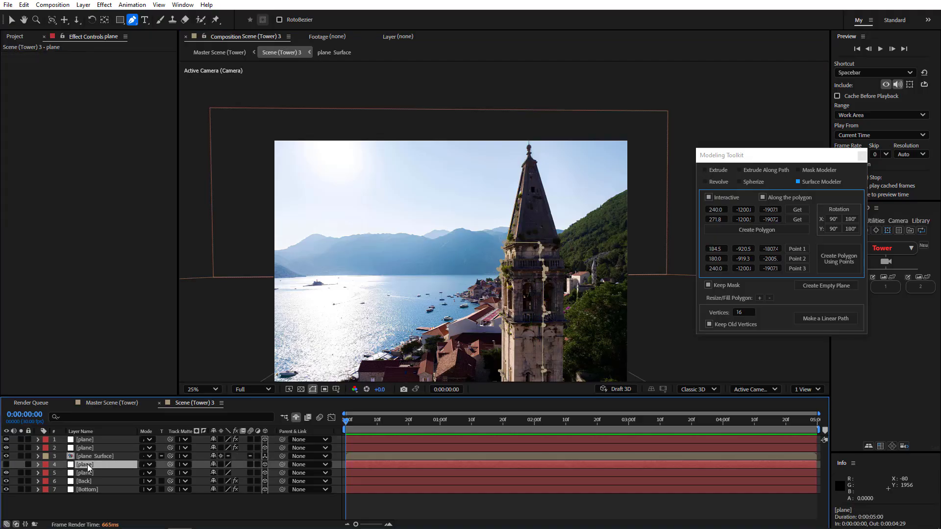
key(Delete)
Solo the three plane layers and the plane Surface layer to inspect the tower's silhouette, and switch solo off again
click(89, 466)
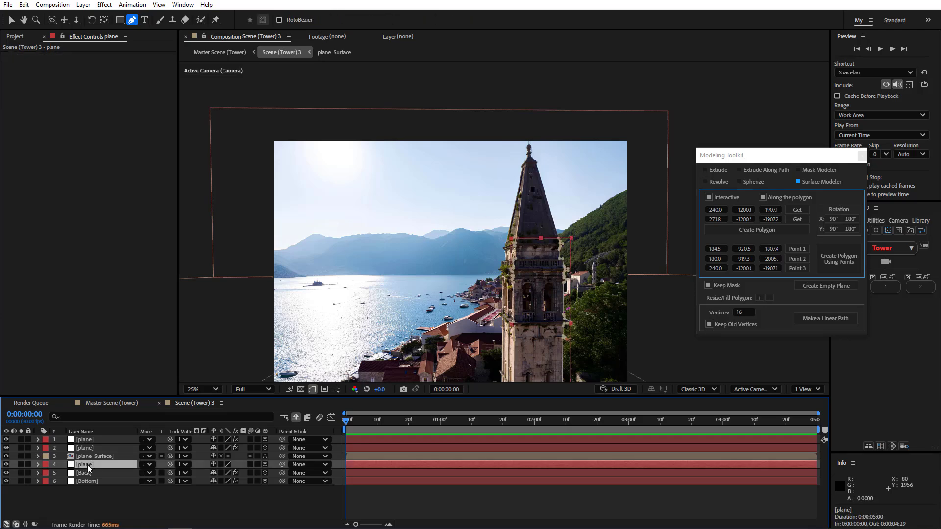
shift+click(80, 441)
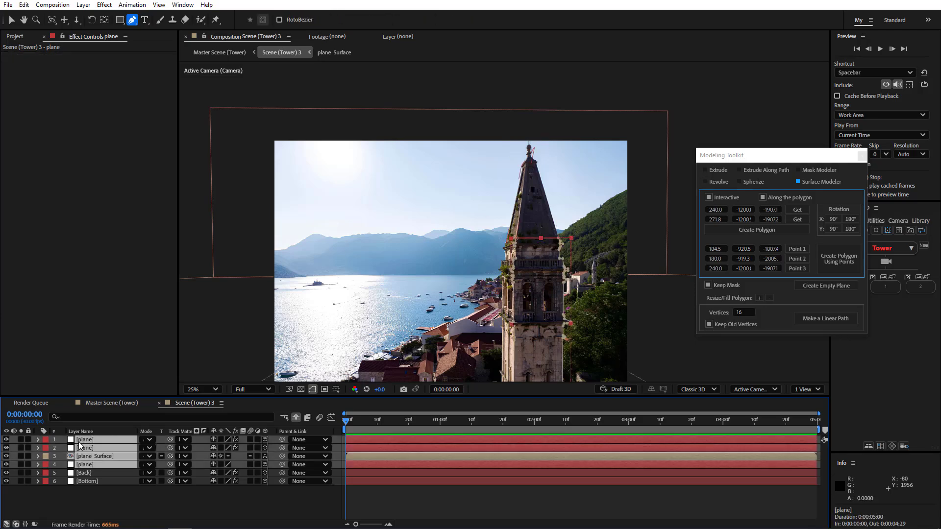
click(21, 439)
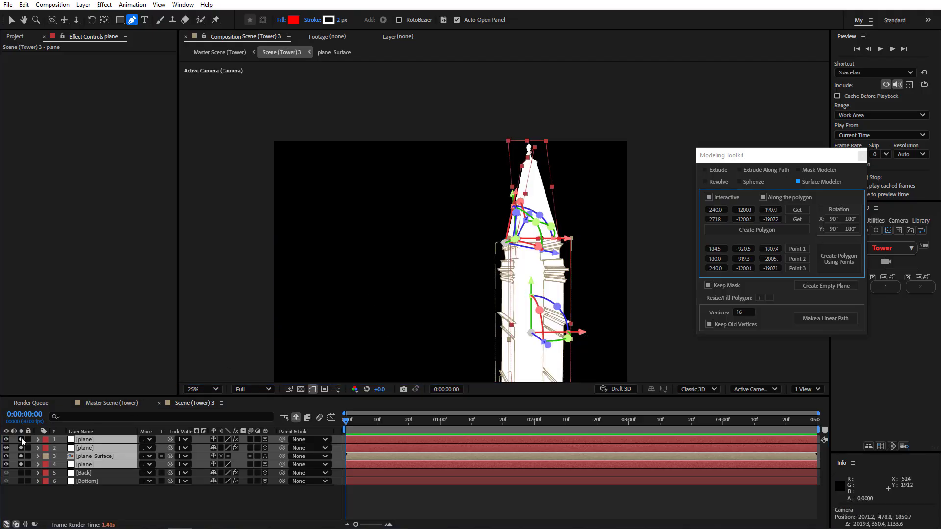
click(21, 465)
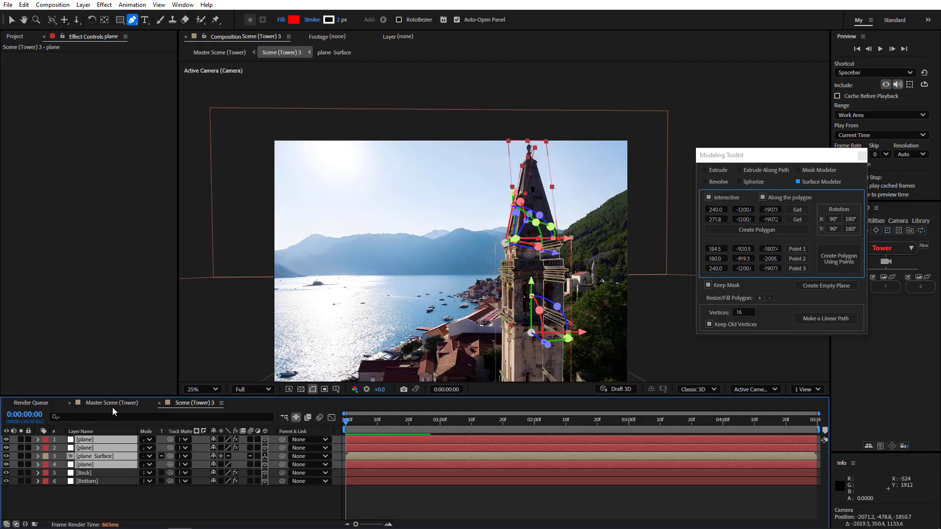
Orbit the Movie Camera in Master Scene (Tower) to inspect the projected tower, and undo the camera move
click(113, 404)
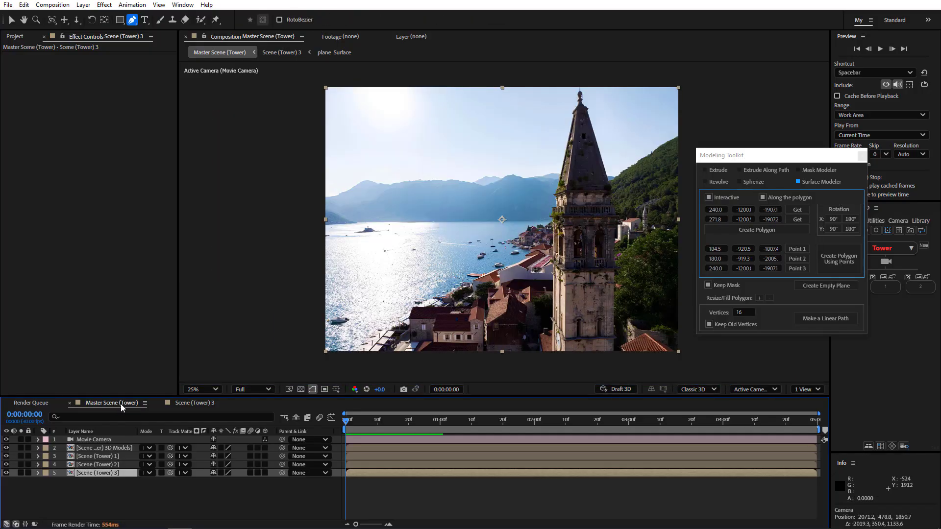
click(12, 21)
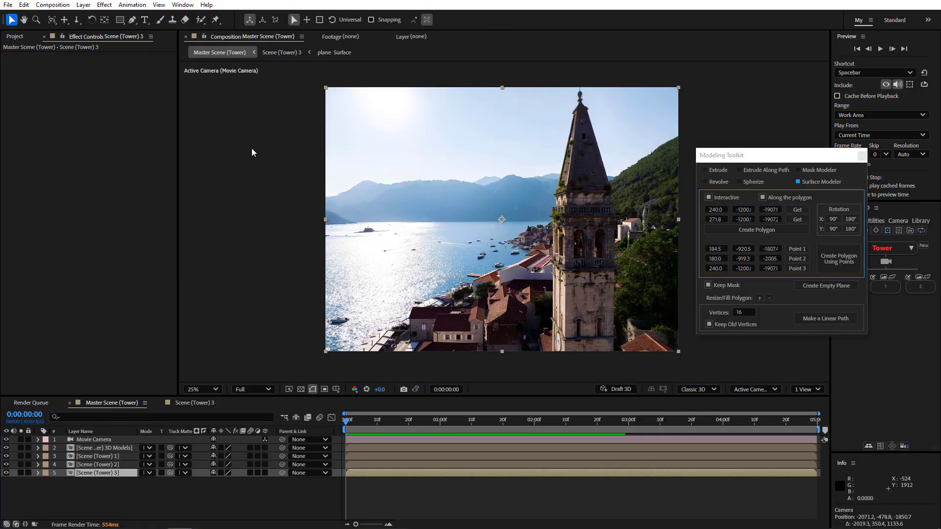
key(3)
drag(499, 285, 529, 289)
key(ctrl+z)
key(1)
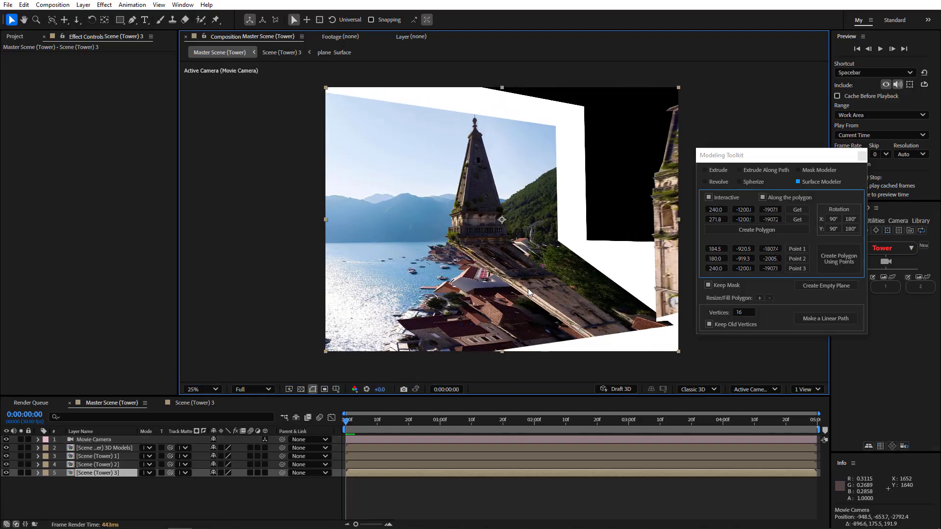
key(ctrl+z)
Return to the Scene (Tower) 3 composition, close the Modeling Toolkit and deselect all layers
click(197, 402)
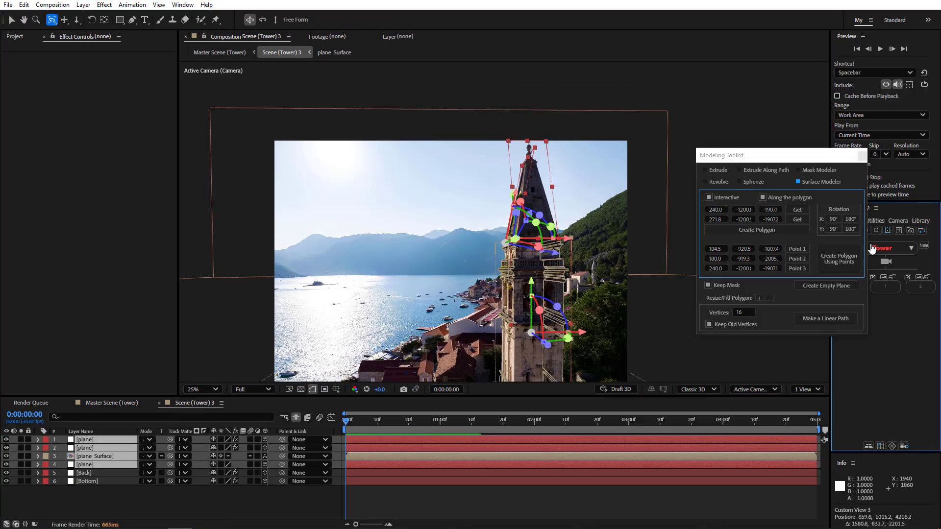
click(861, 156)
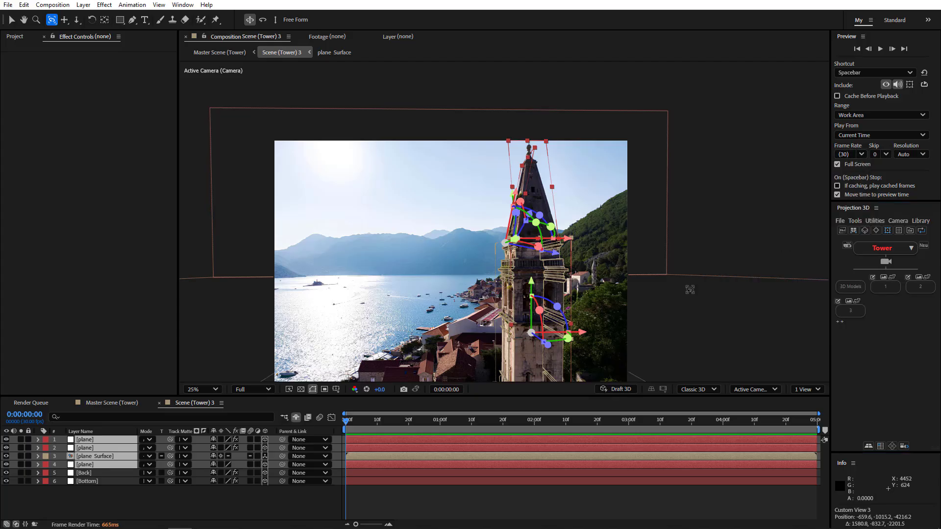
click(136, 506)
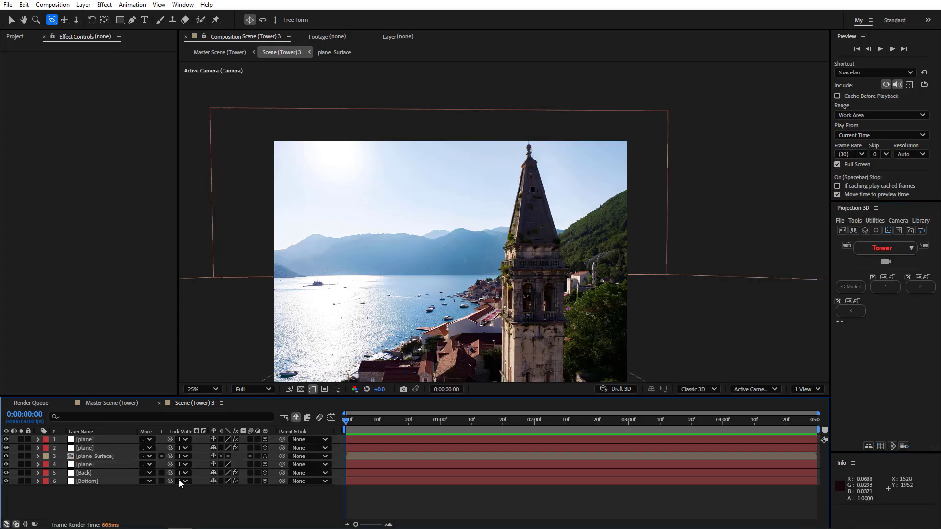
Set the Bottom layer's Generate Position point to about 772.9, 567.5 and its Generate Position 2 point to about 783.2, 793.4
drag(510, 316, 566, 258)
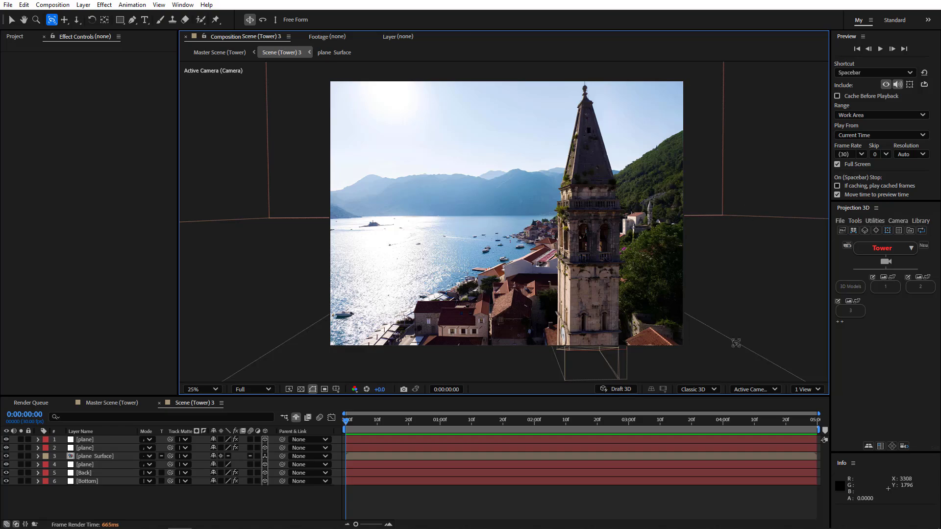
click(88, 482)
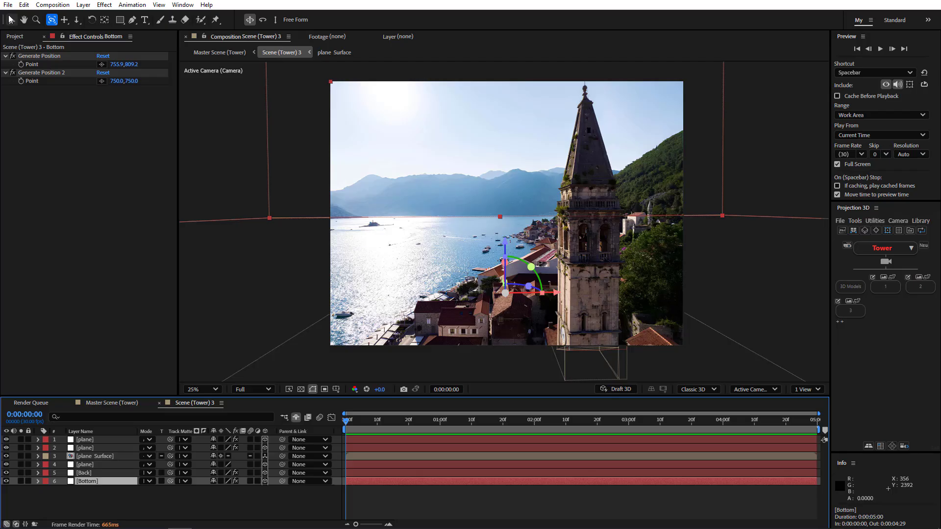
click(9, 20)
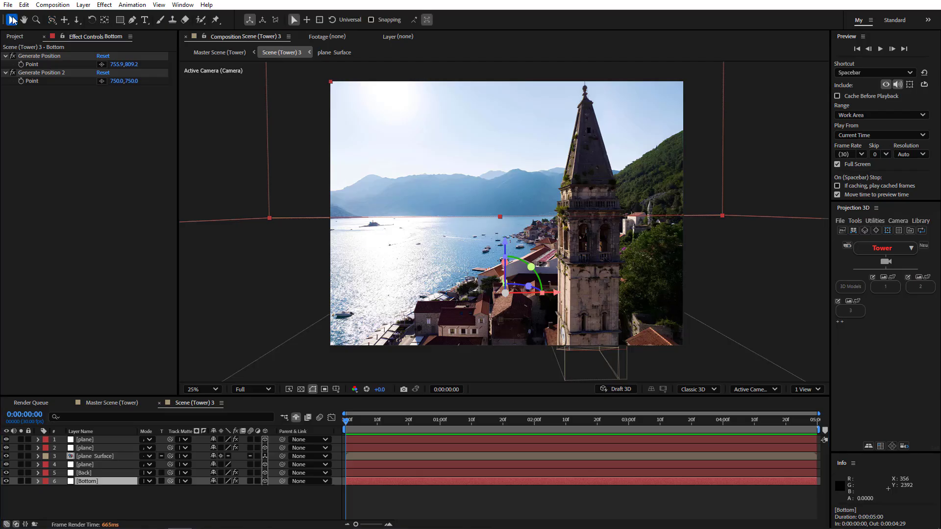
click(101, 65)
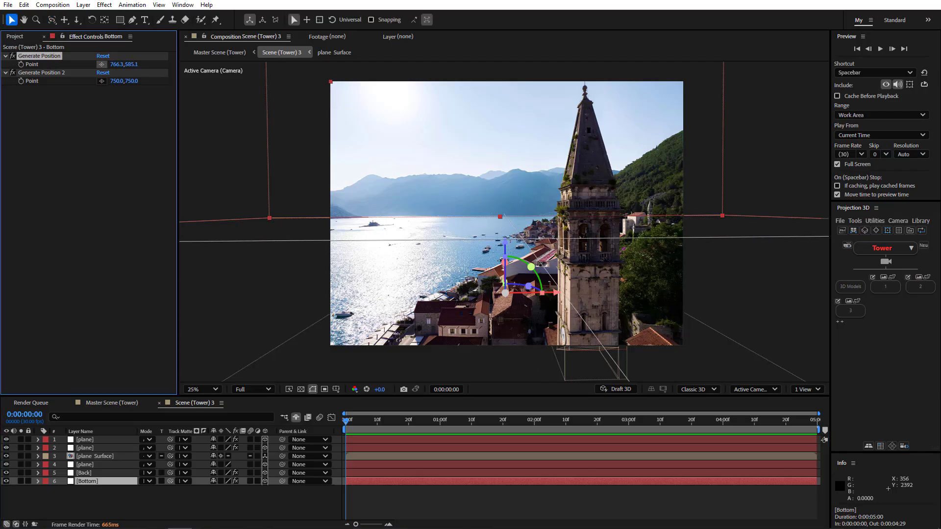
click(411, 278)
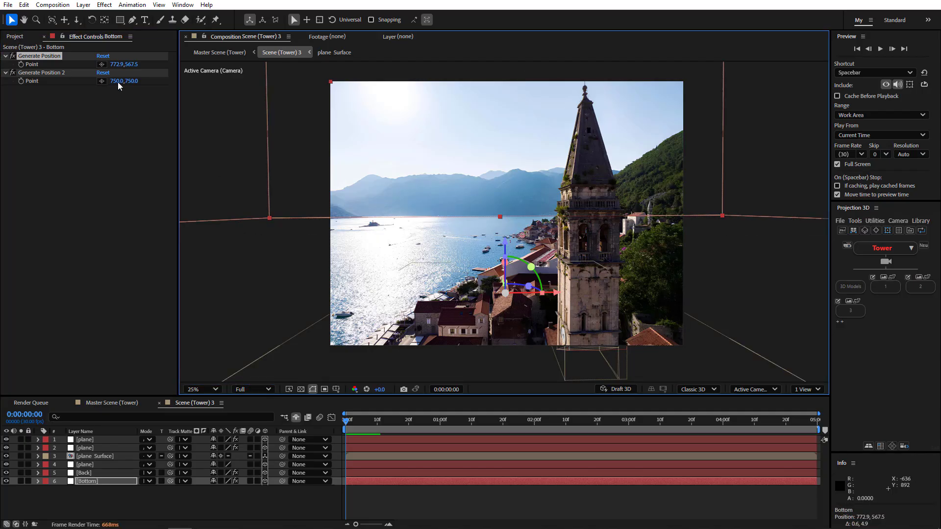
click(44, 73)
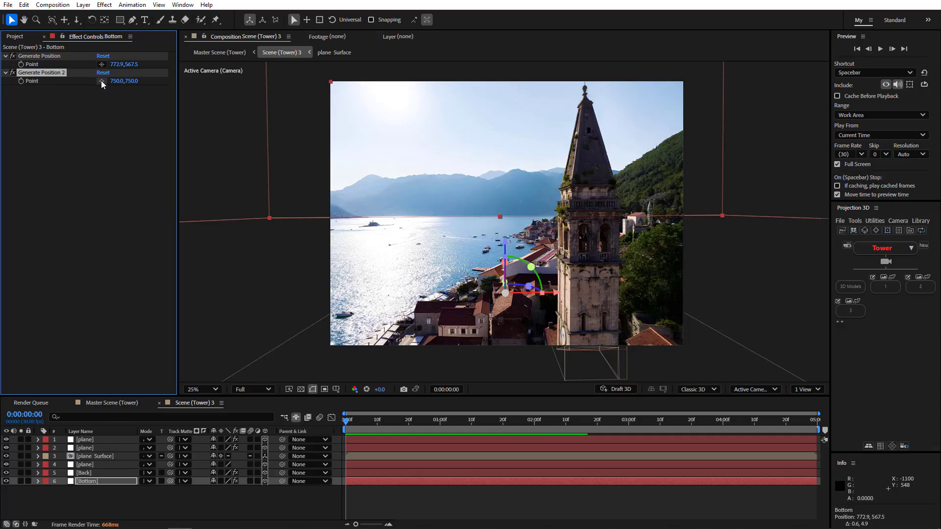
click(101, 81)
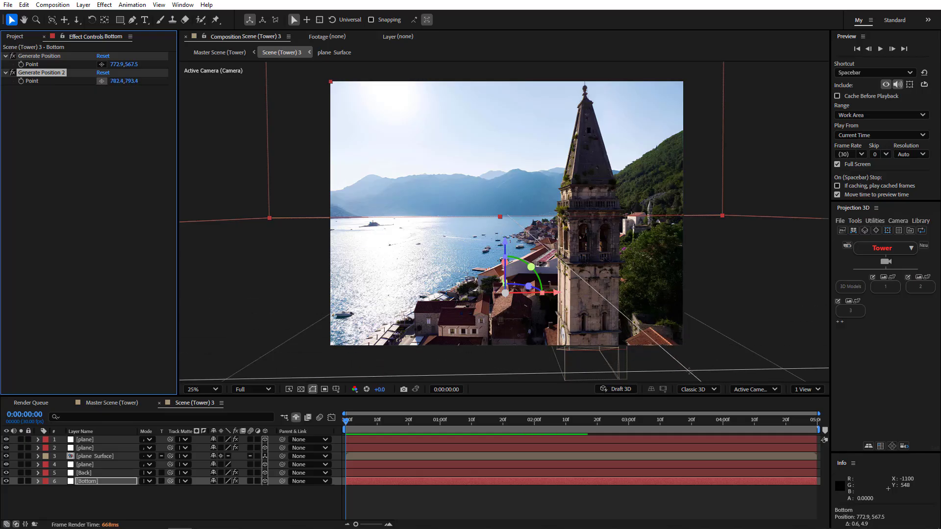
click(693, 371)
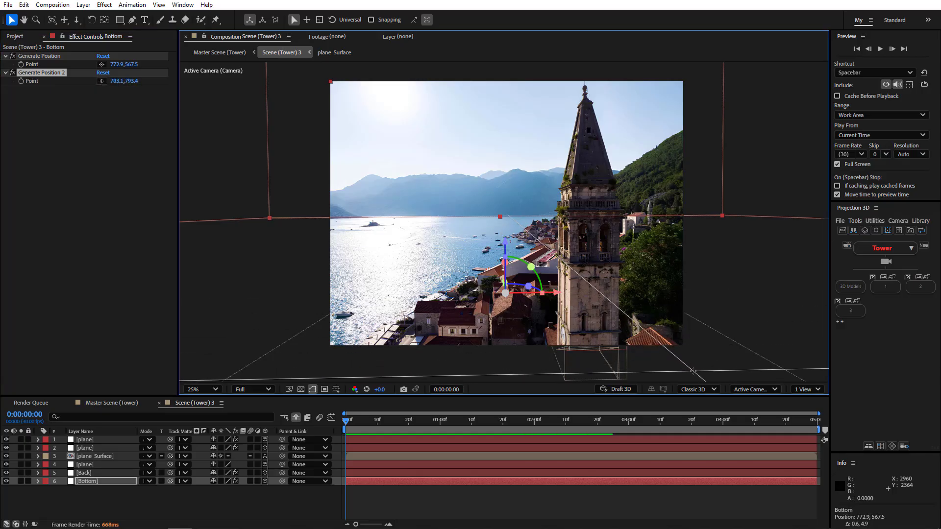
click(693, 371)
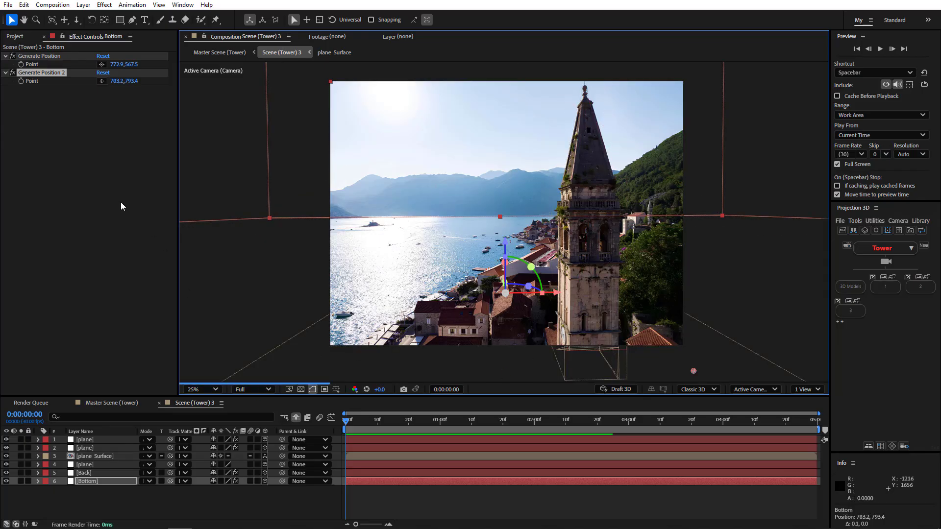
Generate a plane from the Bottom layer's two position points
click(55, 57)
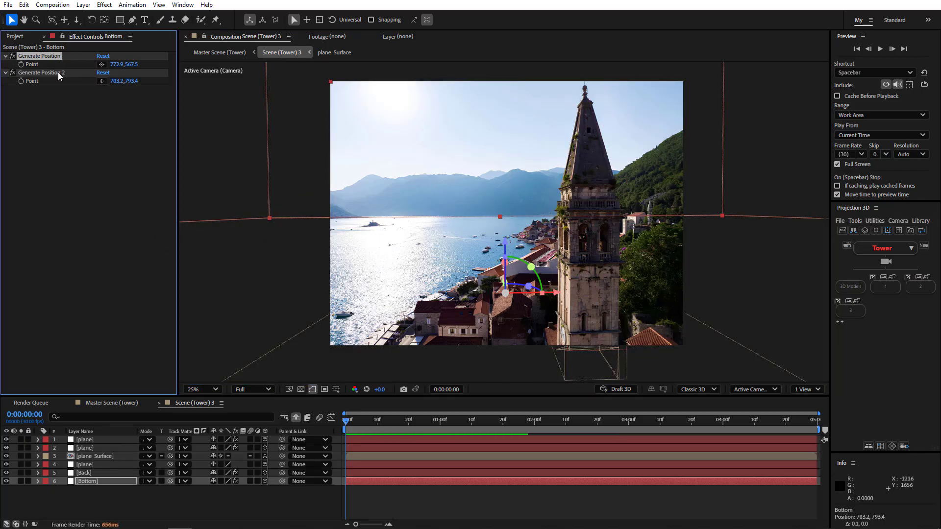
shift+click(58, 73)
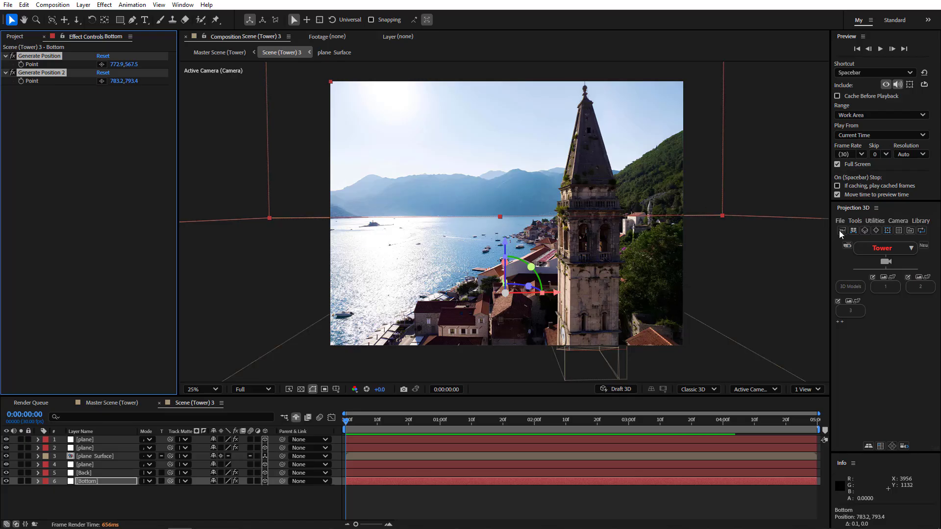
click(854, 231)
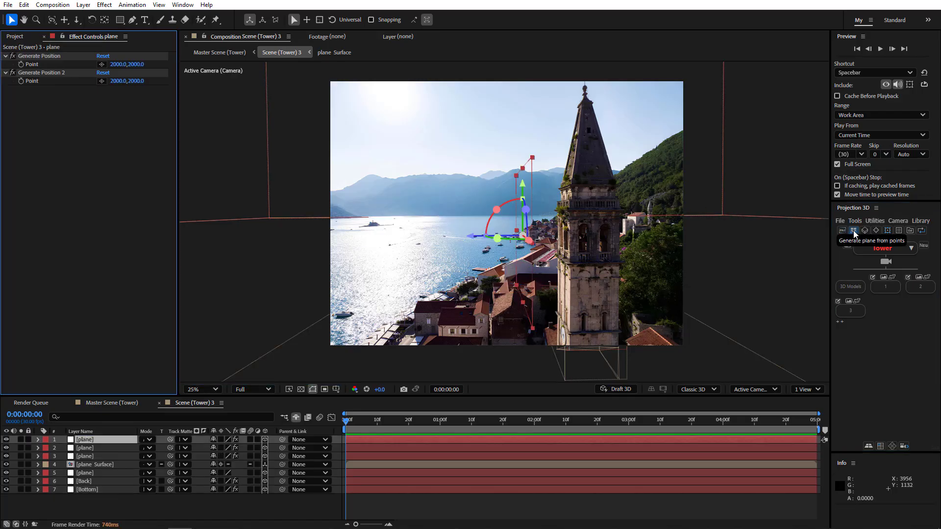
Scale the new plane to 498% and tilt it to an orientation of about 272.1°, 44.6°, 87.0°
click(107, 440)
key(s)
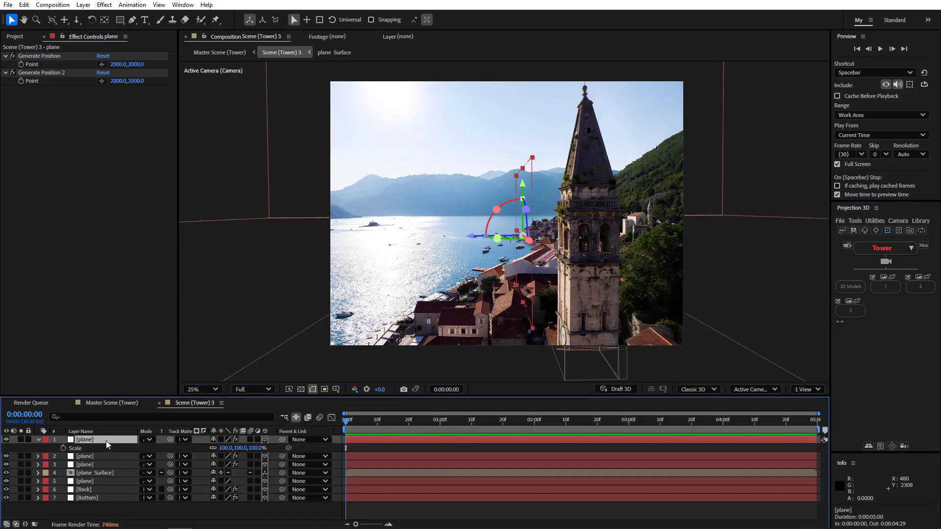
drag(226, 448, 374, 401)
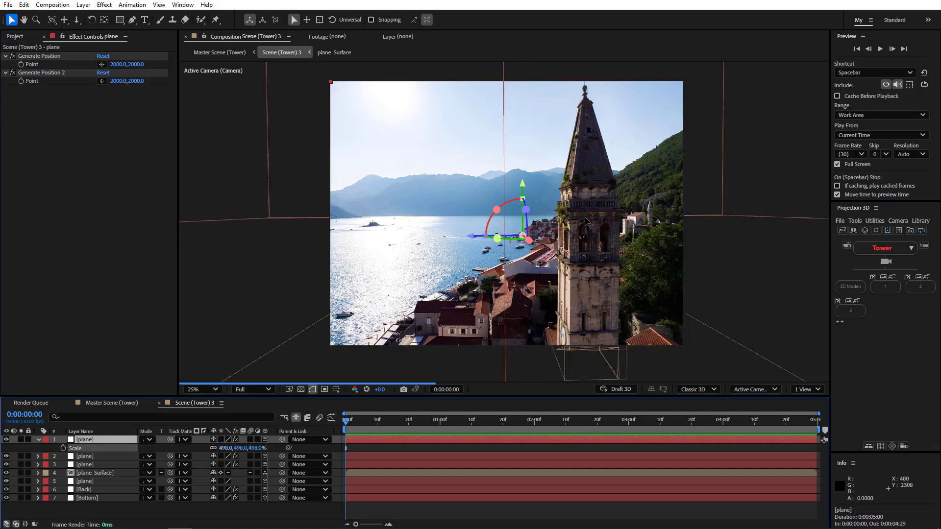
scroll(500, 216, down, 1)
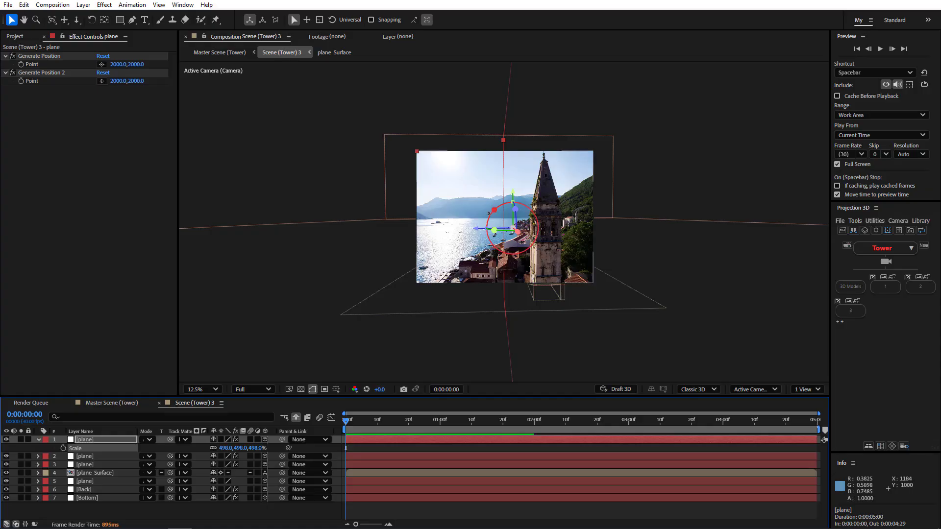
drag(501, 215, 516, 230)
Draw a six-vertex Pen mask on the tilted plane, enclosing the hillside behind the tower and extending past the photo's edge
click(132, 20)
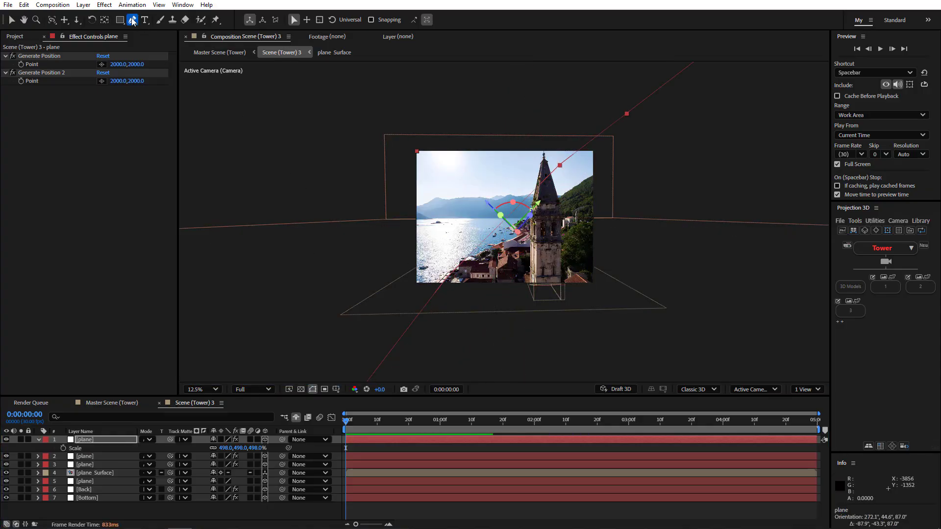
scroll(510, 240, up, 1)
click(509, 235)
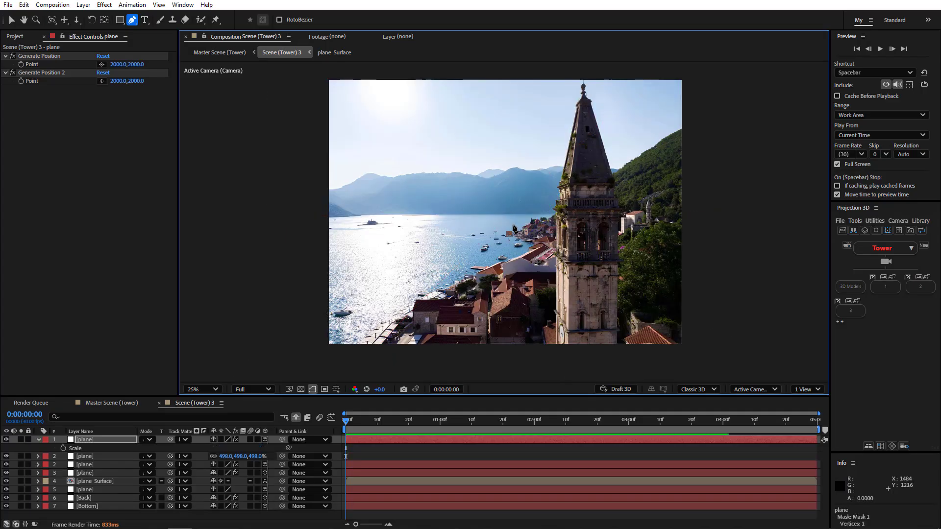
click(543, 211)
click(708, 110)
drag(719, 257, 705, 194)
click(688, 325)
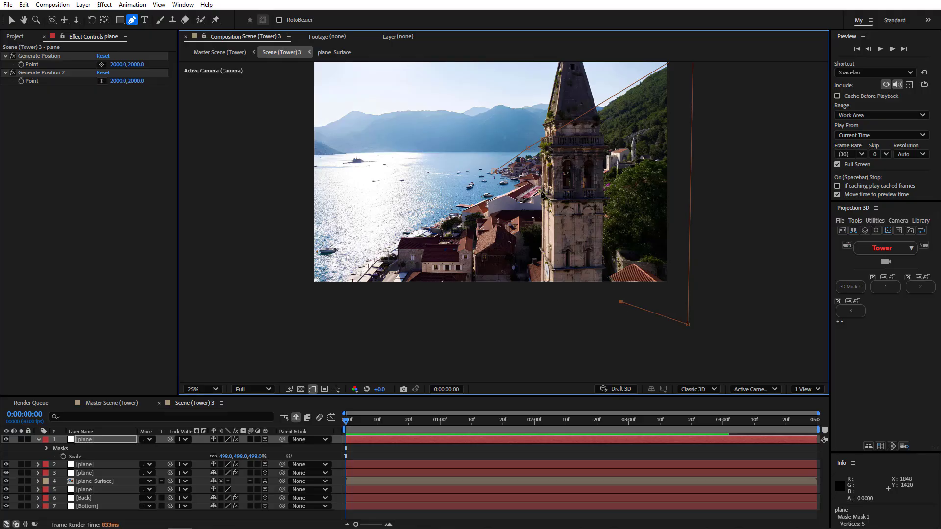
click(494, 172)
key(ctrl+z)
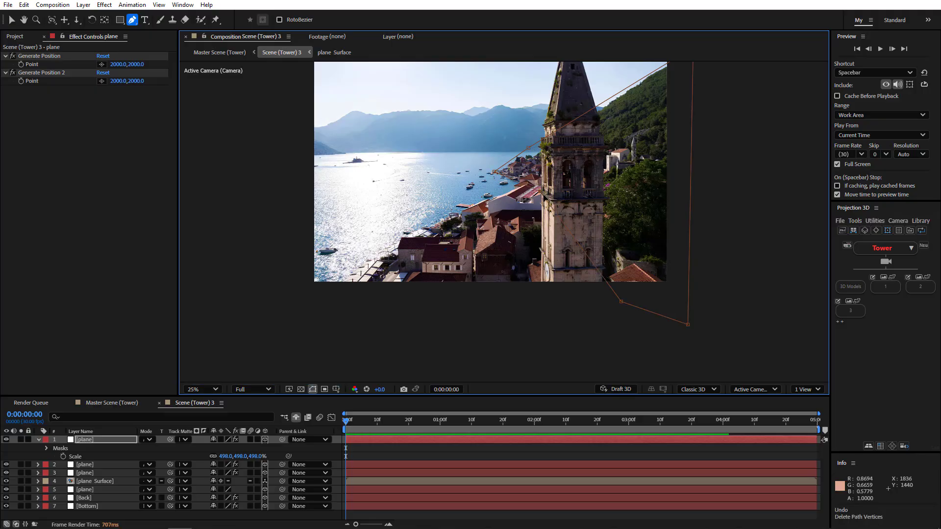
drag(543, 193, 576, 205)
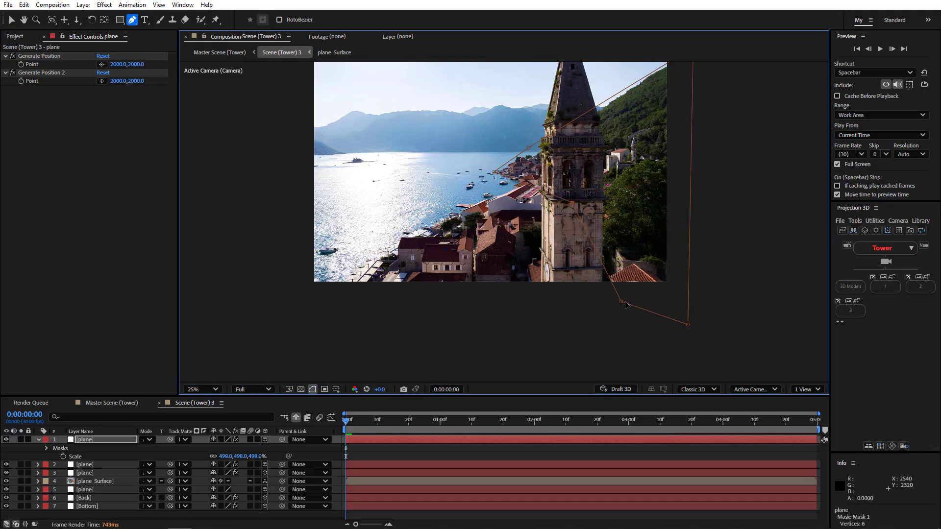
scroll(626, 299, down, 1)
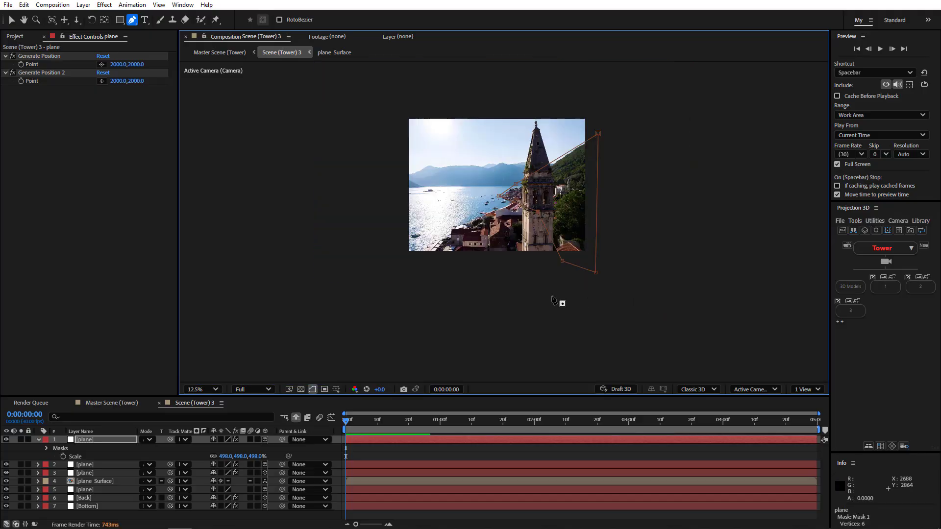
Orbit the movie camera in Master Scene (Tower) to inspect the projected tower and hillside, and undo the camera moves
click(39, 440)
click(112, 403)
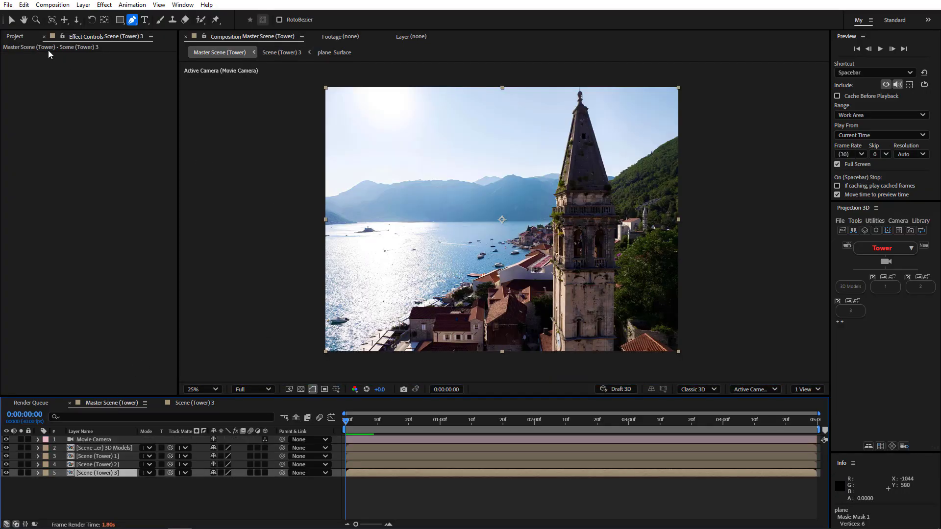
click(11, 19)
drag(534, 256, 510, 286)
key(ctrl+z)
key(ctrl+z)
key(ctrl+z)
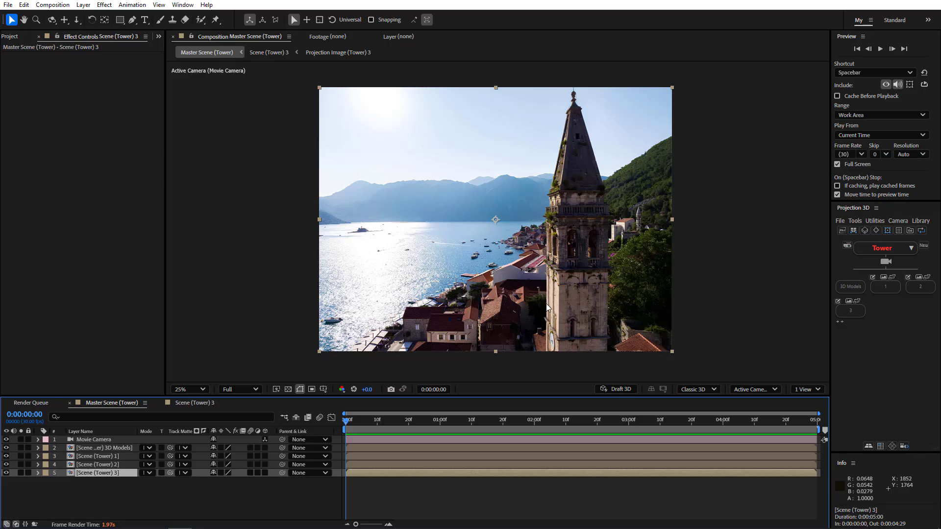
Move the four tower layers, including plane Surface, from Scene (Tower) 3 into Scene (Tower) 1
double_click(108, 472)
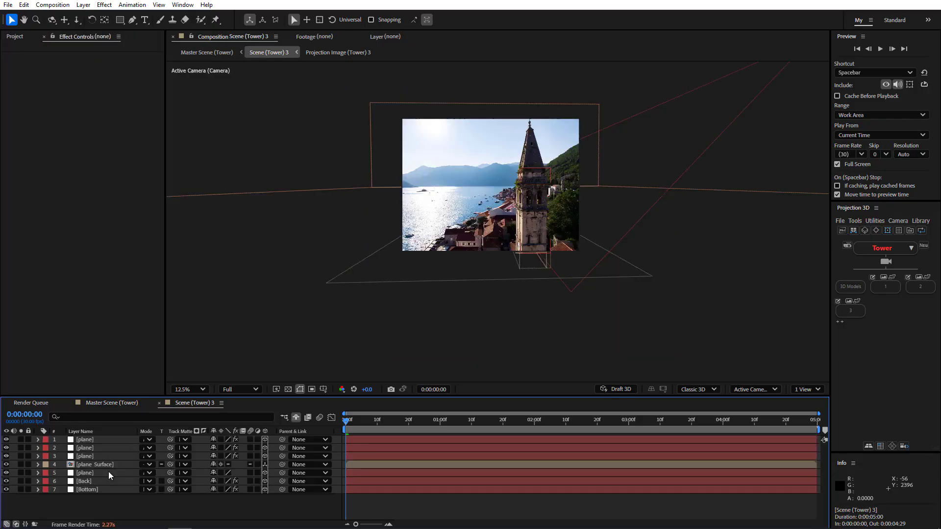
click(92, 450)
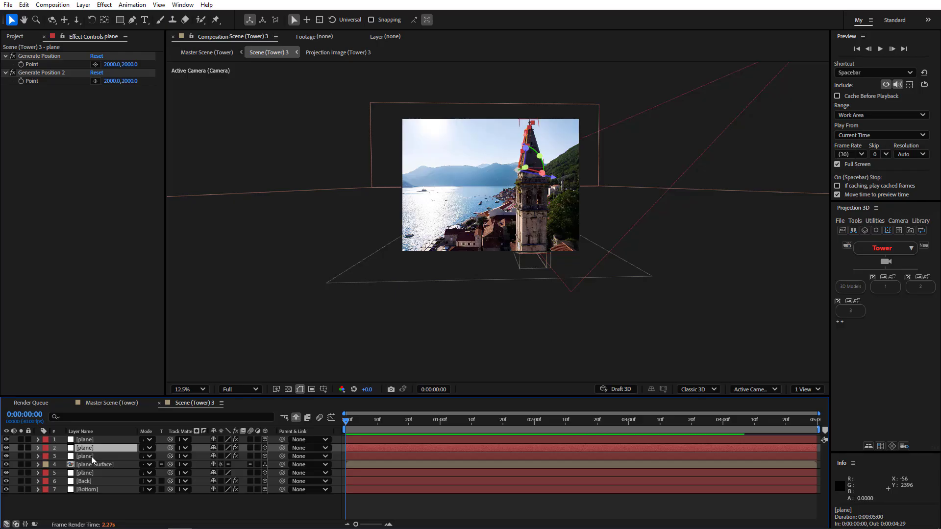
ctrl+click(92, 459)
ctrl+click(95, 466)
ctrl+click(96, 475)
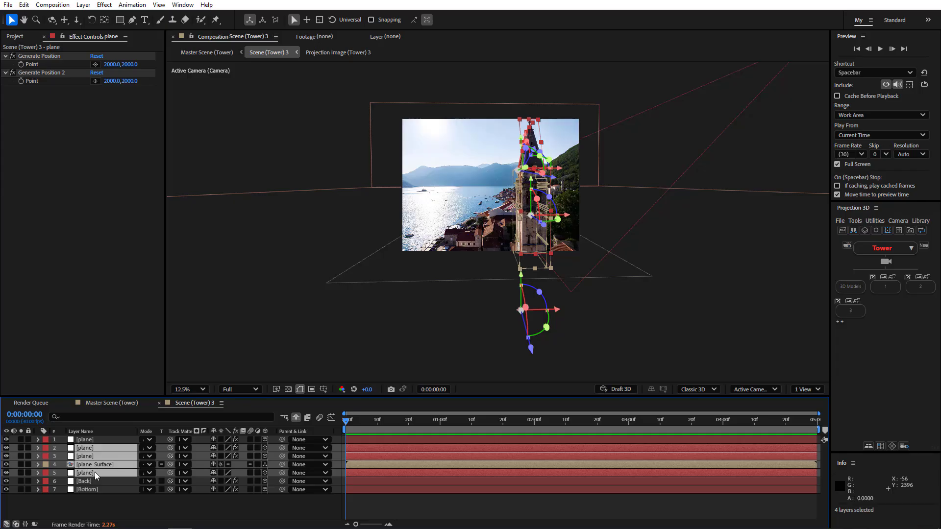
click(112, 402)
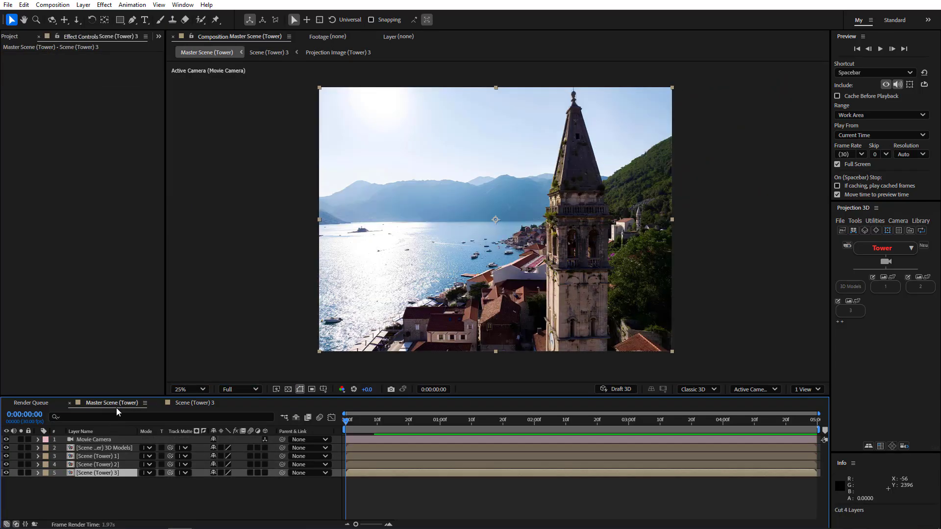
click(110, 456)
double_click(109, 455)
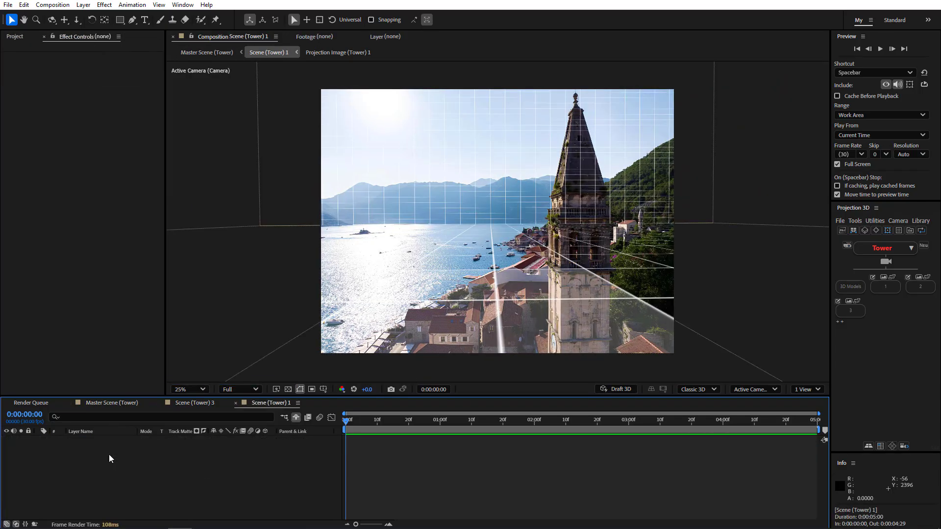
key(ctrl+v)
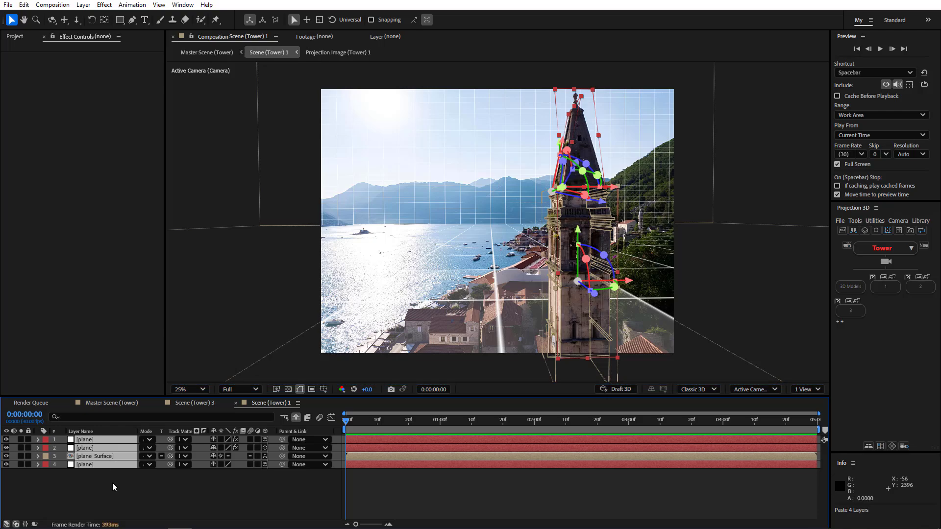
Move the masked hillside plane from Scene (Tower) 3 into Scene (Tower) 2
click(195, 402)
click(84, 442)
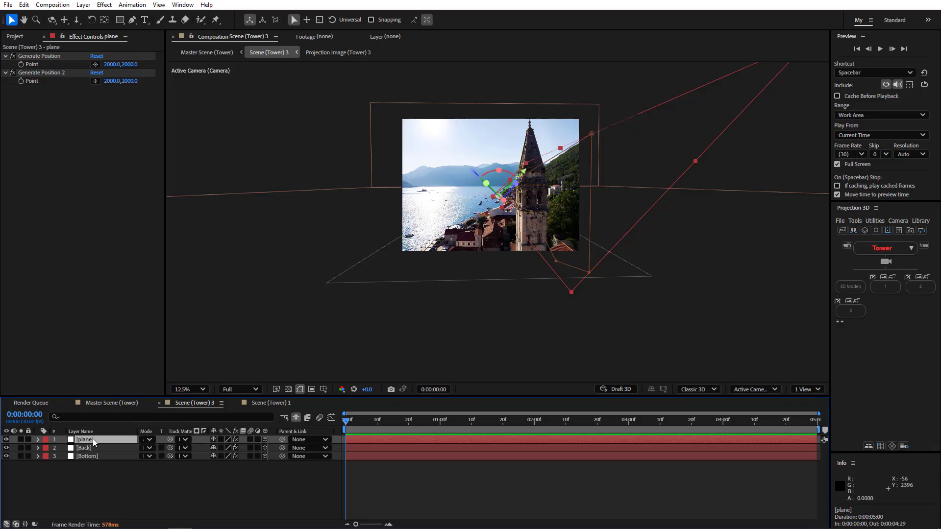
key(ctrl+x)
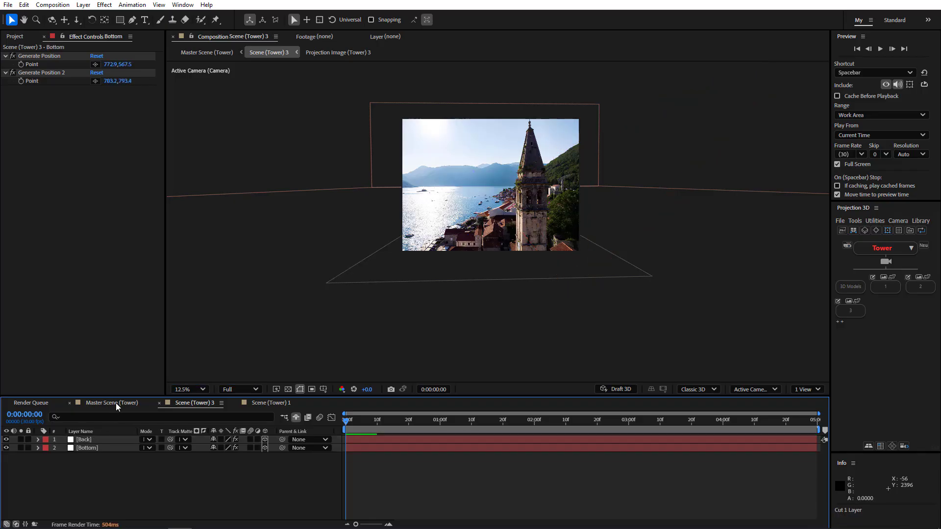
click(116, 403)
double_click(106, 463)
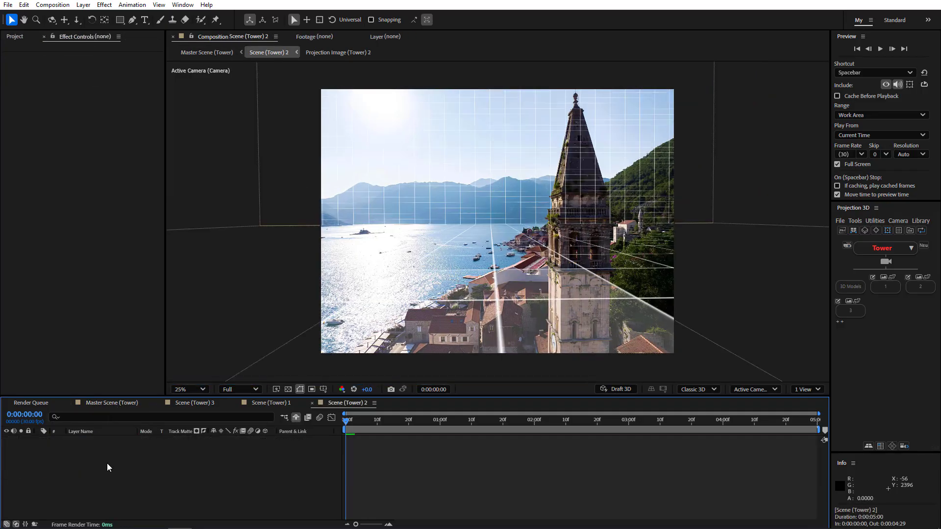
key(ctrl+v)
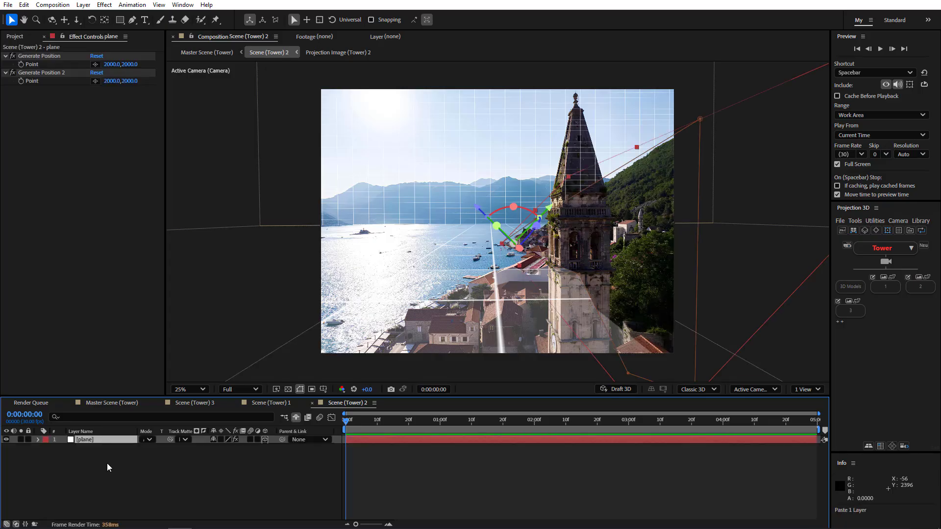
click(125, 479)
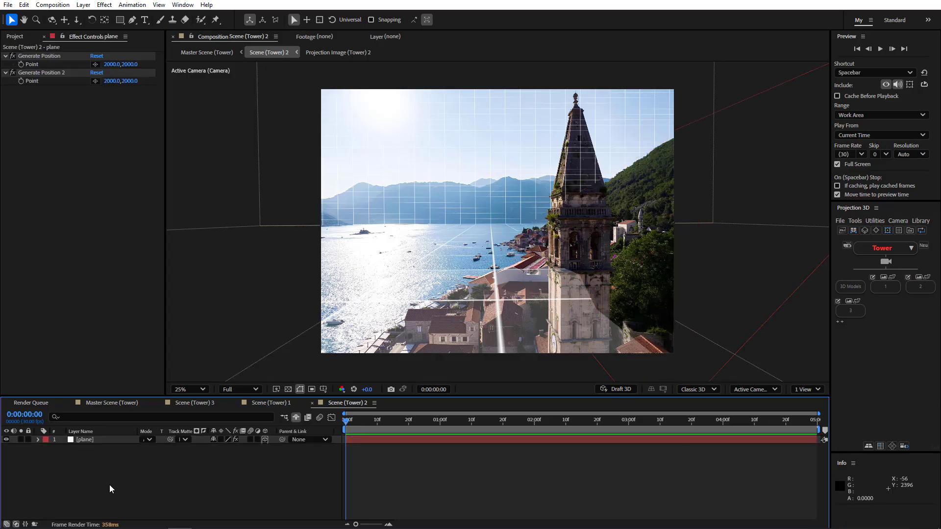
Review how the layers are split between Scene (Tower) 1, 2 and 3, and inspect the remaining background projection
click(87, 438)
click(264, 401)
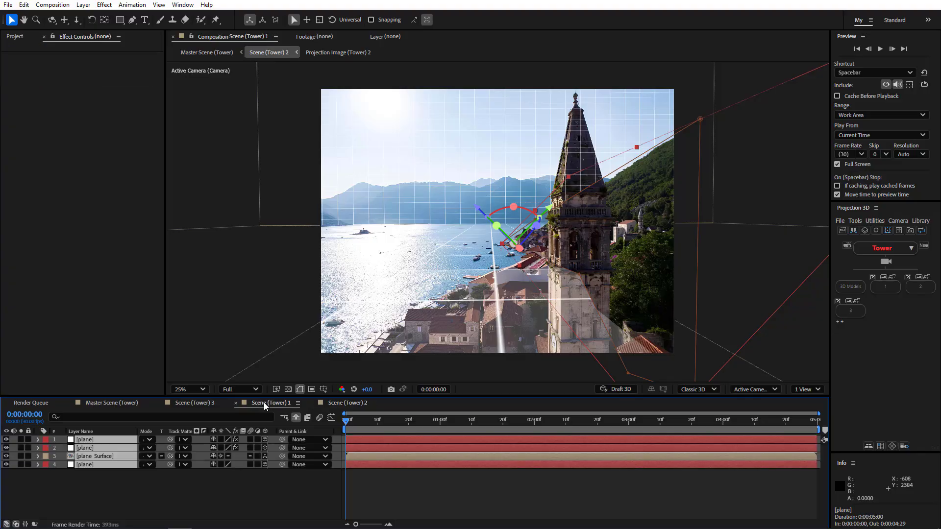
click(206, 403)
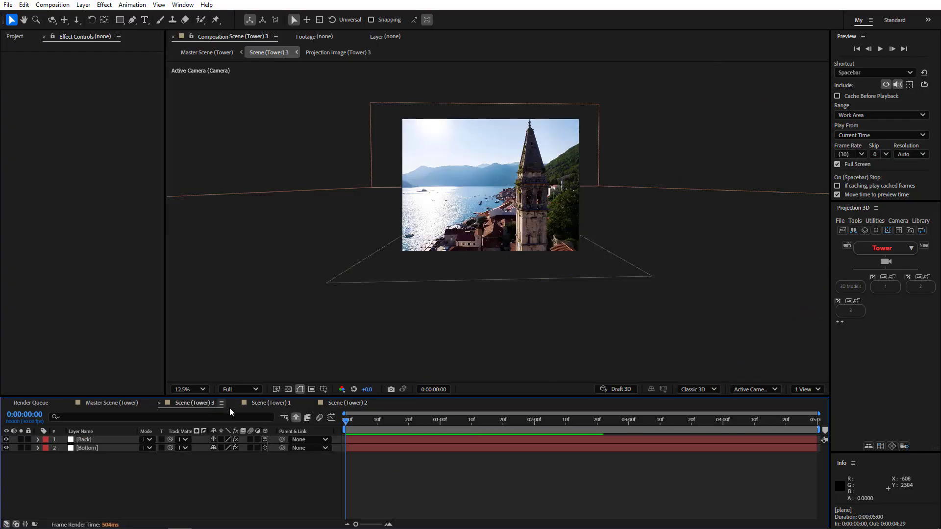
scroll(545, 208, up, 2)
key(h)
drag(527, 220, 534, 286)
key(v)
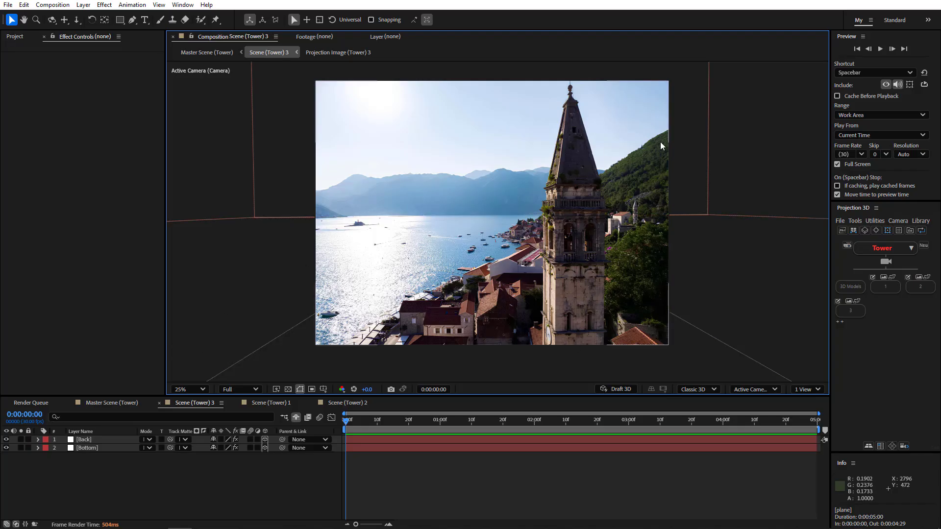
Convert the selected tower layers in Scene (Tower) 1 to a Wavefront Obj model named Tower
click(112, 403)
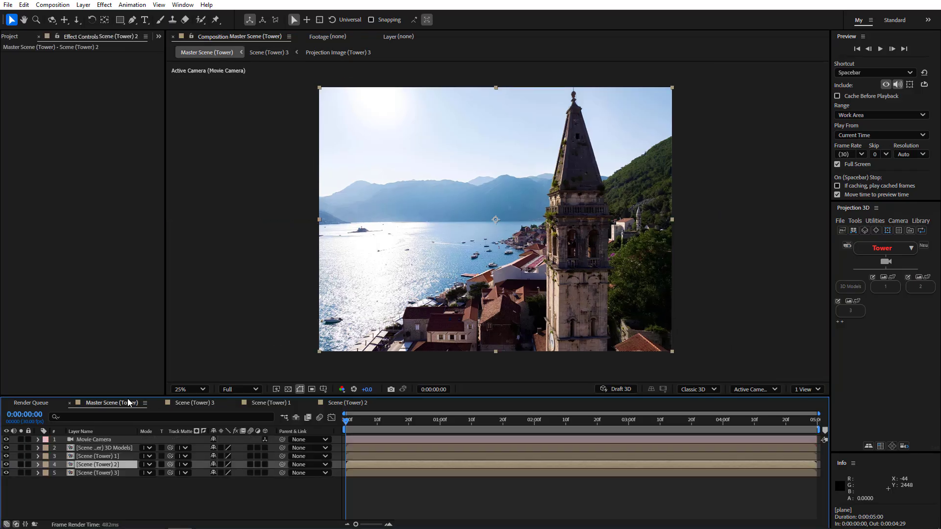
double_click(103, 457)
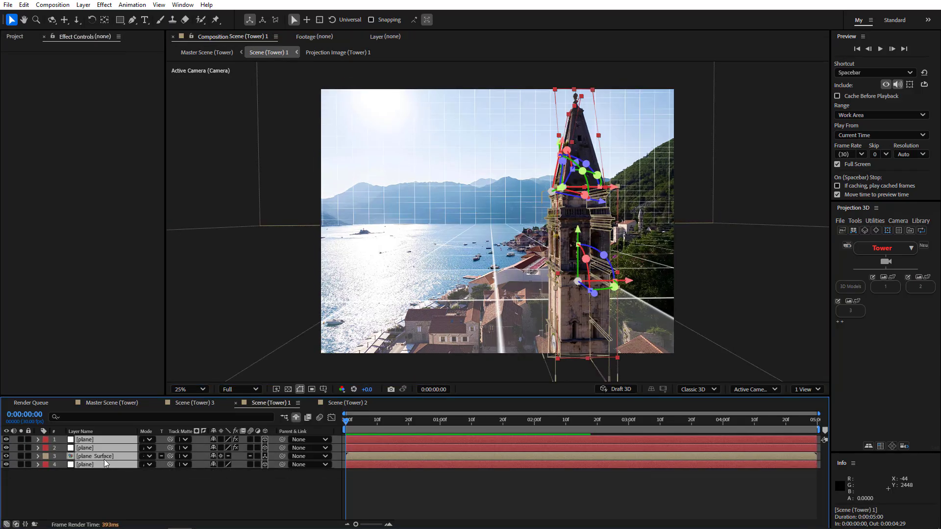
click(838, 322)
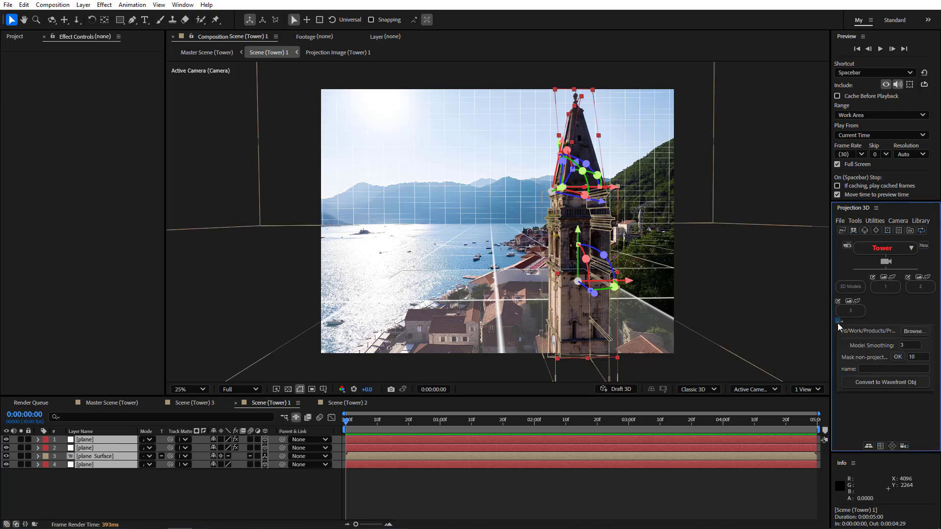
click(866, 370)
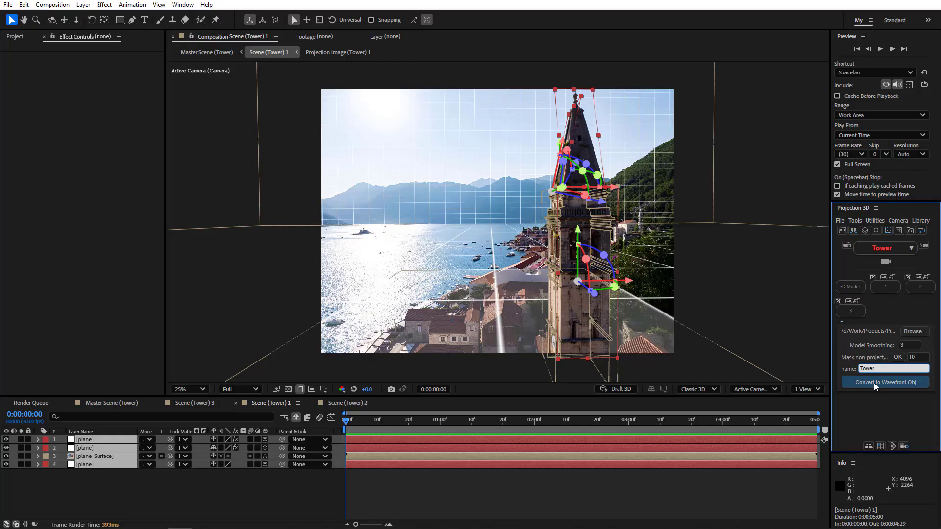
click(877, 383)
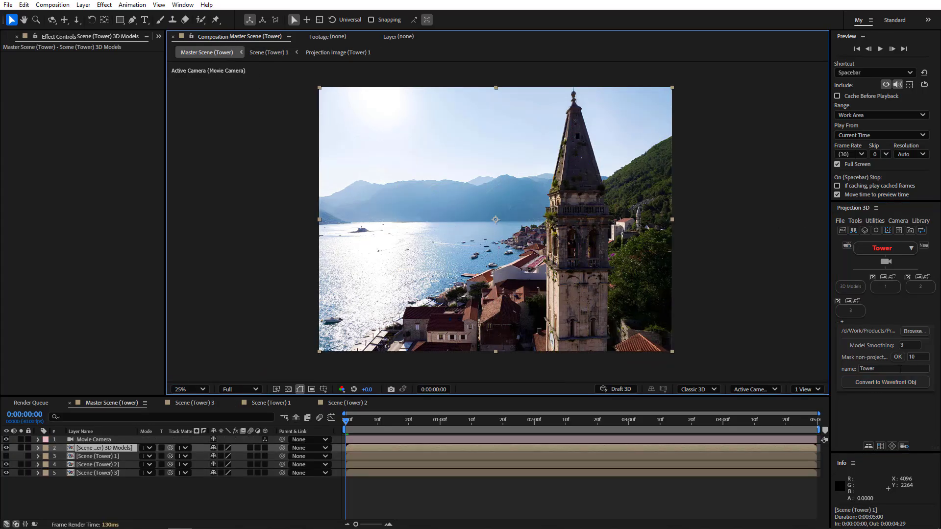
Inspect the converted tower by soloing the 3D Models layer and orbiting the movie camera, and restore the original view and visibility
click(20, 448)
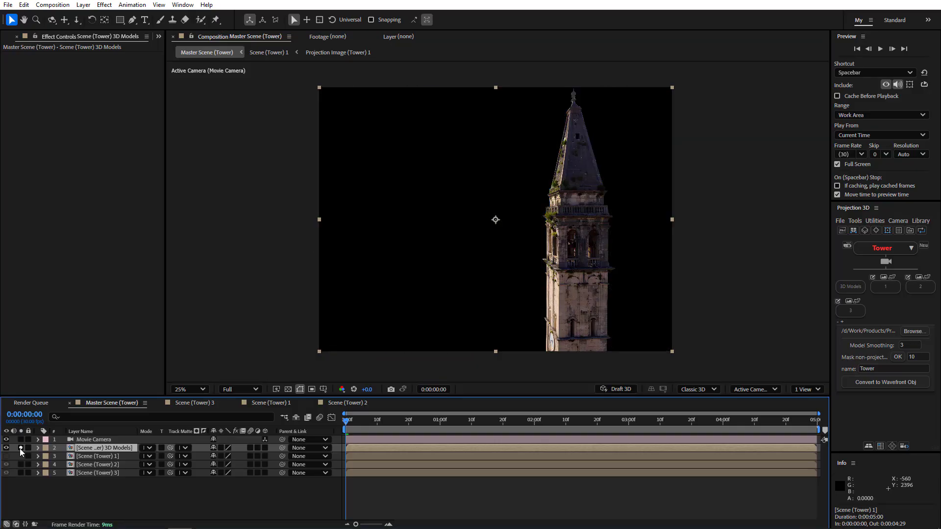
mouse_move(524, 282)
mouse_down()
mouse_move(542, 275)
mouse_move(477, 276)
mouse_move(524, 271)
mouse_move(510, 292)
mouse_up()
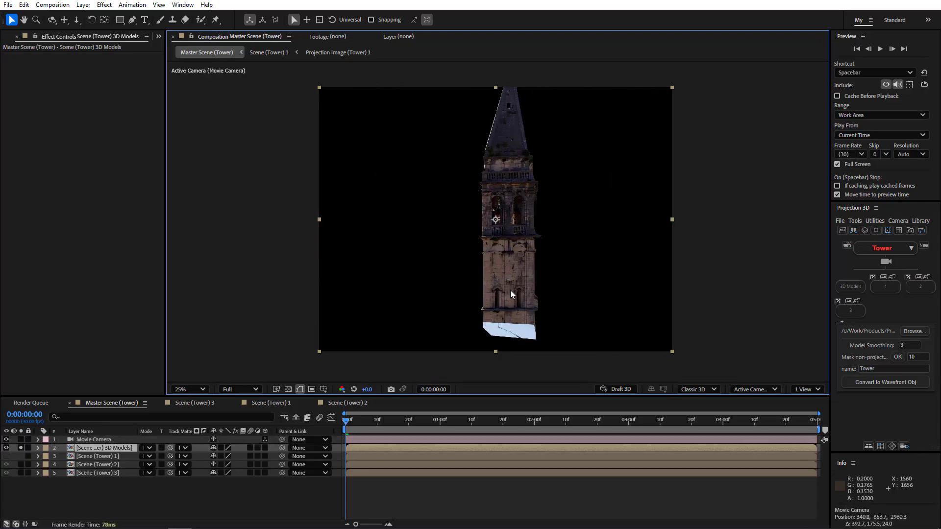
key(ctrl+z)
drag(507, 260, 487, 276)
key(ctrl+z)
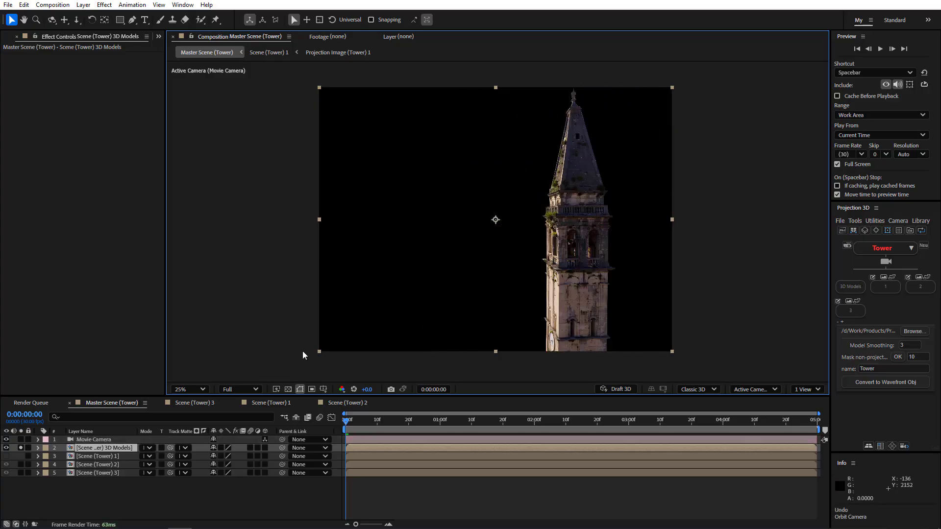
click(20, 448)
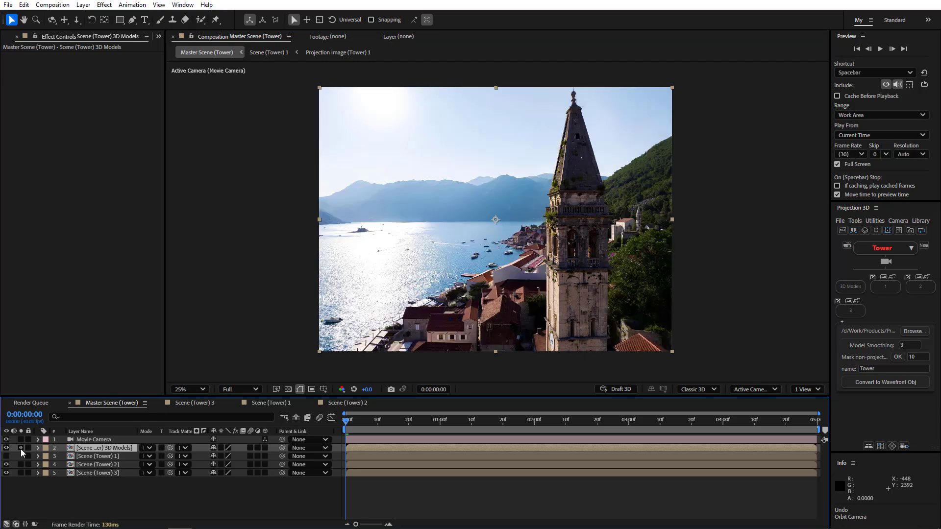
Open the projection image of Scene (Tower) 2 in Photoshop without increasing the canvas size or using Content Aware Fill
click(91, 498)
click(106, 473)
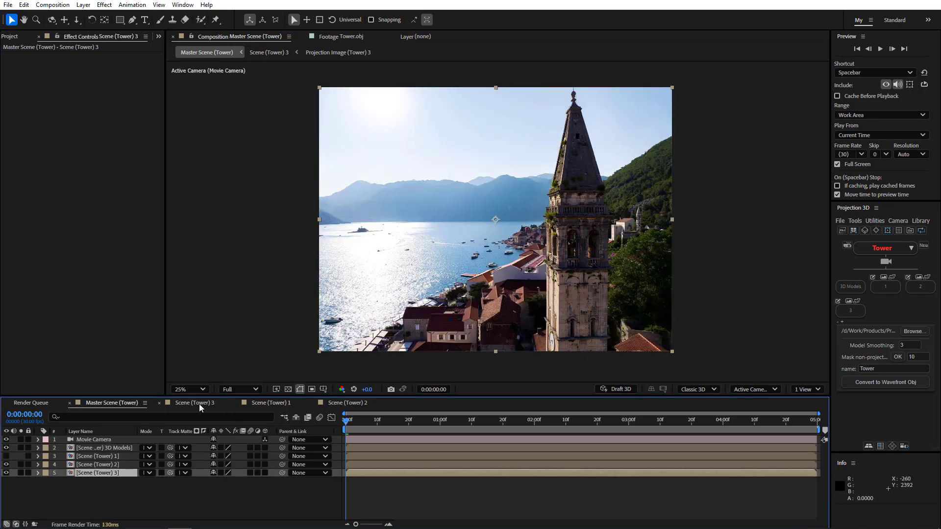
click(360, 402)
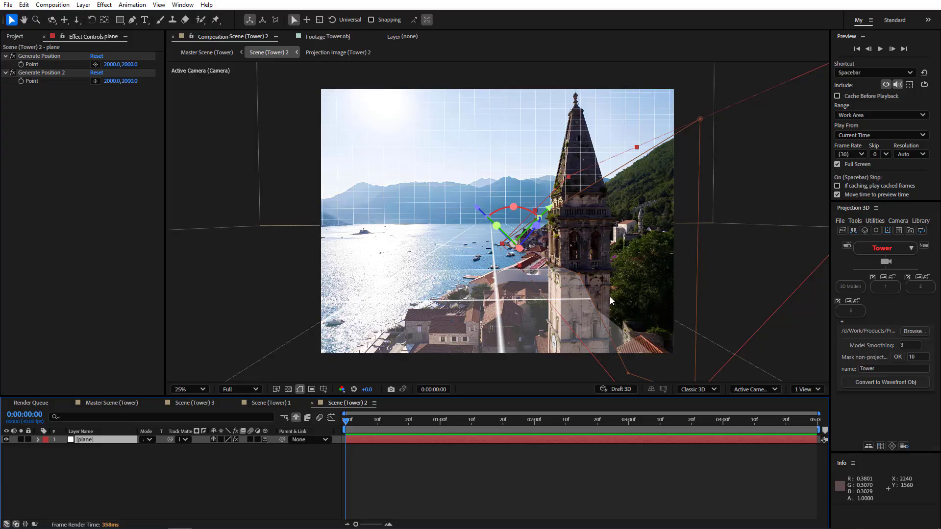
click(907, 277)
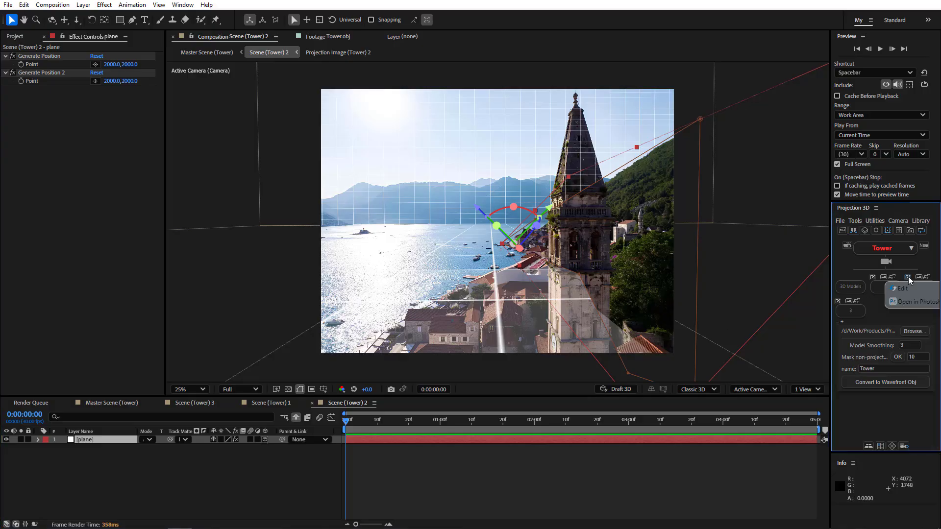
click(908, 301)
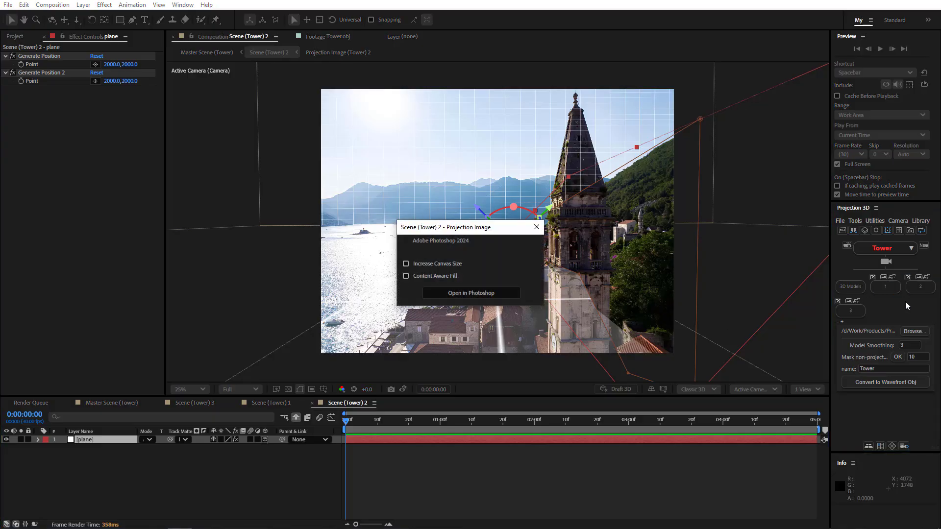
click(451, 292)
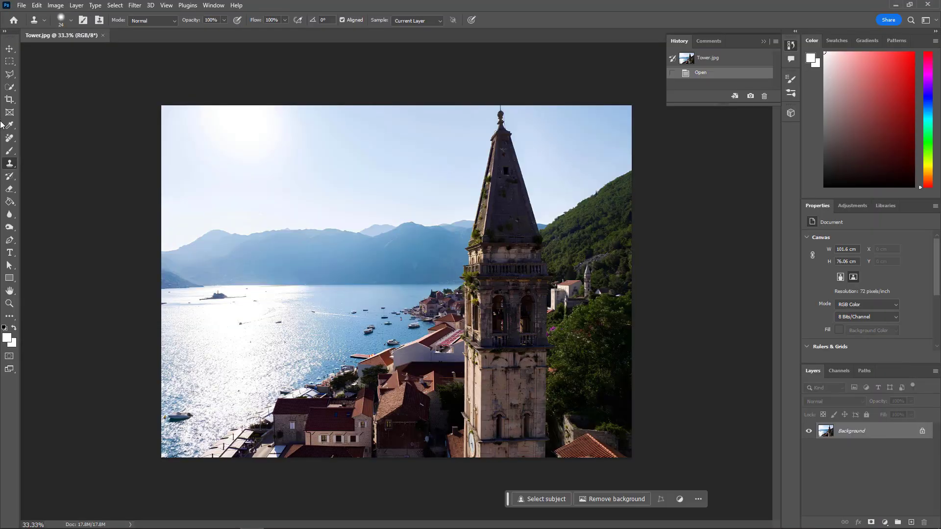
Erase the whole bell tower, from spire to base, out of the photo with the Remove tool at size 172
click(10, 138)
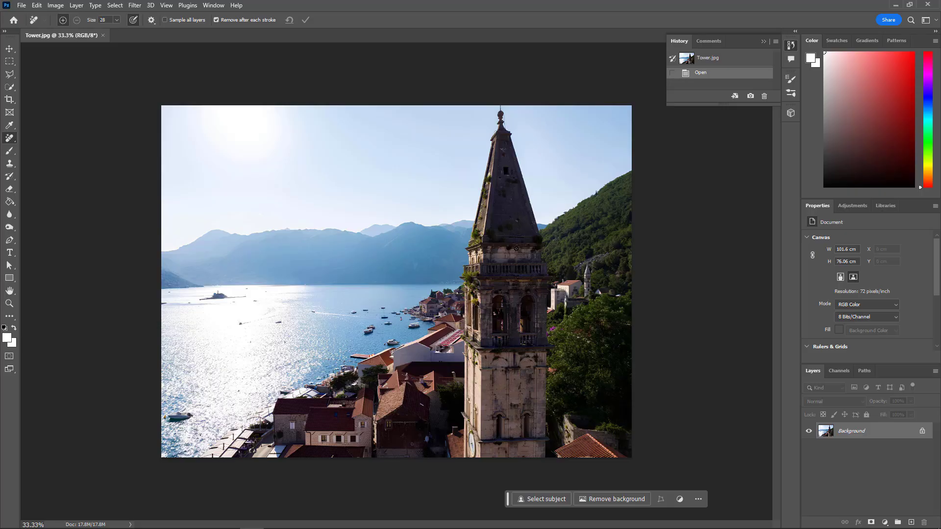
drag(487, 216, 486, 216)
mouse_move(501, 113)
mouse_down()
mouse_move(489, 207)
mouse_move(473, 245)
mouse_move(533, 240)
mouse_move(512, 158)
mouse_move(497, 221)
mouse_move(505, 228)
mouse_move(514, 215)
mouse_move(488, 254)
mouse_up()
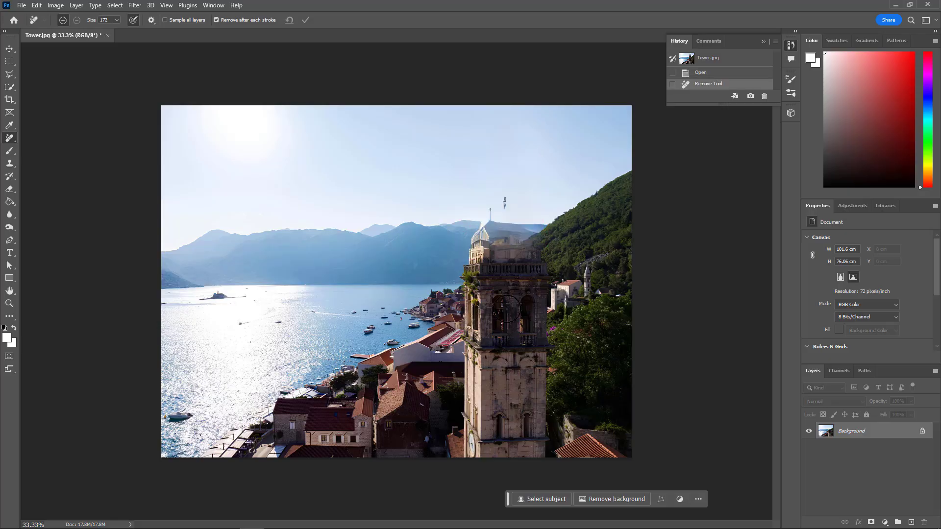
mouse_move(489, 216)
mouse_down()
mouse_move(471, 271)
mouse_move(479, 453)
mouse_move(538, 454)
mouse_move(534, 272)
mouse_move(530, 240)
mouse_move(508, 214)
mouse_move(490, 298)
mouse_move(492, 415)
mouse_move(532, 413)
mouse_move(517, 253)
mouse_move(514, 425)
mouse_up()
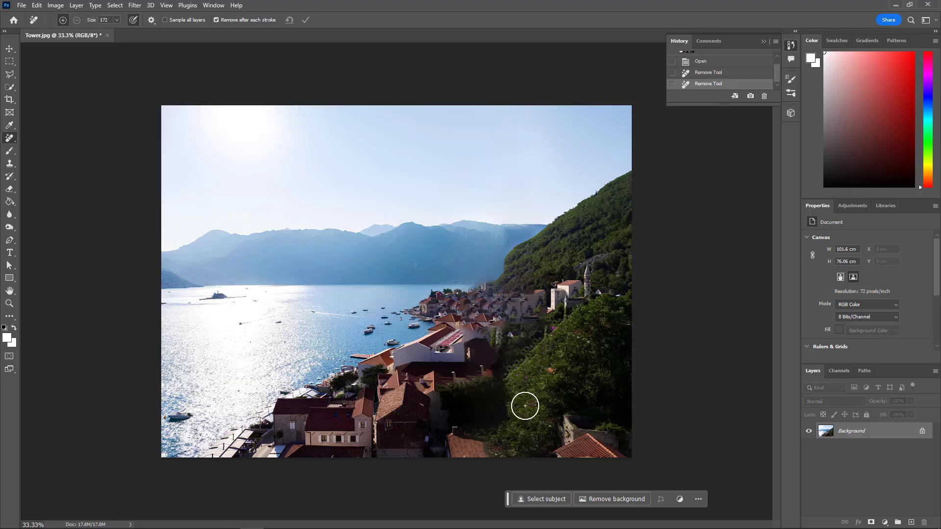
Clone Stamp nearby foliage with a 143 px brush over the smeared trees where the tower stood
scroll(532, 396, up, 2)
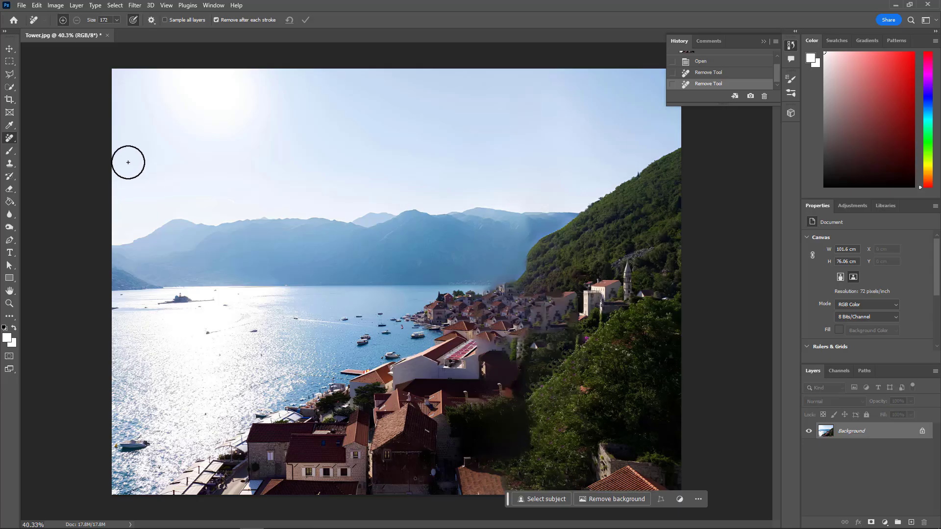
click(10, 165)
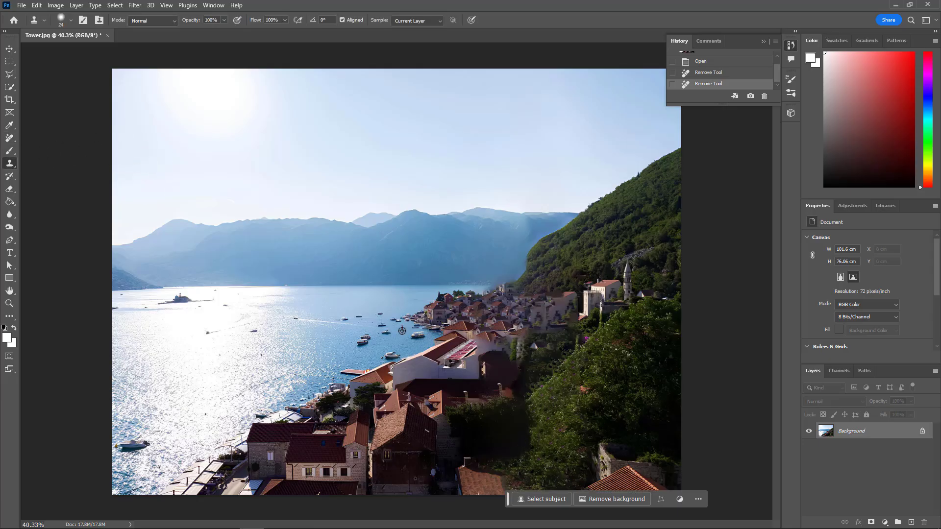
drag(463, 269, 490, 274)
alt+click(573, 356)
drag(568, 351, 555, 366)
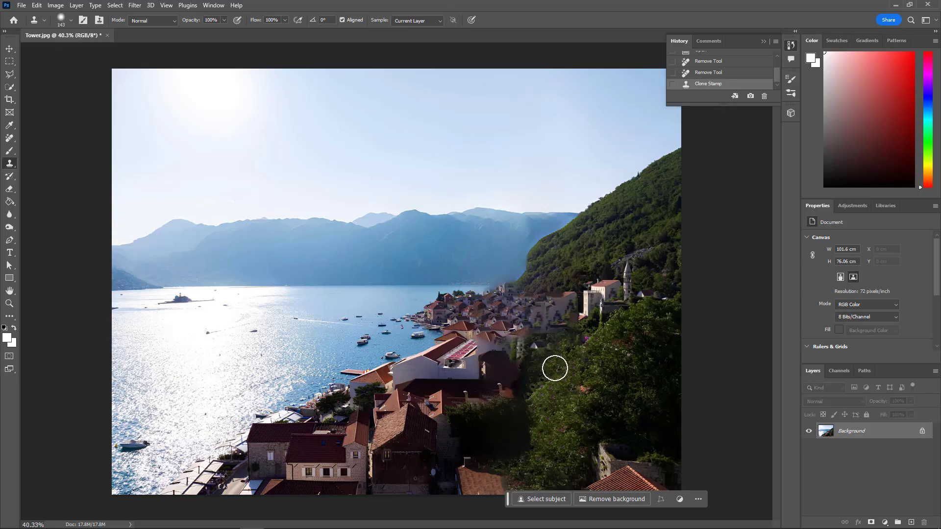
click(554, 370)
alt+click(590, 357)
click(583, 341)
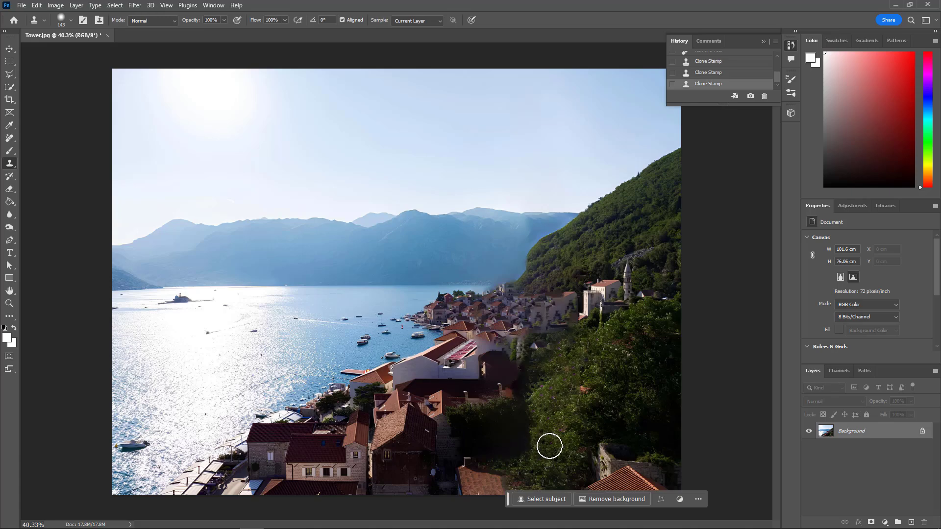
alt+click(567, 401)
drag(534, 434, 512, 417)
Resize the Clone Stamp brush to 178 px and sample the wooded hillside edge above the blurred shoreline houses
scroll(492, 402, up, 3)
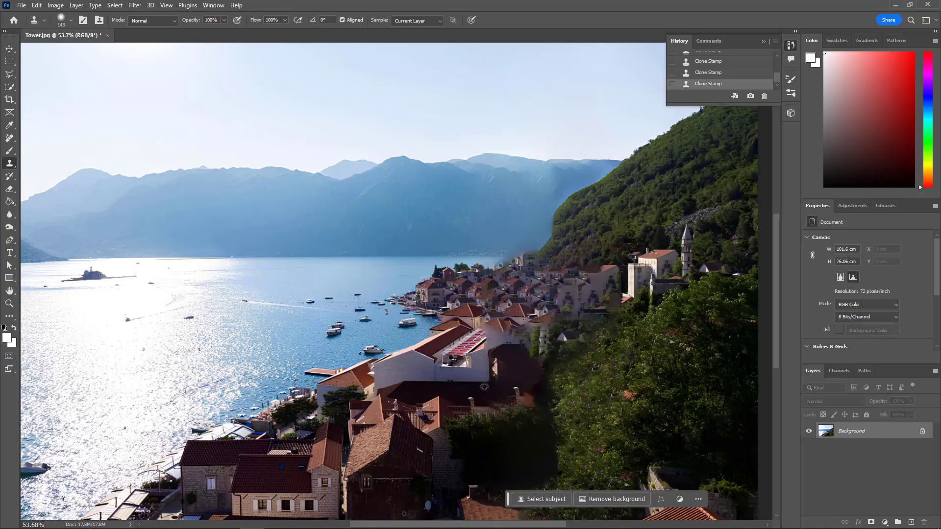
alt+right_click(474, 341)
alt+click(474, 340)
scroll(507, 379, down, 3)
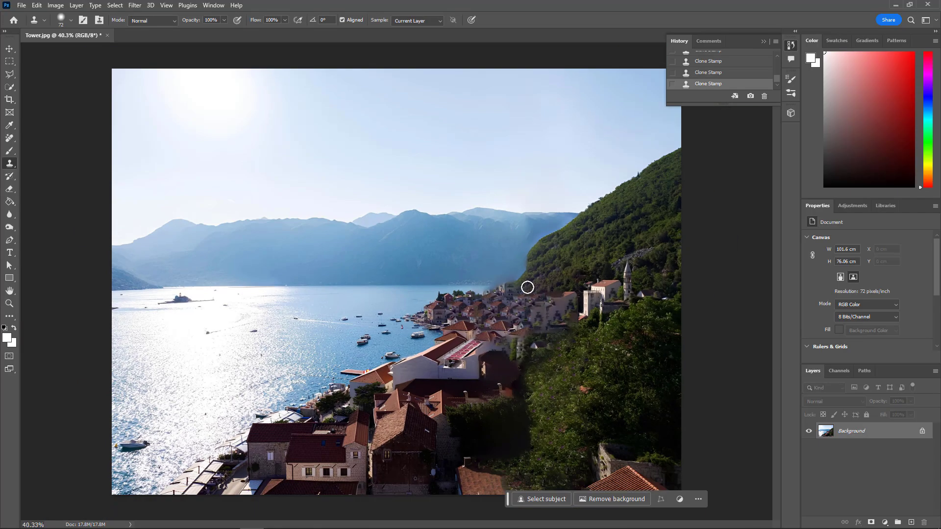
alt+click(546, 236)
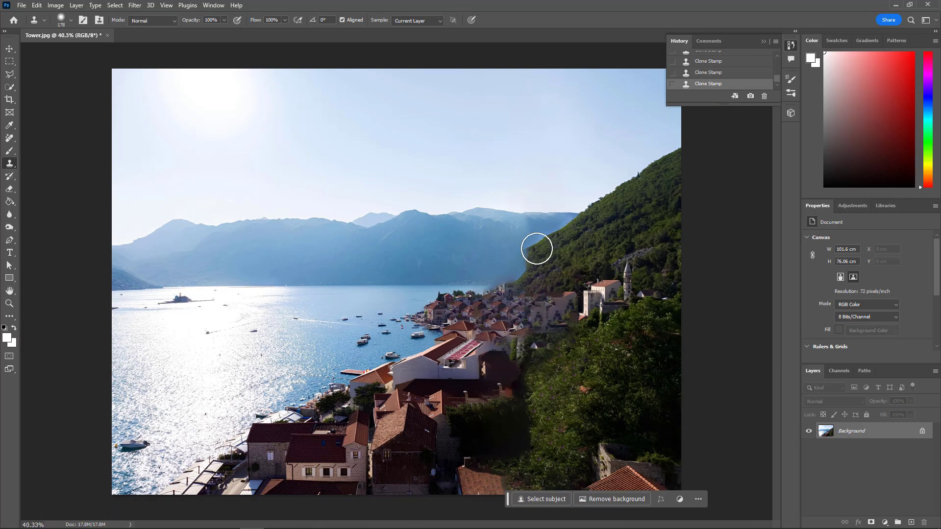
Undo the last Clone Stamp stroke and retouch the hillside's shoreline edge and the distant mountains with the Remove Tool
key(ctrl+z)
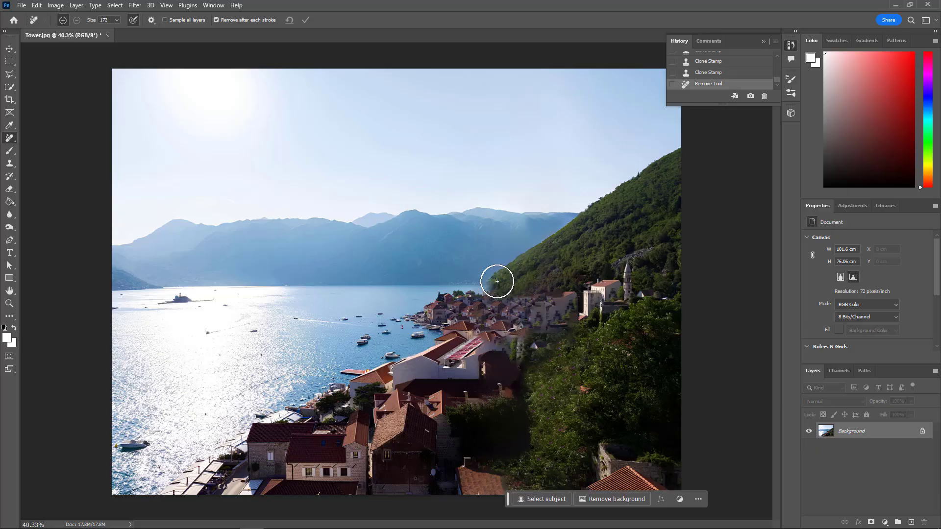
drag(497, 282, 495, 287)
scroll(382, 321, down, 2)
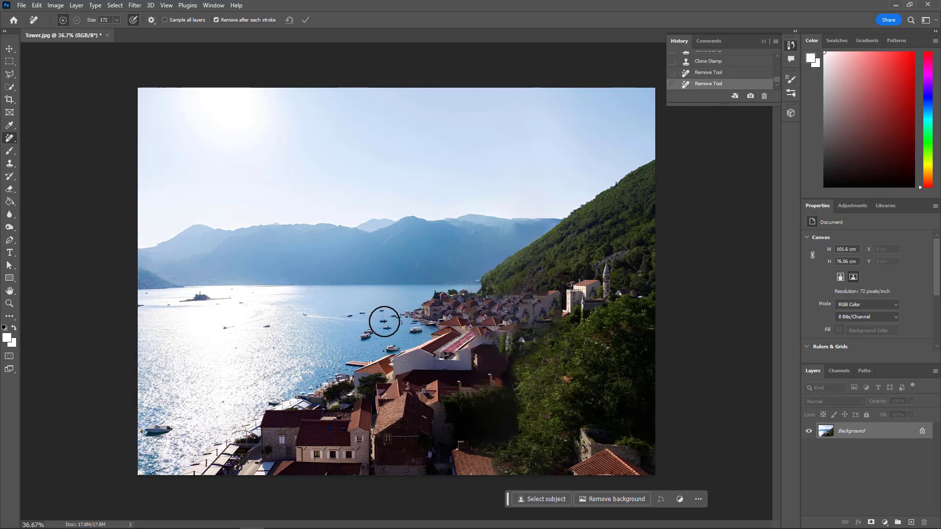
scroll(384, 321, down, 2)
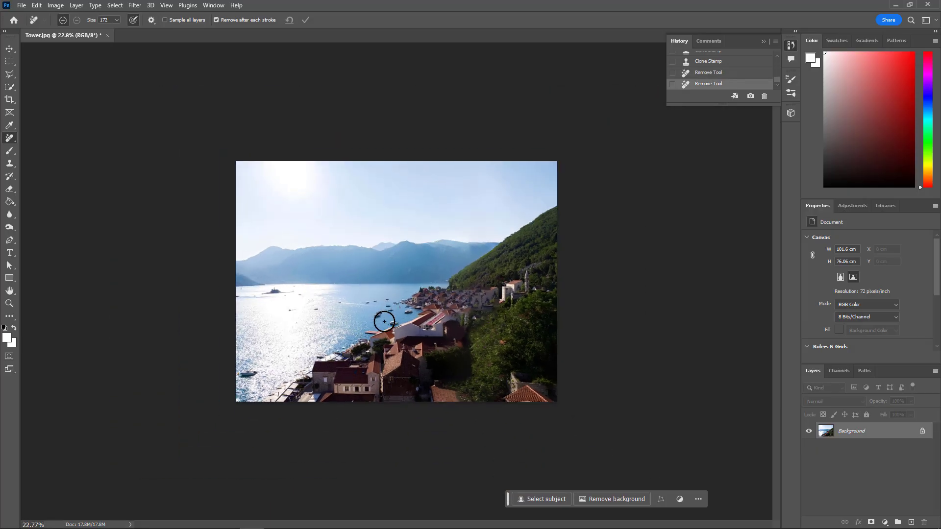
scroll(384, 321, down, 1)
scroll(384, 321, up, 5)
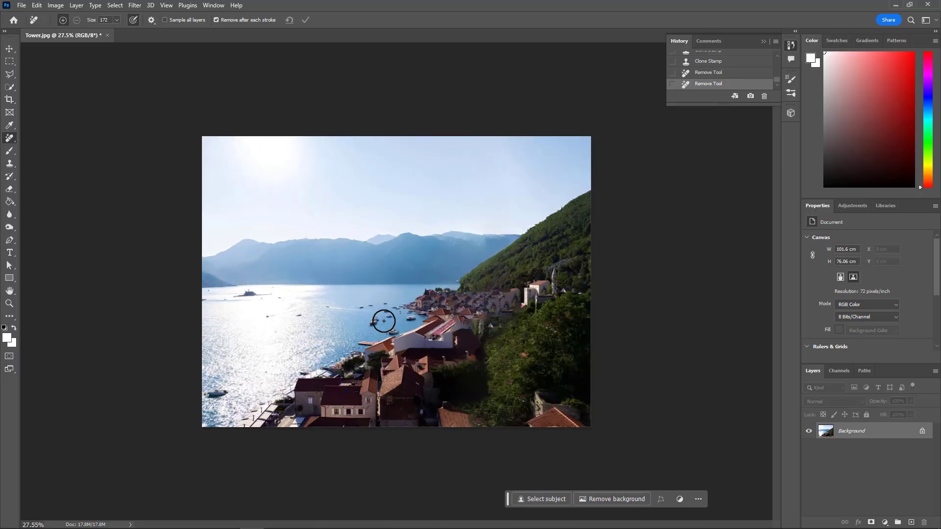
click(530, 227)
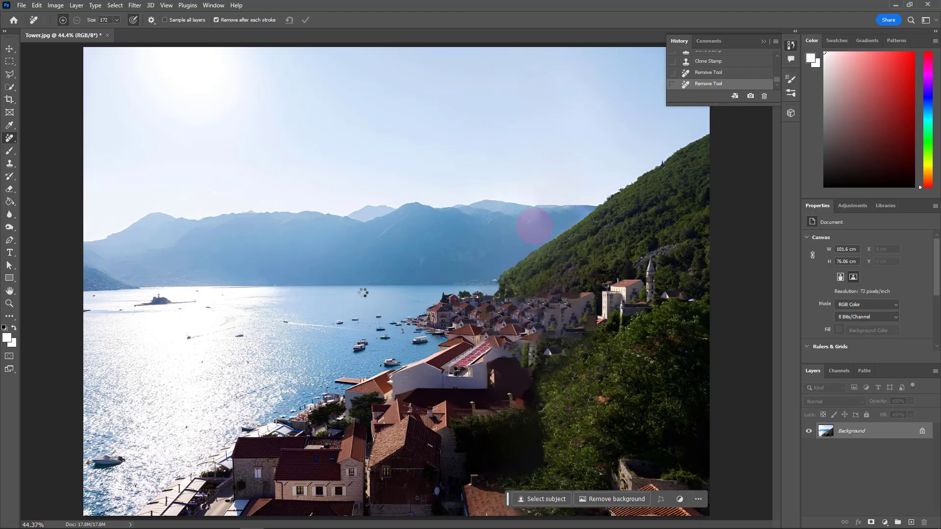
scroll(363, 292, down, 2)
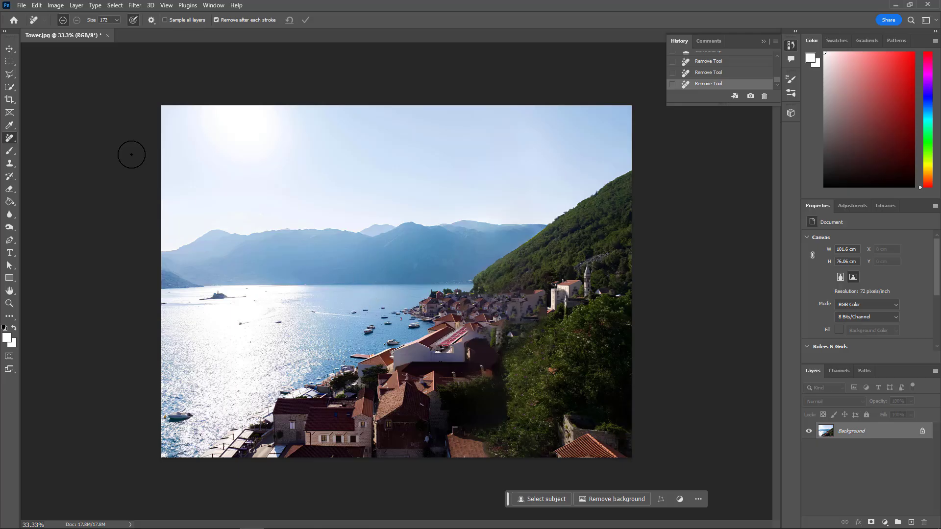
Select the wooded hillside and village with the Quick Selection tool, using a 161 px brush
click(12, 89)
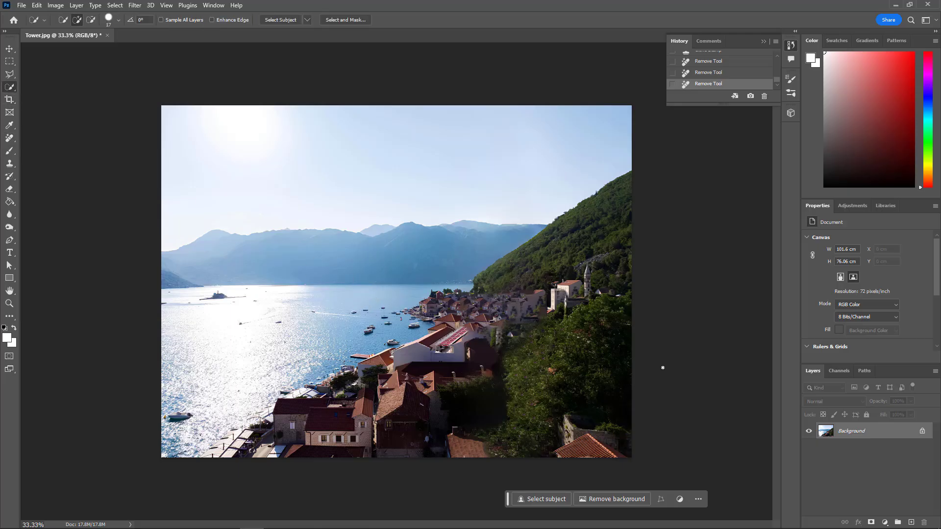
alt+right_click(566, 384)
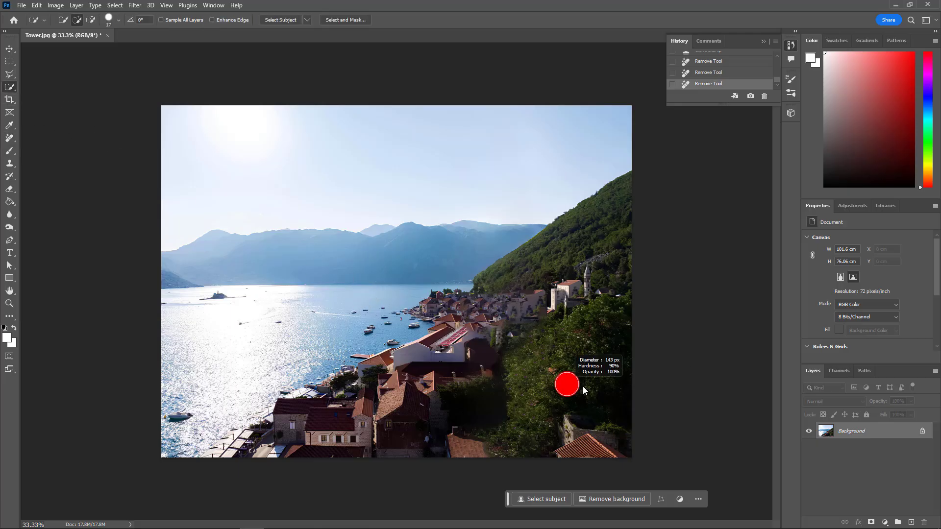
mouse_move(591, 441)
mouse_down()
mouse_move(600, 428)
mouse_move(495, 292)
mouse_move(510, 284)
mouse_move(504, 301)
mouse_move(453, 309)
mouse_move(454, 366)
mouse_move(478, 364)
mouse_move(506, 445)
mouse_move(496, 461)
mouse_up()
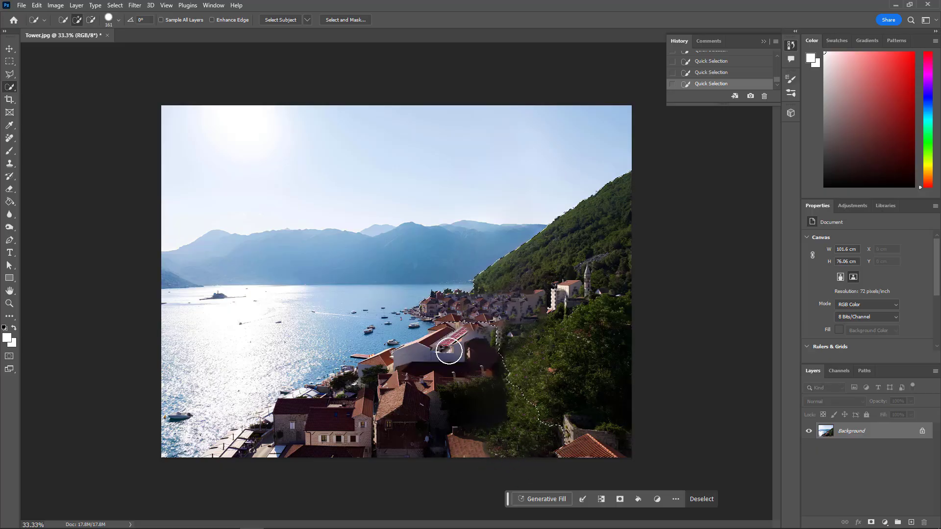
click(561, 289)
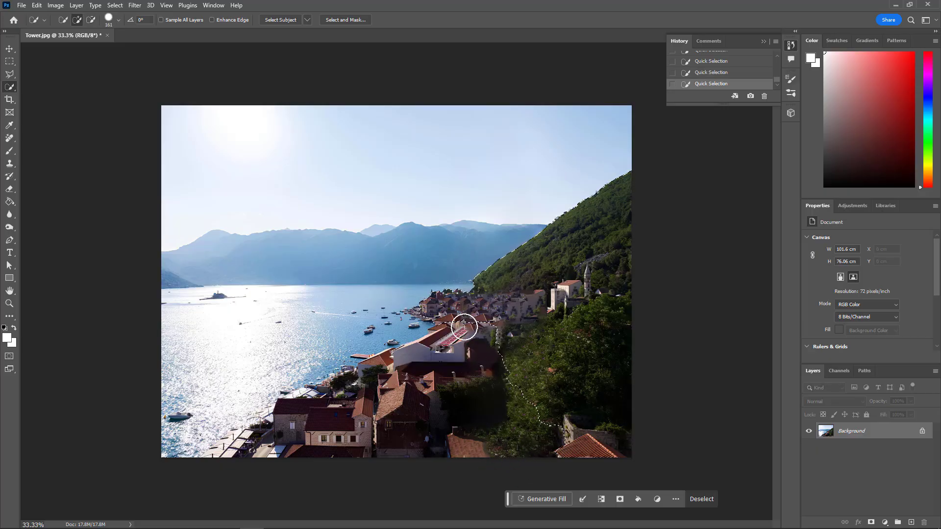
Refine the selection around the shoreline houses with a 7 px brush, and copy the selected area to a new layer with the Background hidden
scroll(426, 301, up, 12)
drag(445, 315, 396, 304)
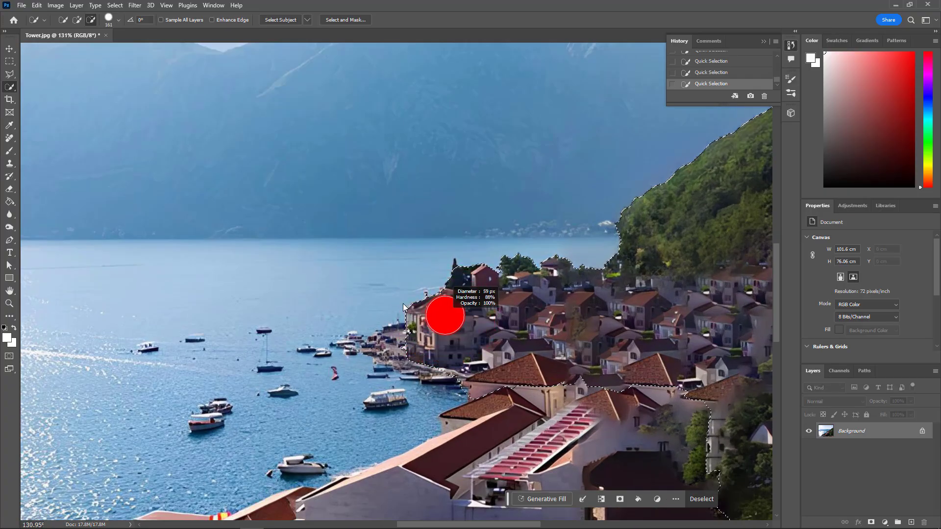
drag(464, 302, 443, 300)
click(454, 263)
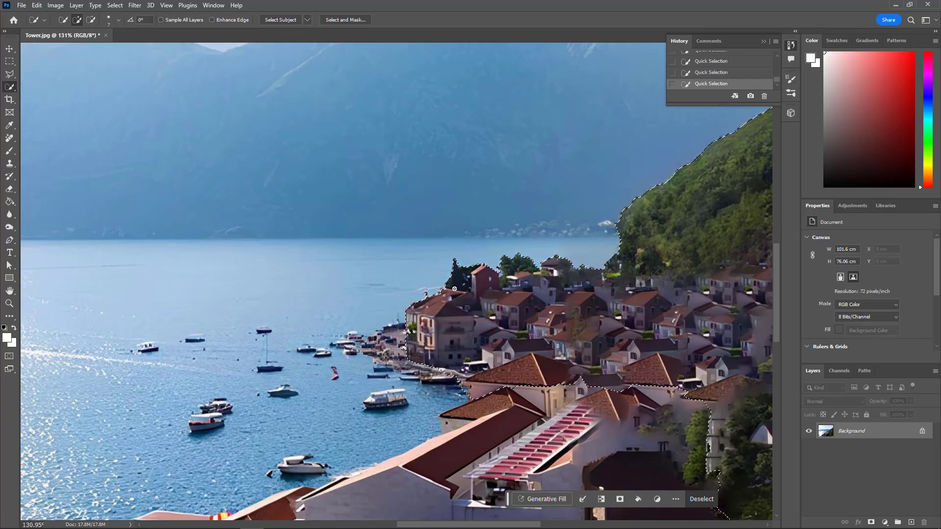
alt+scroll(423, 299, down, 5)
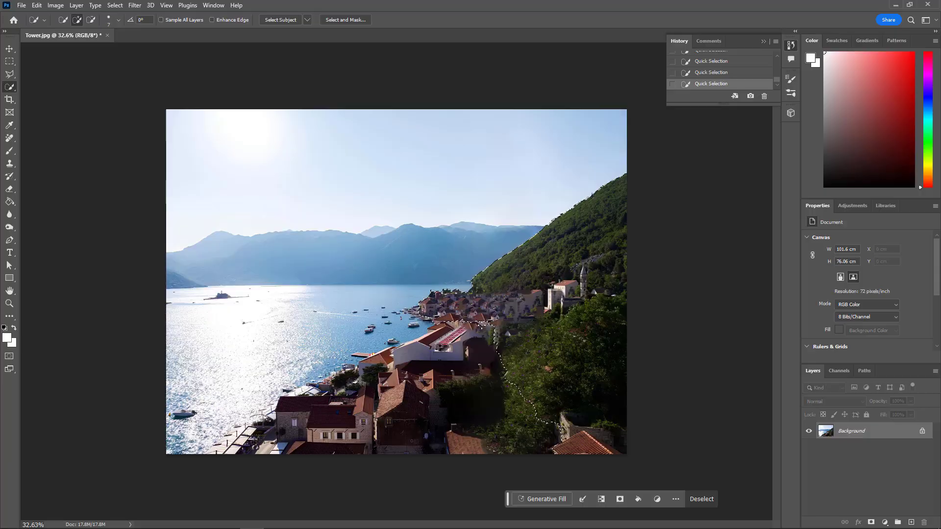
key(ctrl+j)
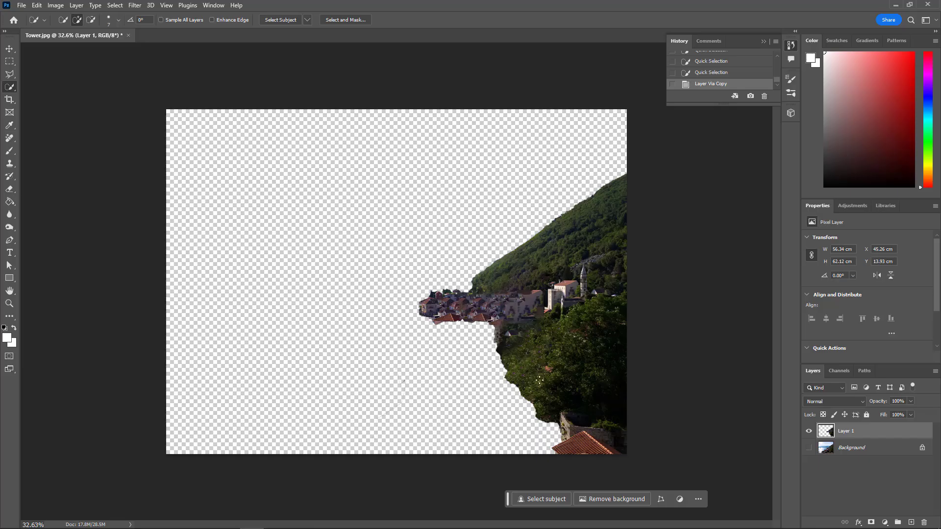
Save a copy of the isolated hillside as Tower.png in the Tower project's images folder, using the large file size option
key(ctrl+alt+s)
click(103, 230)
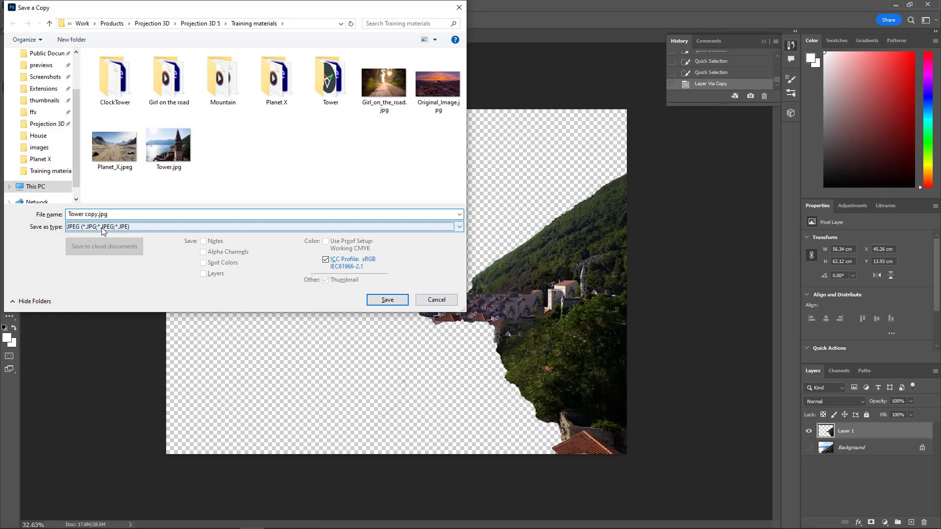
click(103, 227)
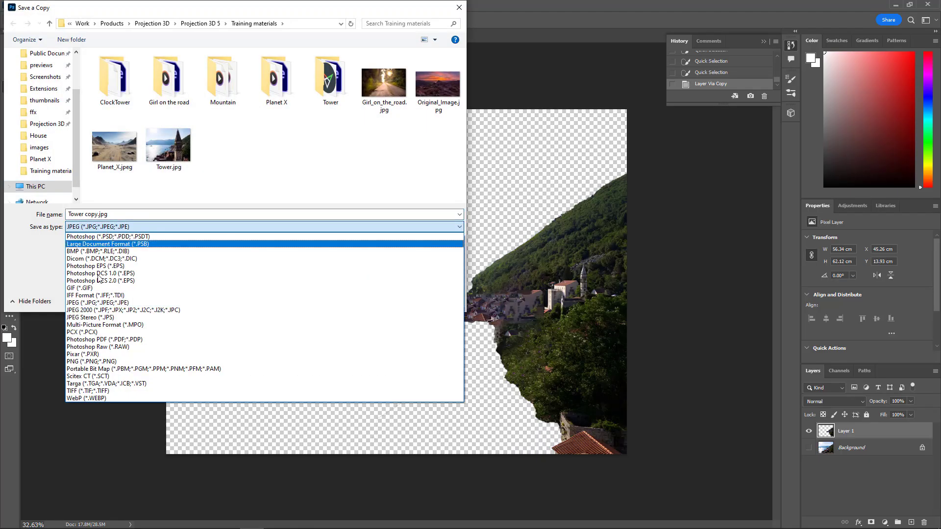
click(96, 362)
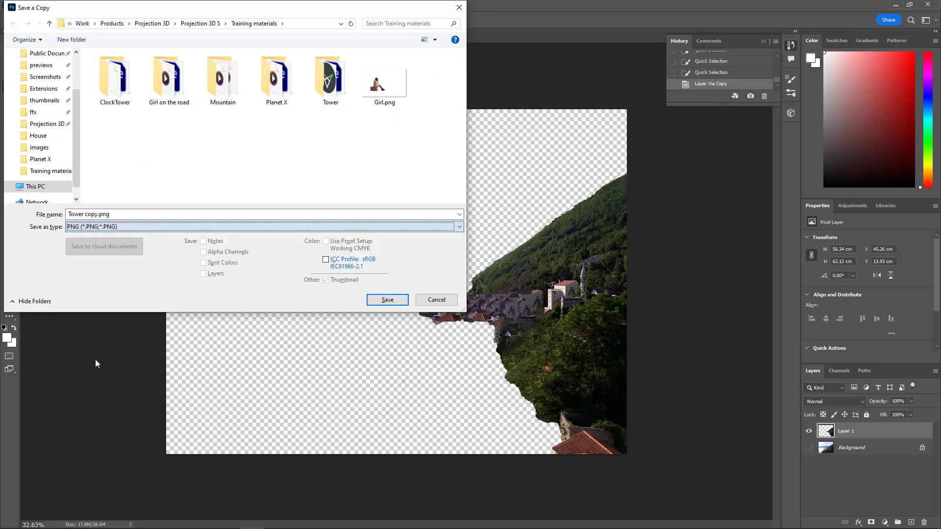
double_click(330, 81)
double_click(110, 74)
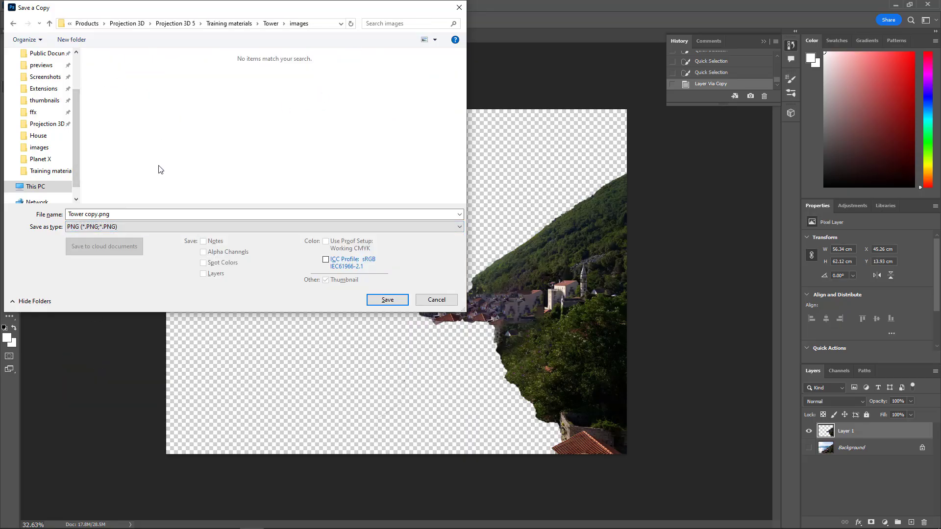
click(102, 216)
click(117, 214)
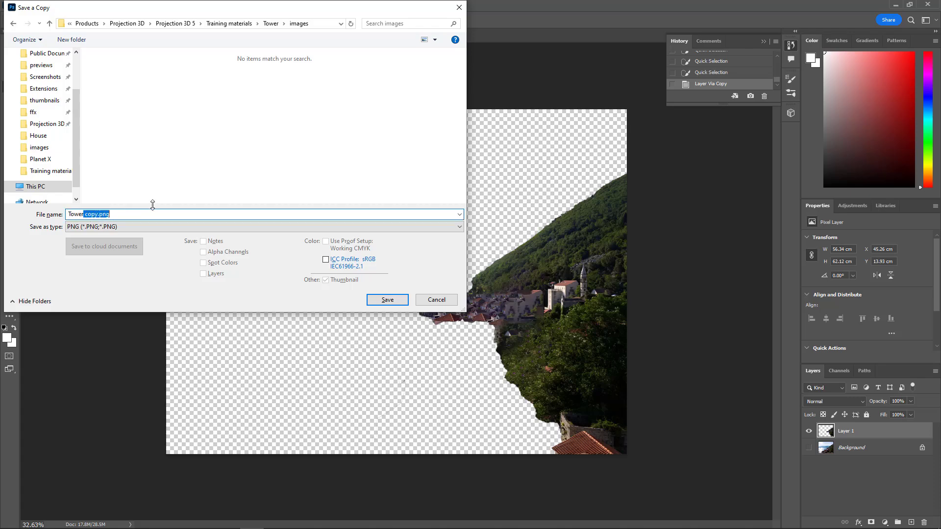
click(387, 300)
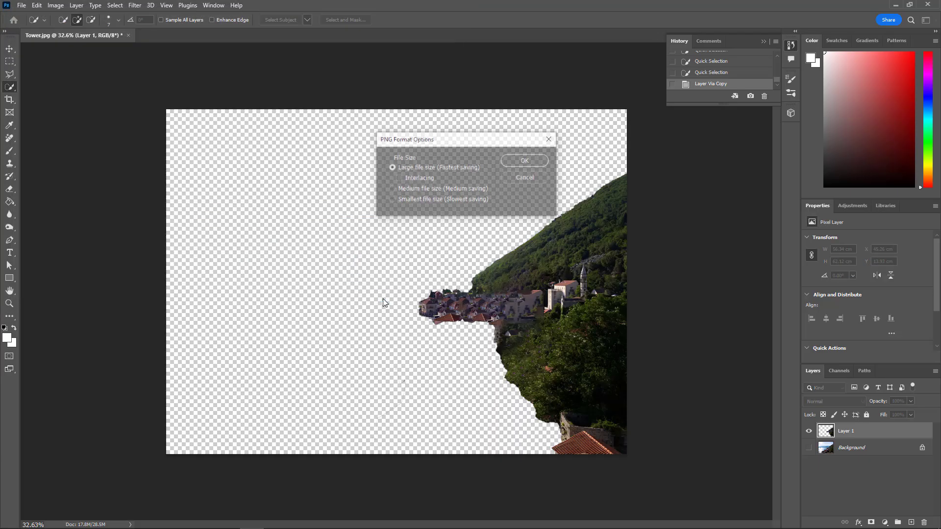
click(522, 161)
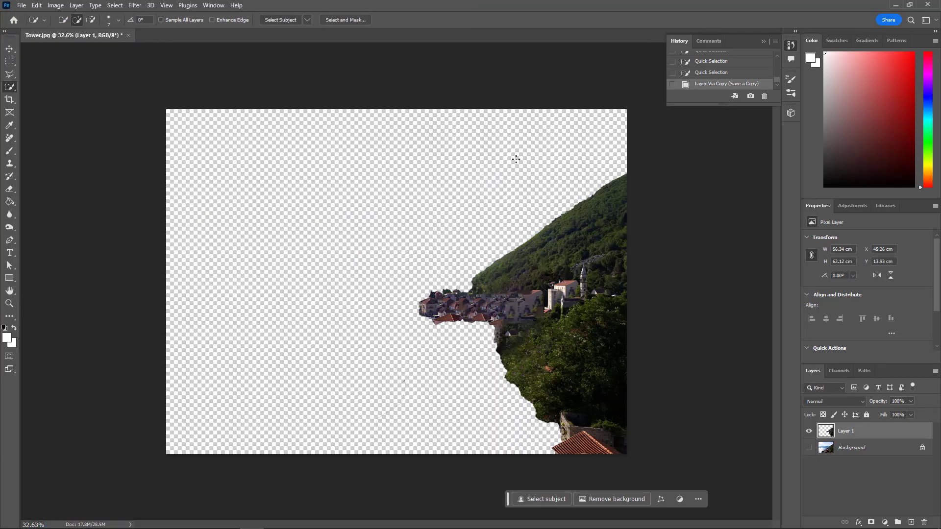
Hide Layer 1, show the Background layer again and switch to After Effects
click(808, 432)
click(808, 449)
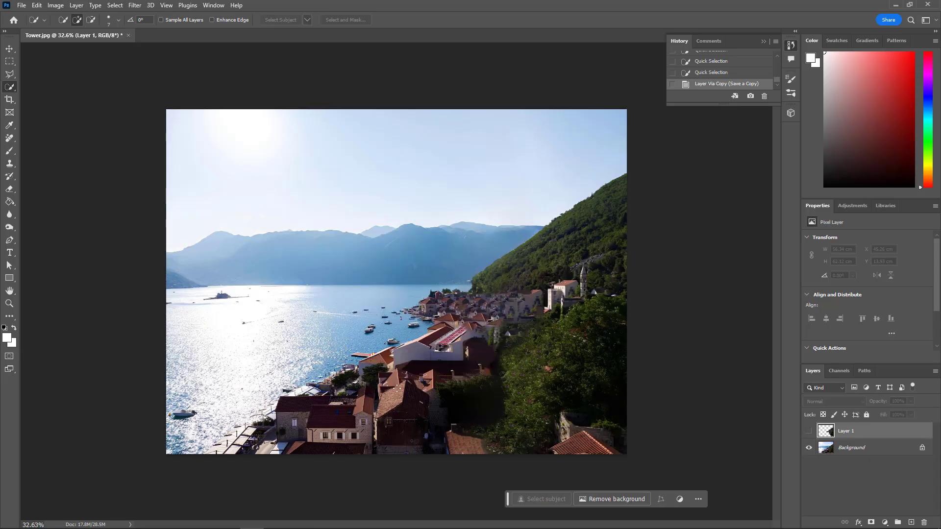
click(895, 5)
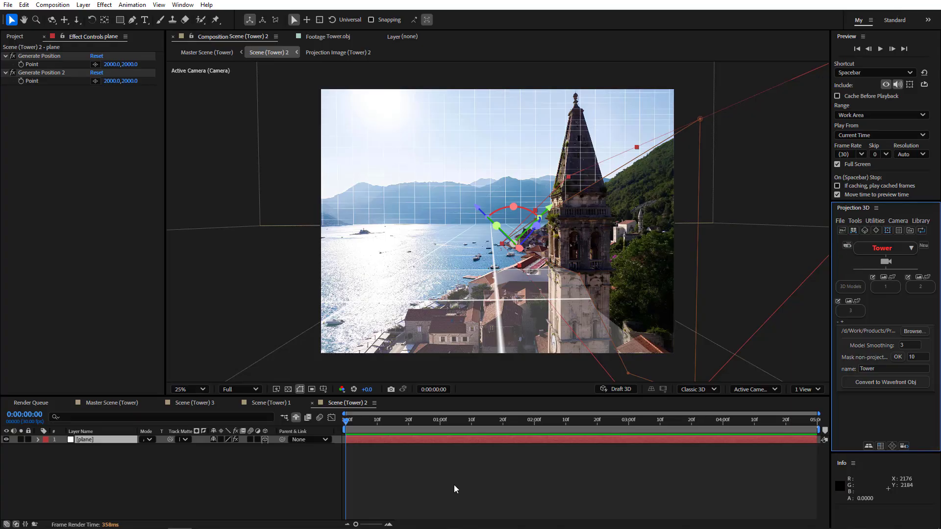
Replace the projection image of scene 2 with Tower.png from the Tower images folder
click(443, 465)
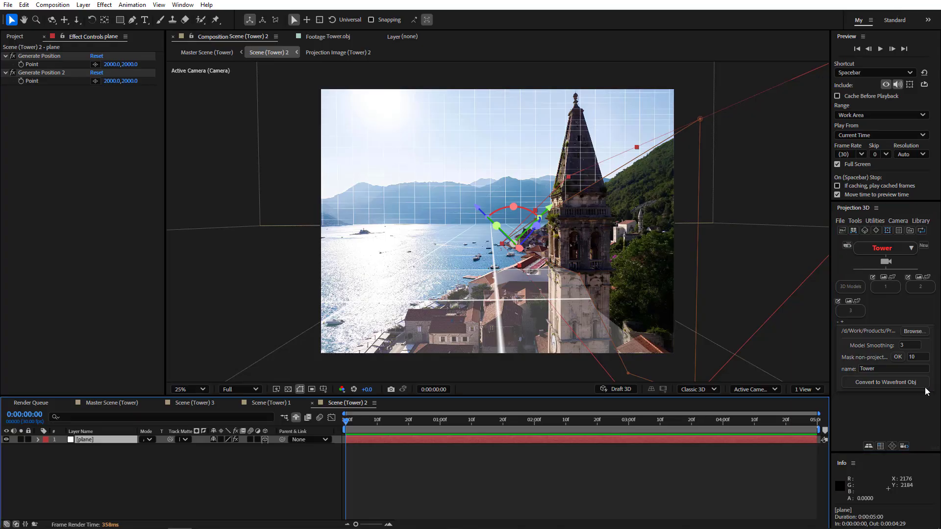
click(926, 277)
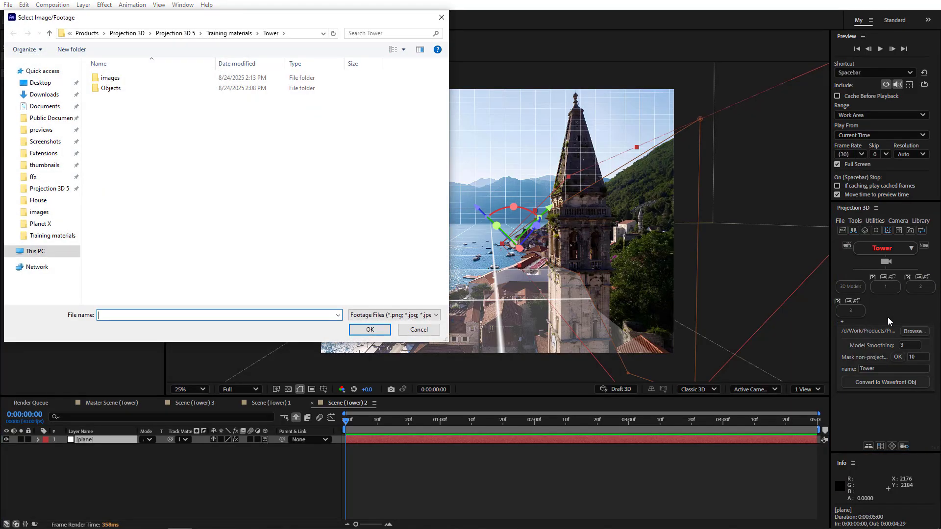
double_click(110, 78)
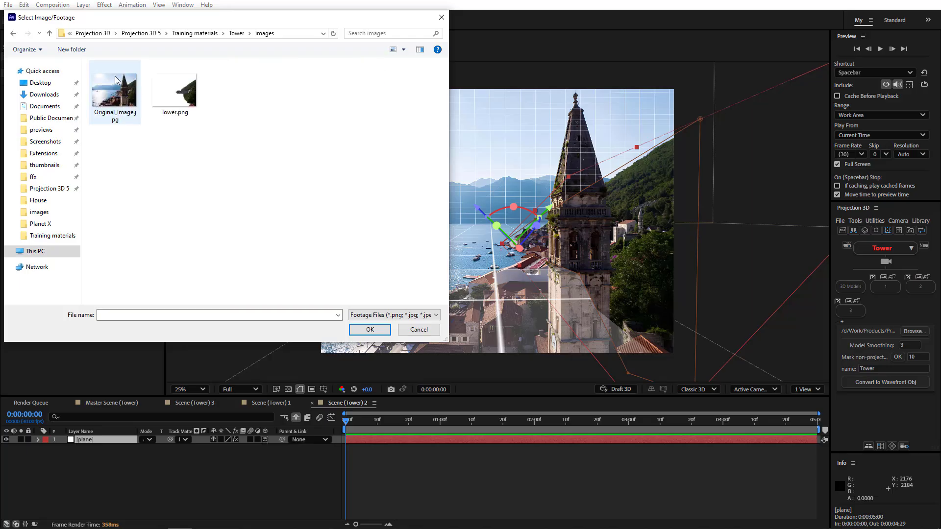
double_click(185, 94)
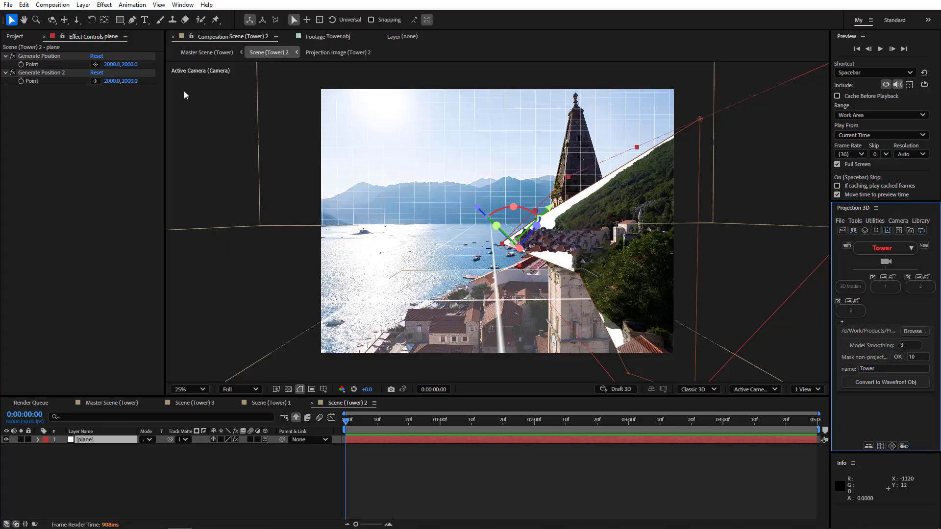
Extend the plane's mask below the village and convert the plane to a Wavefront OBJ named Mountain with model smoothing 6
drag(579, 274, 572, 281)
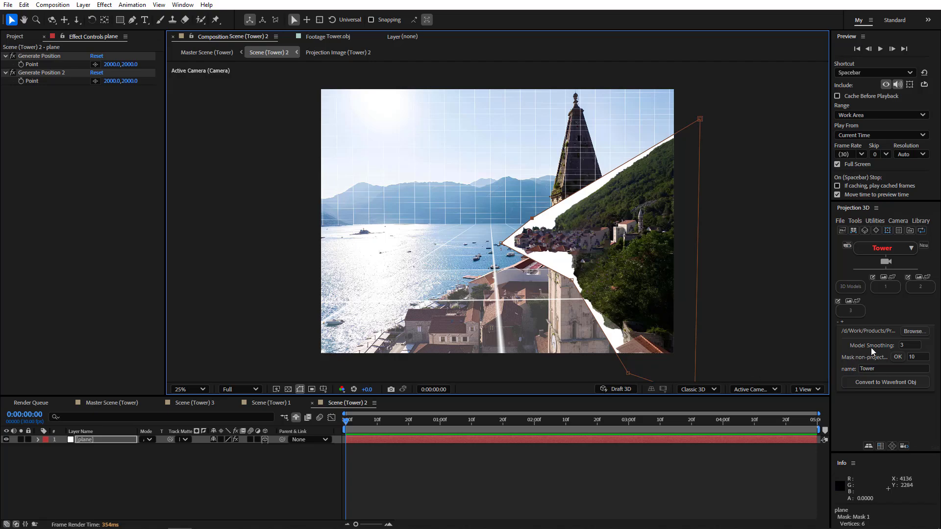
click(907, 345)
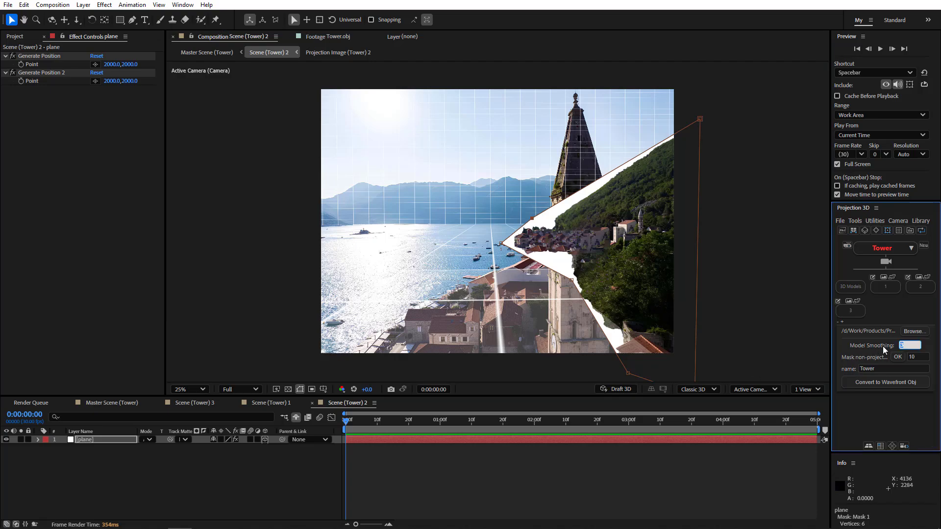
text(6)
click(894, 370)
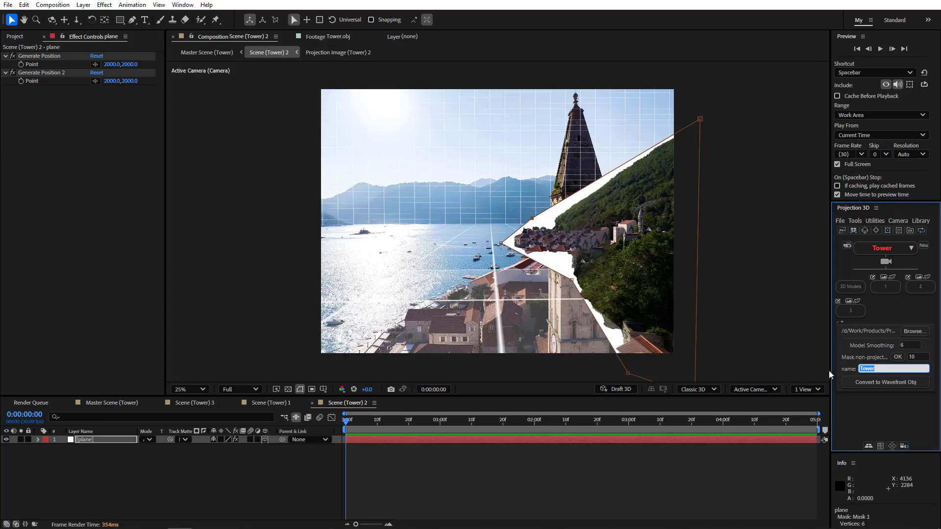
text(Mountain)
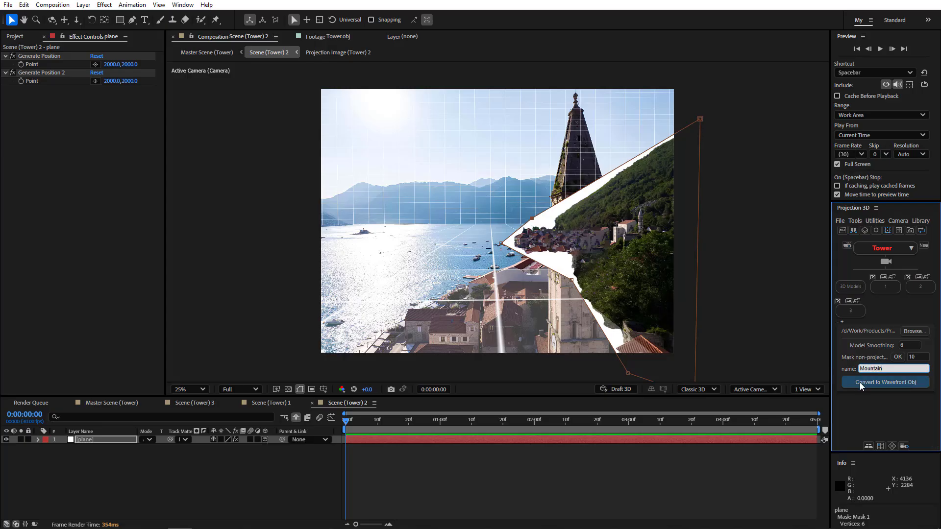
click(859, 382)
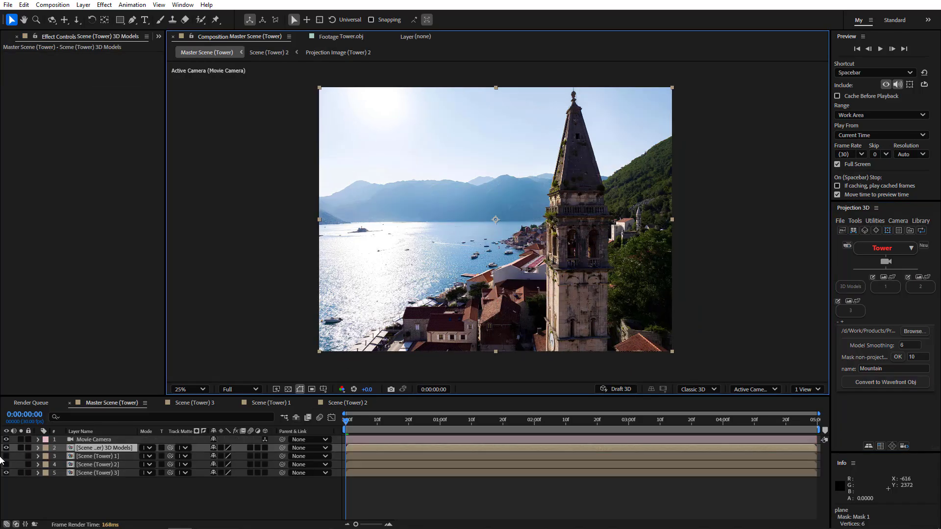
Solo the 3D Models layer in the master scene and orbit the Movie Camera to inspect the tower and mountain models
click(22, 448)
drag(431, 330, 459, 347)
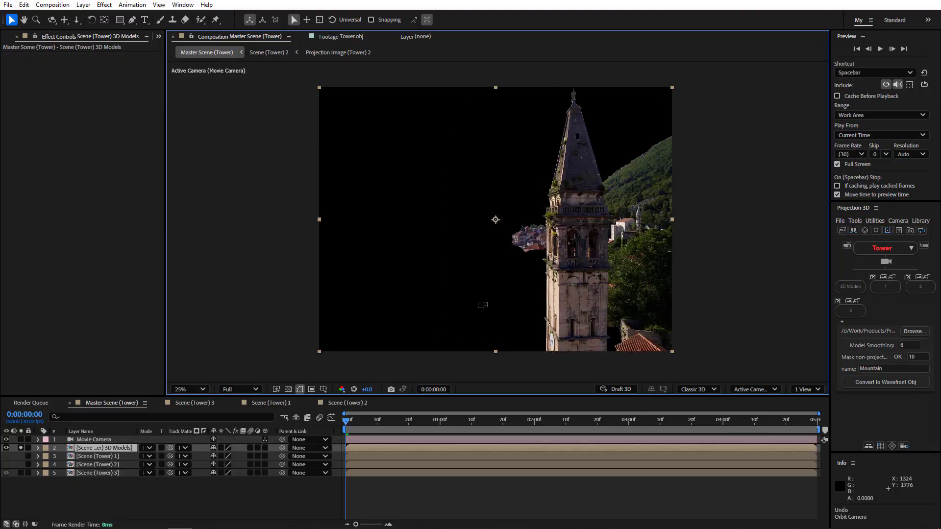
drag(483, 305, 462, 346)
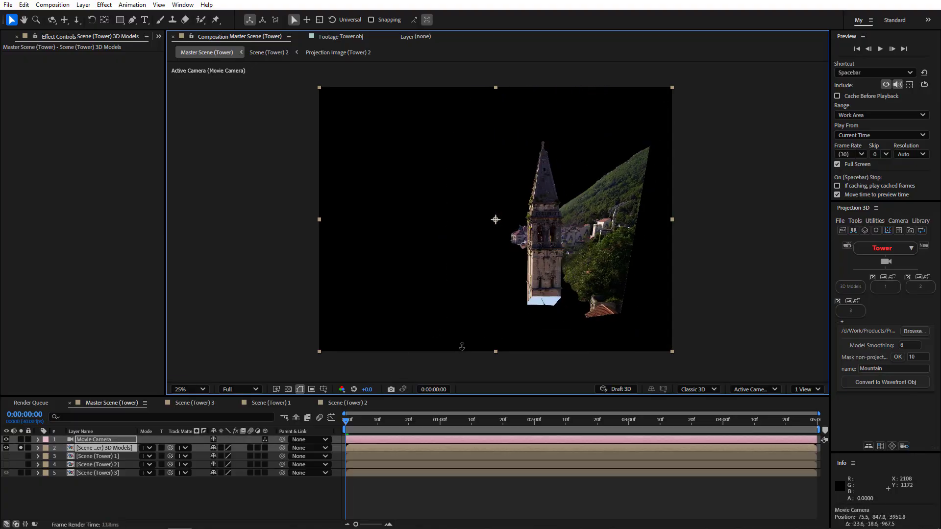
key(ctrl+z)
drag(470, 313, 484, 315)
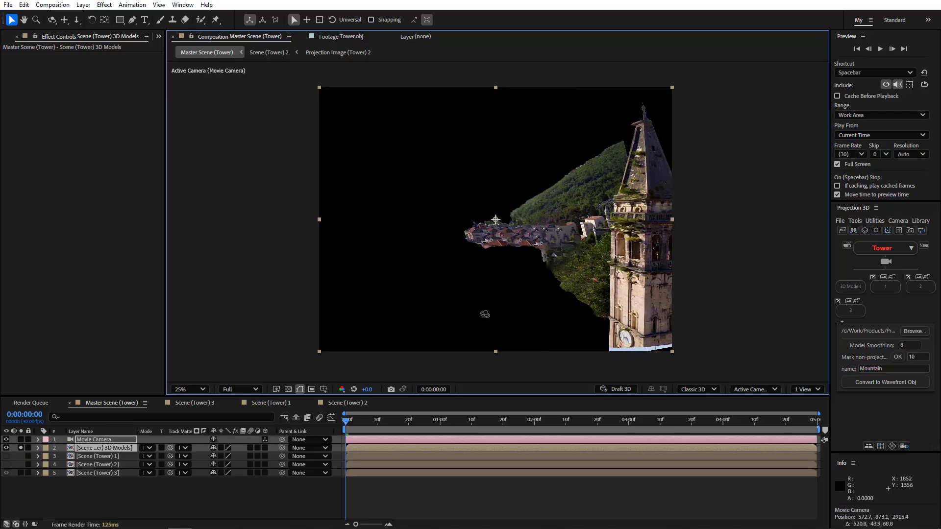
Undo the camera orbit, unsolo the 3D Models layer and open the scene 3 composition
key(ctrl+z)
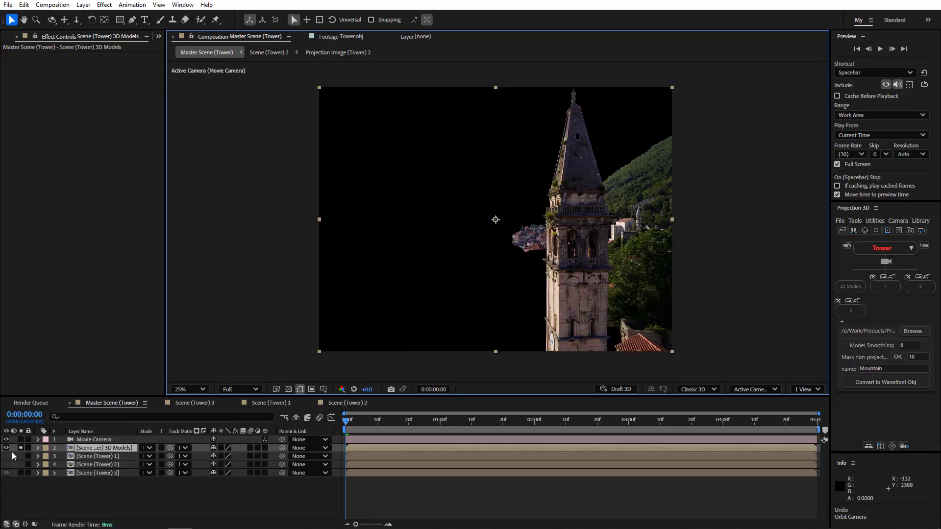
click(20, 447)
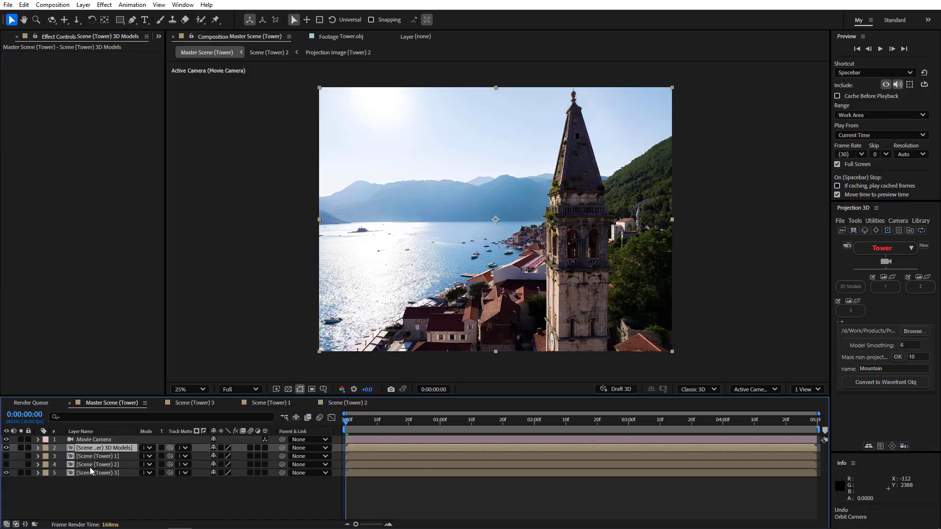
click(102, 472)
double_click(102, 473)
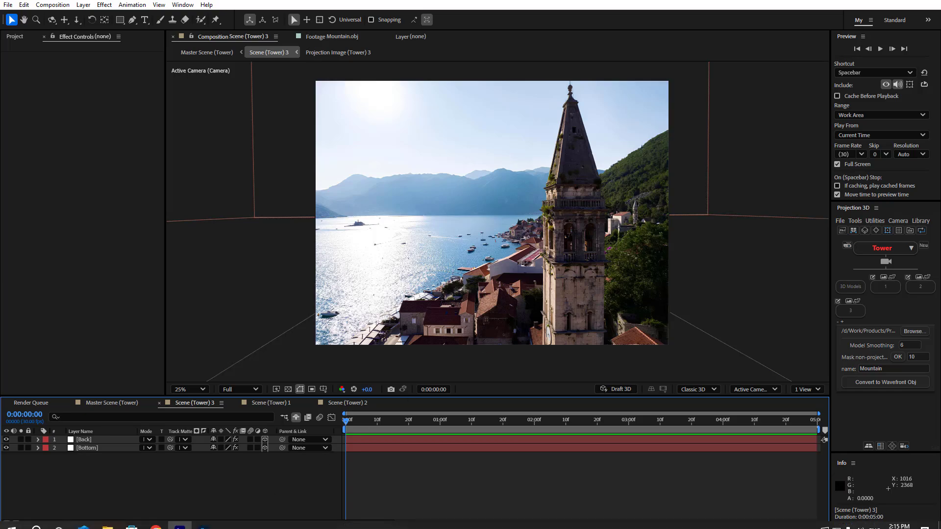
Switch to Photoshop, choose the Remove tool and delete Layer 1 so only the Background layer is left
click(204, 527)
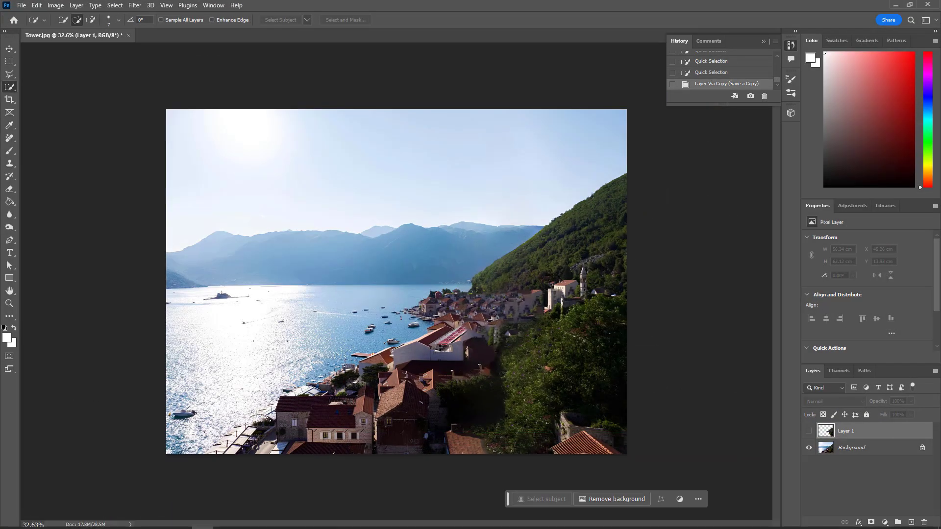
click(10, 138)
drag(438, 312, 427, 302)
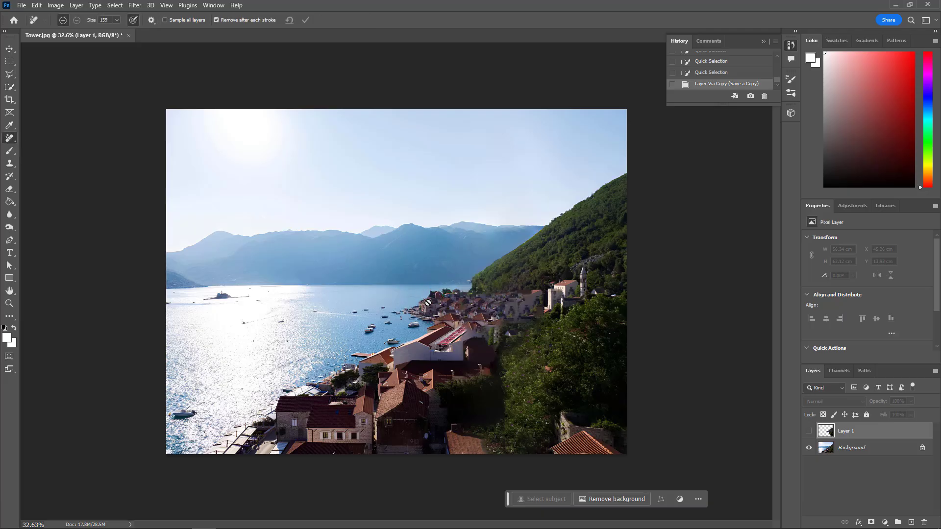
key(Delete)
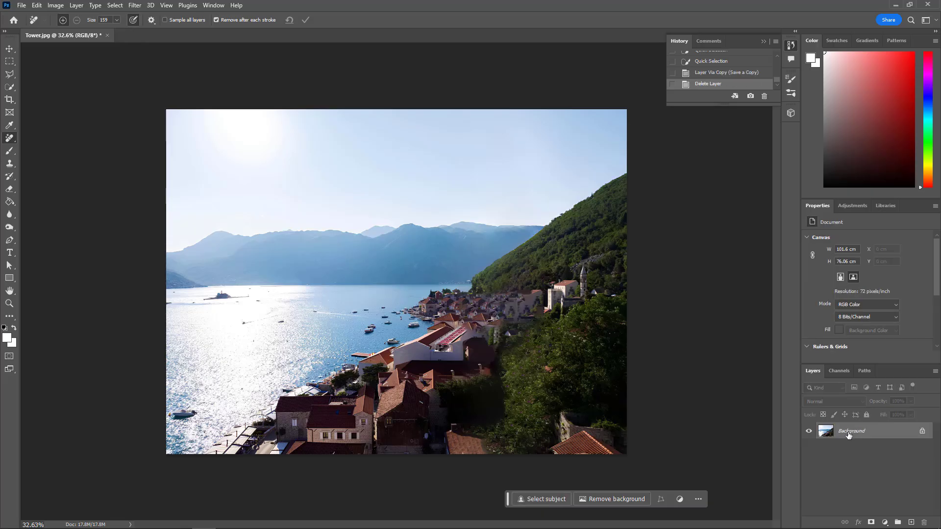
Paint over the hillside and distant village on the Background layer with the Remove tool at size 159
mouse_move(430, 300)
mouse_down()
mouse_move(479, 284)
mouse_move(448, 299)
mouse_move(597, 283)
mouse_move(629, 200)
mouse_move(571, 232)
mouse_move(556, 229)
mouse_move(630, 170)
mouse_move(563, 230)
mouse_move(494, 270)
mouse_move(552, 230)
mouse_move(509, 284)
mouse_move(589, 251)
mouse_move(576, 276)
mouse_move(613, 246)
mouse_up()
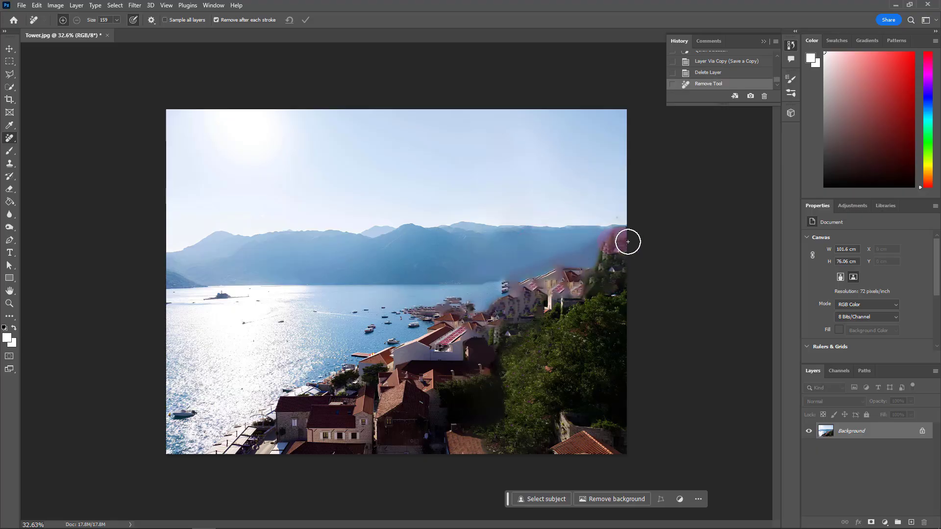
mouse_move(627, 242)
mouse_down()
mouse_move(623, 288)
mouse_move(596, 263)
mouse_move(525, 272)
mouse_move(615, 243)
mouse_move(592, 242)
mouse_move(590, 265)
mouse_up()
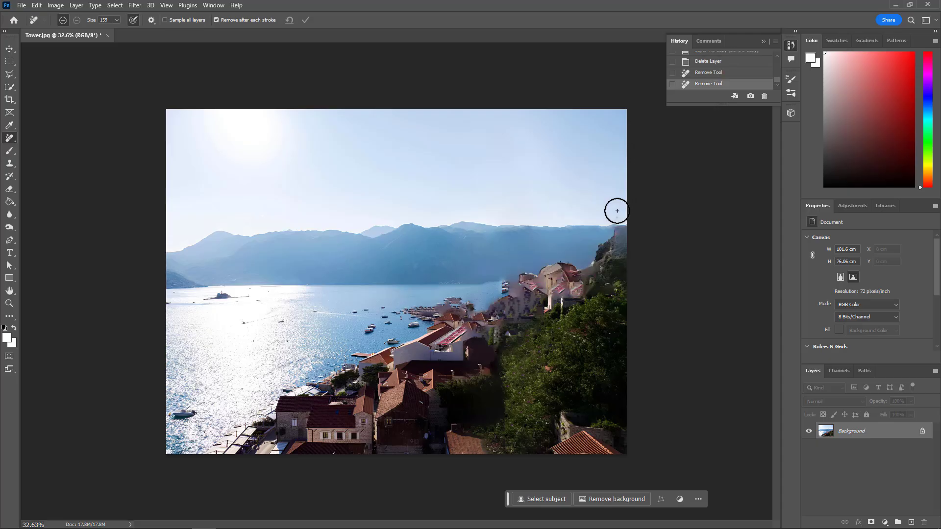
click(618, 211)
Remove the large boat near the shore, and erase a small boat on the bright water with the Remove tool at size 45
drag(169, 414, 187, 411)
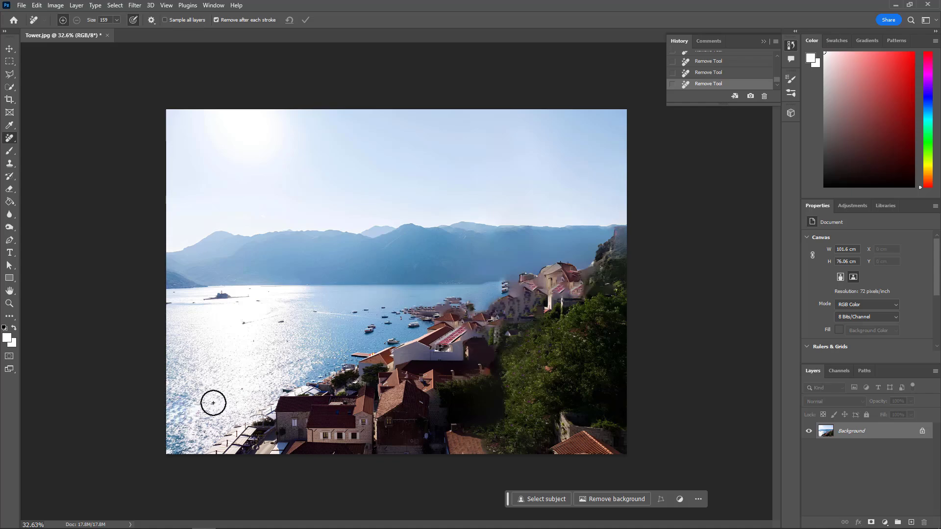
scroll(237, 338, up, 2)
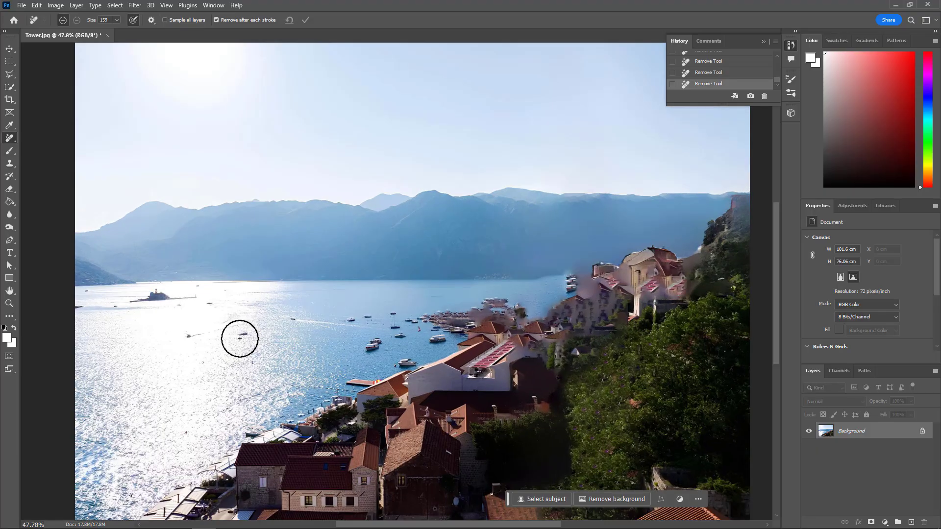
scroll(218, 338, up, 1)
mouse_move(208, 333)
mouse_down()
mouse_move(177, 335)
mouse_move(240, 322)
mouse_up()
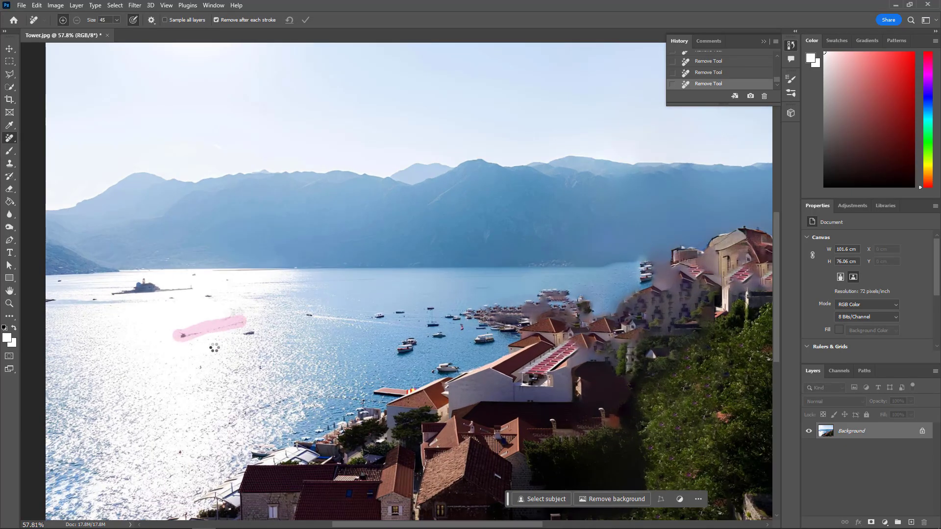
scroll(213, 348, down, 1)
scroll(212, 348, down, 1)
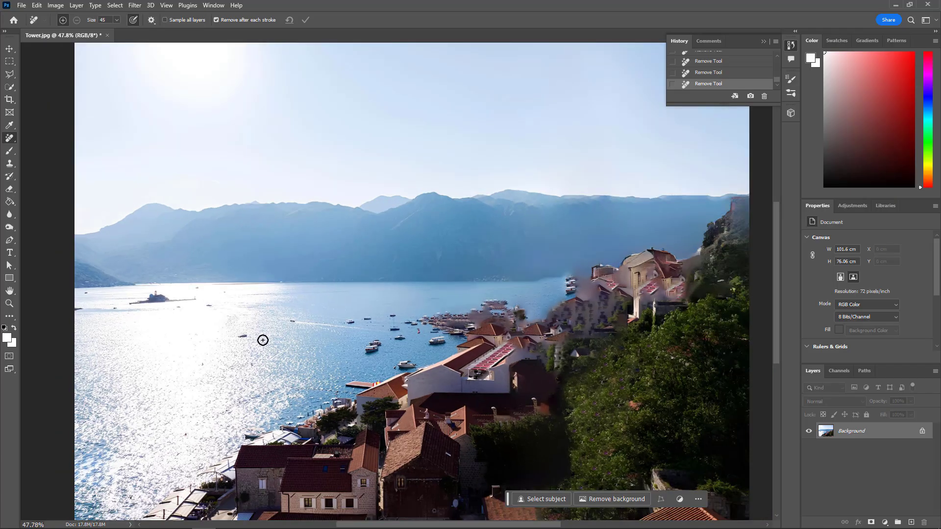
scroll(284, 346, down, 2)
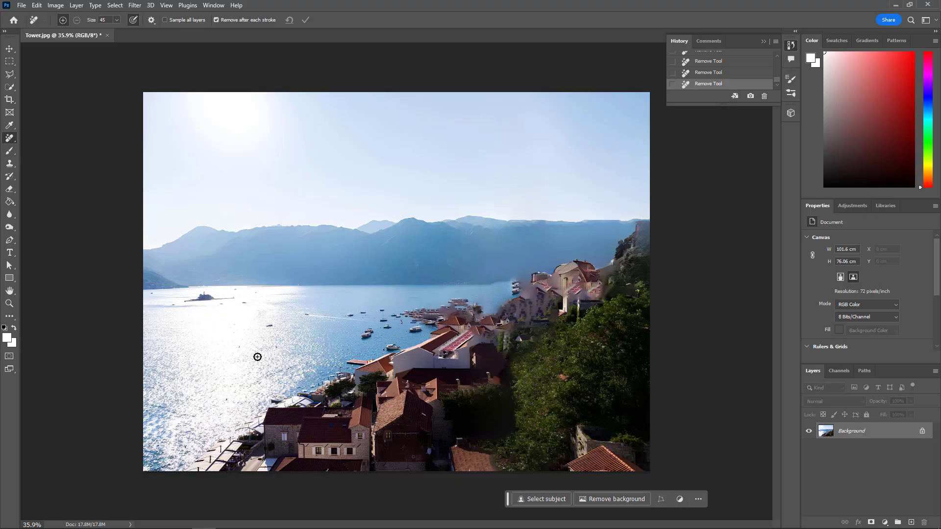
Save a copy as BG.jpg in the Tower images folder at JPEG quality 12, and return to After Effects
key(ctrl+alt+s)
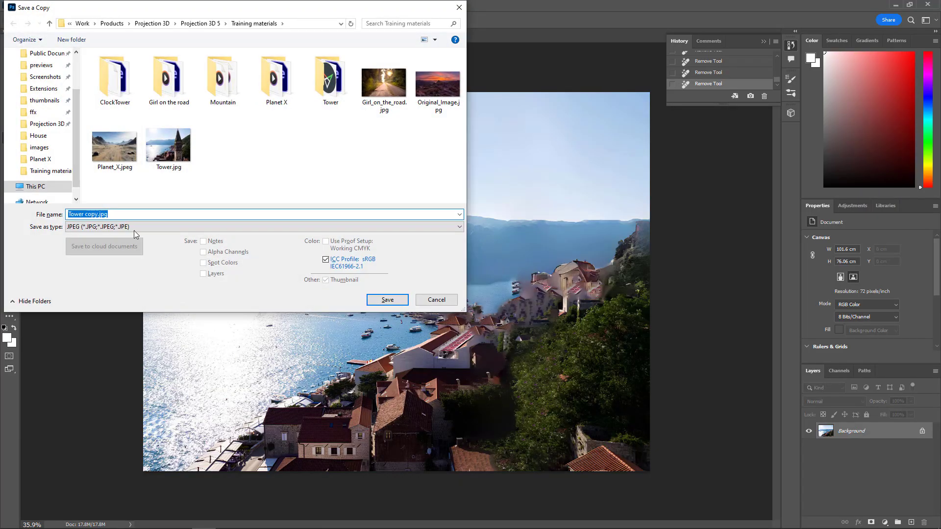
double_click(330, 80)
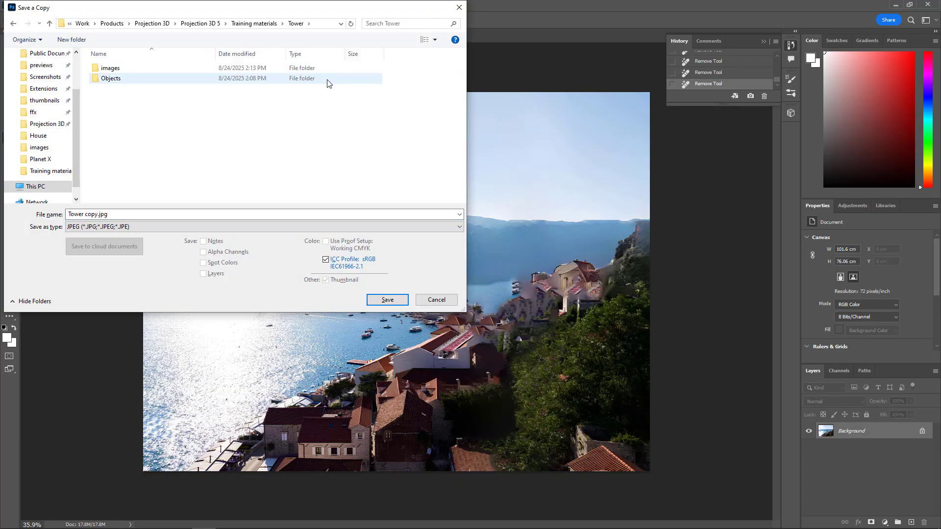
double_click(130, 69)
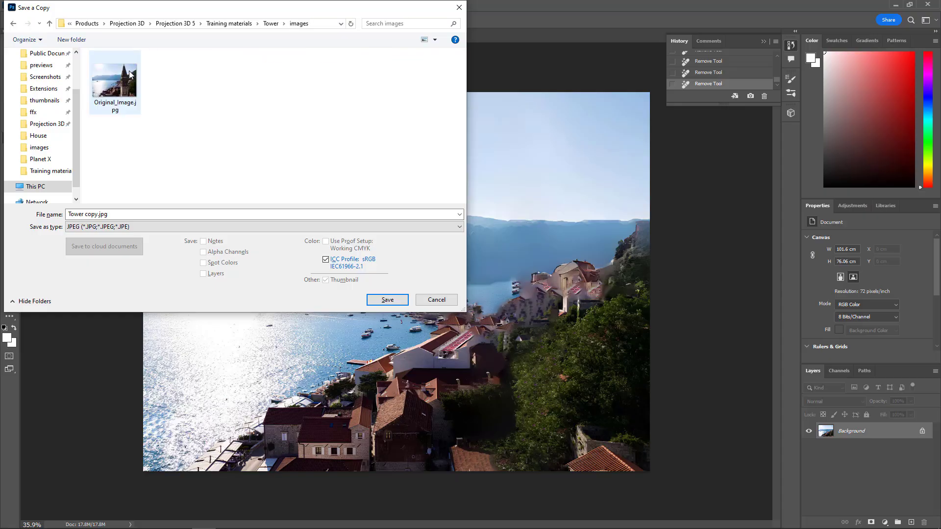
click(124, 214)
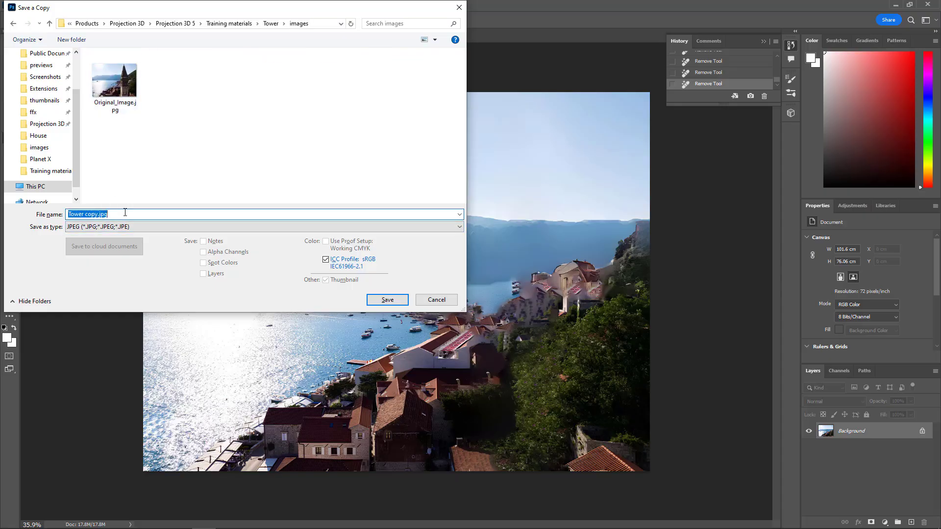
text(BG)
click(378, 301)
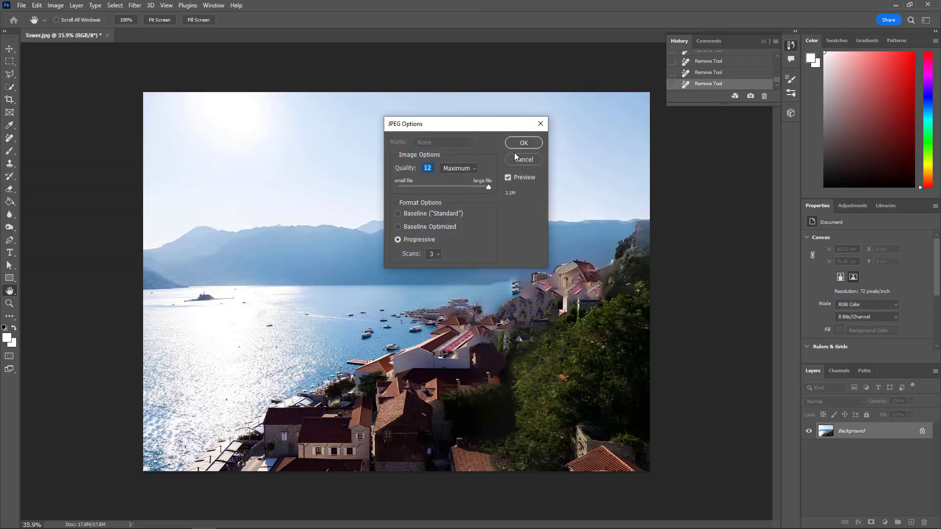
click(522, 143)
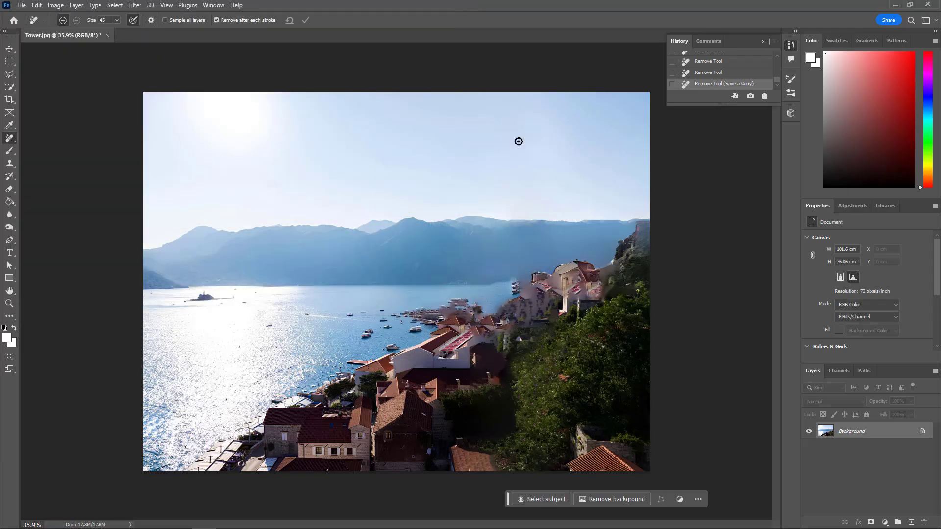
click(927, 5)
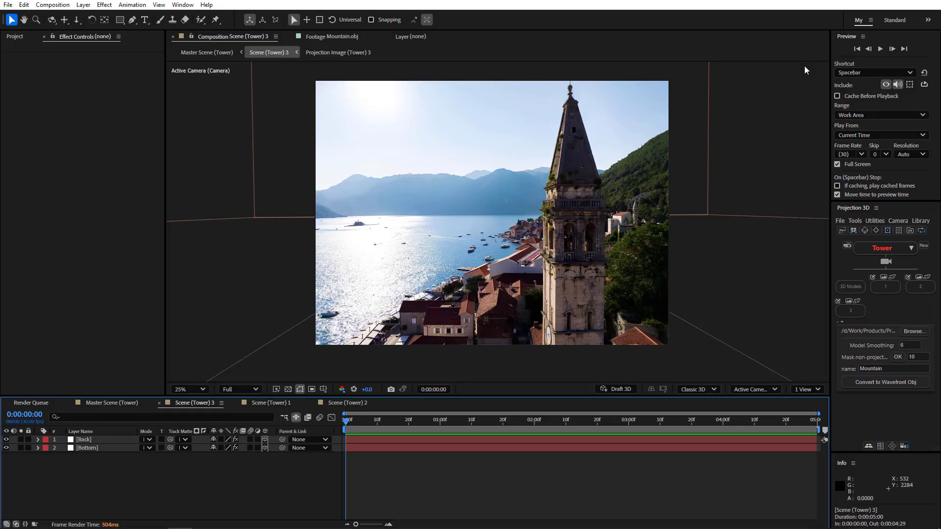
Replace the projection image of scene 3 with BG.jpg from the Tower images folder
click(855, 302)
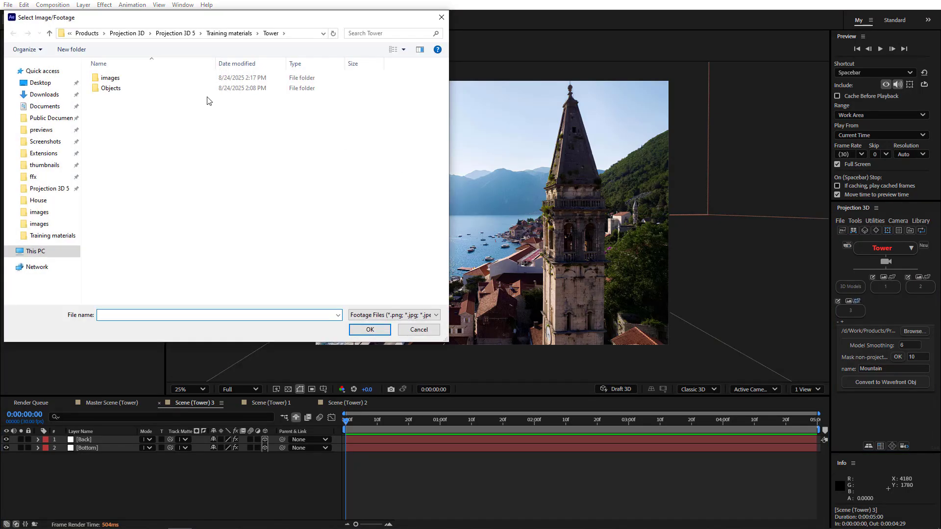
double_click(131, 78)
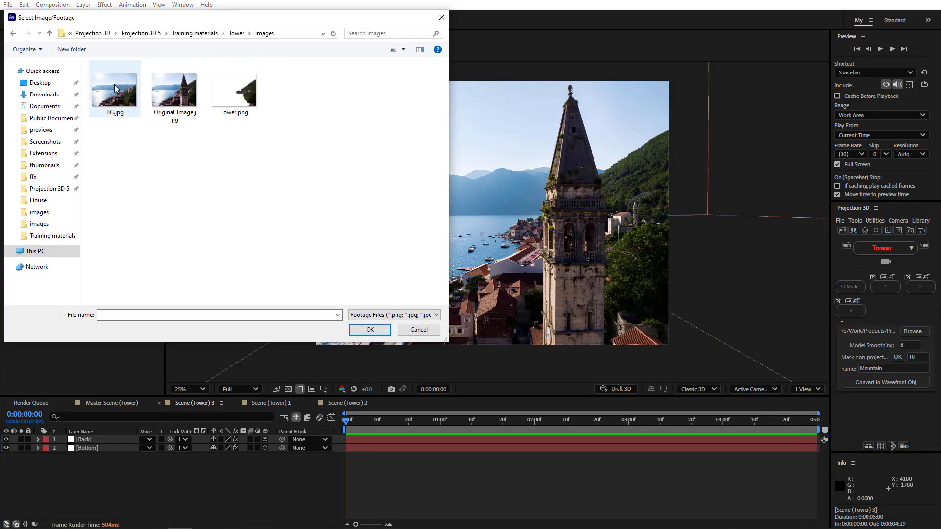
double_click(113, 84)
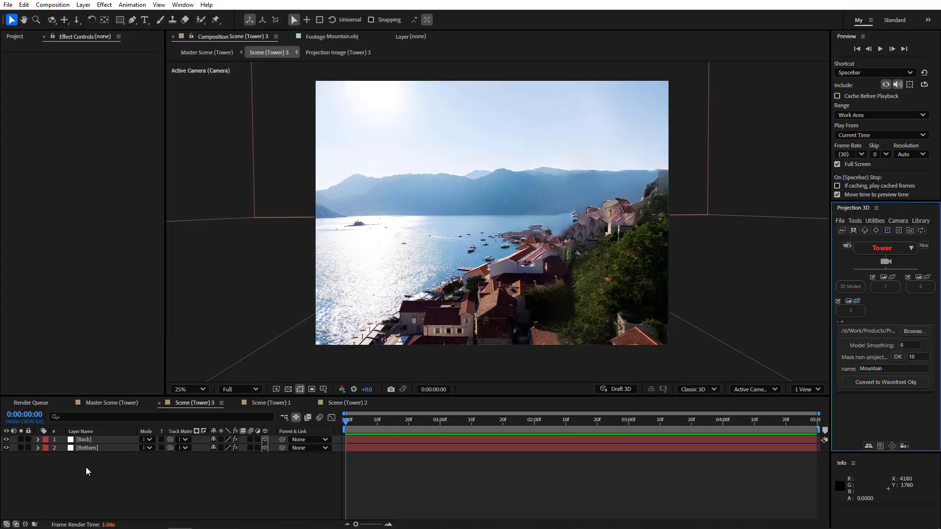
Convert the Back and Bottom planes to a Wavefront OBJ named BG with model smoothing 8
drag(86, 467, 115, 436)
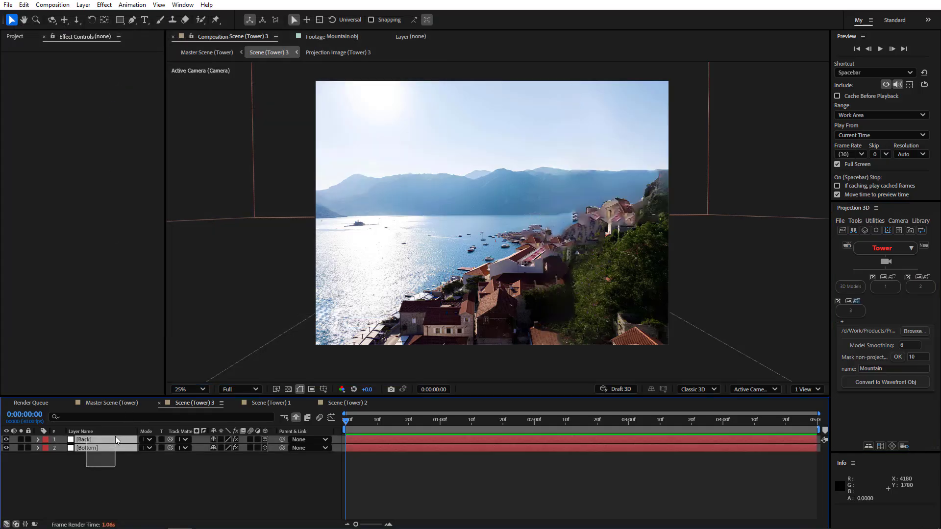
click(913, 346)
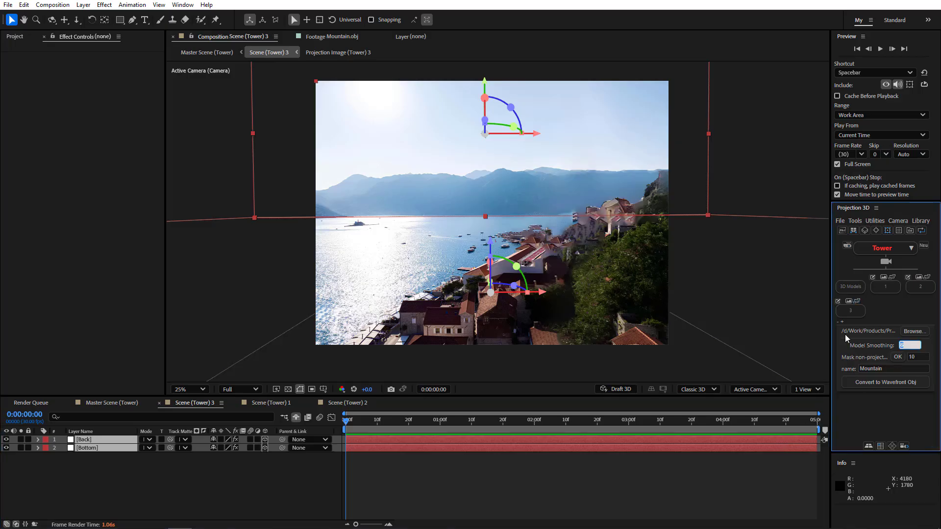
click(895, 368)
text(BG)
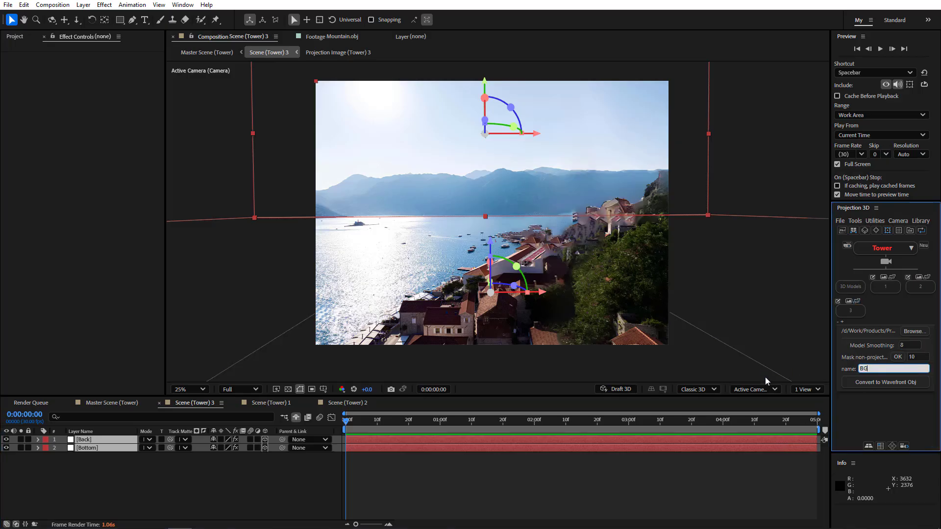
click(853, 381)
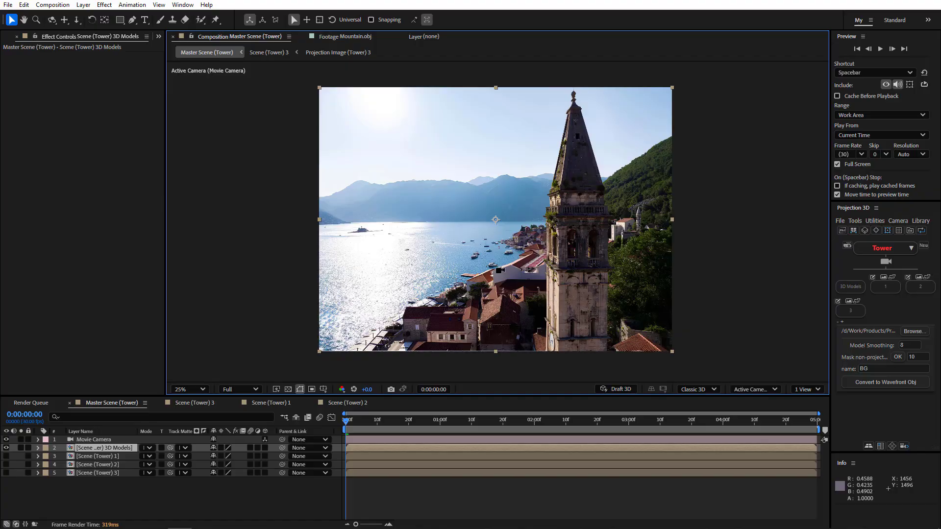
Orbit the Movie Camera in the master scene to inspect the combined models, and undo the camera moves
mouse_move(472, 273)
mouse_down()
mouse_move(506, 240)
mouse_move(512, 211)
mouse_move(490, 342)
mouse_move(510, 281)
mouse_move(449, 272)
mouse_move(512, 259)
mouse_move(485, 267)
mouse_up()
key(ctrl+z)
key(ctrl+z)
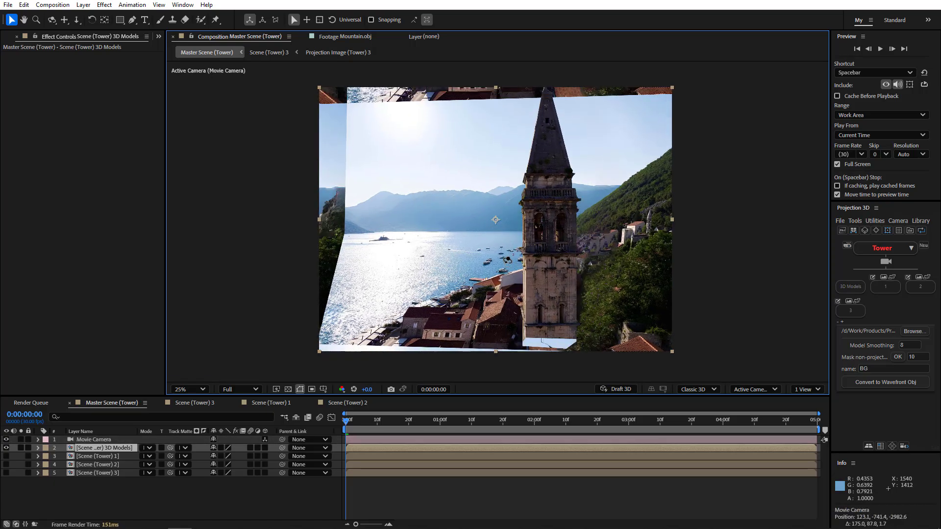
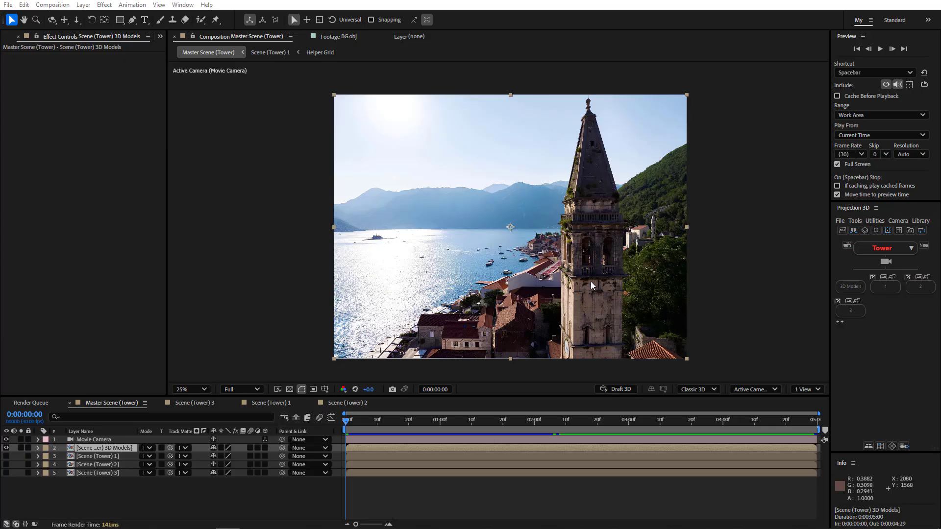
In Scene (Tower) 1, add point controls to the bottommost plane layer and place its first point on the tower's belfry at about 2014, 1223
click(268, 405)
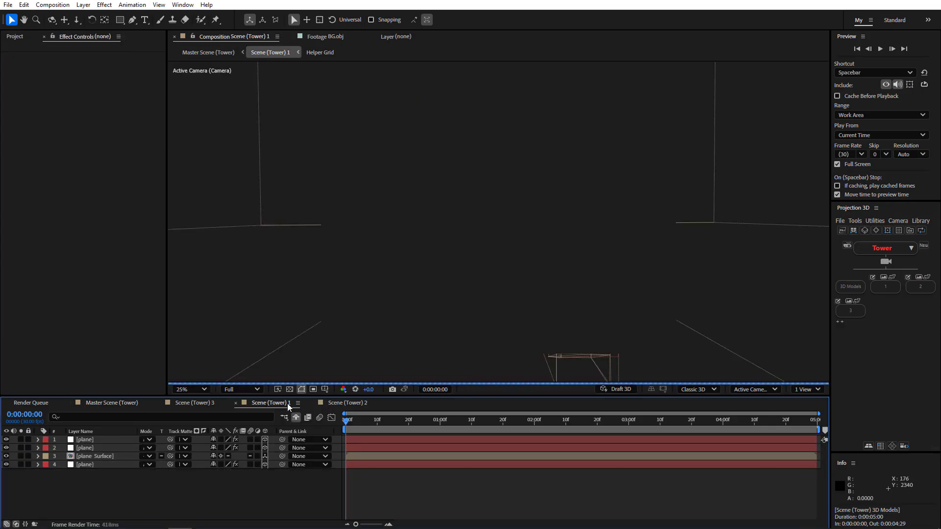
click(89, 464)
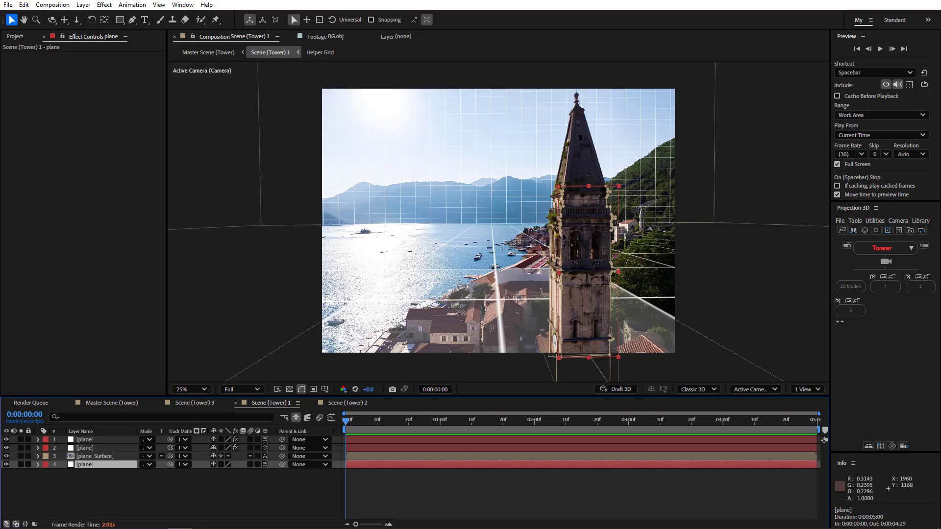
click(890, 230)
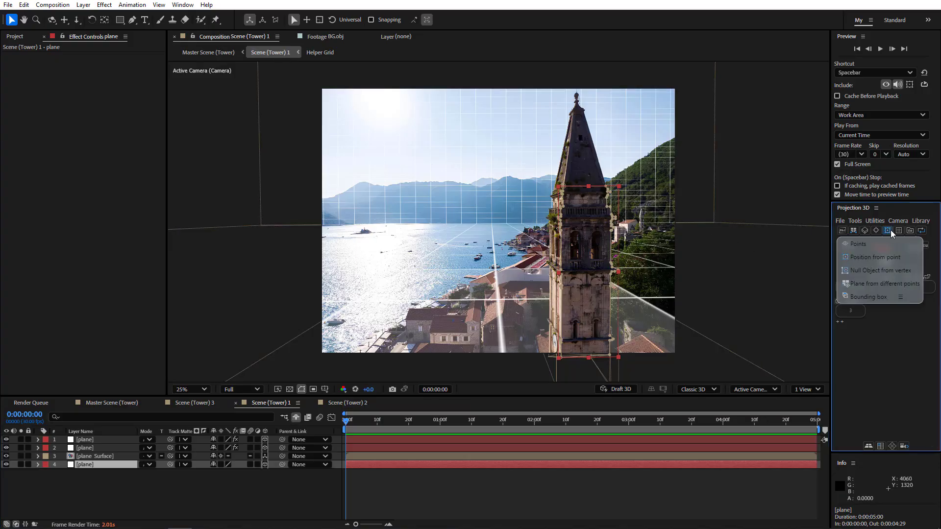
click(863, 243)
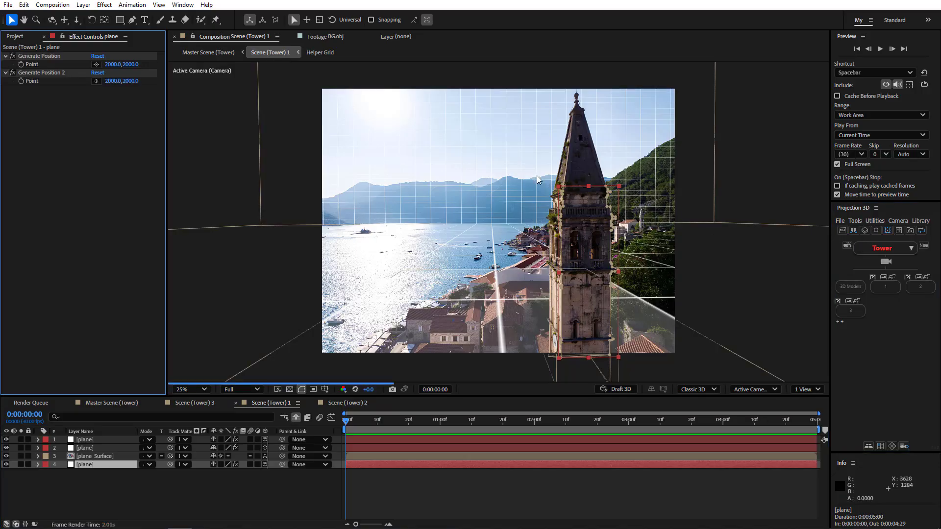
click(96, 64)
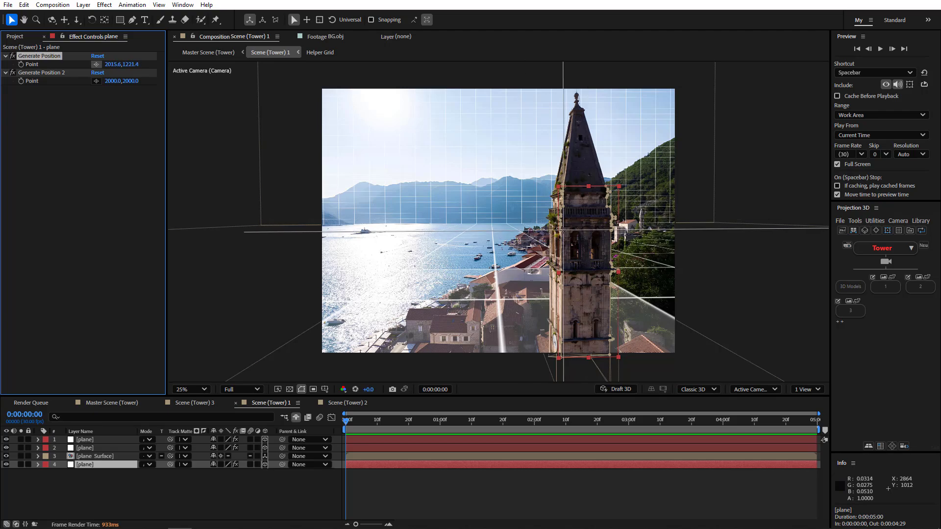
click(565, 231)
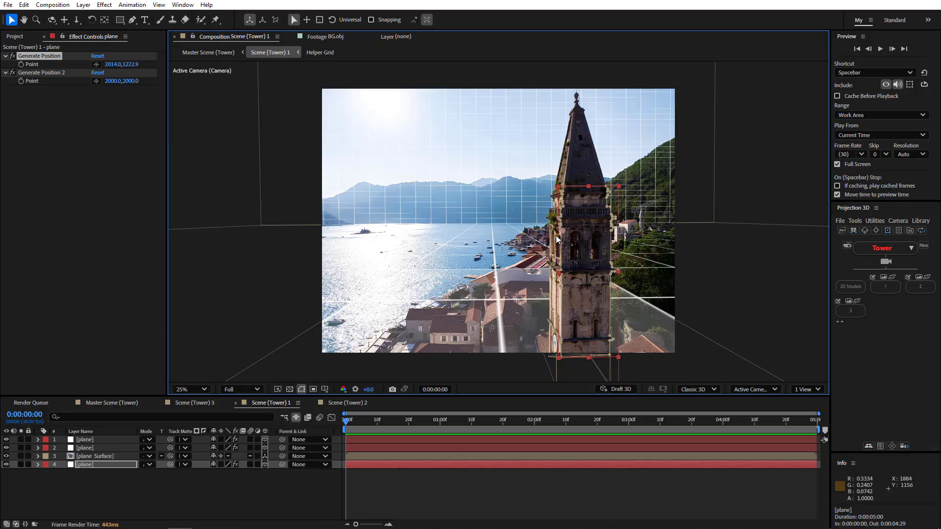
Generate a 3D position null from the placed point and move it into the Master Scene (Tower) composition
click(890, 229)
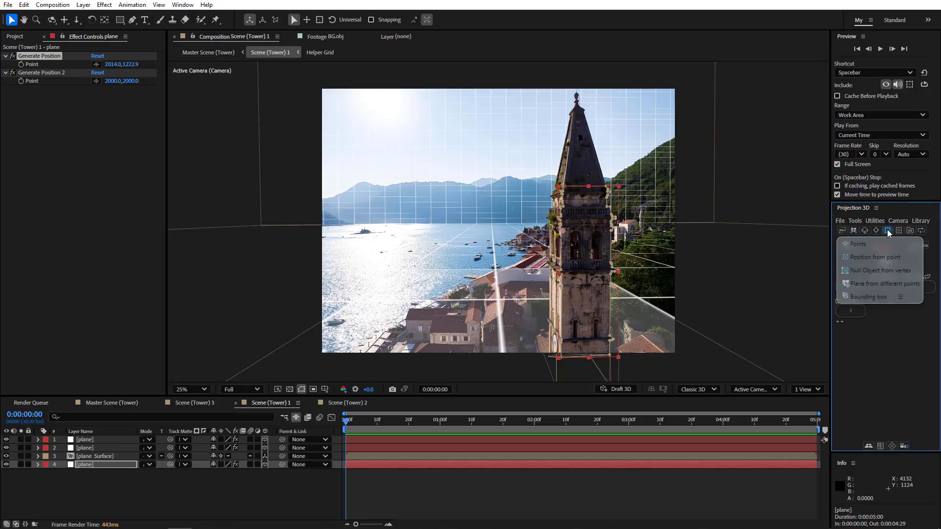
click(873, 255)
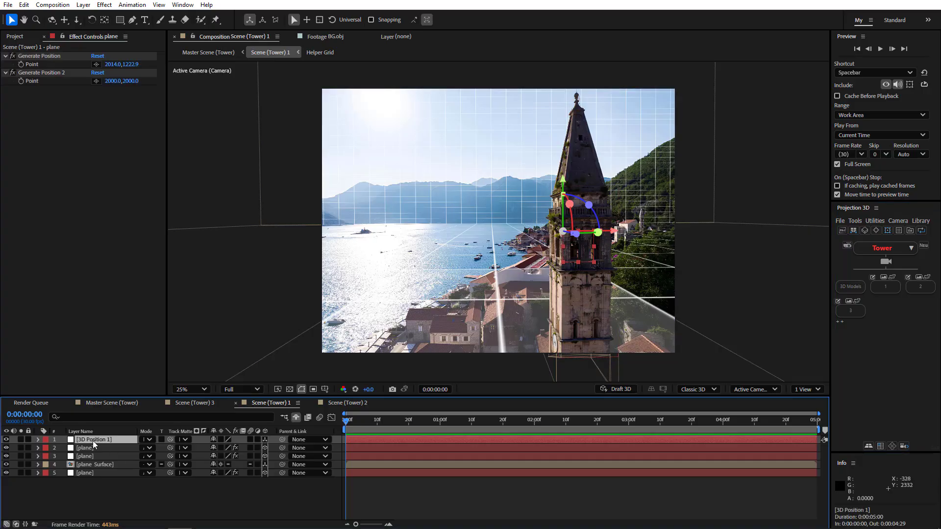
key(ctrl+x)
click(113, 402)
click(119, 490)
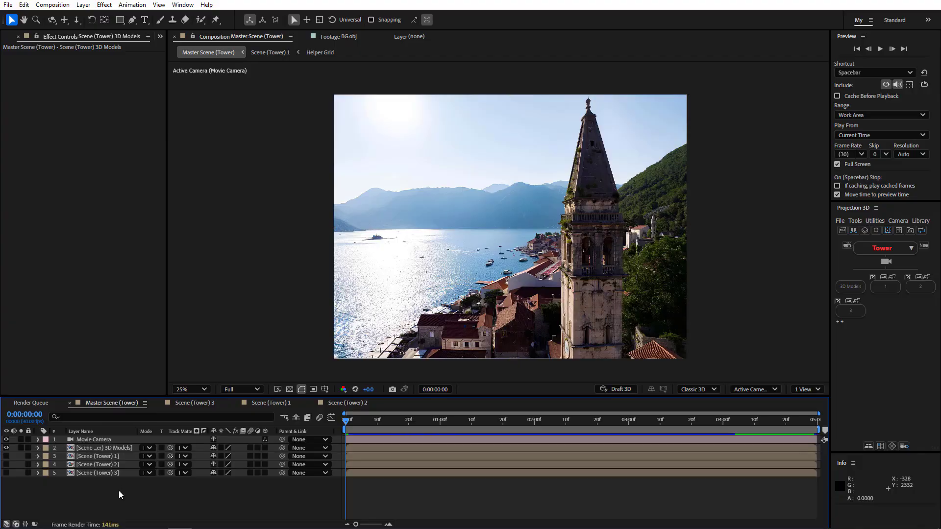
key(ctrl+v)
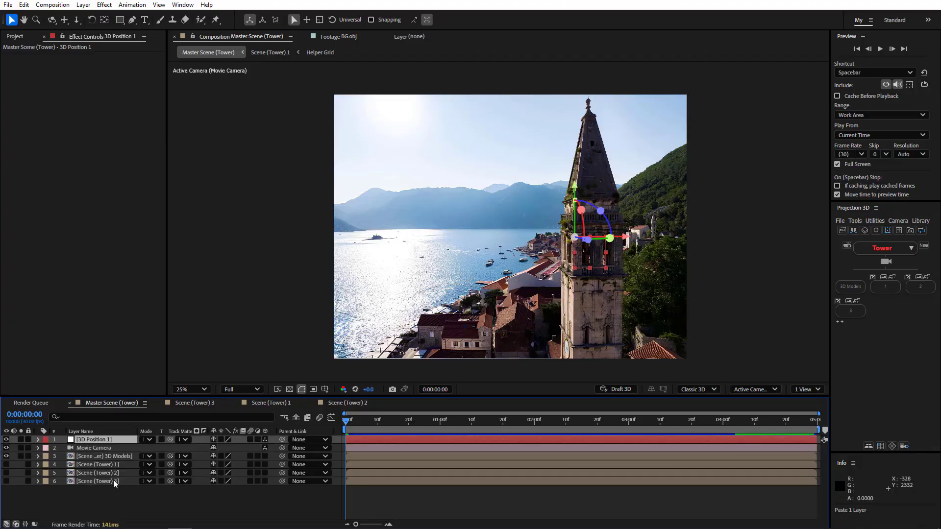
Make the 3D Position 1 null the target of the Movie Camera with Add Target
ctrl+click(101, 448)
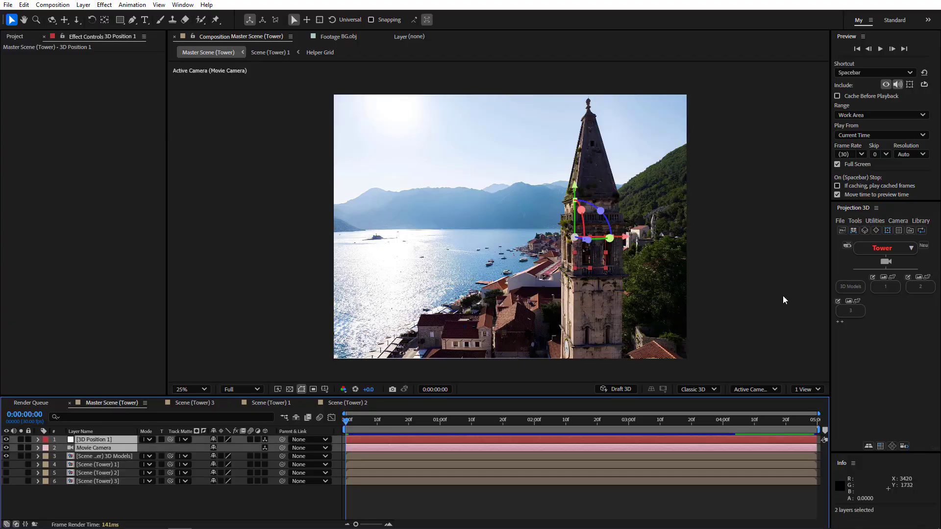
click(885, 264)
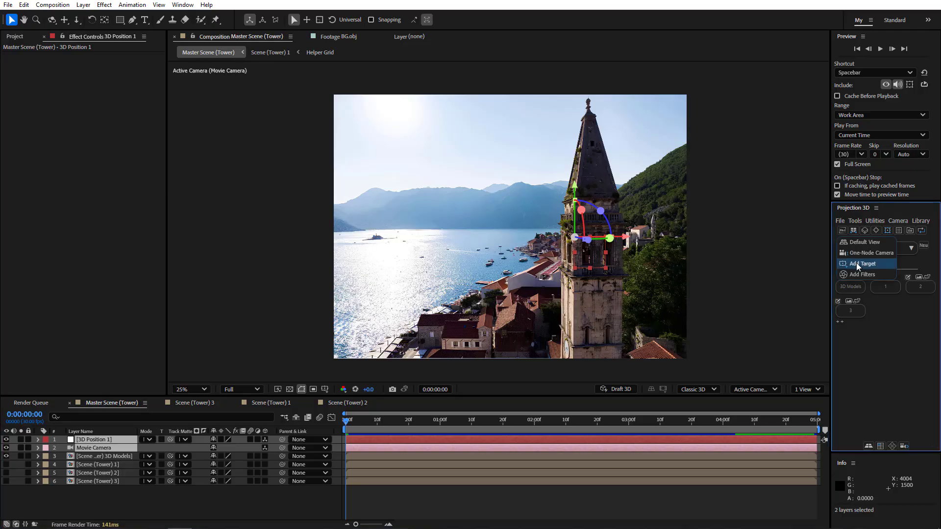
click(861, 263)
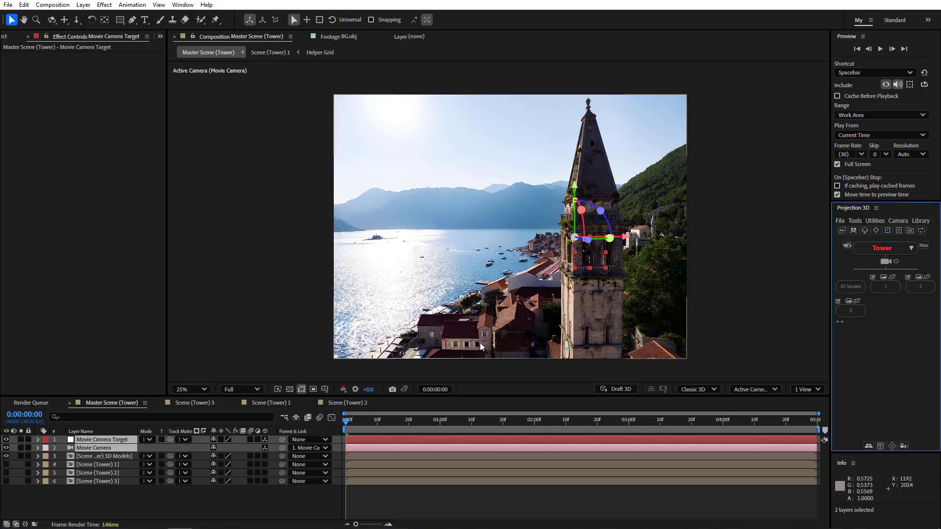
Animate the Movie Camera Target's Y Rotation from 0° at the start to about -4° at 0:00:04:29, and scrub through the motion
click(92, 441)
key(r)
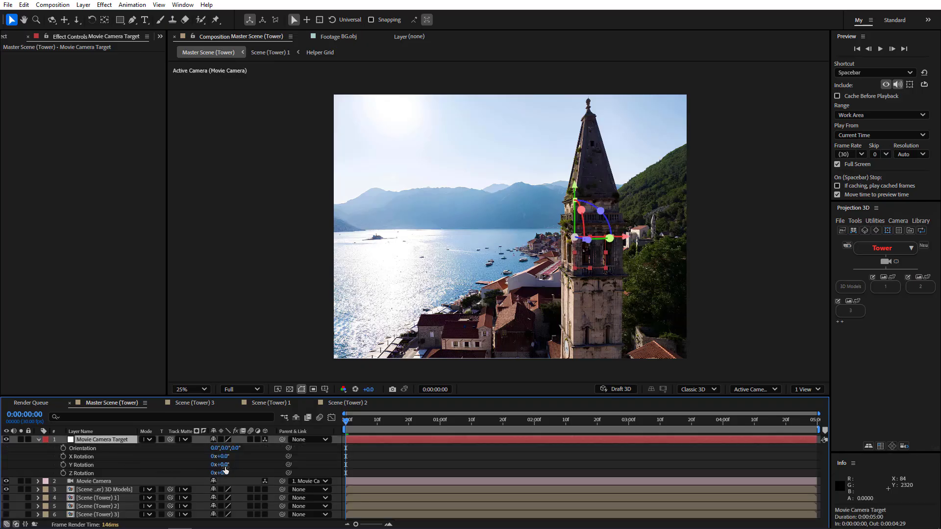
drag(222, 465, 195, 443)
key(ctrl+z)
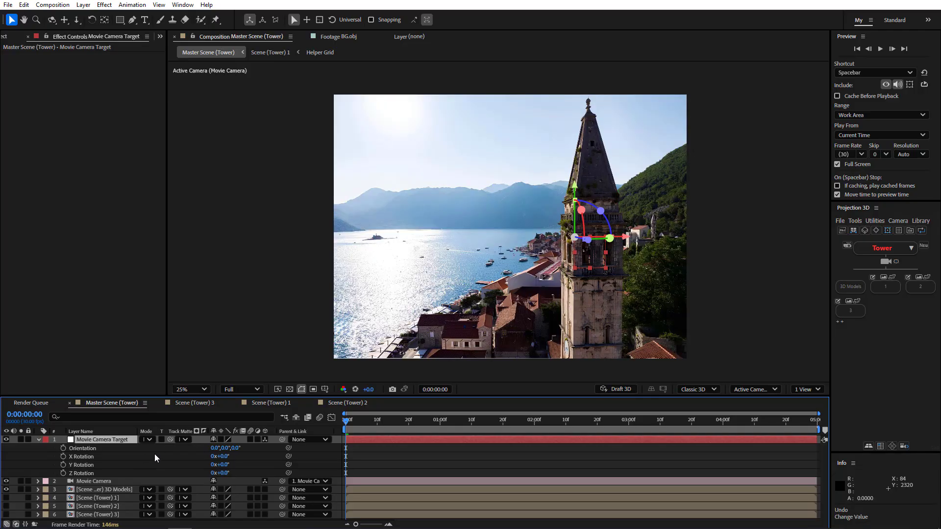
click(63, 465)
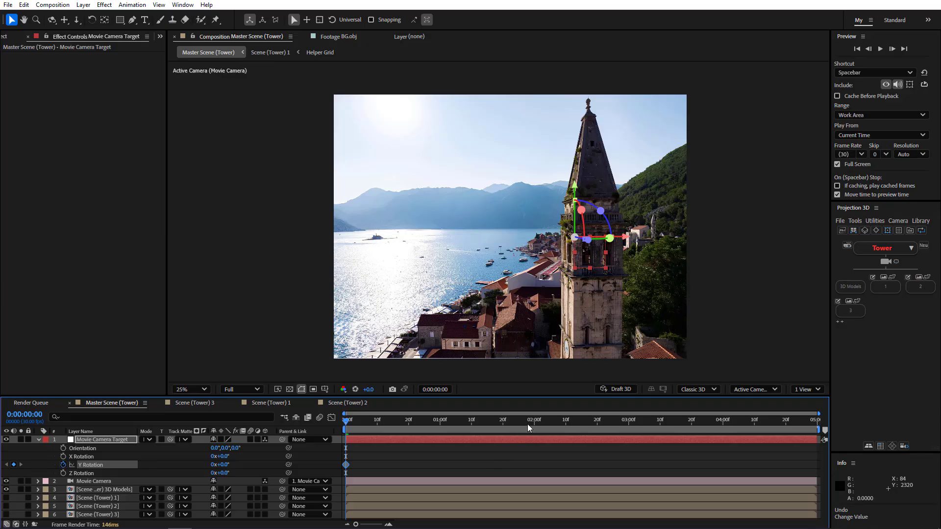
drag(529, 428, 770, 426)
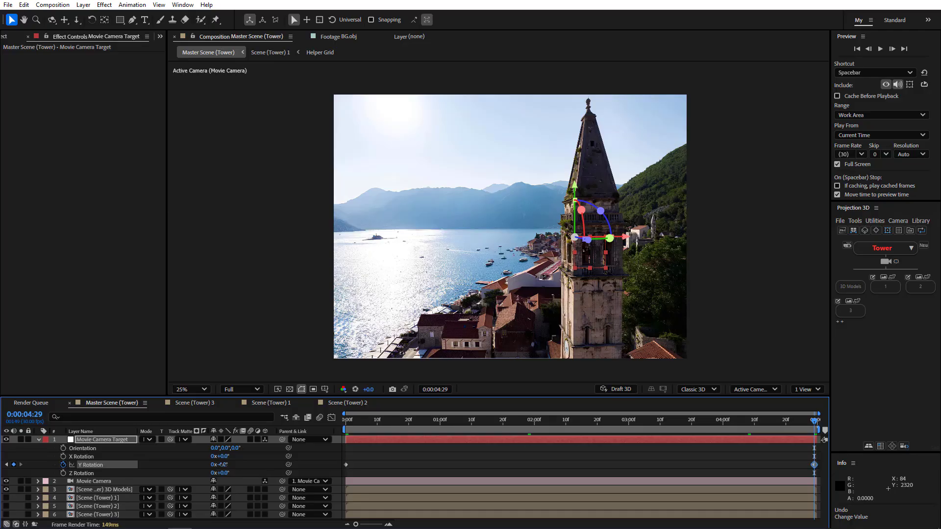
drag(364, 426, 838, 487)
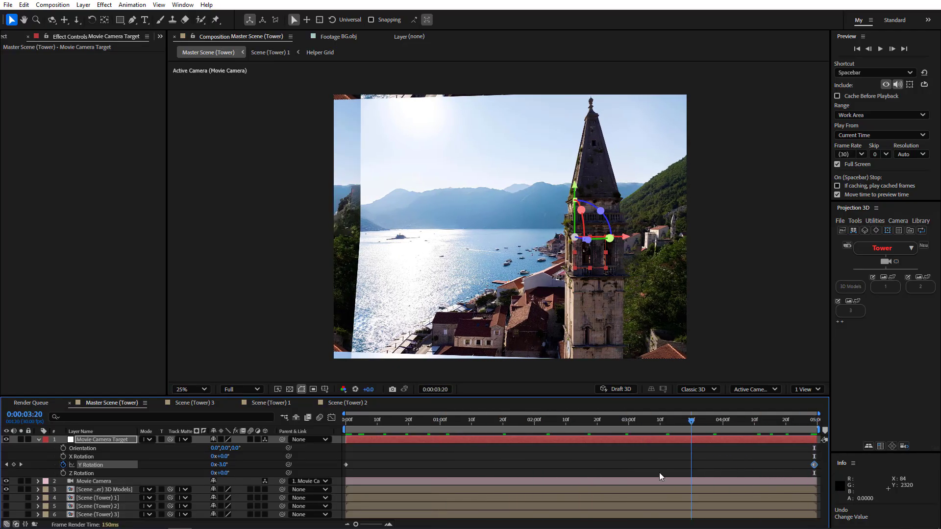
drag(659, 473, 285, 438)
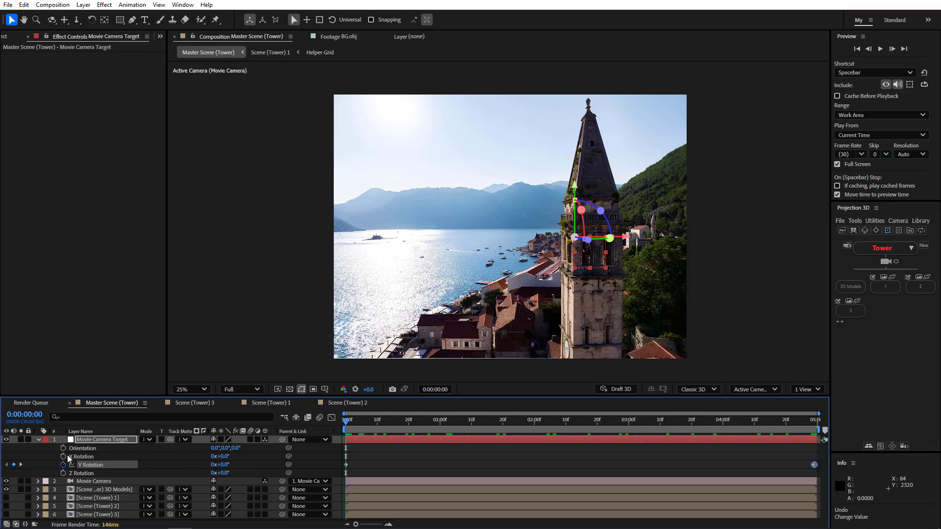
Keyframe the Movie Camera's Point of Interest and Position at the first frame, raising the camera to position -228.3, -160.1, -976.7
click(40, 440)
click(81, 449)
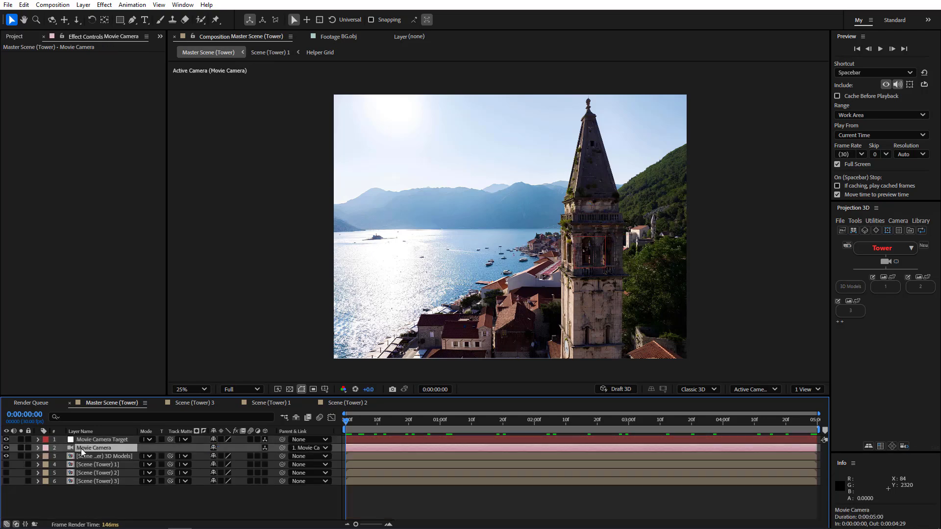
key(p)
key(shift+a)
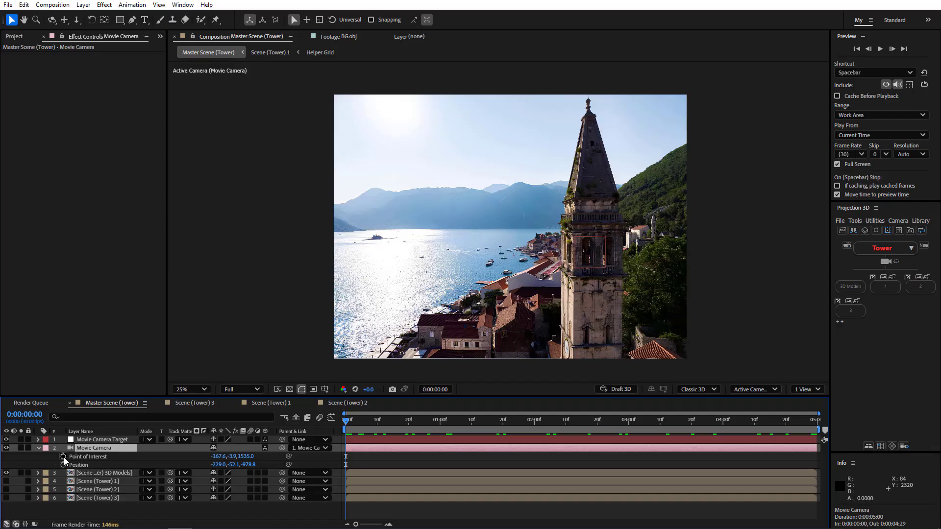
click(64, 456)
click(63, 465)
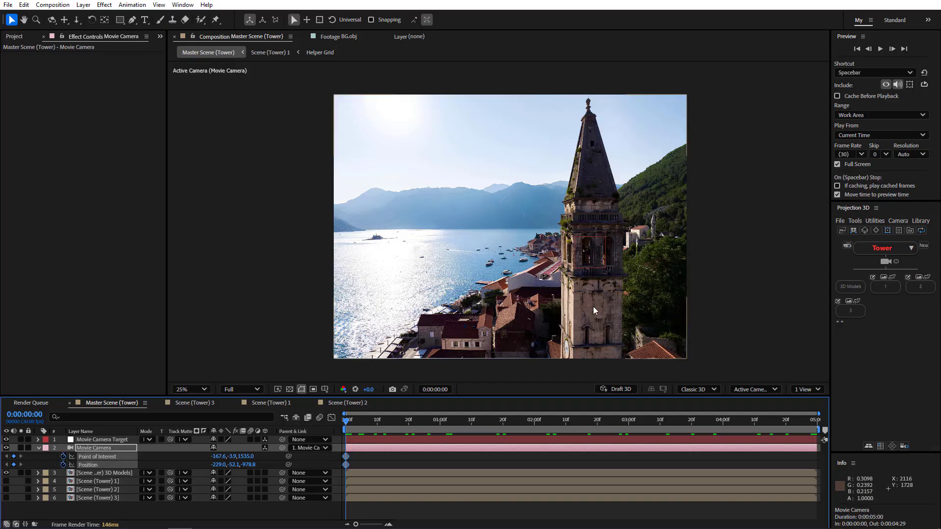
drag(588, 270, 590, 289)
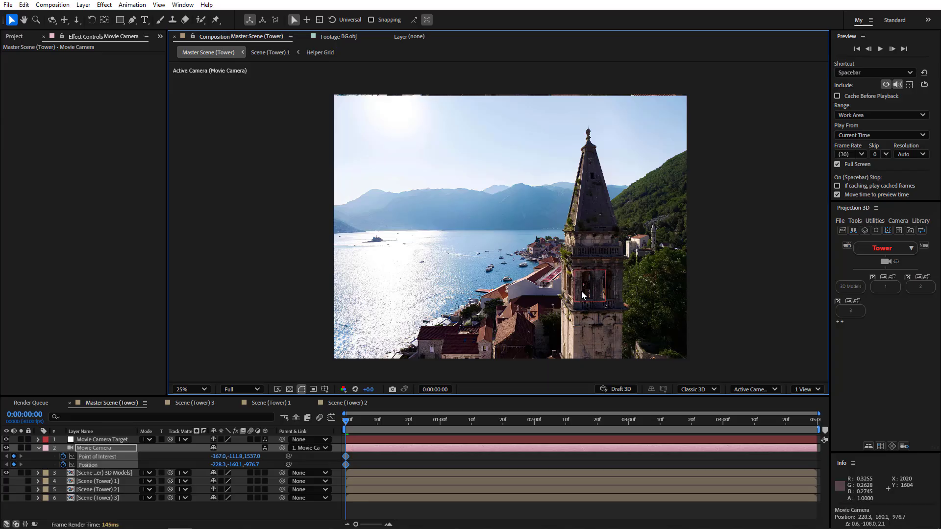
Lower the Movie Camera at 0:00:04:29 to position -229.6, 47.8, -980.7, and return to the first frame
drag(589, 423, 857, 429)
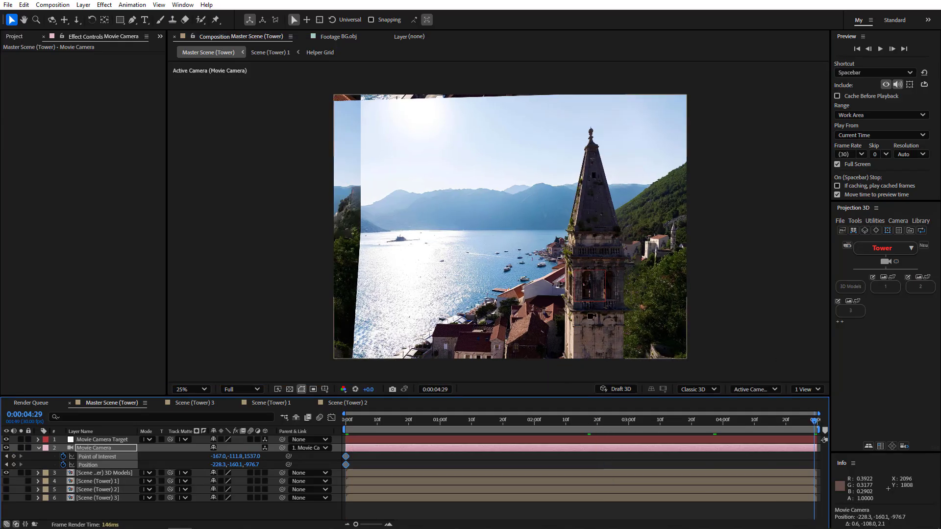
drag(594, 316, 591, 291)
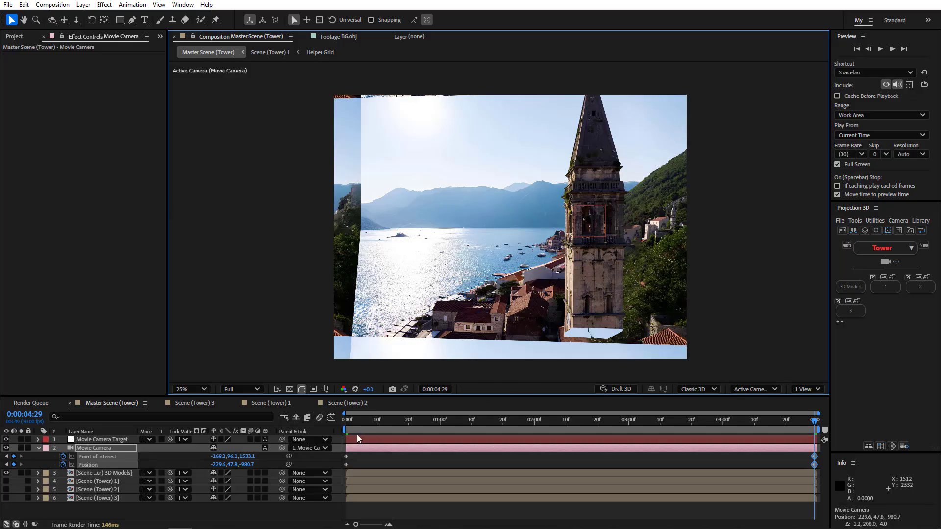
drag(355, 421, 239, 413)
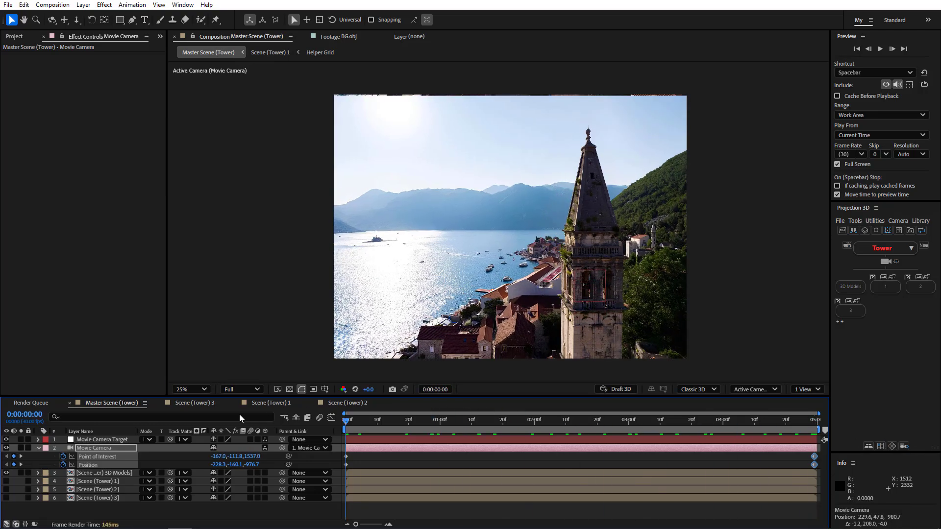
Fit the composition in the viewer, set the resolution to Half, and preview the camera animation full screen
click(188, 391)
click(196, 193)
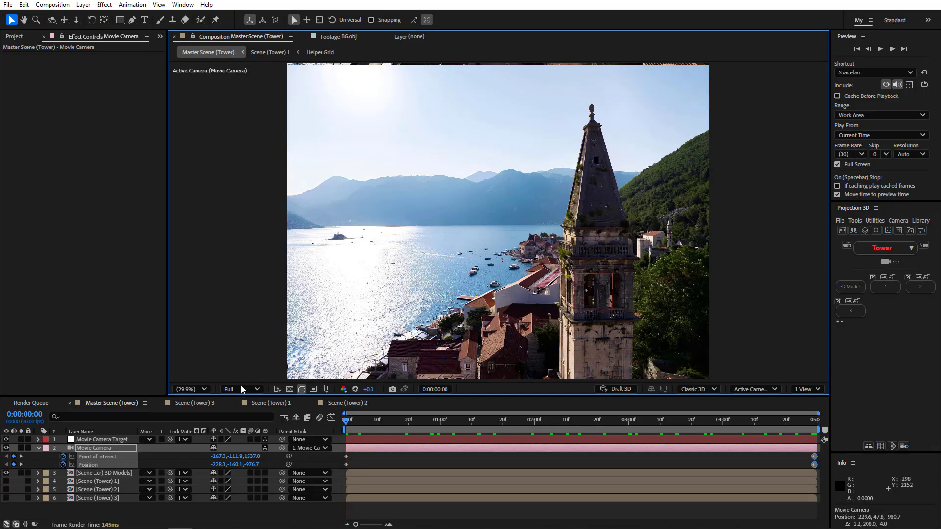
click(237, 389)
click(249, 436)
click(883, 49)
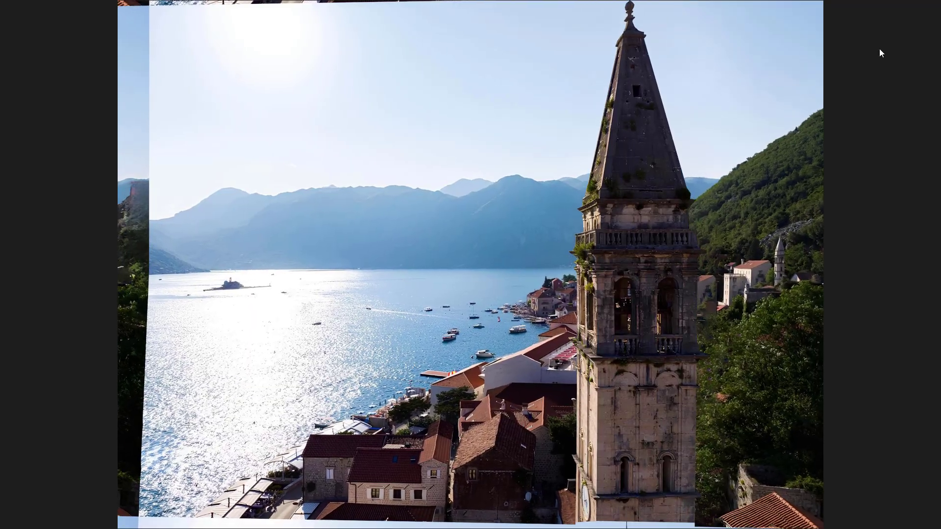
key(Escape)
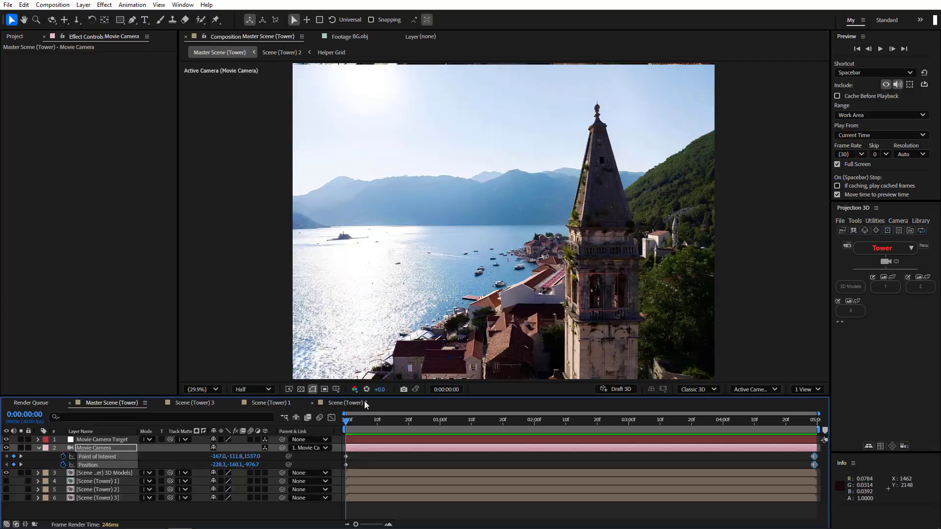
Go to 0:00:04:29 to check the uncovered edges, and open scene 3's projection image in Photoshop with Increase Canvas Size enabled
drag(346, 421, 842, 447)
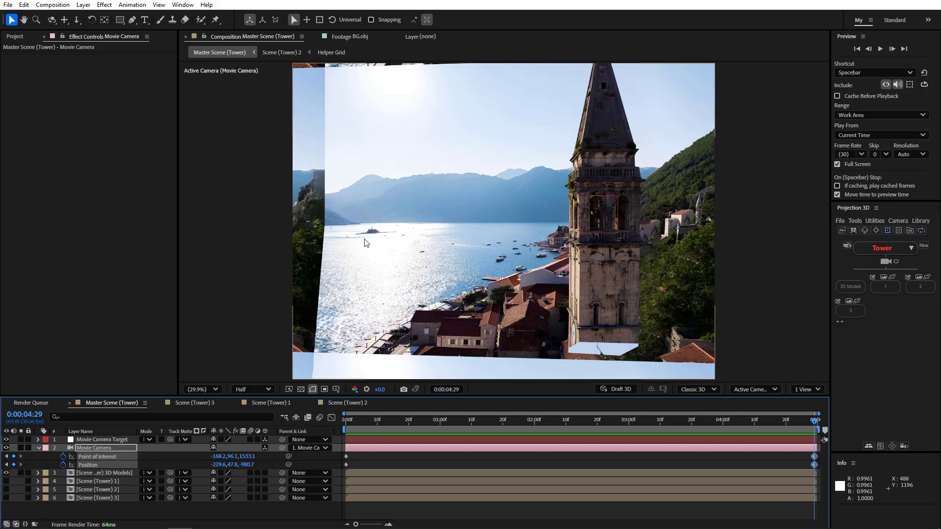
click(839, 302)
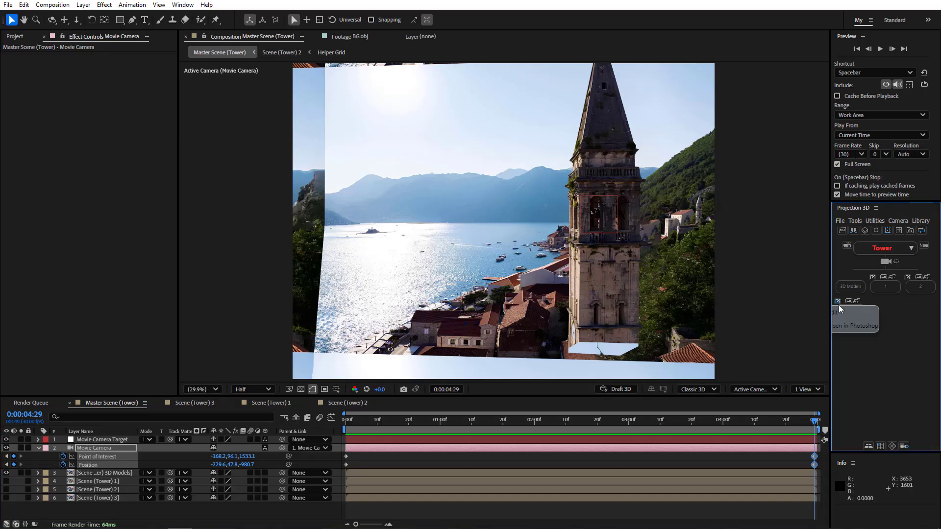
click(858, 326)
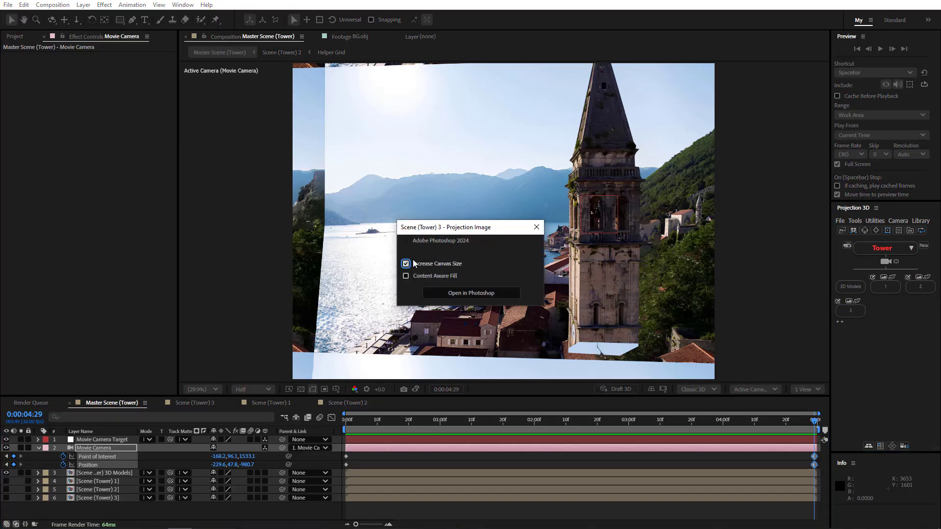
click(485, 296)
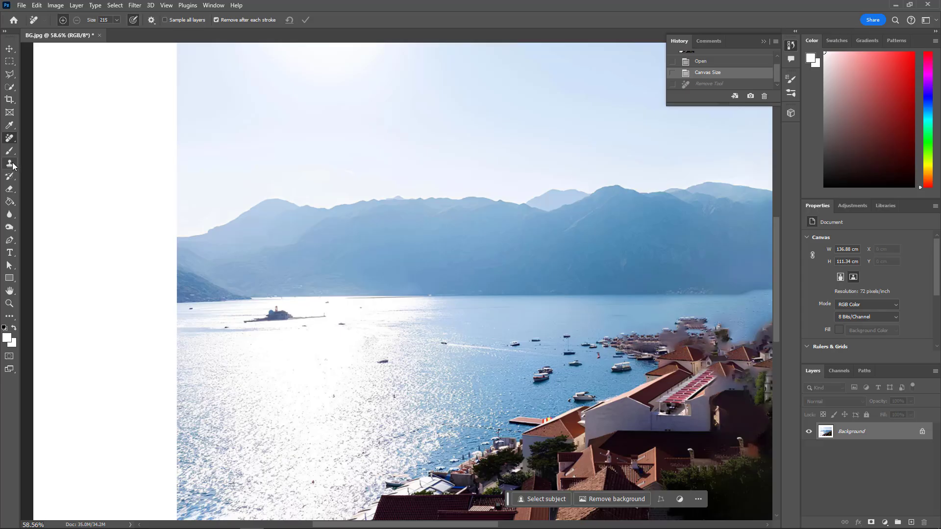
Extend the dark headland and the distant mountains into the blank area left of the photo with the Clone Stamp
click(12, 163)
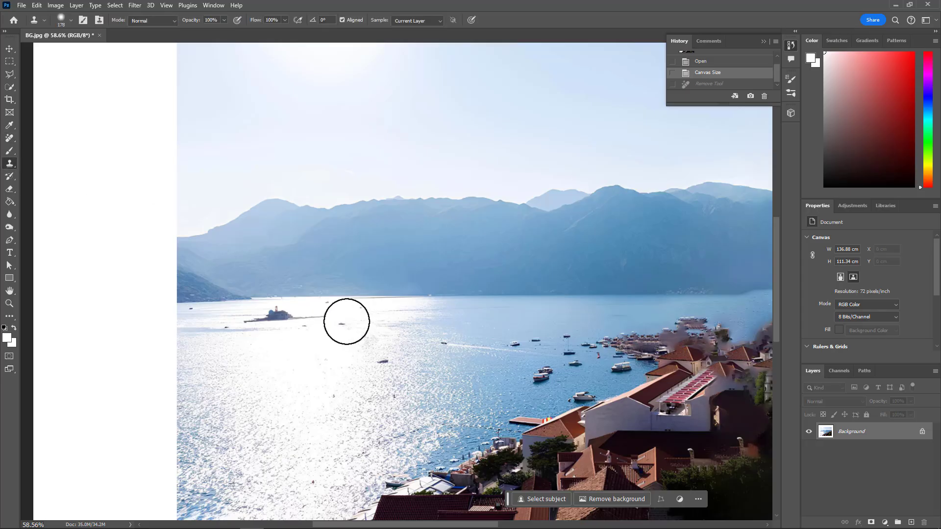
alt+click(198, 283)
click(172, 272)
click(143, 270)
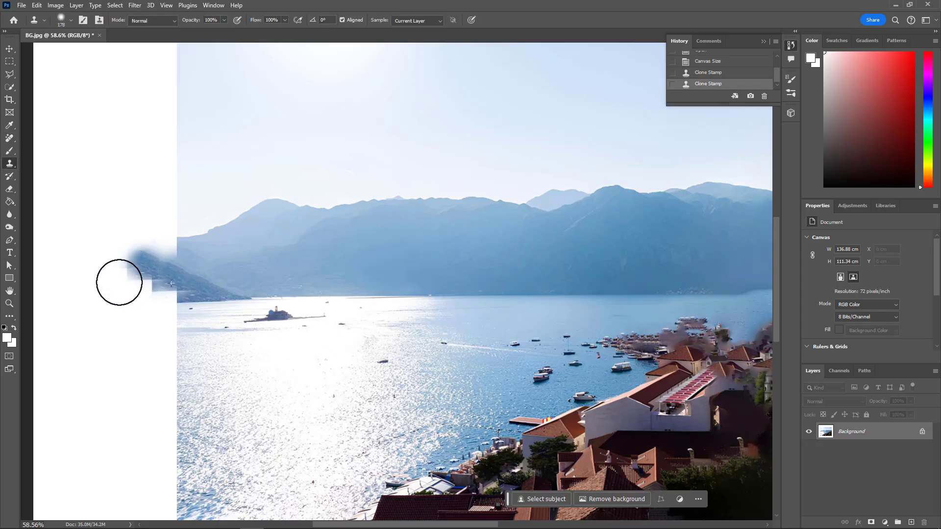
click(119, 281)
drag(214, 296, 105, 286)
alt+click(204, 297)
alt+click(219, 249)
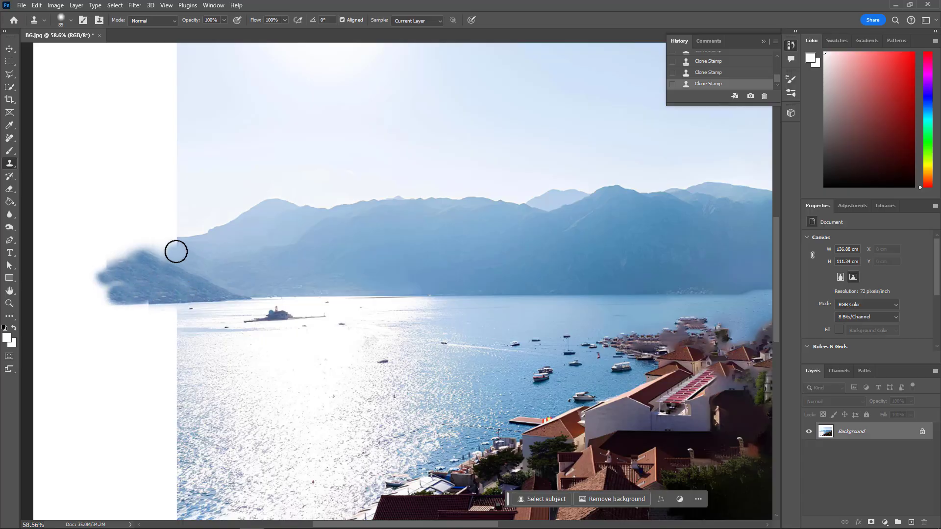
alt+click(205, 238)
mouse_move(177, 252)
mouse_down()
mouse_move(87, 239)
mouse_move(128, 262)
mouse_move(61, 289)
mouse_move(157, 296)
mouse_move(44, 291)
mouse_up()
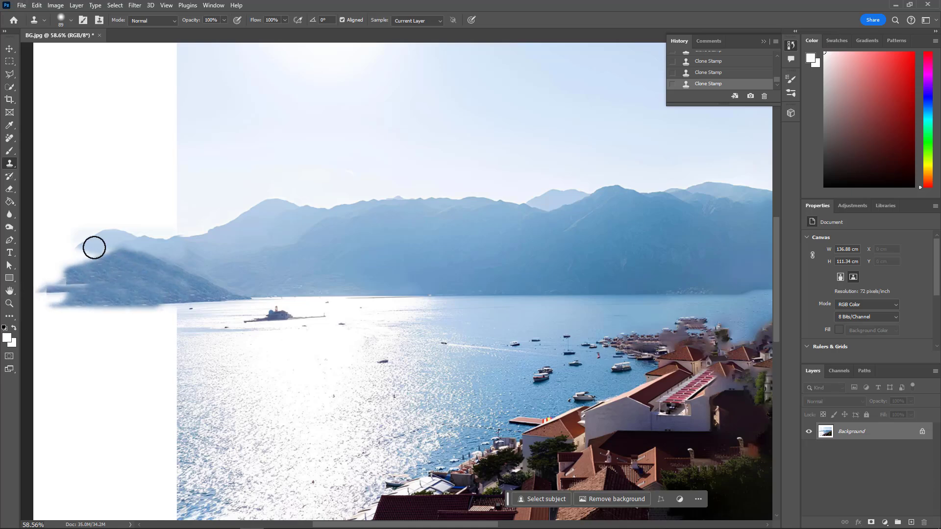
Clone the glittering water into the blank area left of the sea and blend the seams with the Remove tool
scroll(210, 275, down, 1)
scroll(202, 285, down, 2)
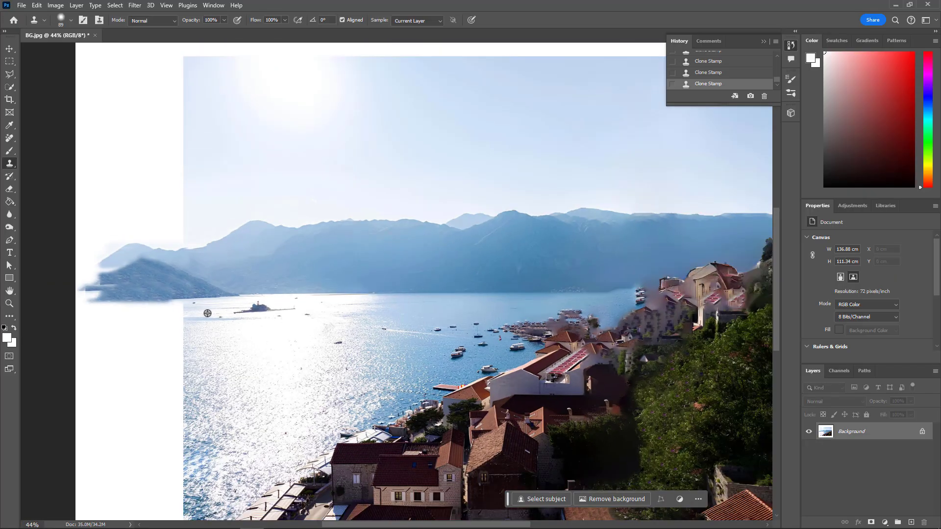
alt+click(208, 313)
mouse_move(156, 353)
mouse_down()
mouse_move(172, 313)
mouse_move(115, 332)
mouse_move(147, 368)
mouse_move(193, 369)
mouse_move(155, 414)
mouse_move(169, 400)
mouse_move(181, 416)
mouse_move(168, 506)
mouse_move(140, 454)
mouse_move(128, 495)
mouse_move(107, 409)
mouse_up()
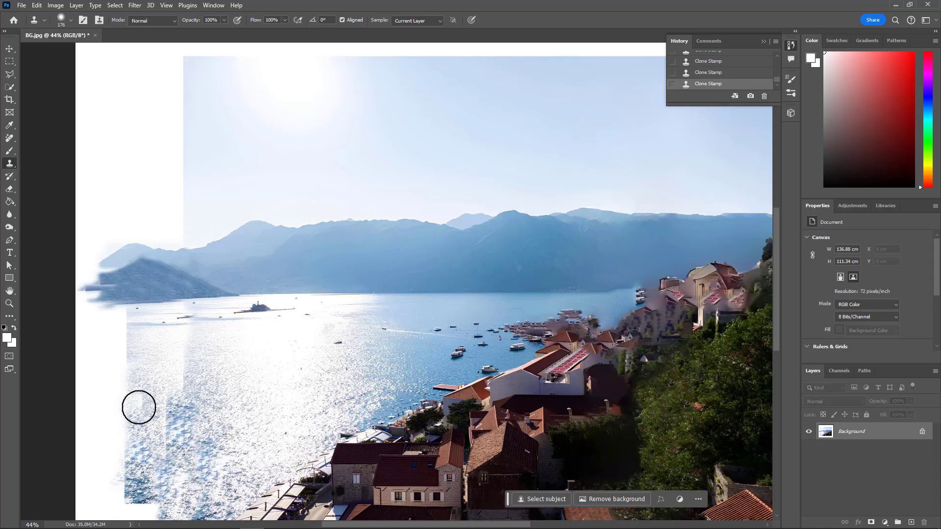
click(7, 138)
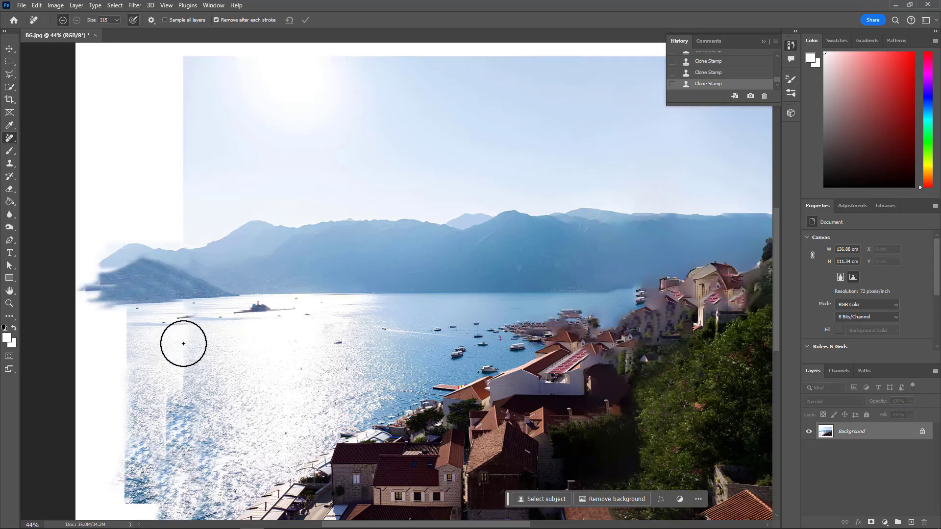
mouse_move(186, 337)
mouse_down()
mouse_move(188, 493)
mouse_move(117, 509)
mouse_move(132, 504)
mouse_move(119, 311)
mouse_up()
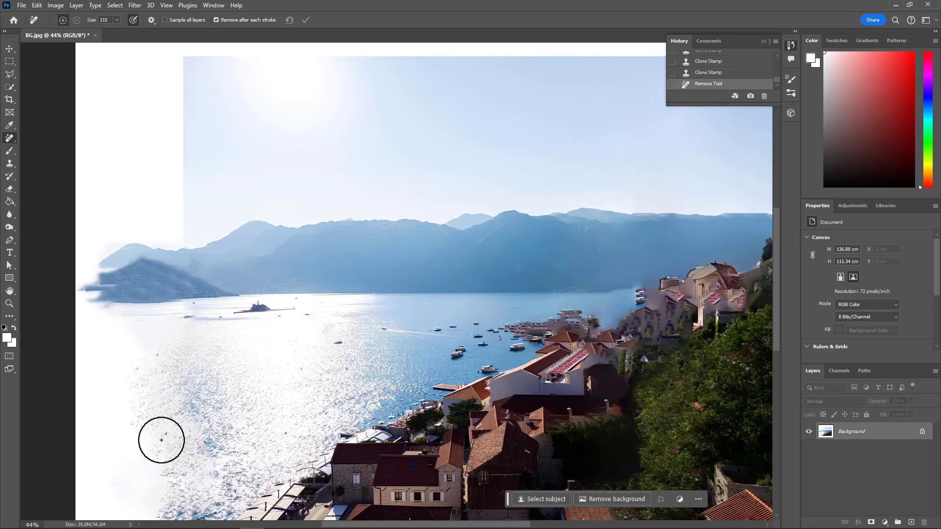
mouse_move(138, 421)
mouse_down()
mouse_move(132, 496)
mouse_move(143, 498)
mouse_move(150, 449)
mouse_up()
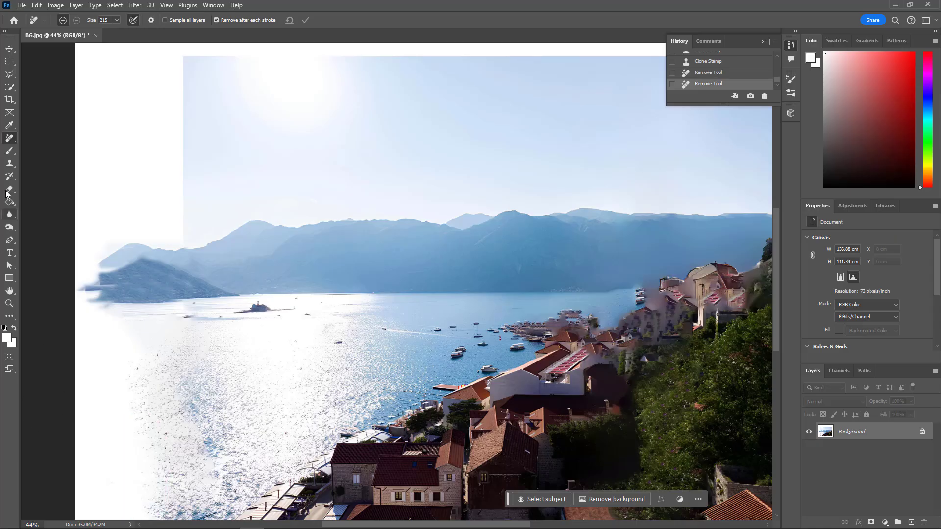
Extend the cloned water farther toward the canvas's left edge with additional Clone Stamp strokes sampled from the sea
click(9, 164)
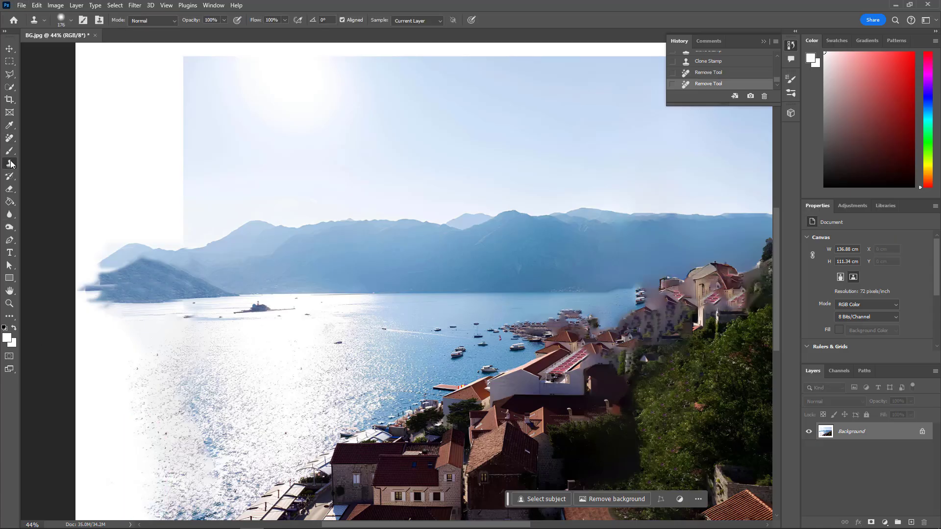
alt+click(183, 488)
drag(139, 501, 143, 456)
drag(142, 345, 58, 363)
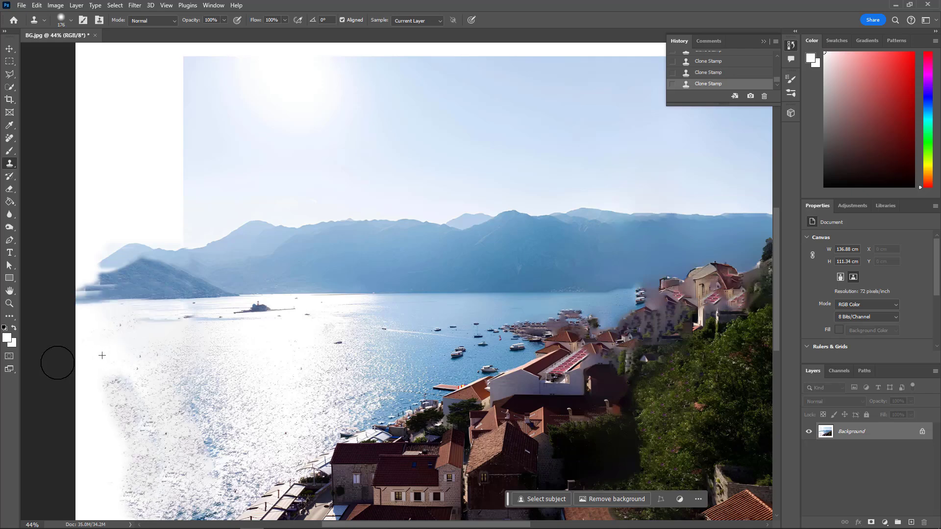
alt+click(170, 407)
mouse_move(140, 372)
mouse_down()
mouse_move(87, 337)
mouse_move(63, 342)
mouse_up()
Clean up the extended headland and mountain slope at the canvas's left edge using the Remove tool at size 165
alt+click(162, 281)
drag(192, 253, 202, 254)
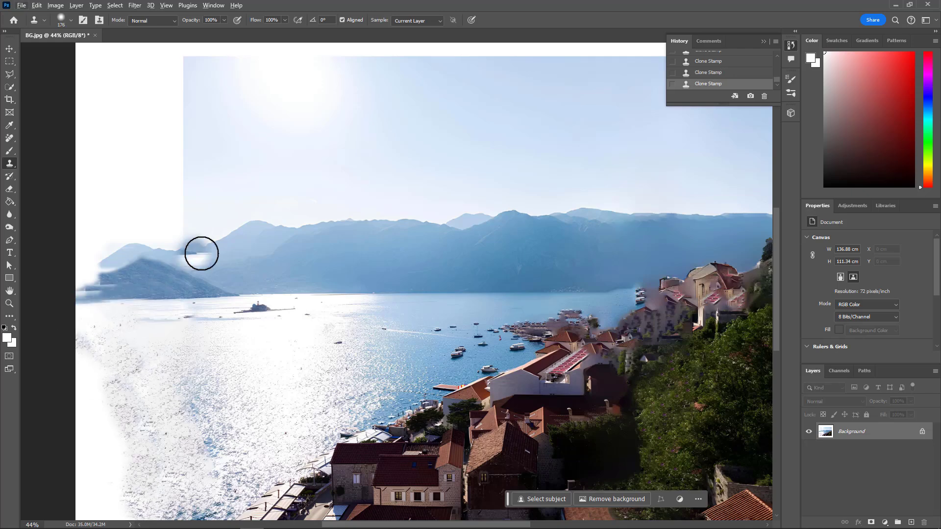
click(10, 139)
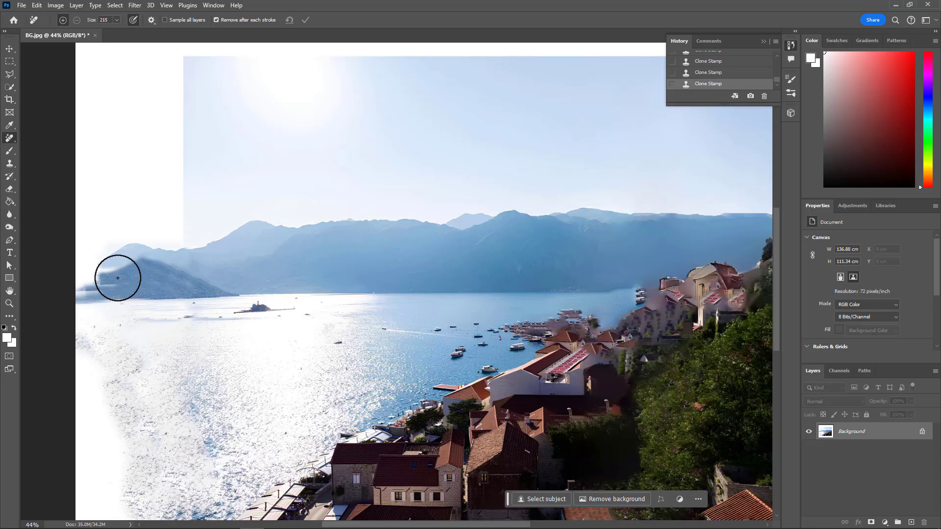
alt+right_click(118, 275)
mouse_move(118, 268)
mouse_down()
mouse_move(86, 283)
mouse_move(102, 285)
mouse_up()
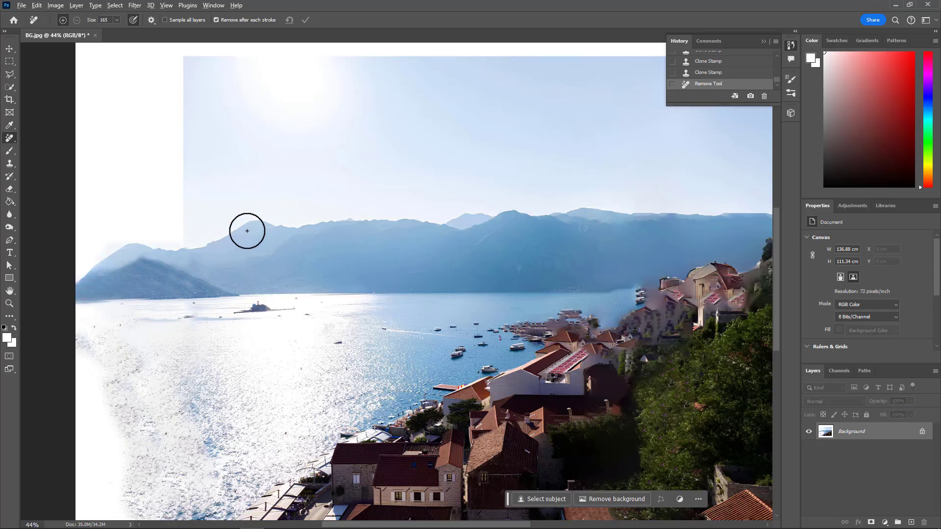
Extend the sky beyond the photo's left and upper edges with Remove tool strokes along the borders
scroll(215, 205, down, 1)
mouse_move(181, 229)
mouse_down()
mouse_move(181, 71)
mouse_move(156, 196)
mouse_move(165, 228)
mouse_move(129, 216)
mouse_move(134, 91)
mouse_move(123, 207)
mouse_move(154, 108)
mouse_move(142, 84)
mouse_move(179, 72)
mouse_up()
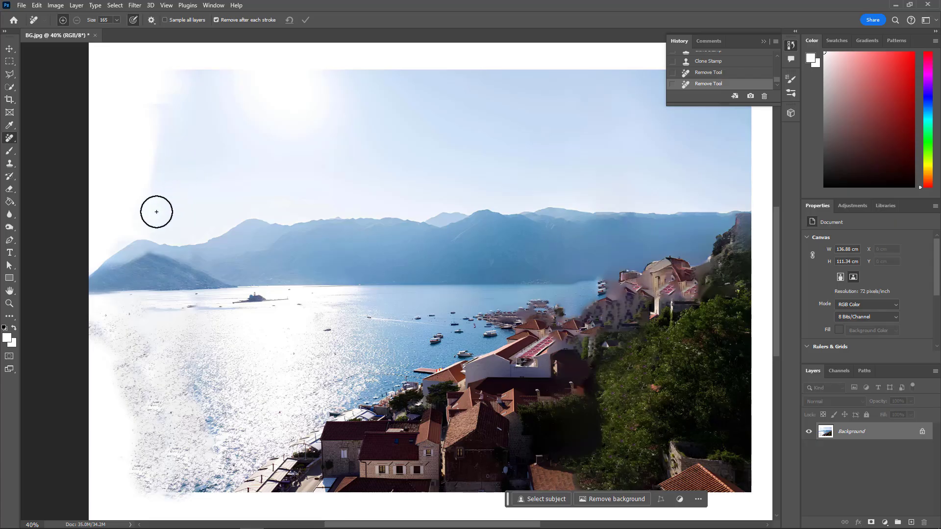
mouse_move(156, 210)
mouse_down()
mouse_move(130, 139)
mouse_move(146, 76)
mouse_move(153, 166)
mouse_move(167, 85)
mouse_move(159, 78)
mouse_move(107, 148)
mouse_move(104, 205)
mouse_move(143, 226)
mouse_move(160, 164)
mouse_move(124, 221)
mouse_move(120, 177)
mouse_up()
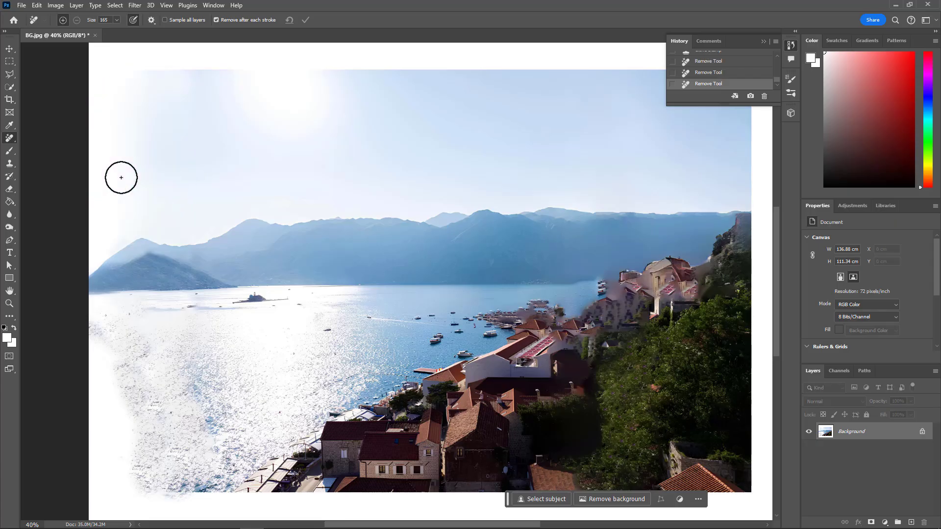
scroll(269, 197, down, 3)
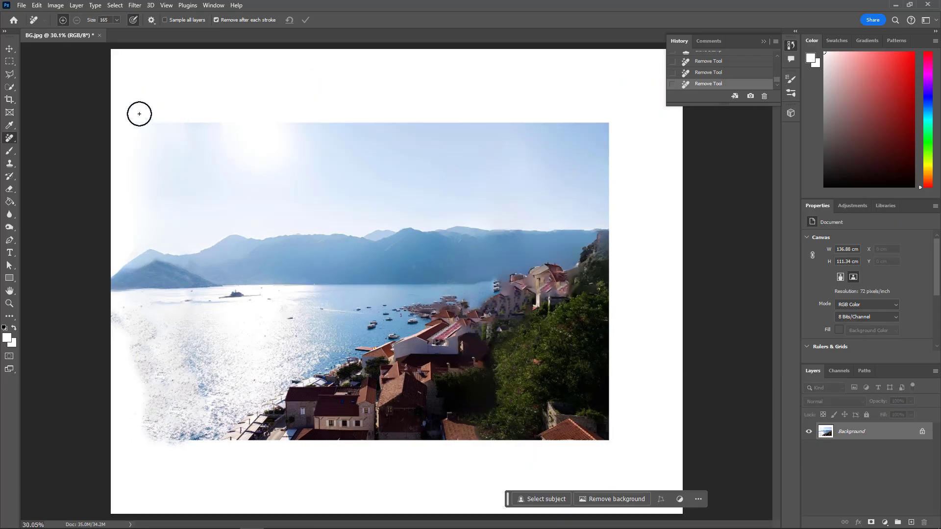
mouse_move(140, 114)
mouse_down()
mouse_move(244, 101)
mouse_move(626, 113)
mouse_move(543, 122)
mouse_move(139, 123)
mouse_move(298, 106)
mouse_move(595, 103)
mouse_up()
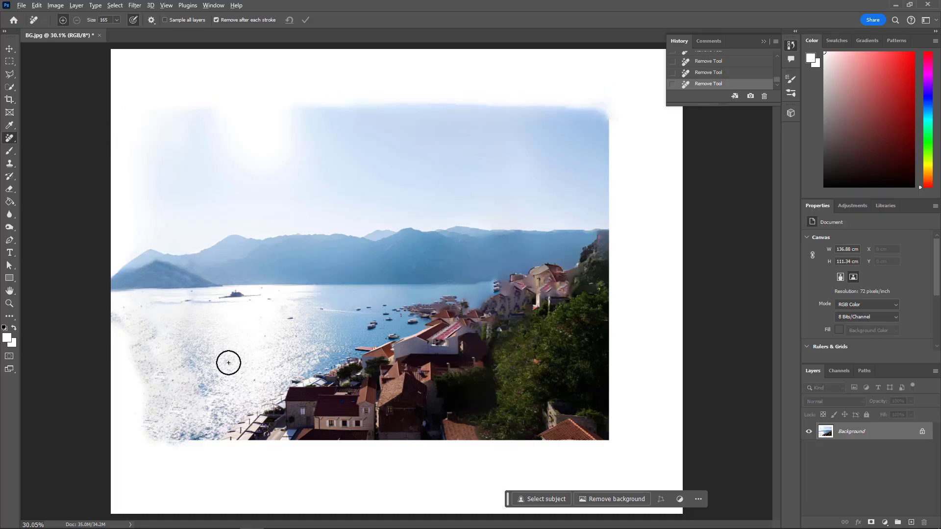
Remove the small speedboat at the head of the white wake using the Remove tool at size 19
scroll(228, 362, up, 2)
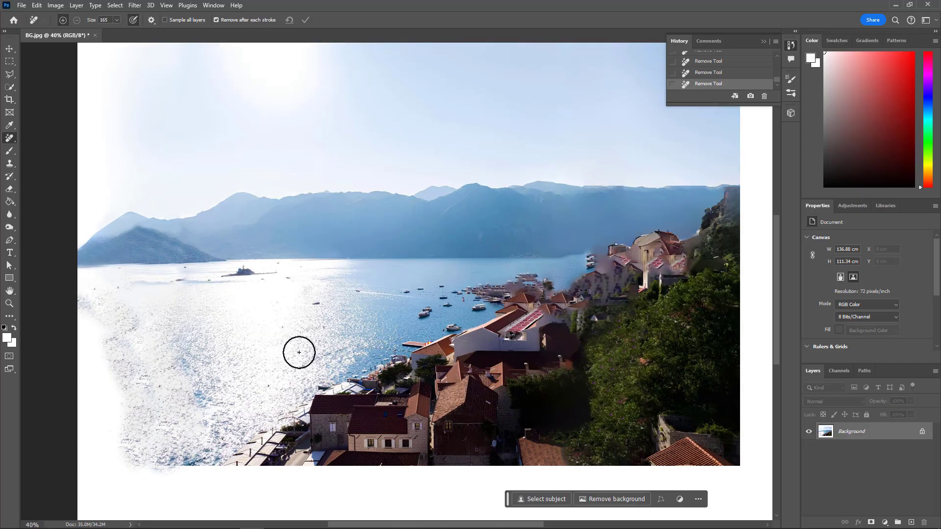
scroll(349, 332, up, 5)
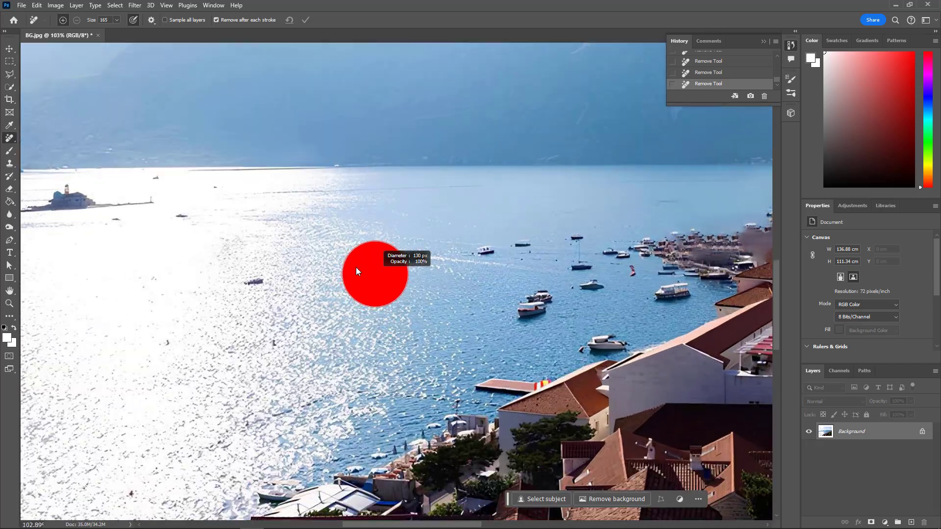
mouse_move(356, 267)
mouse_down()
mouse_move(342, 267)
mouse_move(354, 246)
mouse_up()
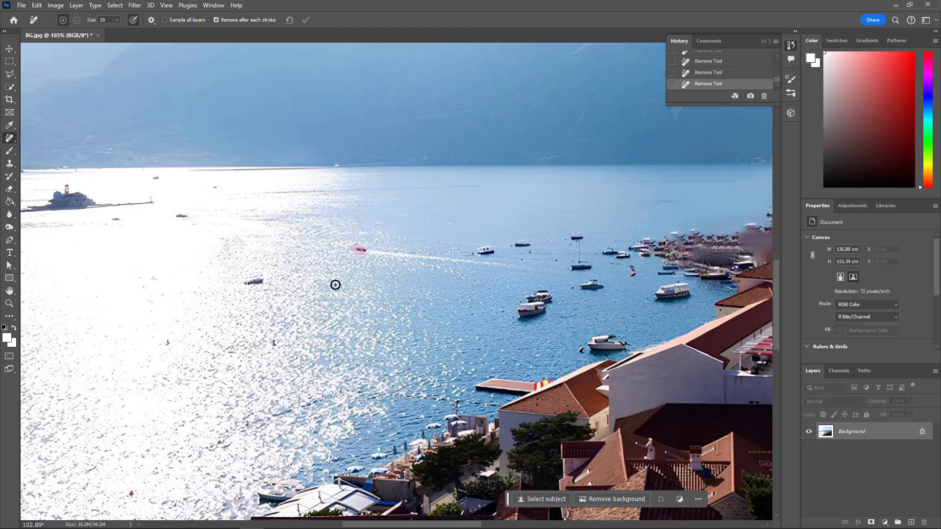
scroll(327, 288, down, 5)
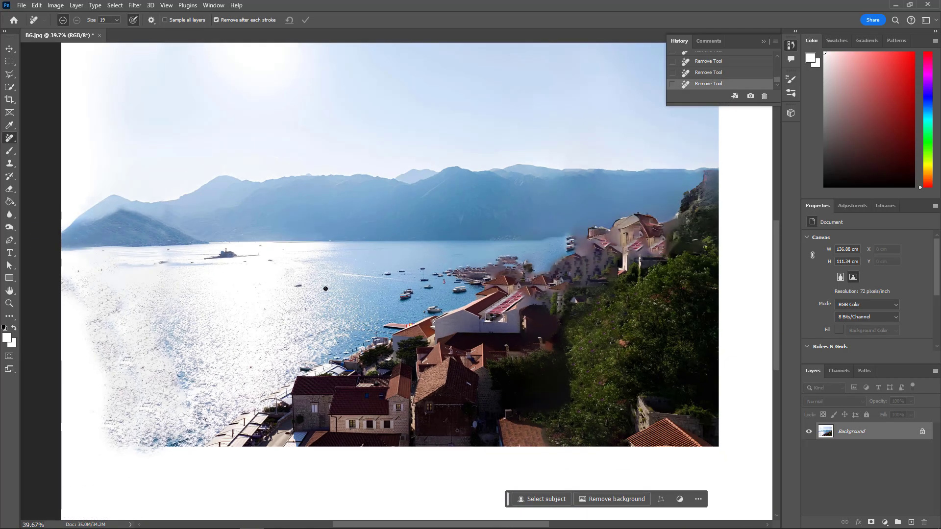
Save a copy over BG.jpg in the images folder with JPEG quality 12, and return to After Effects
scroll(326, 289, down, 2)
key(ctrl+alt+s)
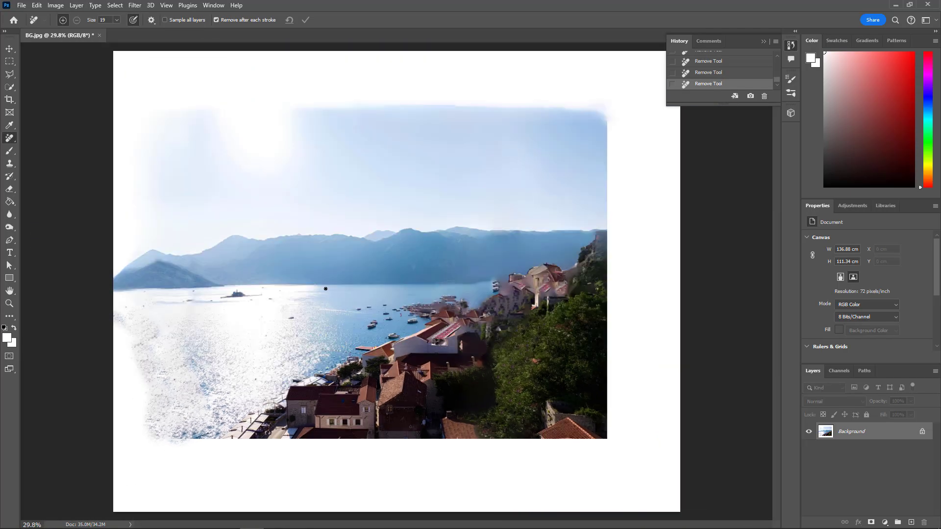
double_click(102, 87)
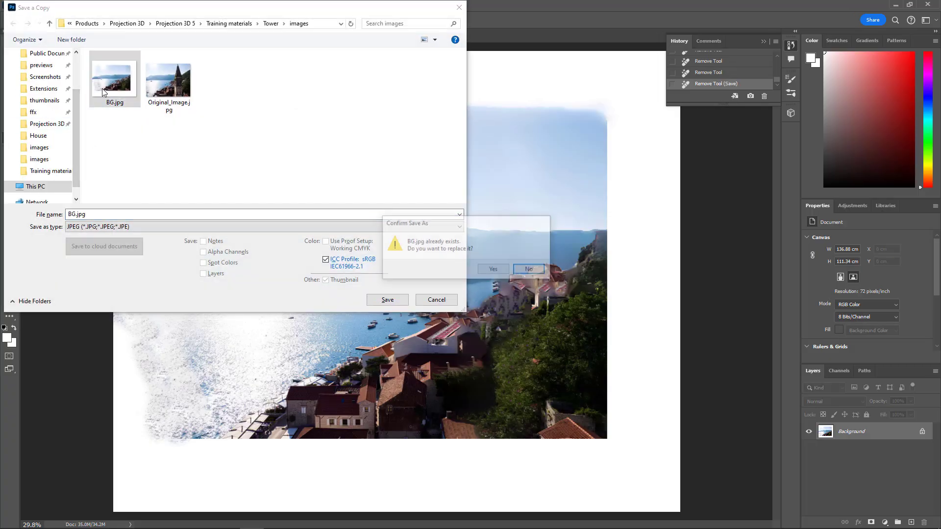
click(498, 270)
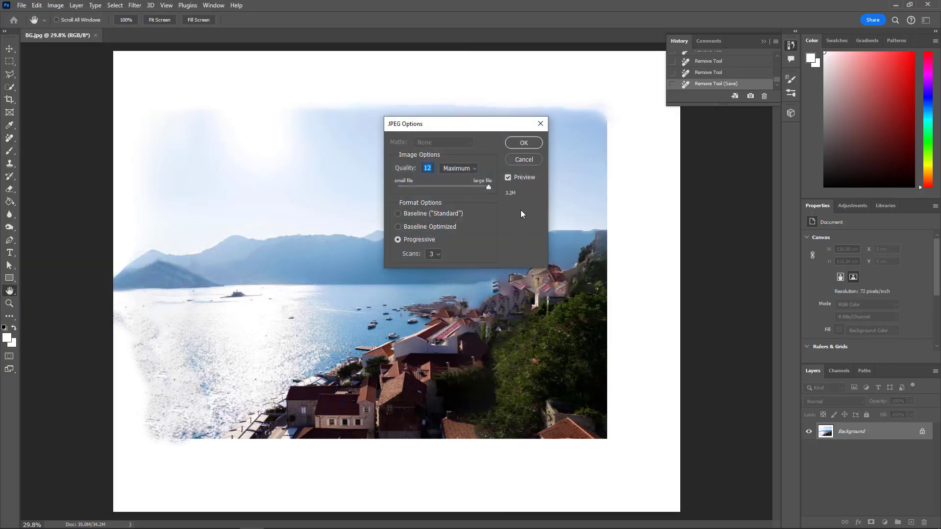
click(523, 143)
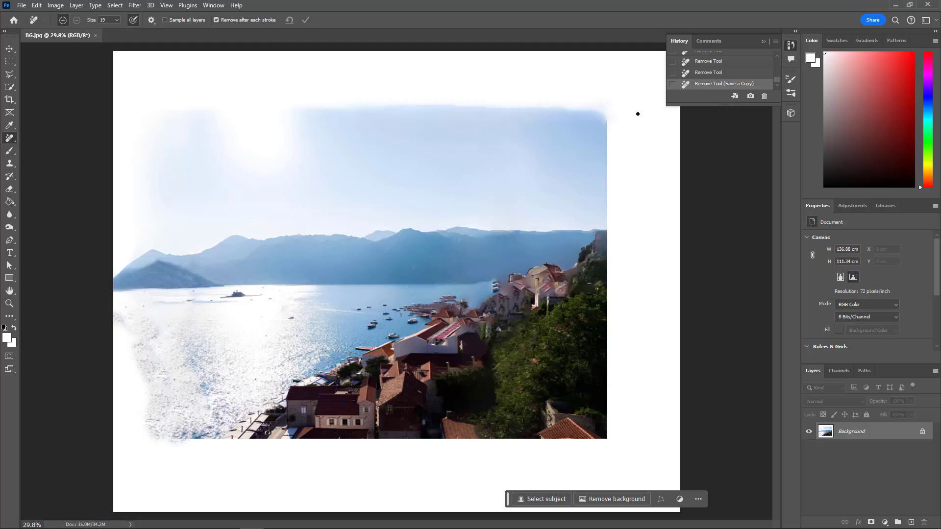
click(929, 5)
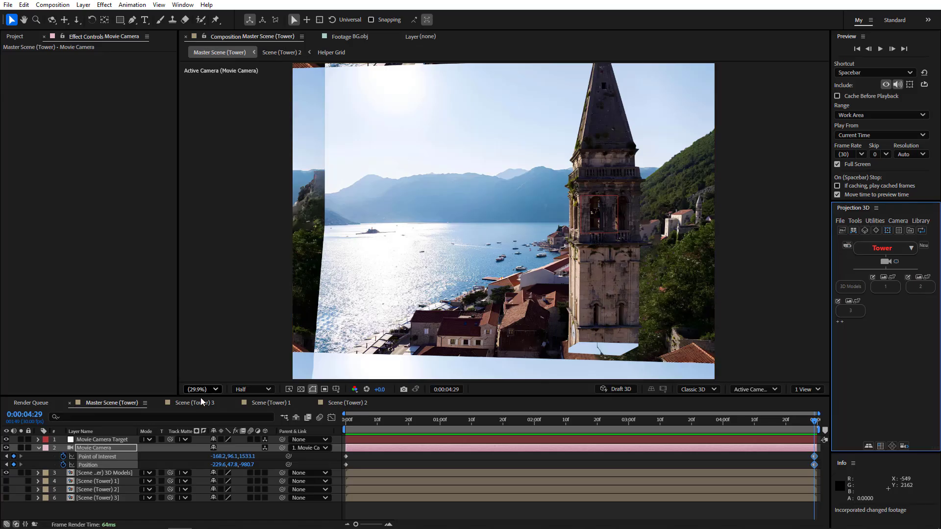
Open Scene (Tower) 3 and replace its projection image with BG.jpg from the images folder
click(198, 404)
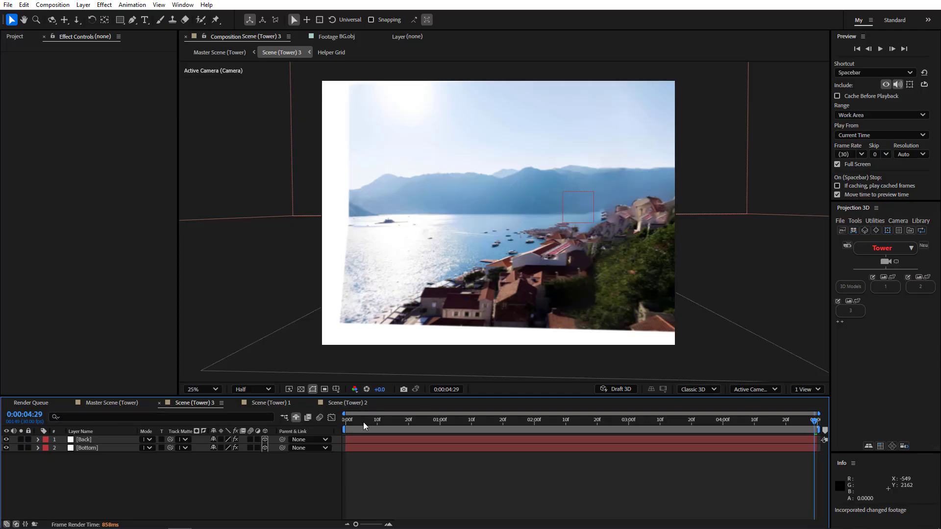
drag(364, 423, 880, 452)
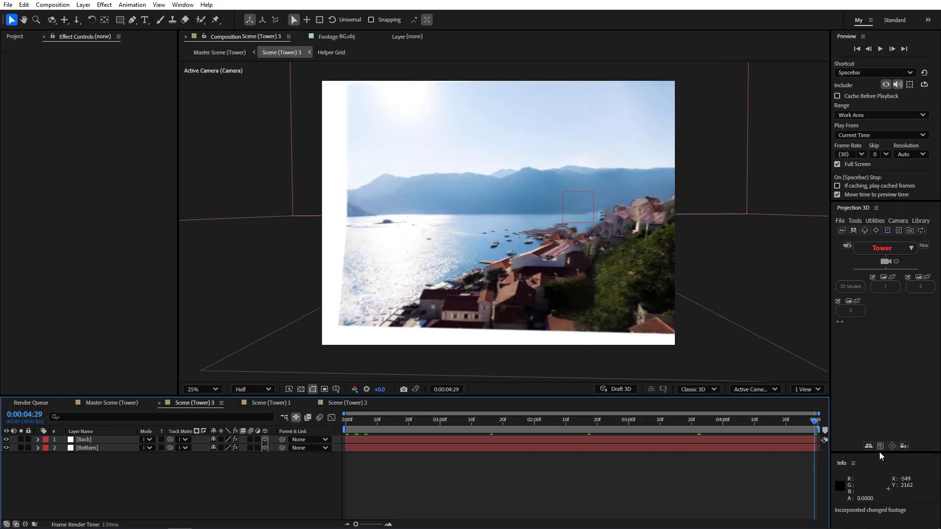
click(858, 300)
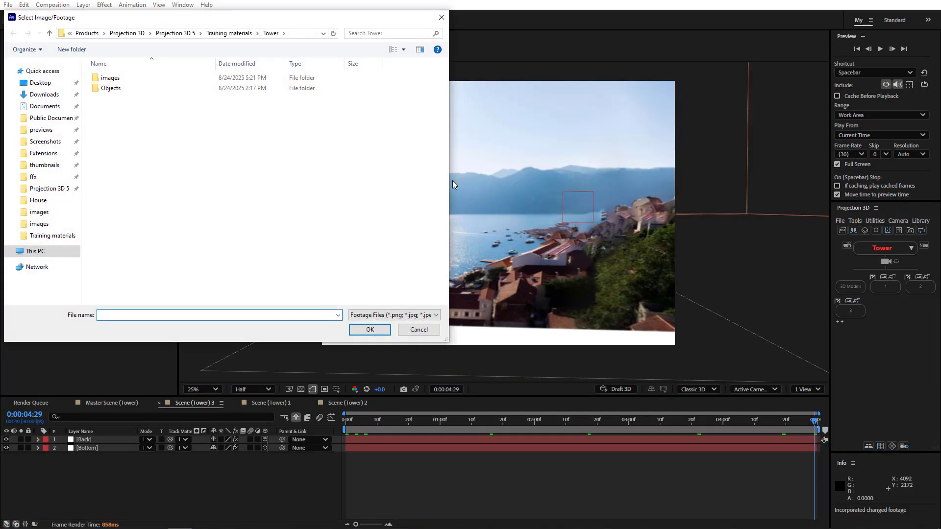
double_click(113, 78)
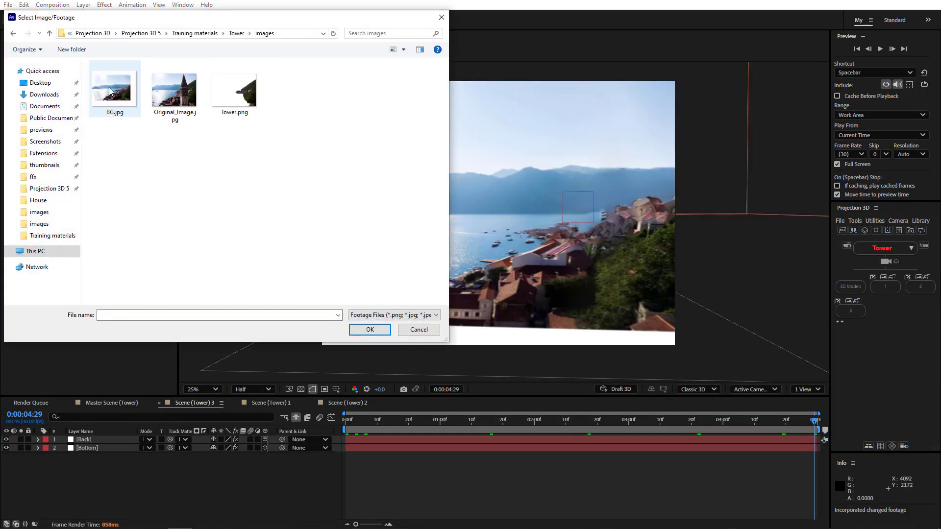
double_click(109, 91)
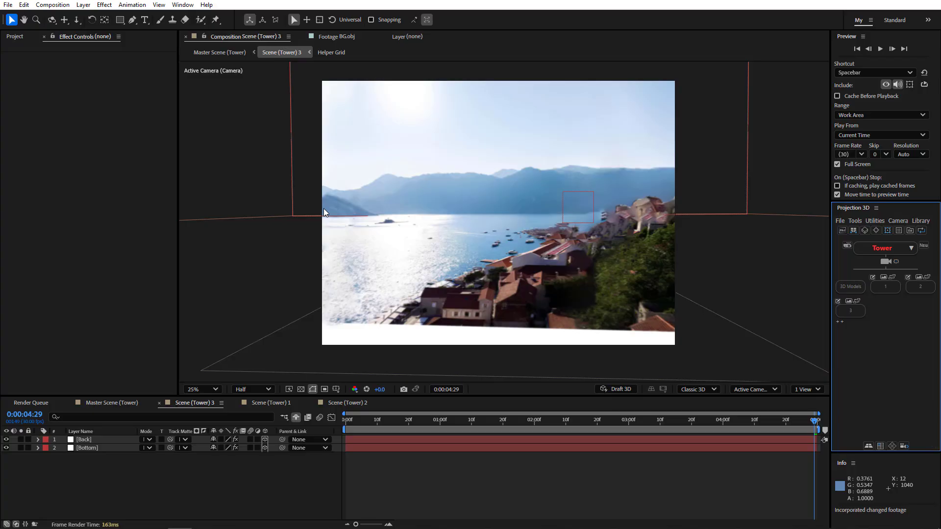
Export the Back and Bottom layers as a Wavefront OBJ named BG with model smoothing 8, replacing the existing file
drag(76, 469, 104, 440)
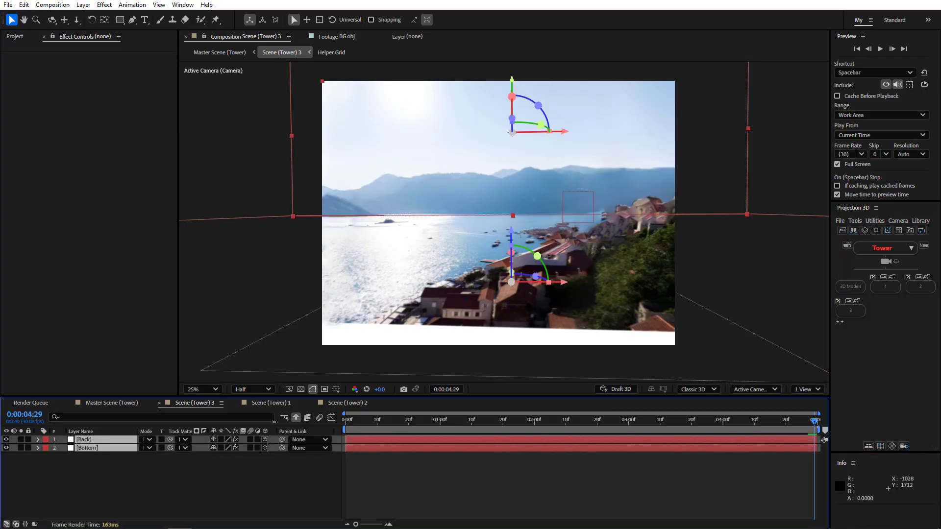
click(838, 323)
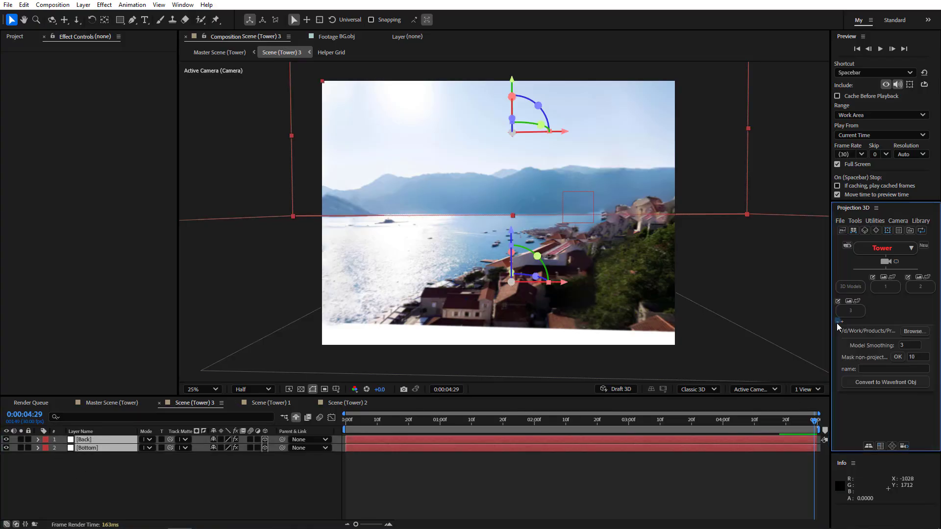
click(877, 368)
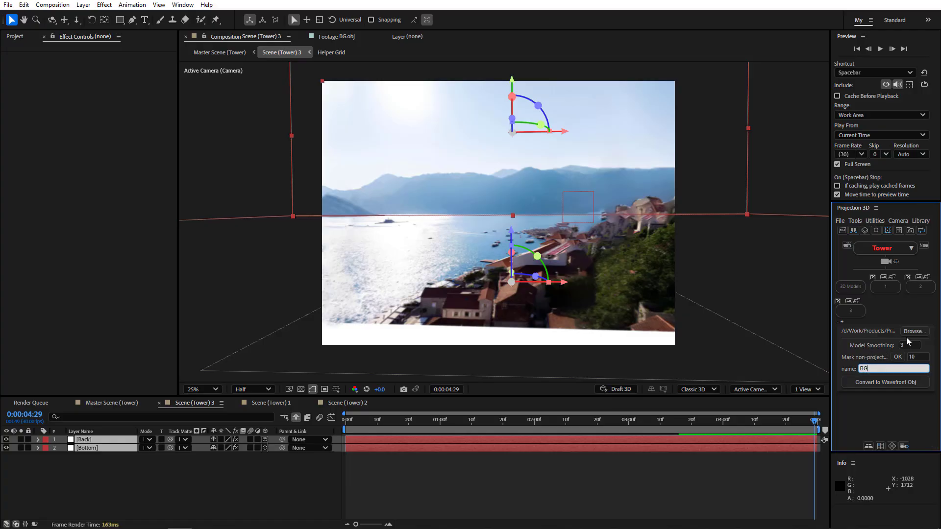
click(908, 344)
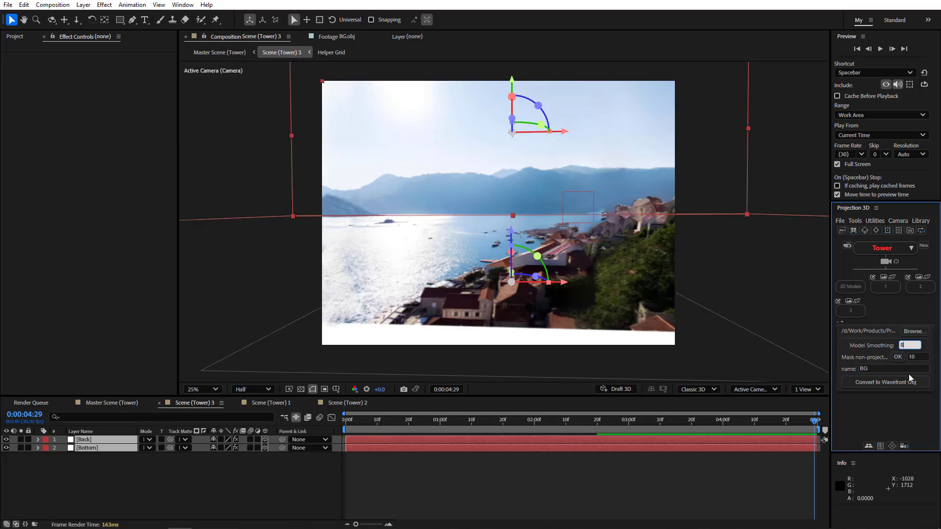
click(889, 383)
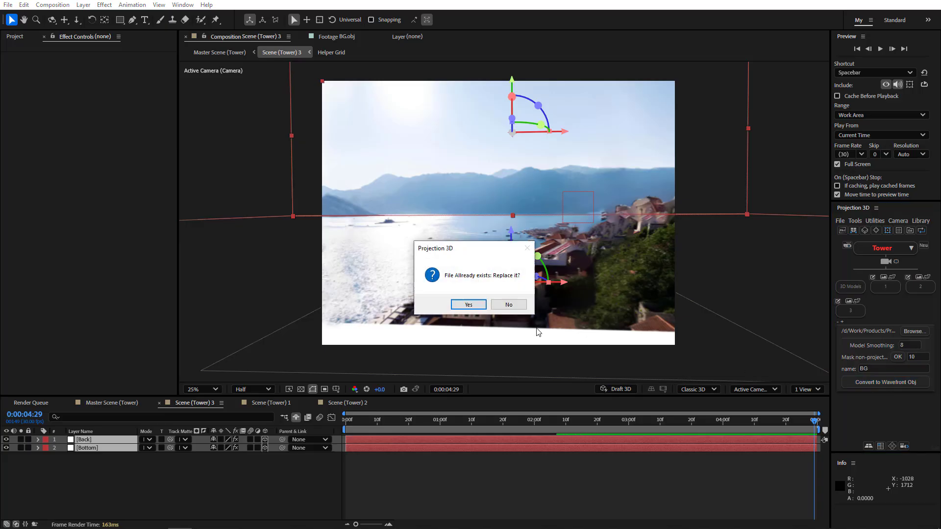
click(467, 304)
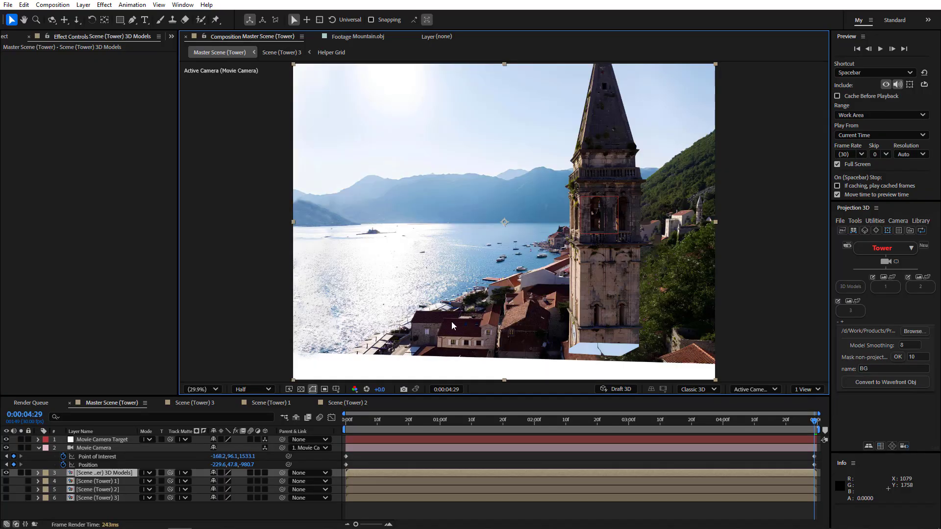
Check the camera move from start to end in the master scene, and collapse the Movie Camera's properties
drag(365, 419, 909, 511)
drag(734, 479, 245, 469)
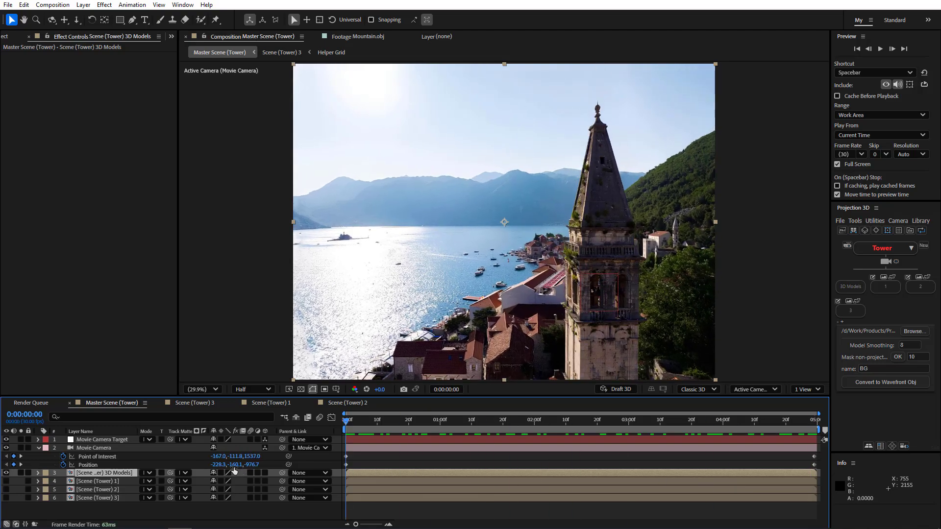
click(38, 448)
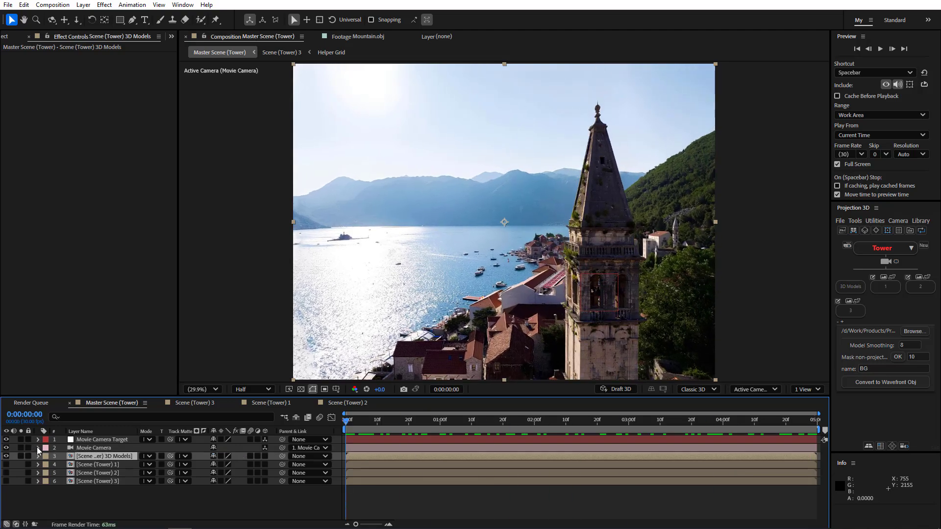
click(92, 488)
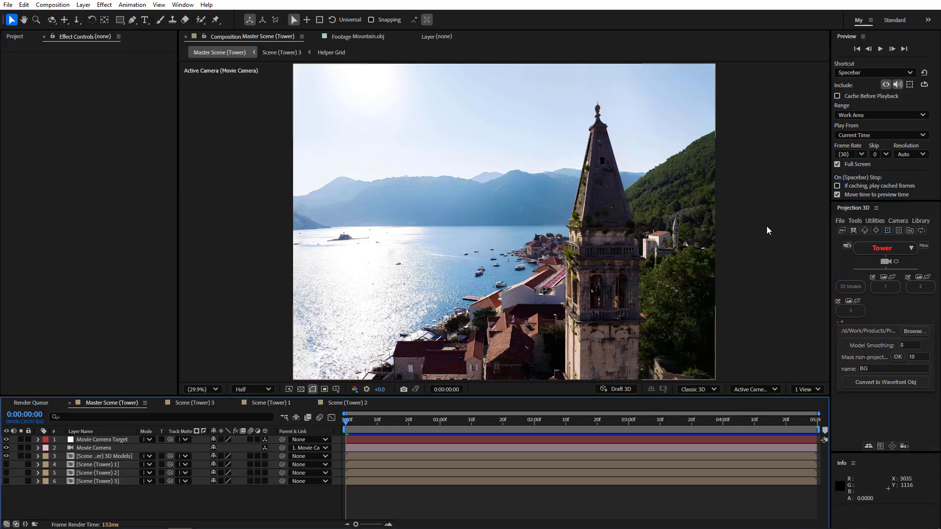
Add a new projection scene to the Tower master scene at the first frame and open Scene (Tower) 4
click(846, 246)
click(851, 258)
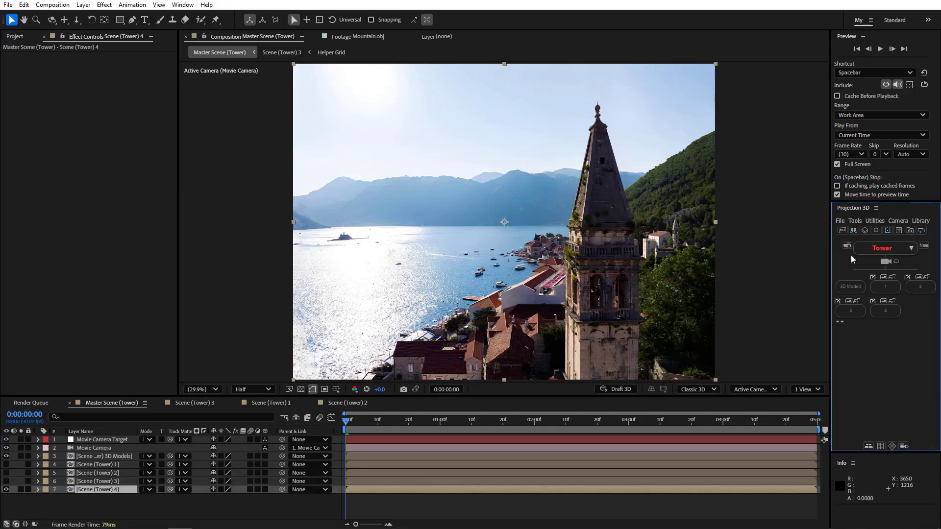
double_click(110, 490)
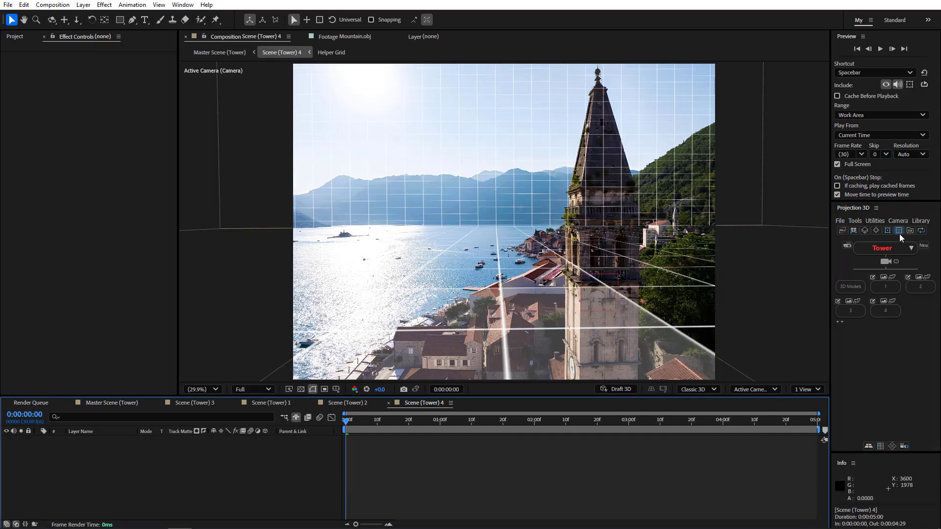
Create a projection surface from the grid properties with only the Bottom plane enabled
click(899, 231)
click(844, 263)
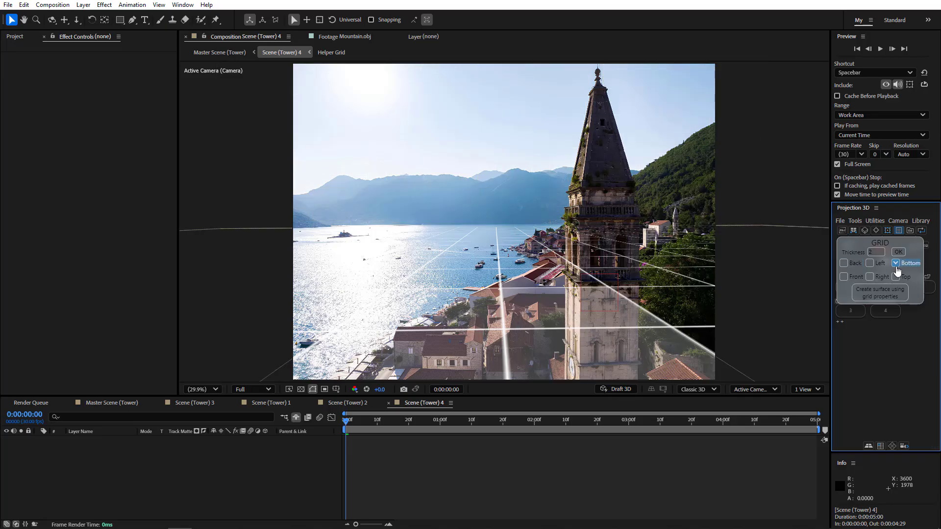
click(880, 293)
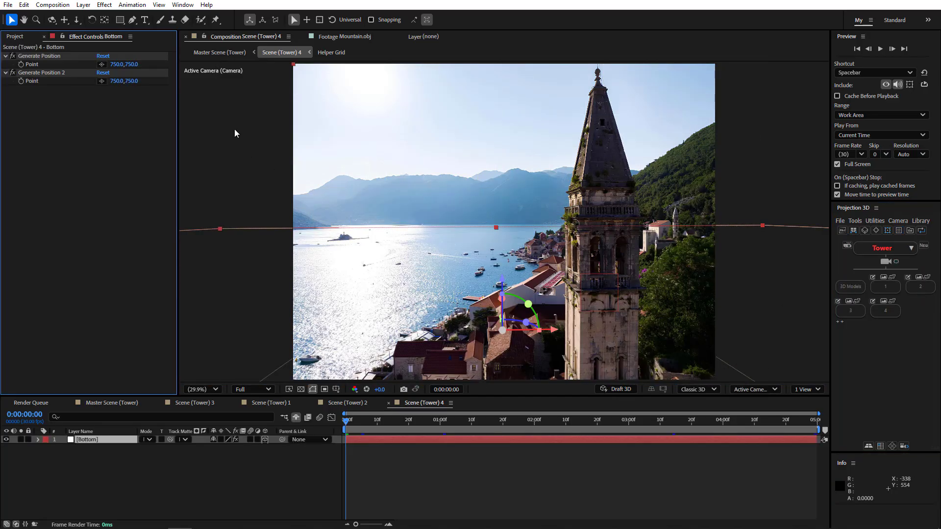
Draw a closed Pen mask on the Bottom layer around the sea, following the shoreline, the horizon and the area beyond the photo's left edge
key(h)
drag(349, 365, 341, 298)
key(g)
click(338, 322)
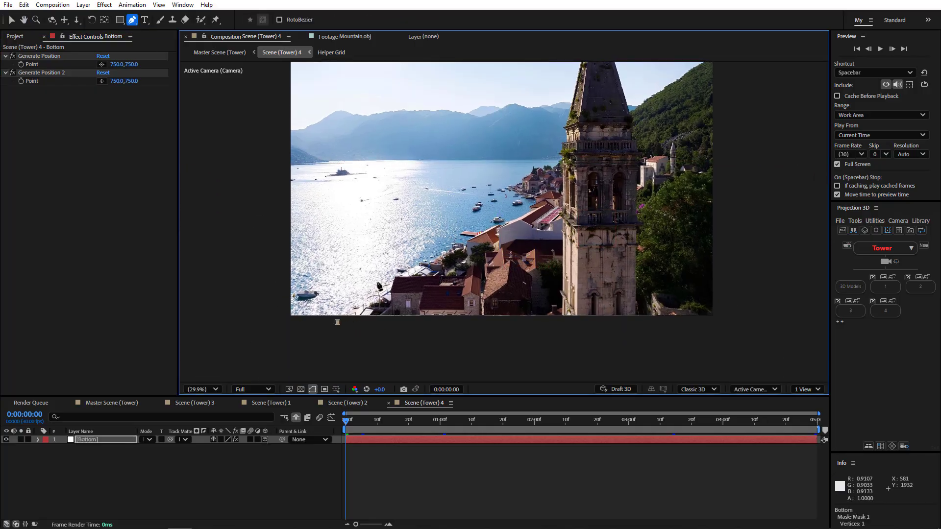
click(387, 278)
click(454, 241)
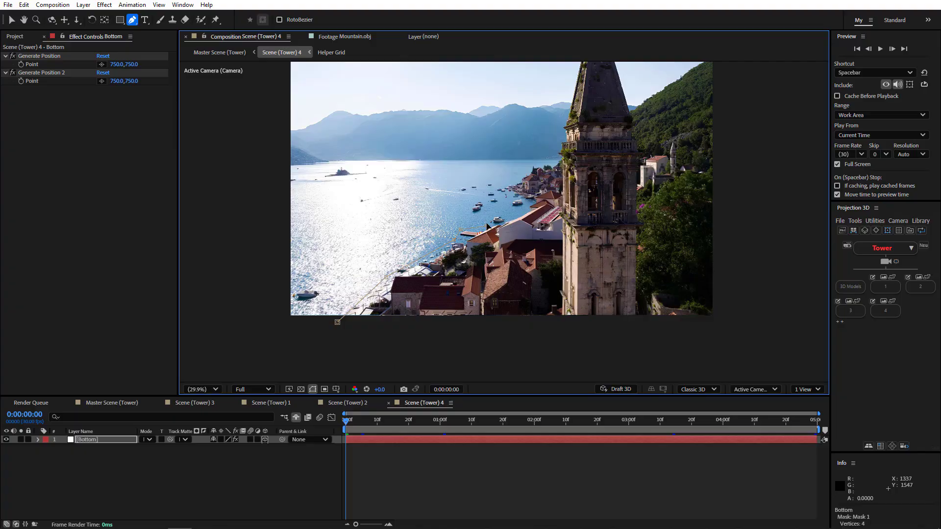
click(521, 176)
click(540, 161)
click(382, 162)
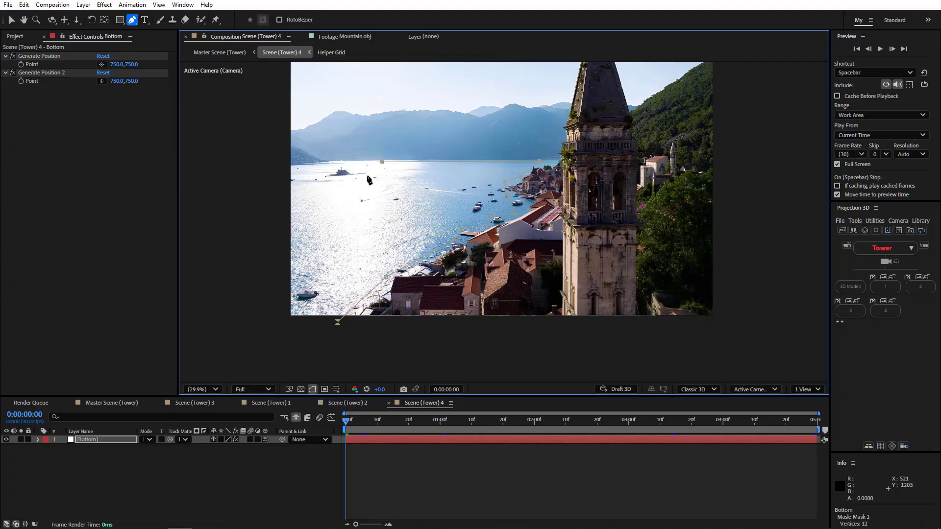
click(367, 177)
click(283, 185)
click(266, 344)
click(337, 323)
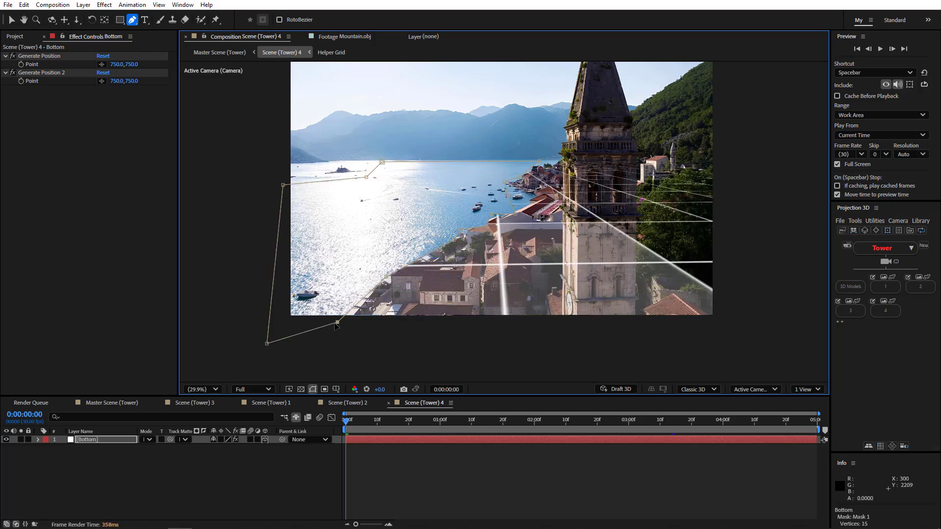
Move the mask's outer left and lower vertices farther outside the frame to cover the water through the last frame
drag(337, 323, 304, 345)
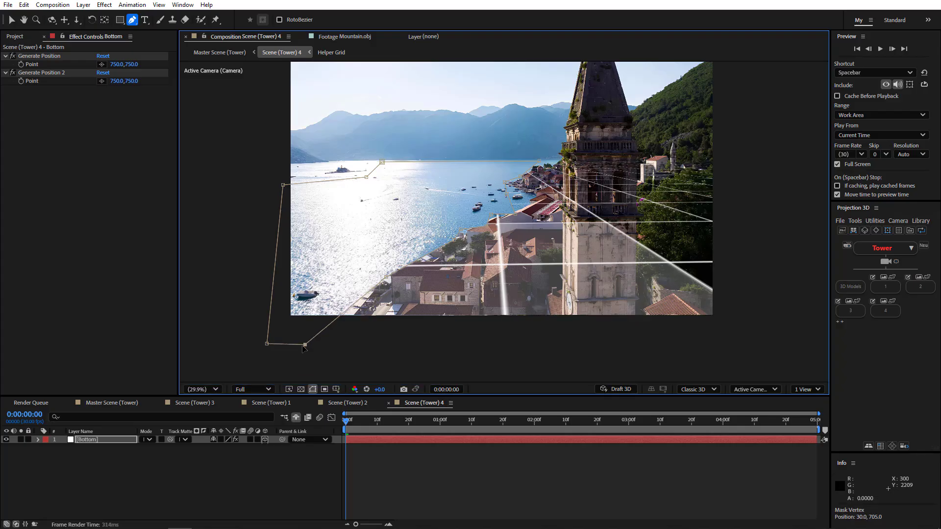
drag(410, 422, 893, 452)
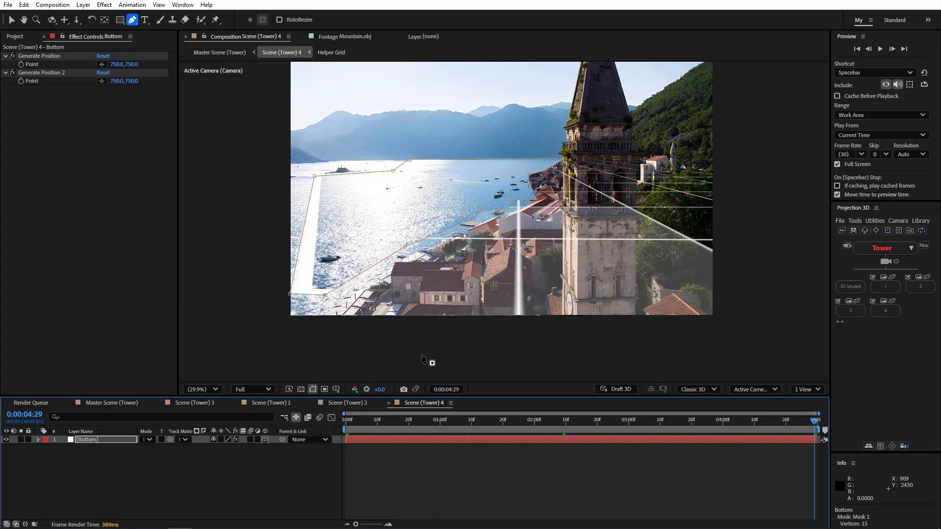
drag(314, 176, 286, 176)
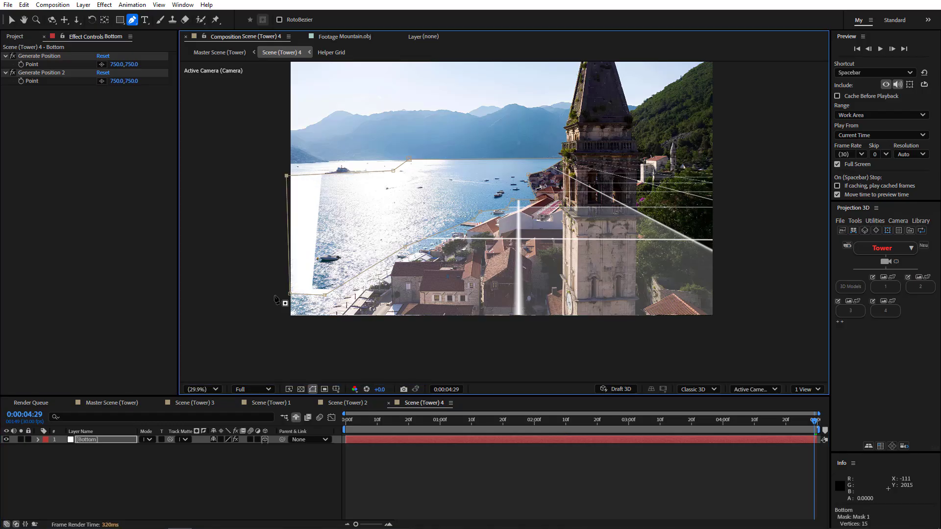
drag(289, 294, 290, 327)
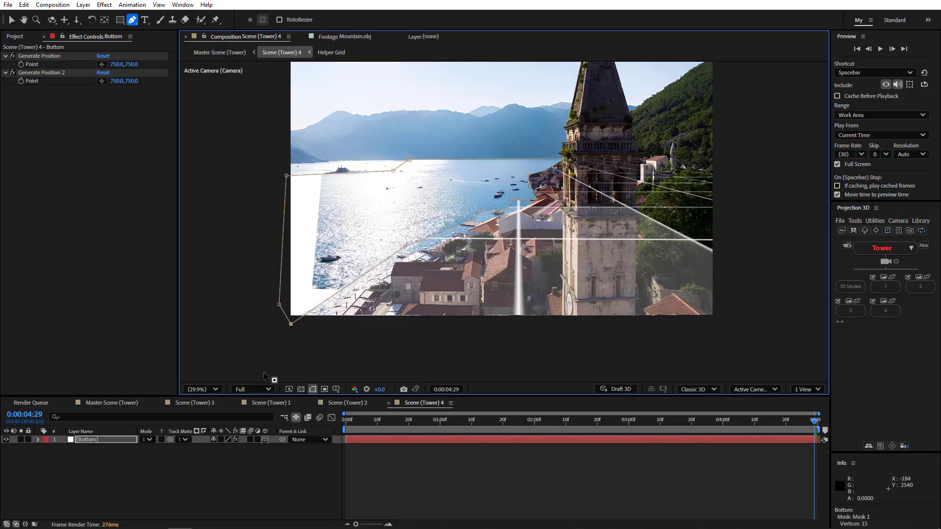
drag(353, 421, 819, 429)
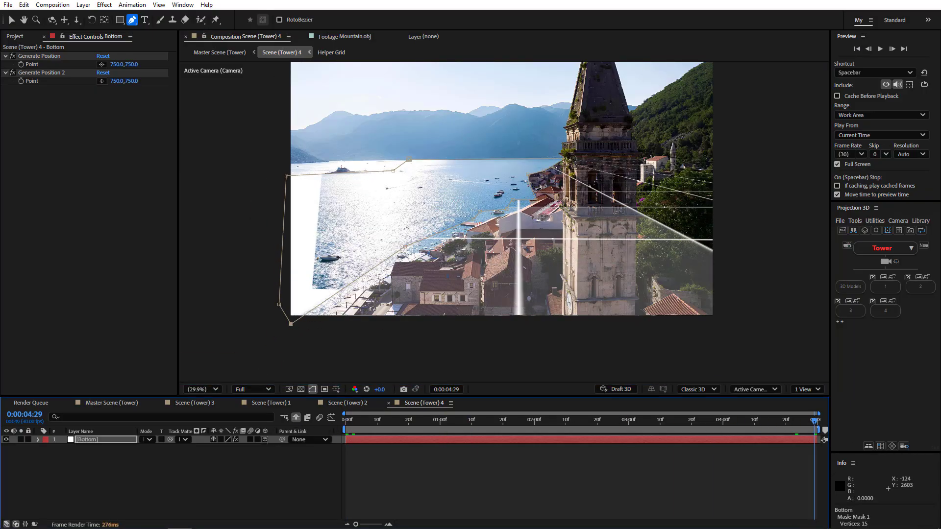
drag(729, 429, 287, 380)
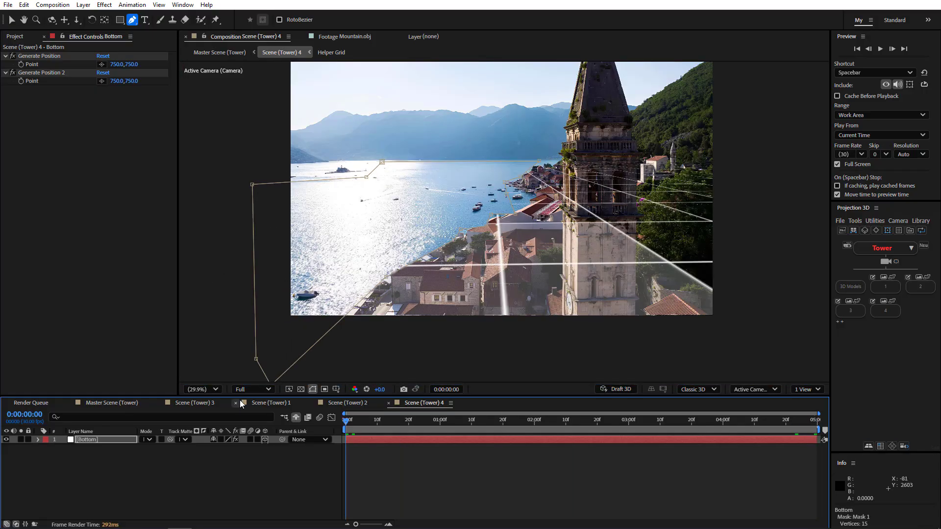
Turn off Accepts Shadows in the Bottom layer's Material Options and collapse the layer's properties
click(38, 440)
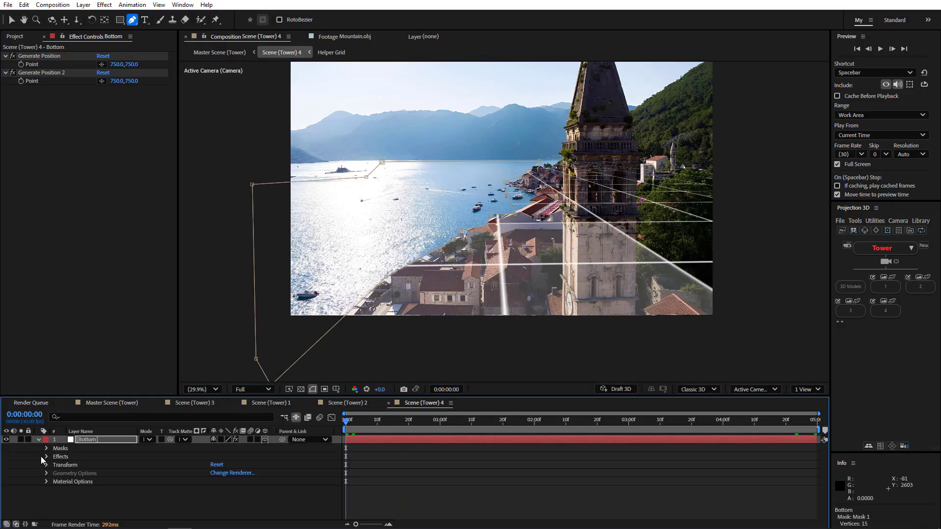
click(47, 482)
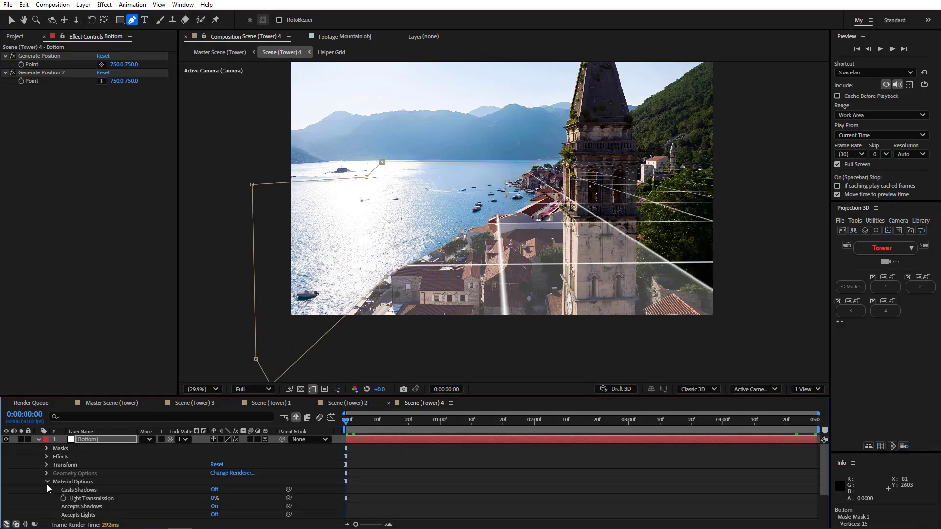
click(212, 507)
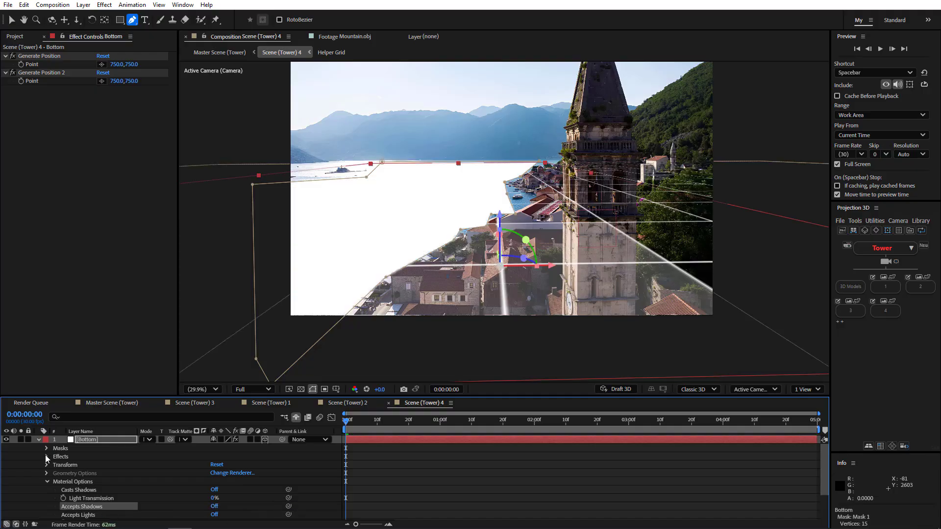
click(39, 439)
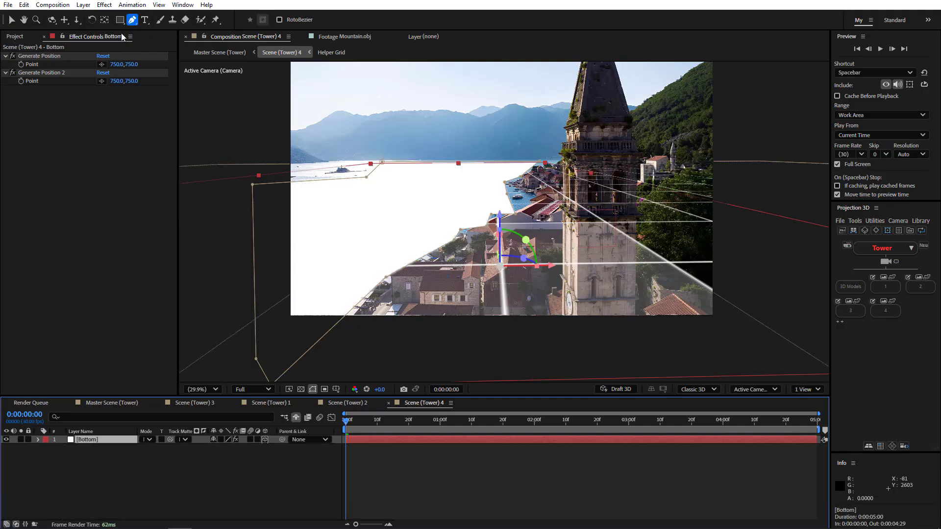
Apply the Fractal Noise effect to the Bottom layer
click(105, 5)
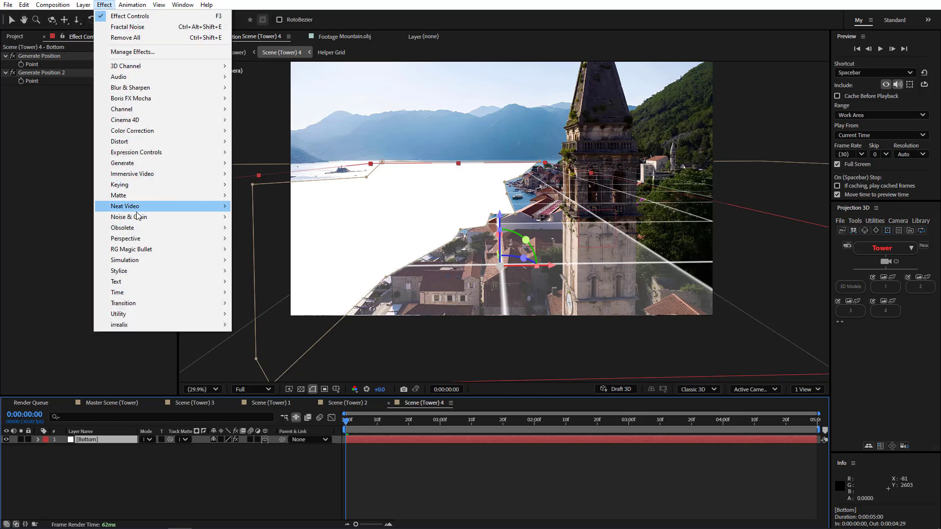
mouse_move(151, 218)
click(266, 239)
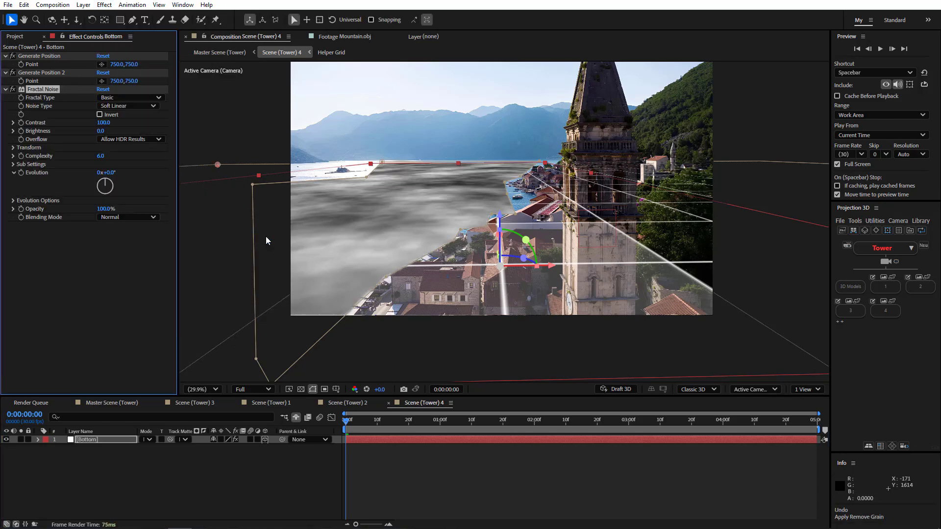
Set the Fractal Noise Scale to 1 and raise its Contrast to about 233
click(14, 148)
click(103, 173)
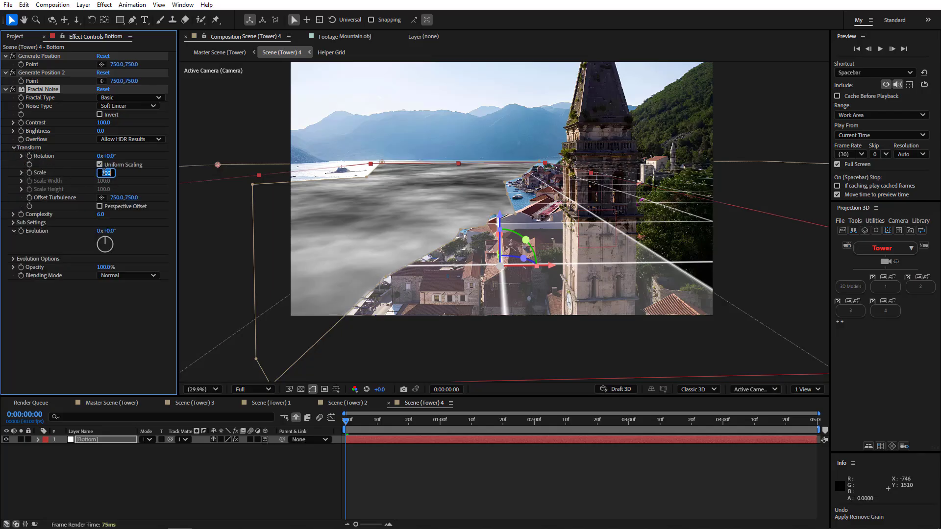
text(1)
click(65, 331)
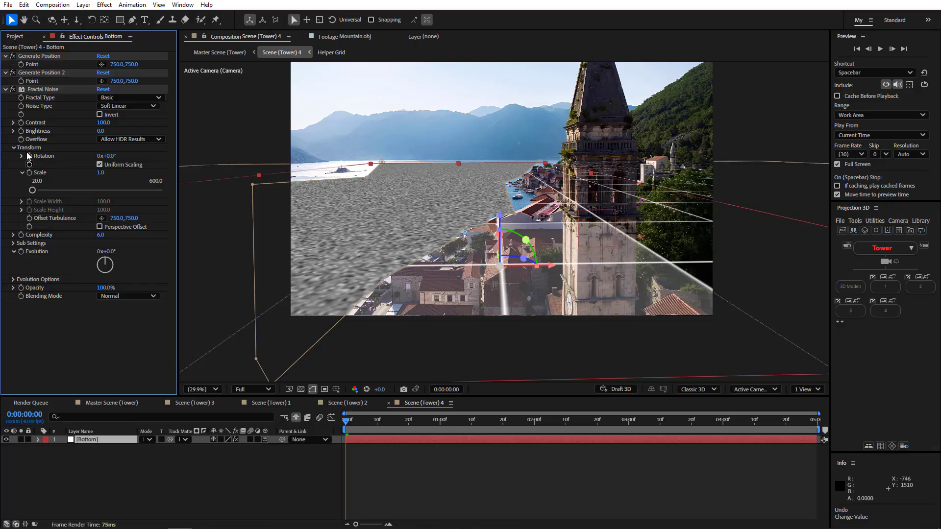
click(13, 123)
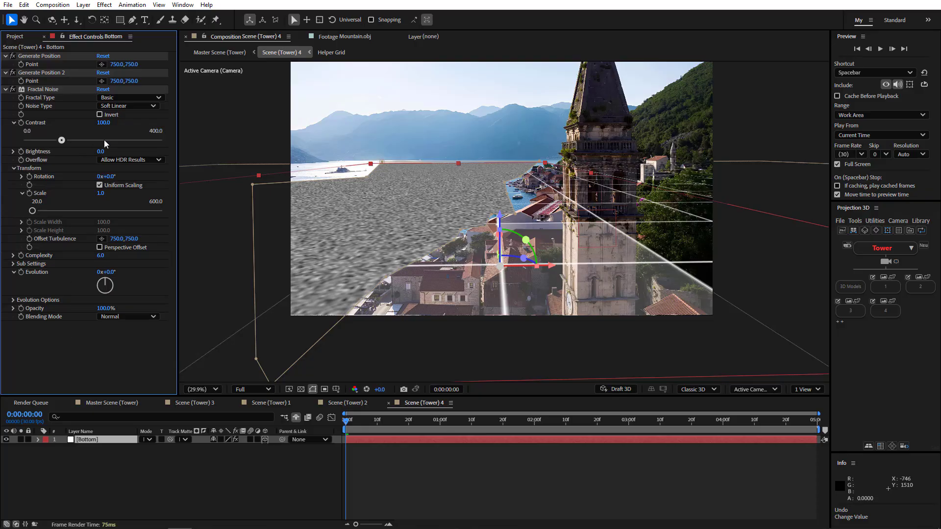
drag(105, 141, 106, 141)
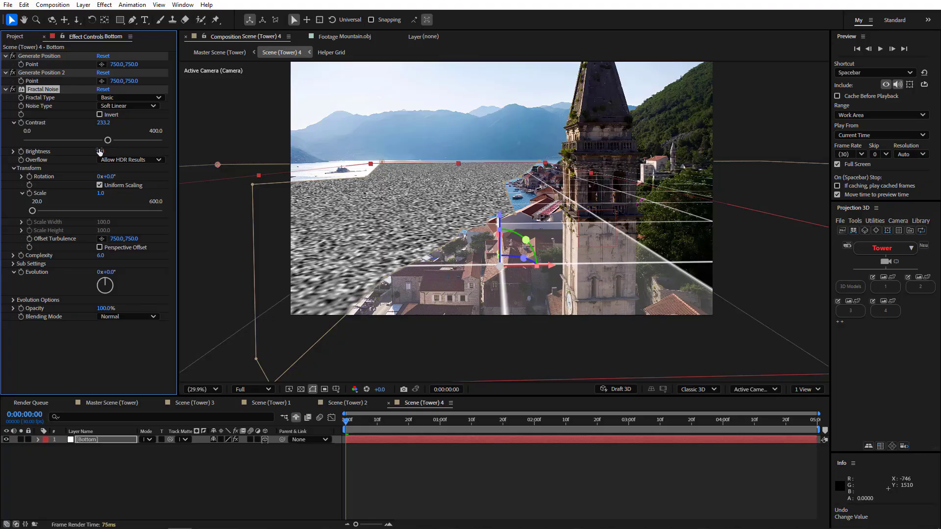
Drive the Fractal Noise Evolution with the expression time*300 and scrub the first frames to check the motion
alt+click(21, 272)
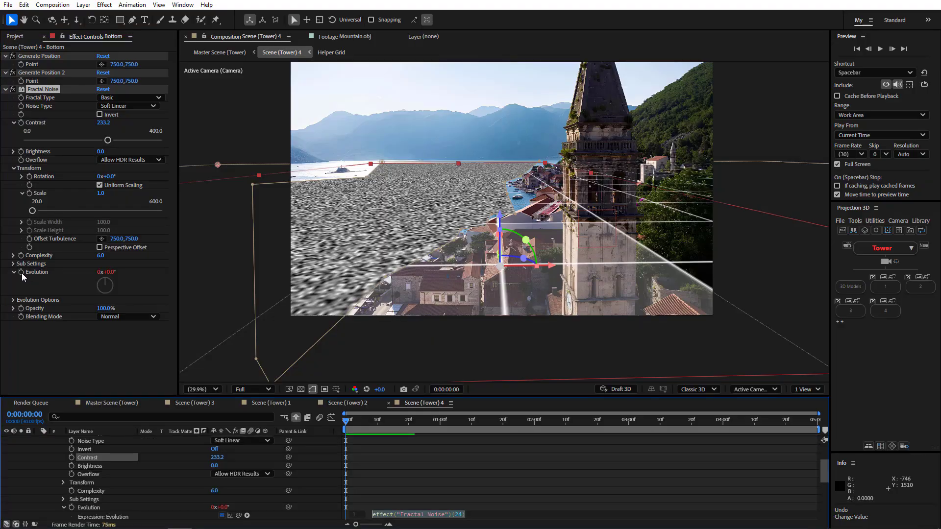
text(ti)
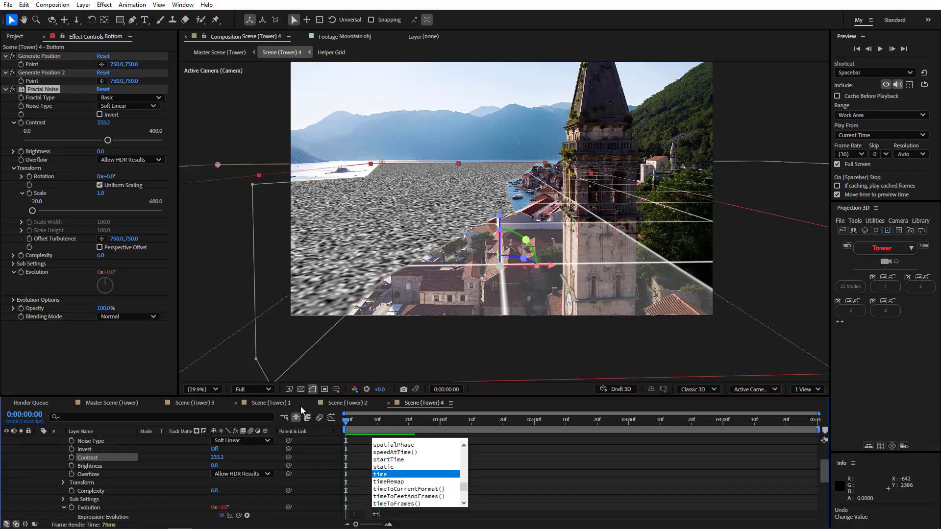
text(me*)
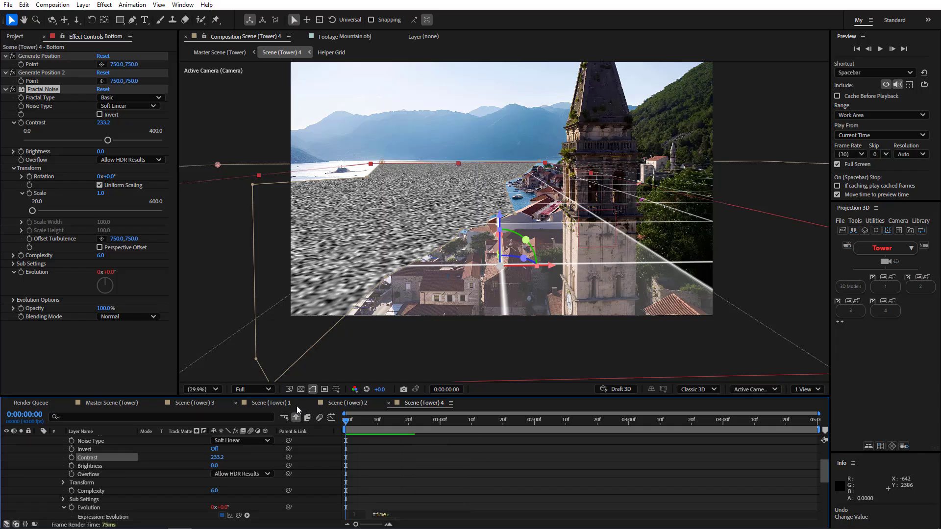
text(300)
click(364, 484)
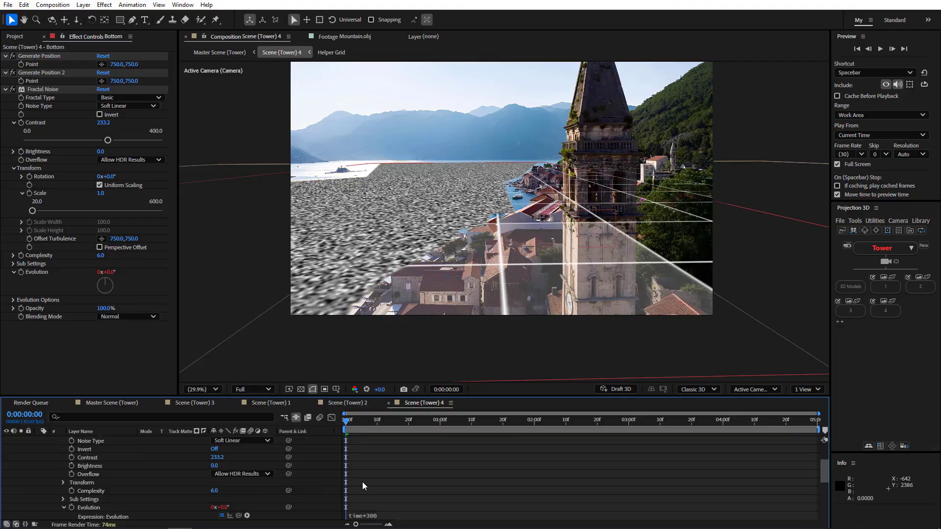
drag(351, 420, 269, 418)
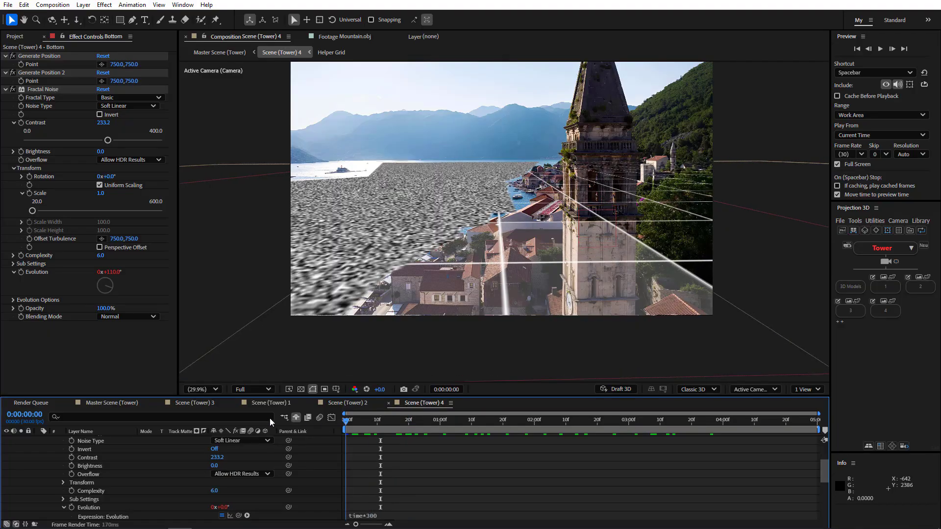
Apply the Displacement Map effect to the Scene (Tower) 3D Models layer in the Master Scene (Tower) composition
click(117, 405)
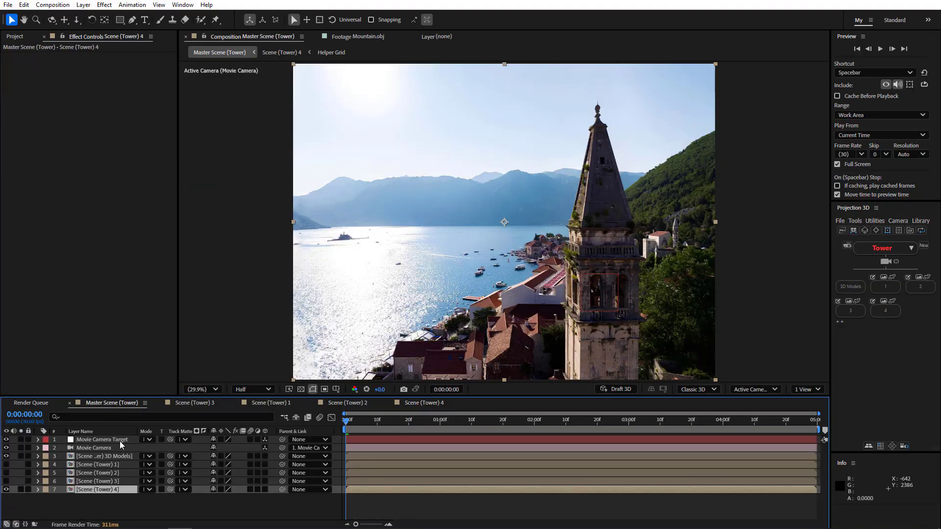
click(104, 456)
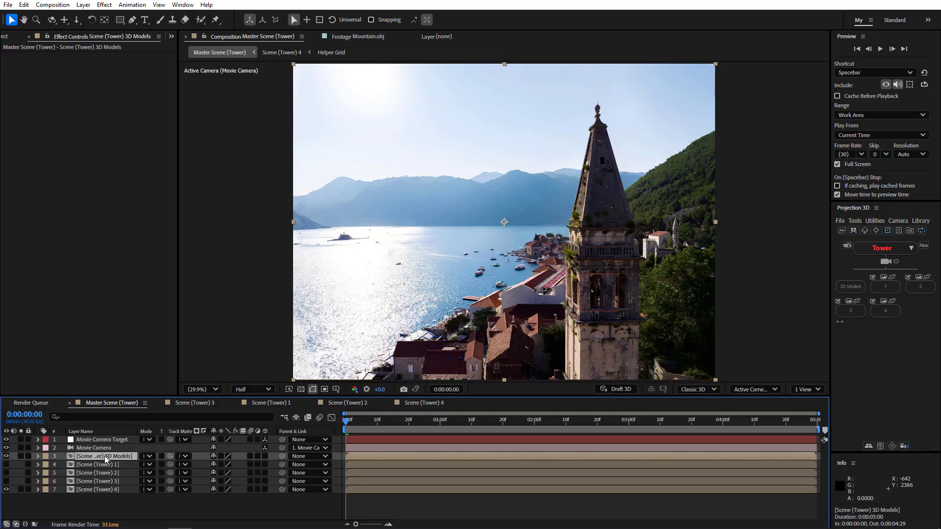
click(104, 5)
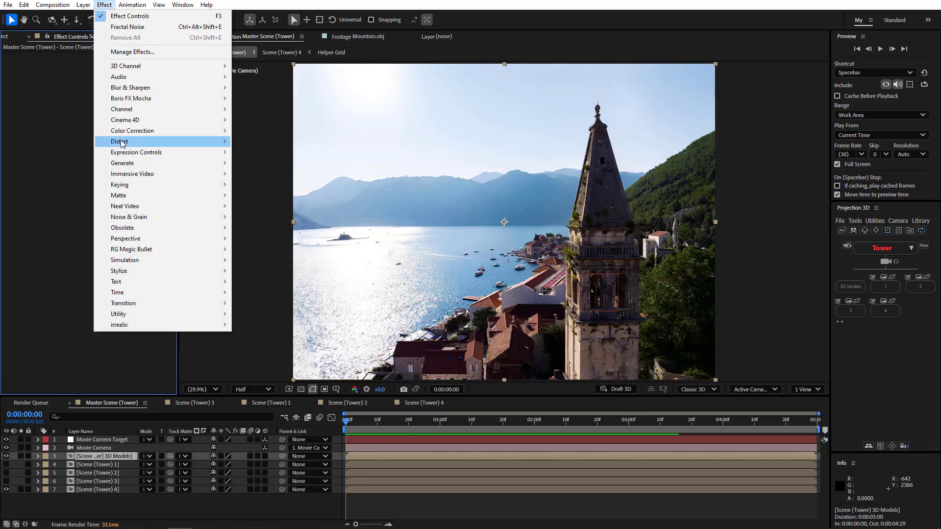
mouse_move(122, 142)
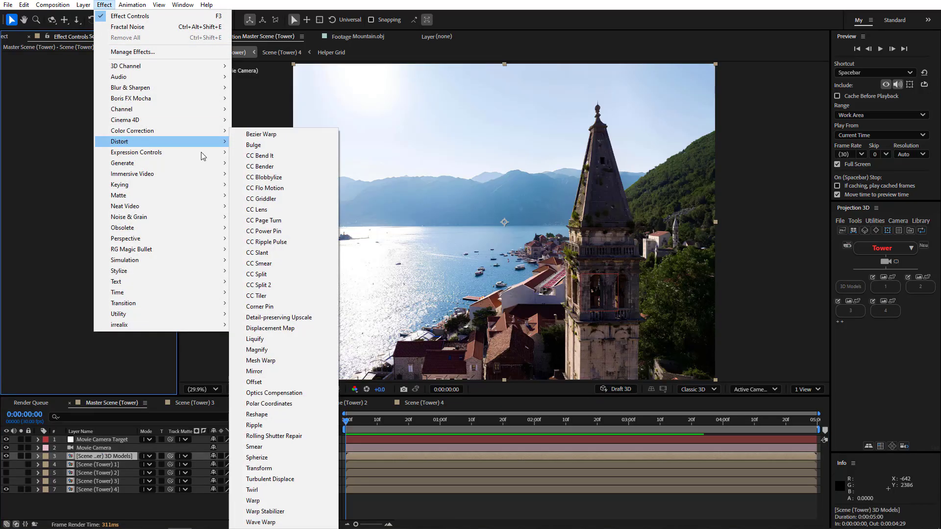
click(270, 328)
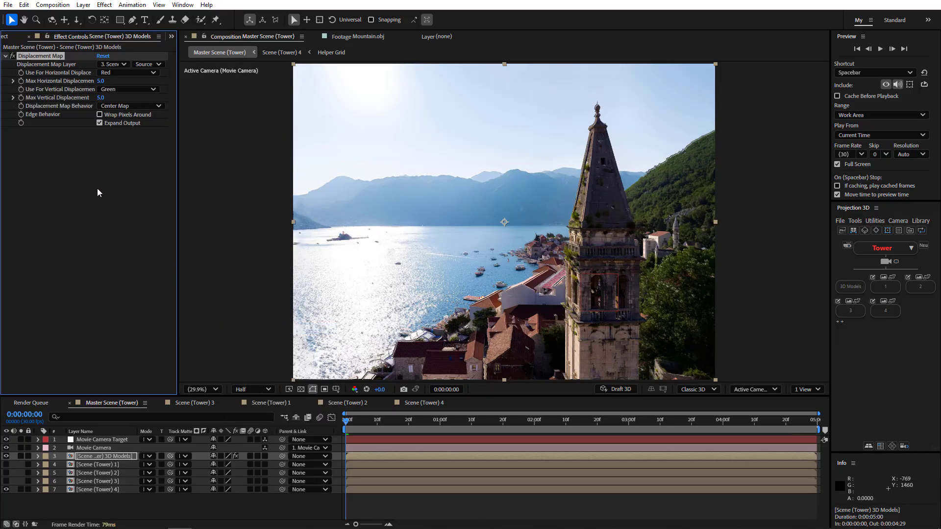
Set the Displacement Map's Max Vertical Displacement to 1 and use Luminance for both horizontal and vertical displacement
click(100, 98)
text(1)
key(Return)
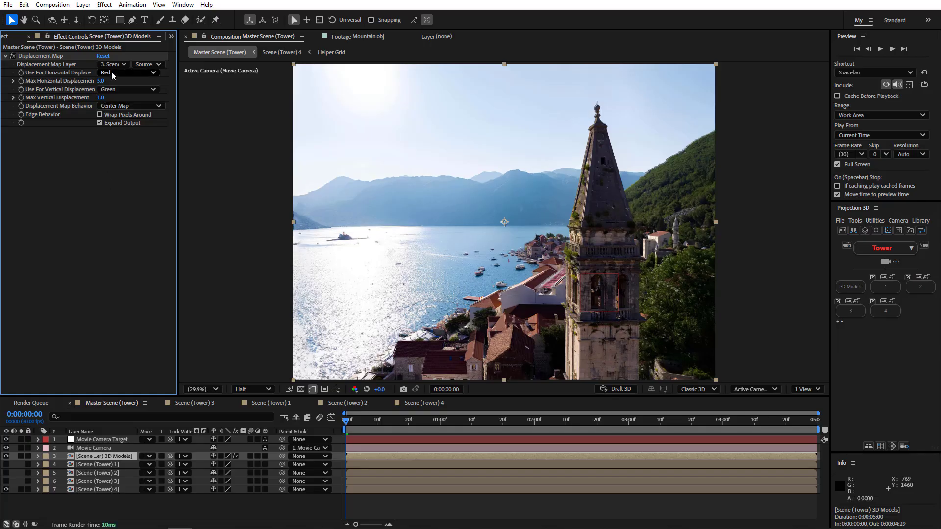
click(127, 72)
click(132, 127)
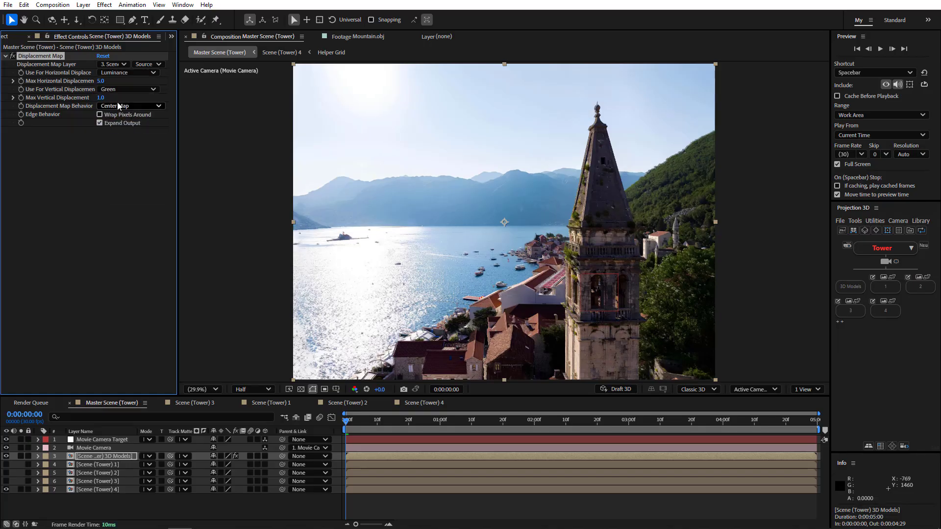
click(128, 90)
click(131, 143)
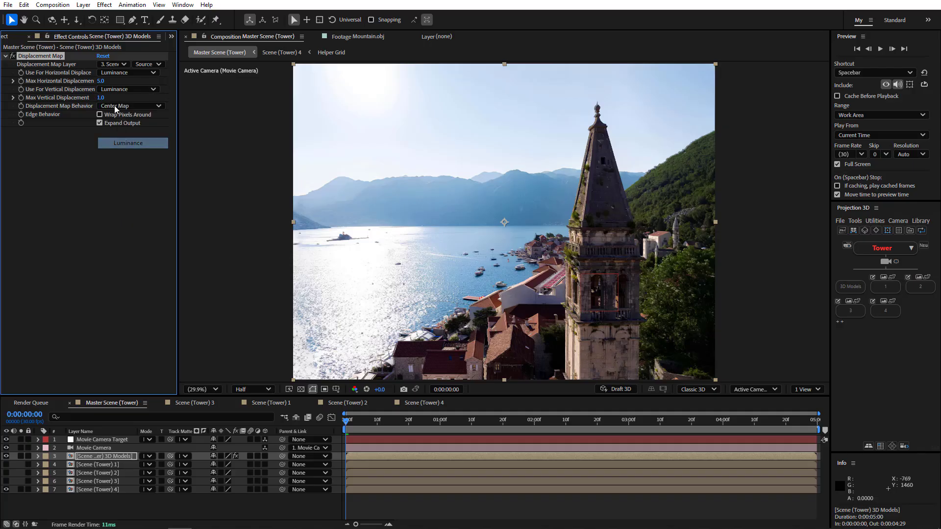
Choose Scene (Tower) 4 as the displacement map layer, hide that layer, and preview the water animation
click(111, 65)
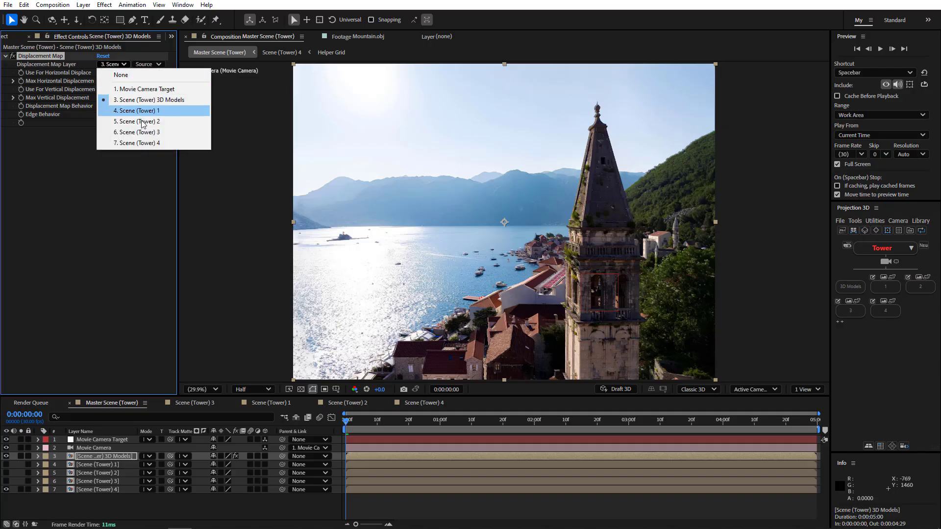
click(141, 143)
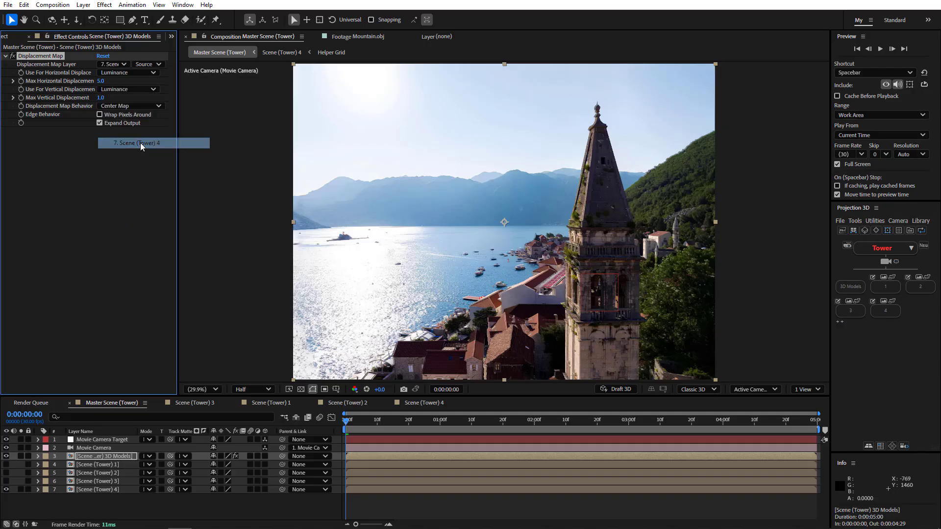
click(6, 490)
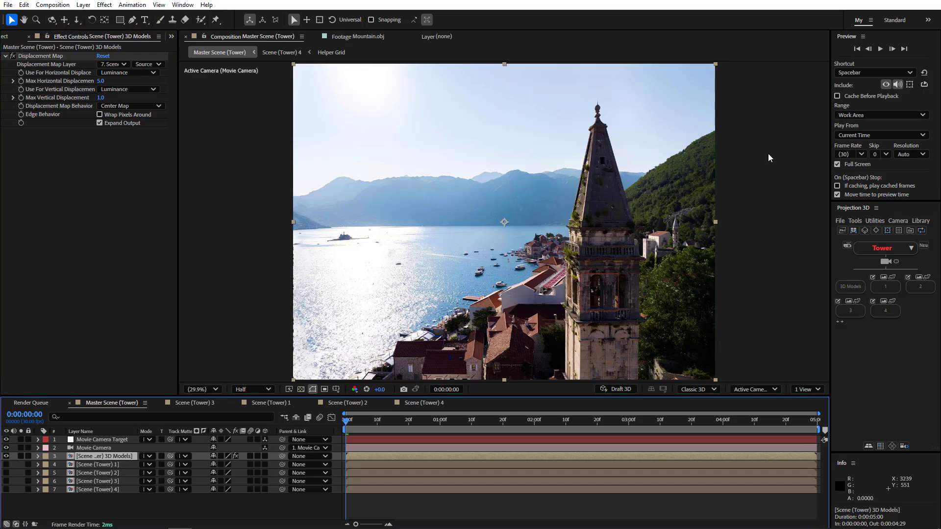
click(881, 49)
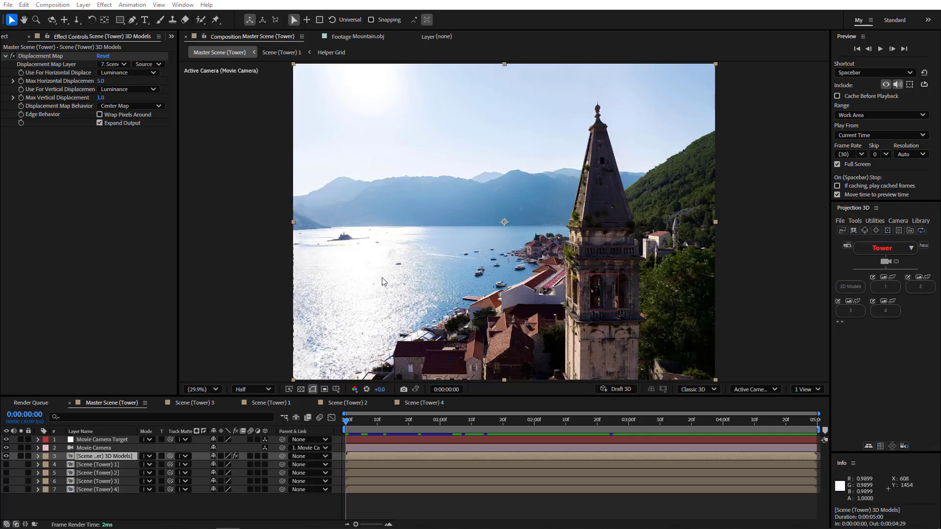
Create a Bottom surface from the grid properties in the Scene (Tower) 1 composition
double_click(106, 461)
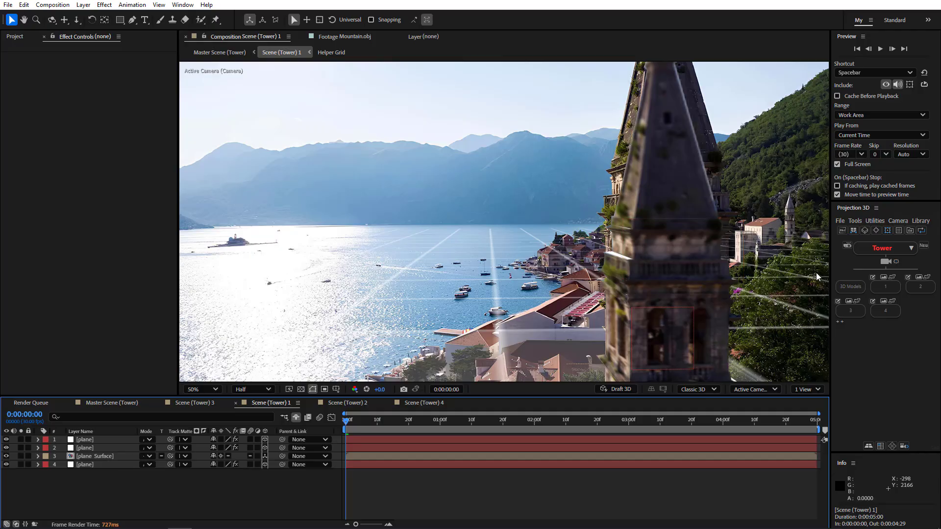
click(899, 230)
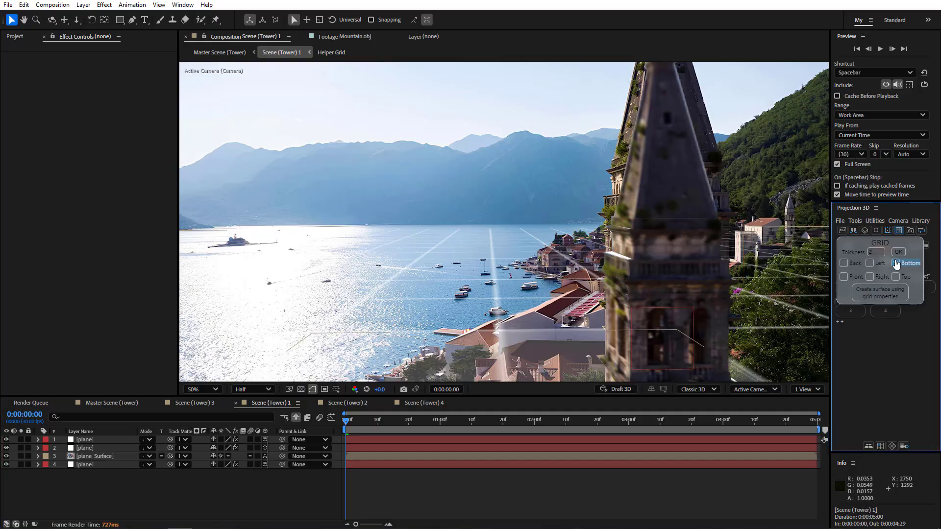
click(880, 293)
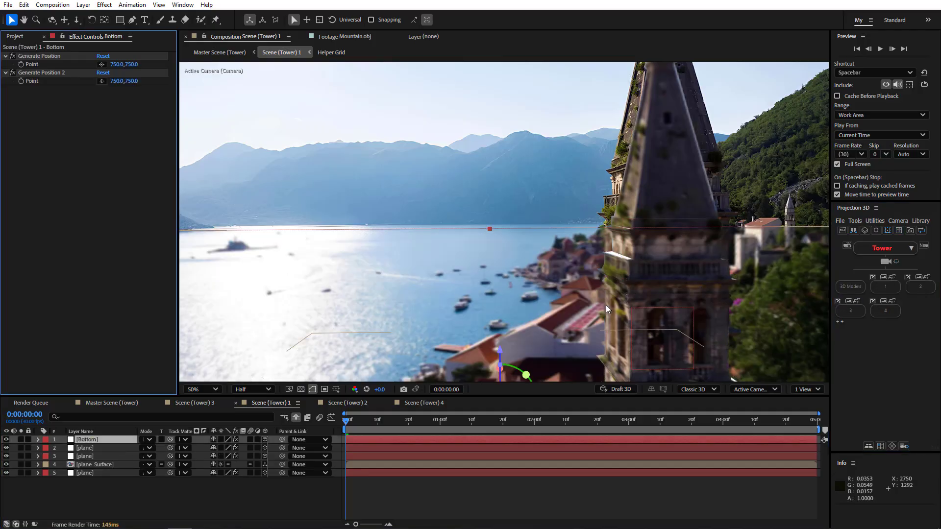
Draw a closed Pen mask on the Bottom layer around the small moving boat and its wake, at Full resolution
click(132, 20)
click(245, 390)
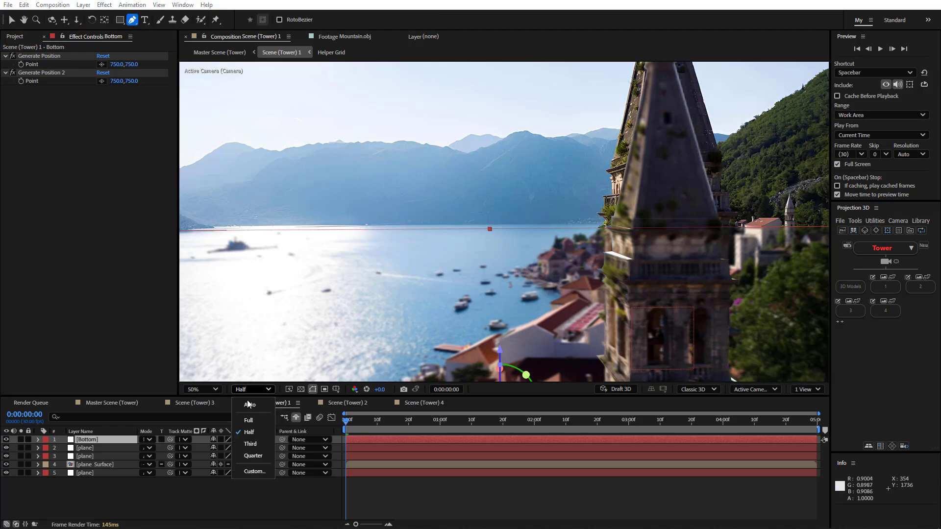
click(248, 420)
scroll(381, 286, up, 4)
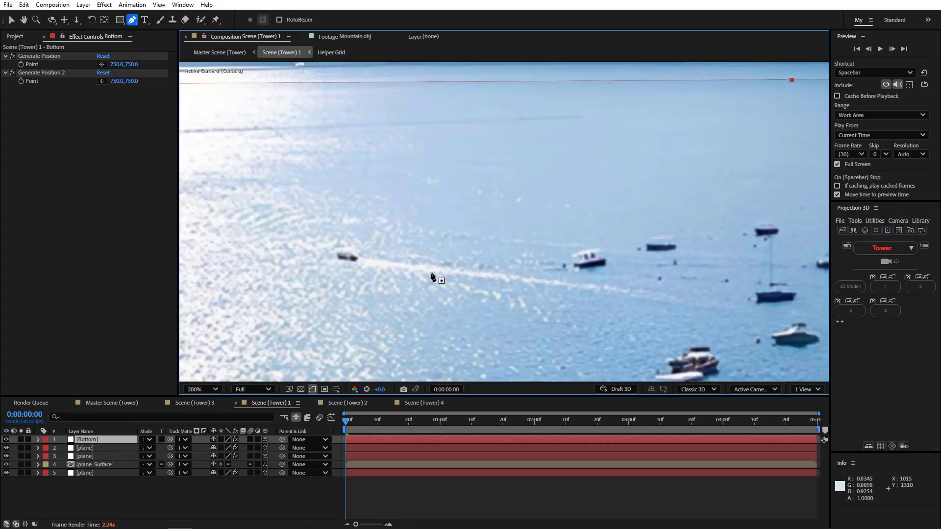
click(432, 270)
click(357, 263)
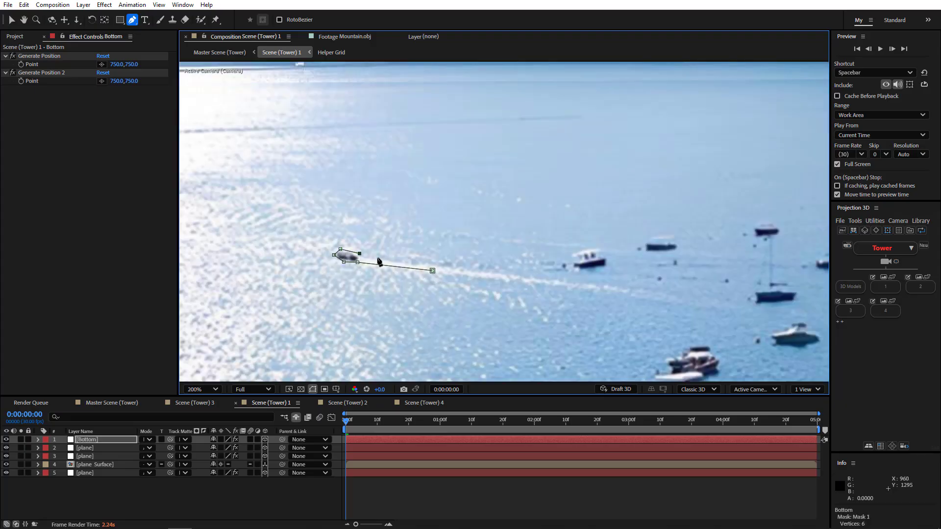
click(370, 258)
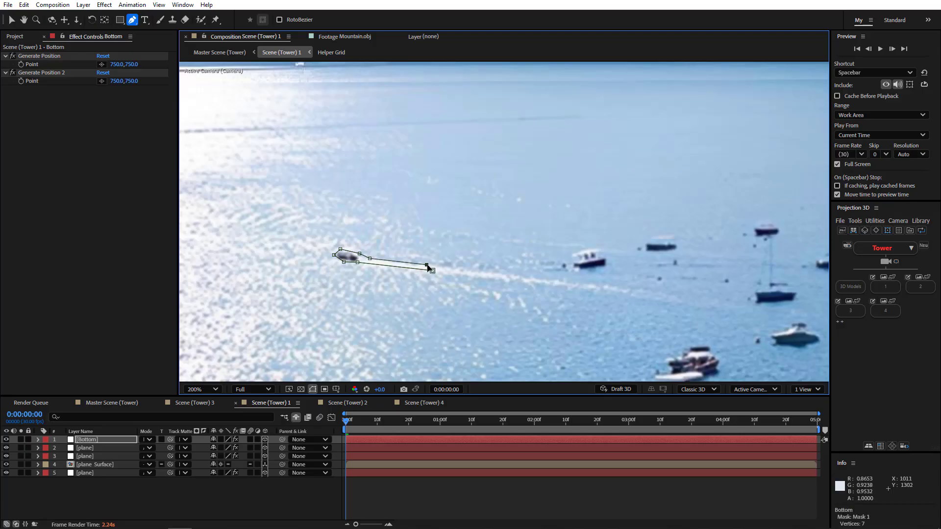
click(427, 266)
key(comma)
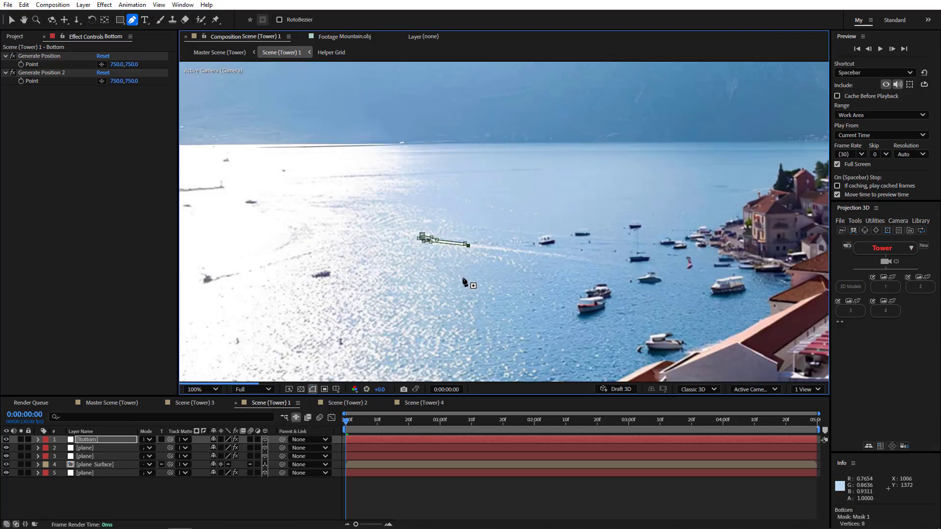
Convert the masked Bottom layer to a Wavefront Obj model named Boat
click(99, 443)
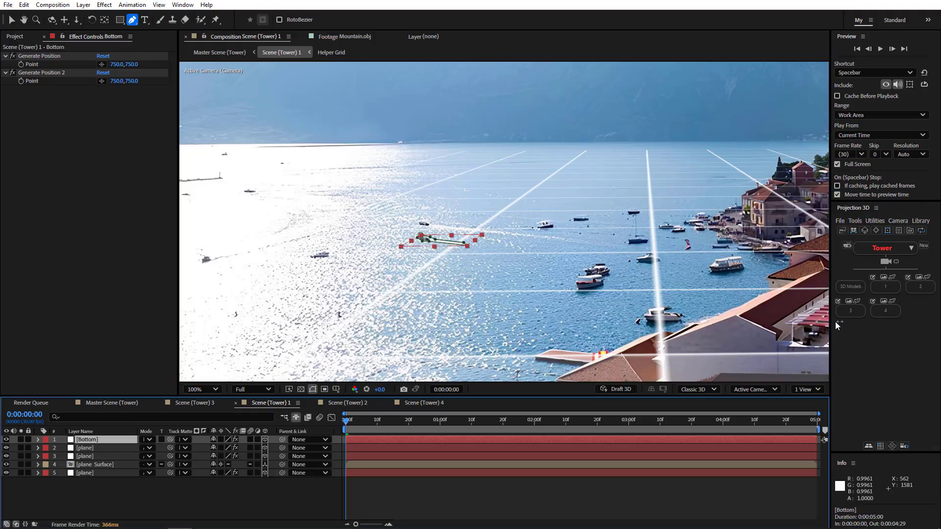
click(836, 322)
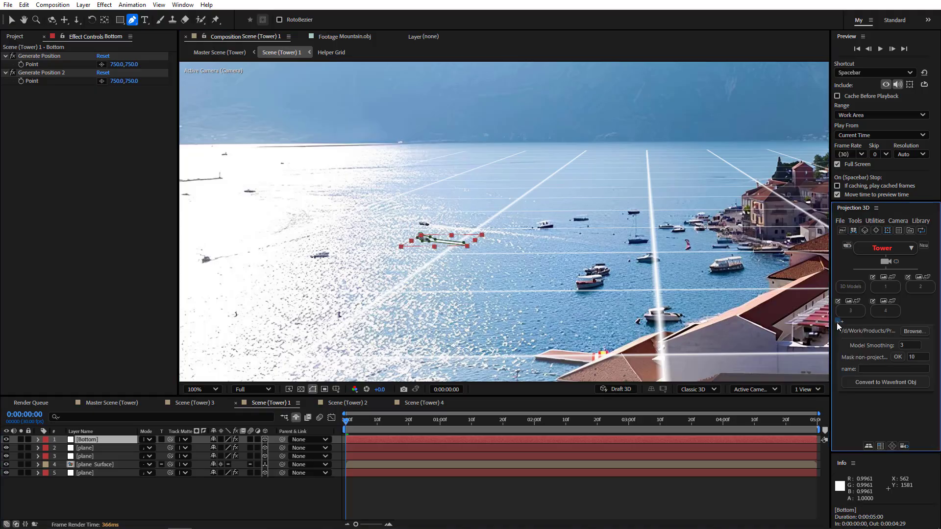
click(867, 369)
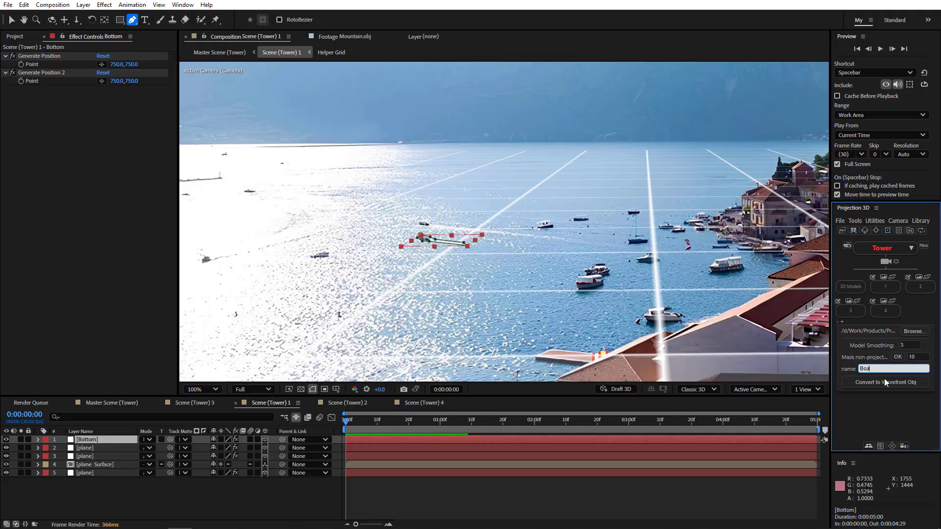
text(Boat)
click(881, 382)
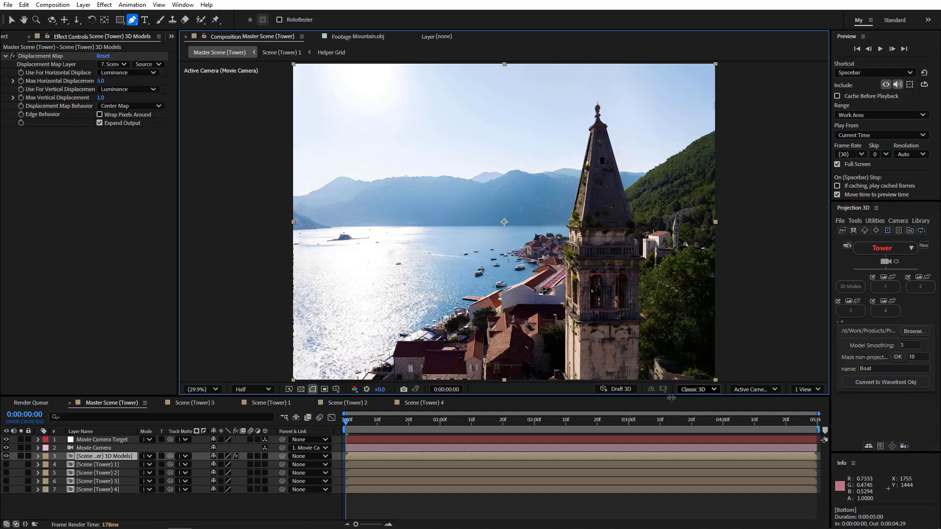
Move the anchor point of Boat.obj onto the boat in the Scene (Tower) 3D Models composition using the Anchor Point Editor
double_click(103, 457)
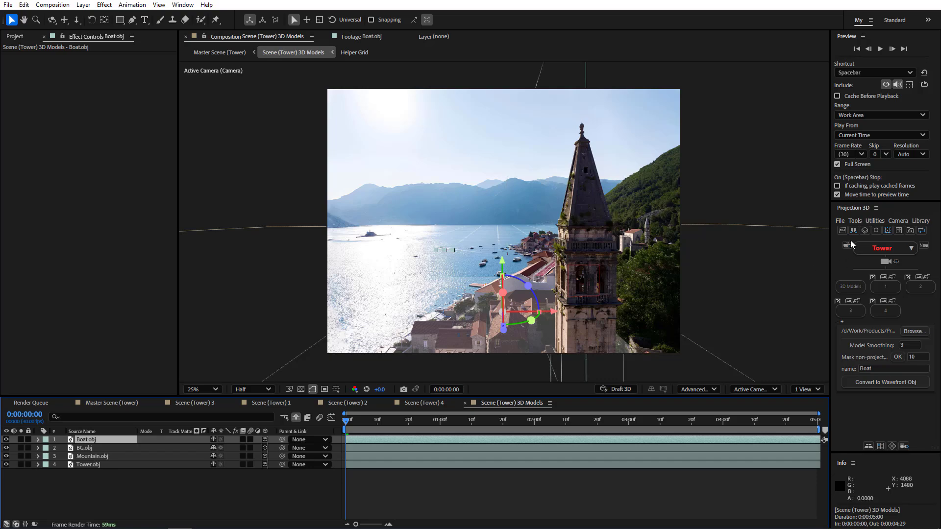
click(871, 229)
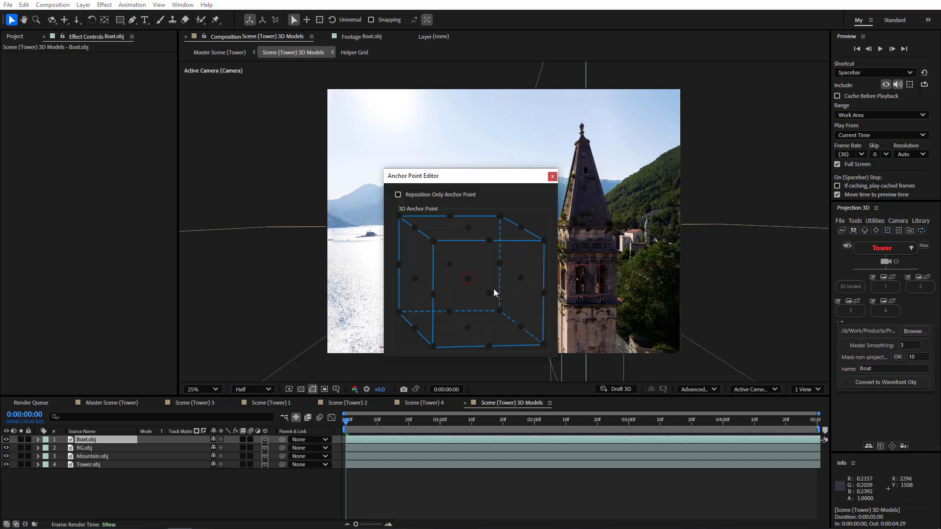
click(552, 176)
Raise Boat.obj about 6.9 units along the Y axis above the water and reveal its Position property
scroll(487, 274, up, 4)
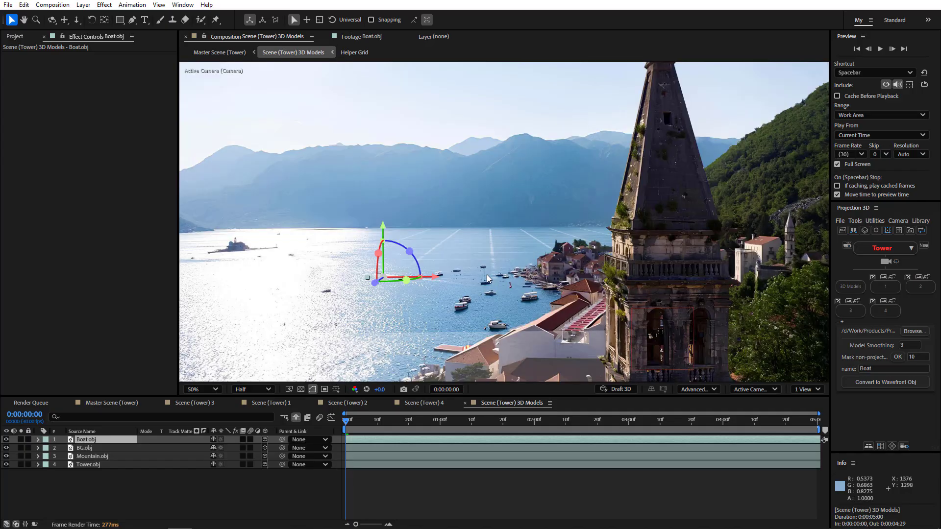
drag(425, 287, 595, 209)
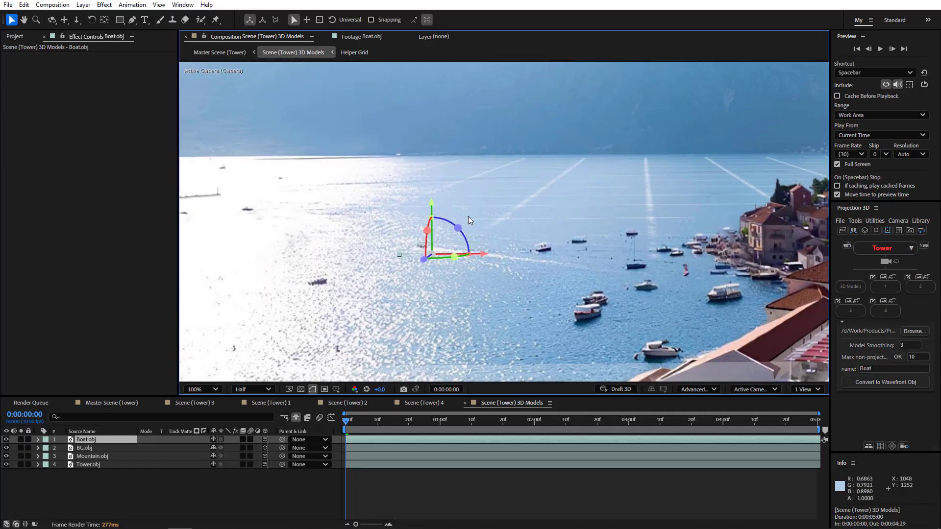
drag(430, 205, 430, 201)
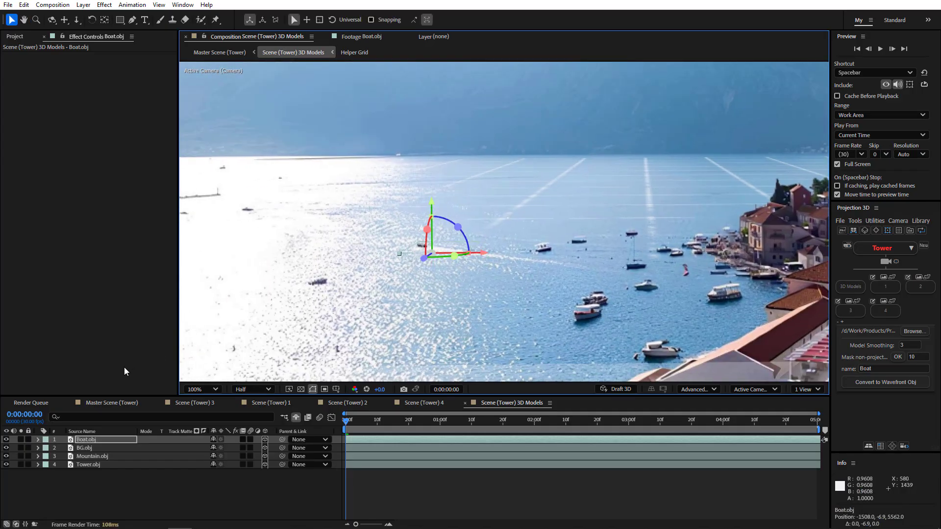
click(107, 437)
key(p)
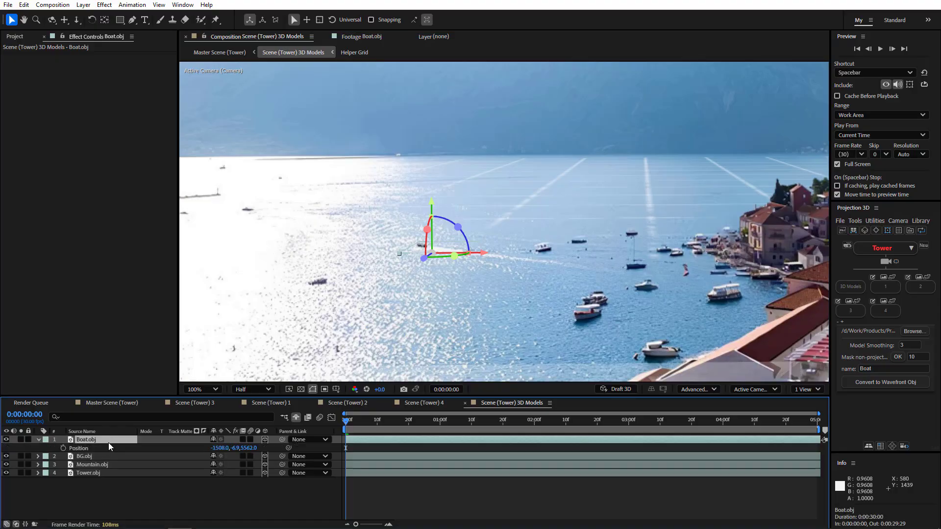
Keyframe Boat.obj's Position from 0:00:00:00 to 0:00:04:29, moving it along X and Z to -1853.5, -6.9, 5855.6 at the end
click(62, 448)
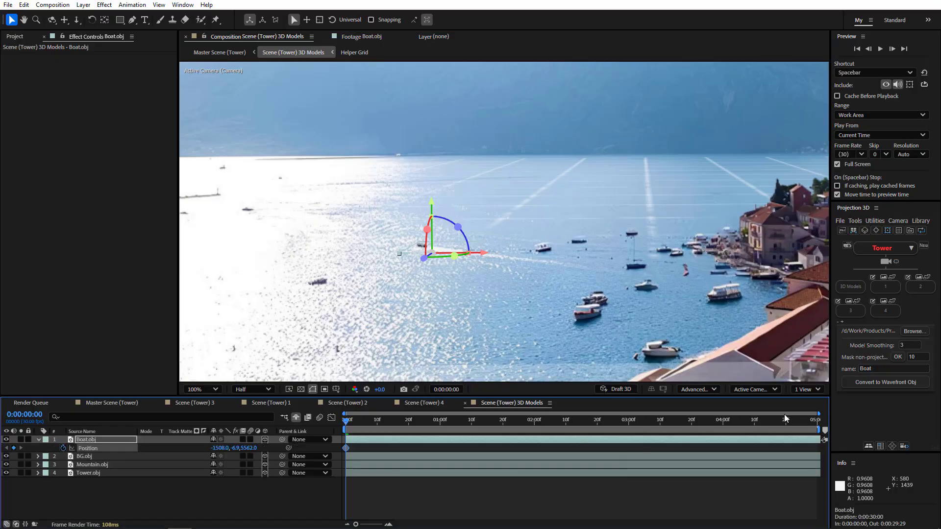
drag(809, 426, 845, 425)
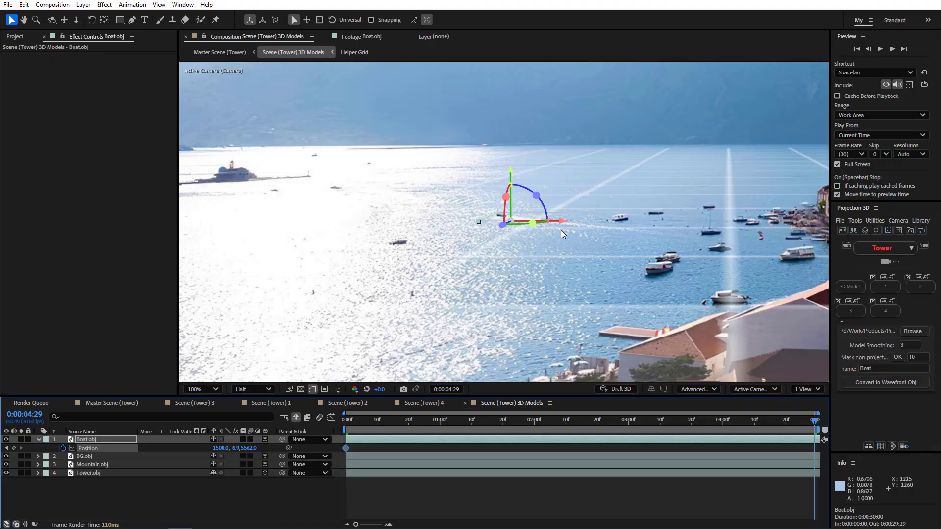
drag(562, 228, 514, 227)
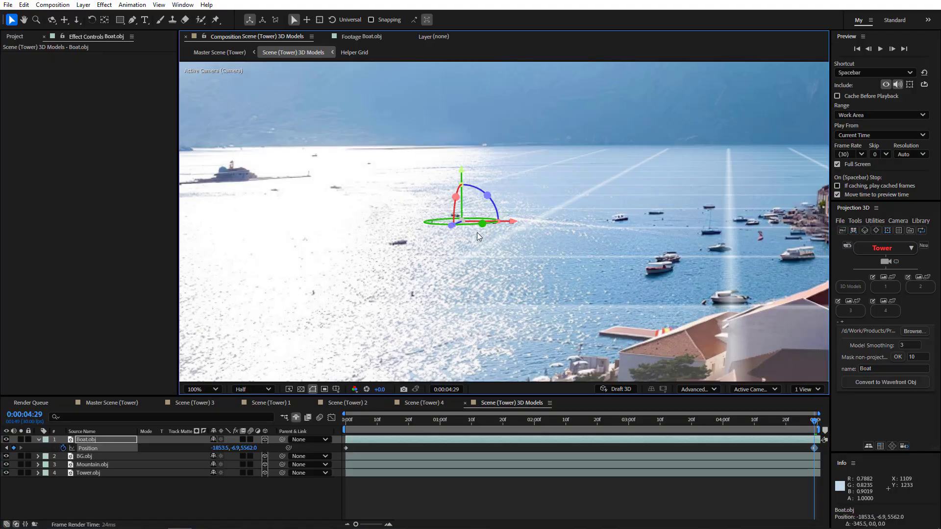
mouse_move(451, 229)
mouse_down()
mouse_move(461, 229)
mouse_move(445, 237)
mouse_up()
scroll(445, 237, down, 2)
click(146, 495)
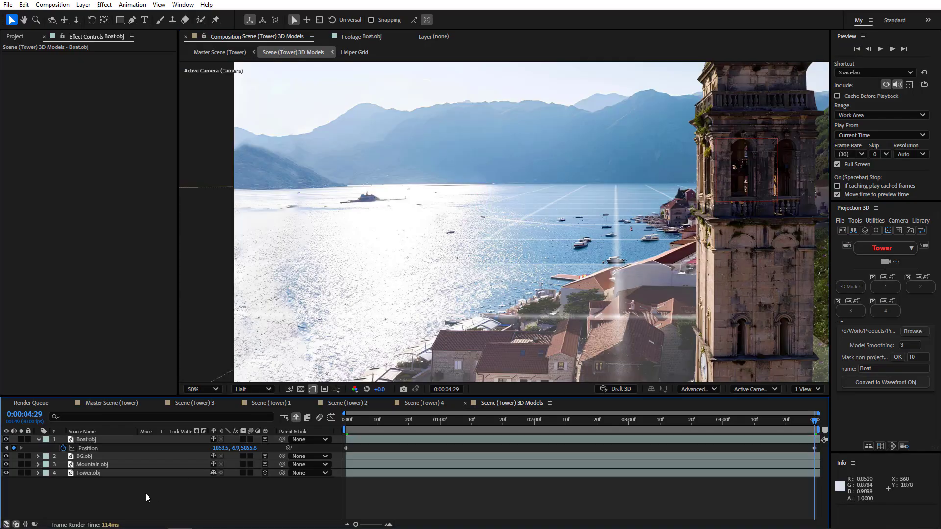
Check the boat's movement in the Master Scene (Tower) composition and return to the first frame
click(113, 402)
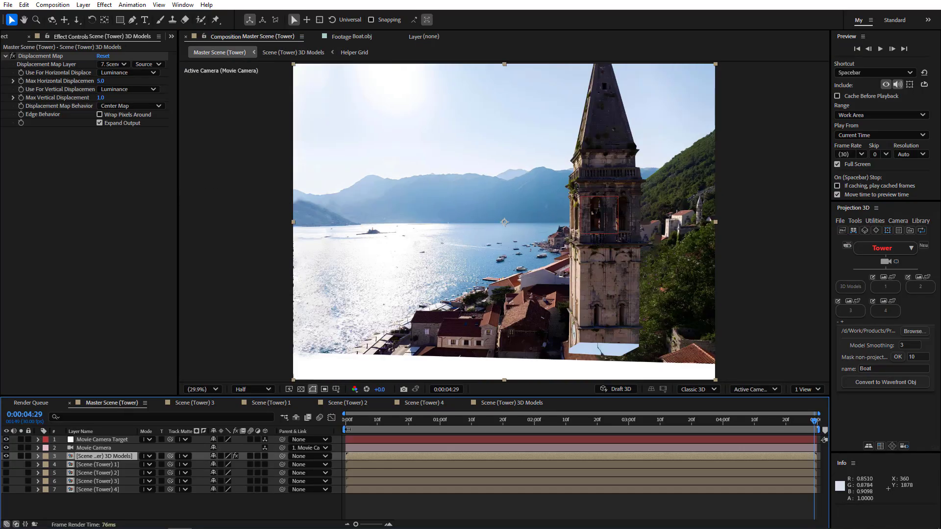
drag(349, 420, 183, 437)
click(80, 504)
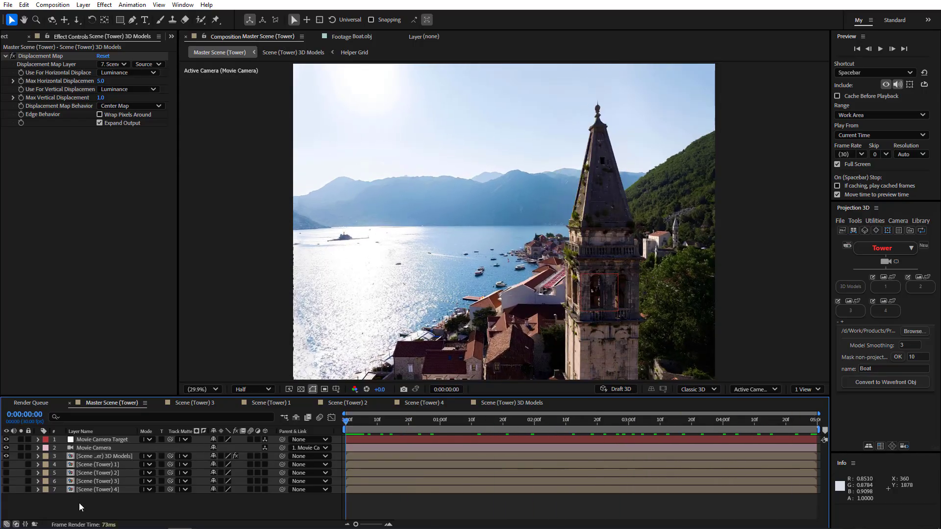
Create a new 1920x1080 composition at 30 fps with a 5-second duration
click(6, 40)
right_click(61, 226)
click(81, 231)
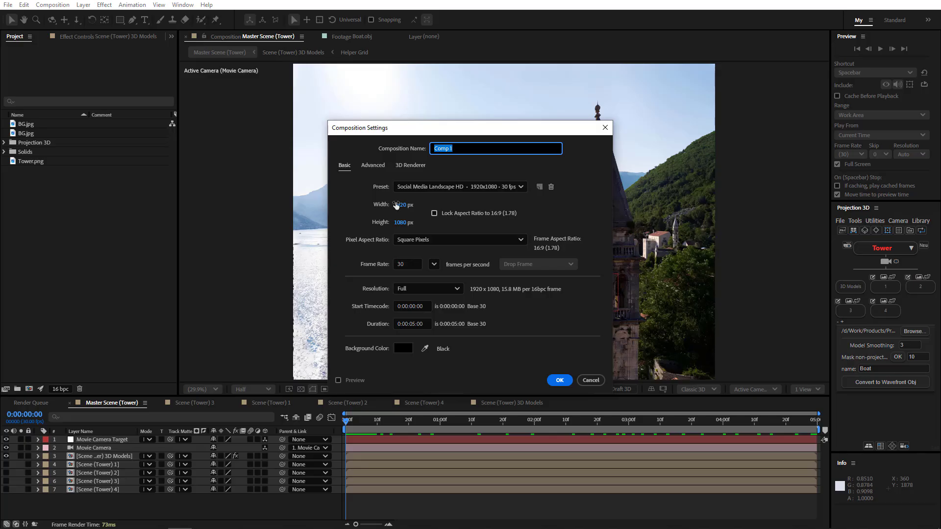
click(560, 381)
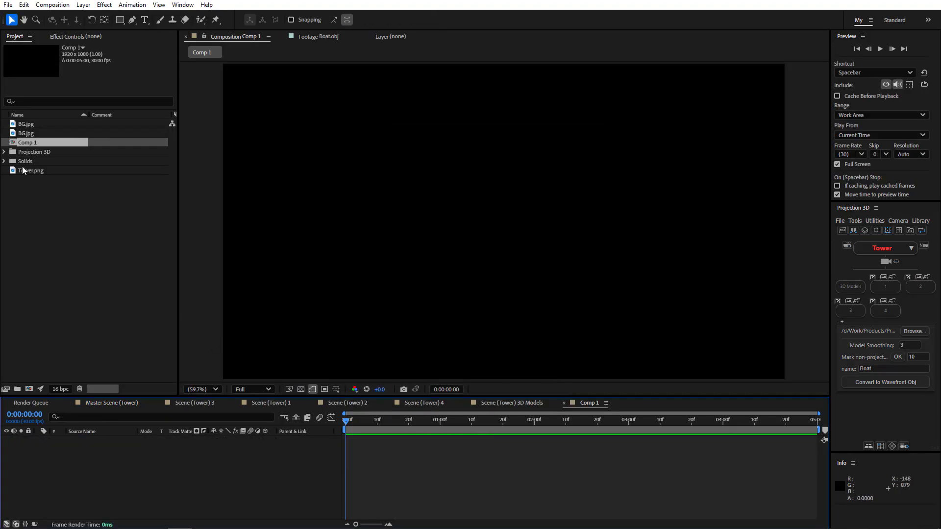
Add the Master Scene (Tower) composition from the Projection 3D Scene Tower folder to the new composition as a layer
click(4, 152)
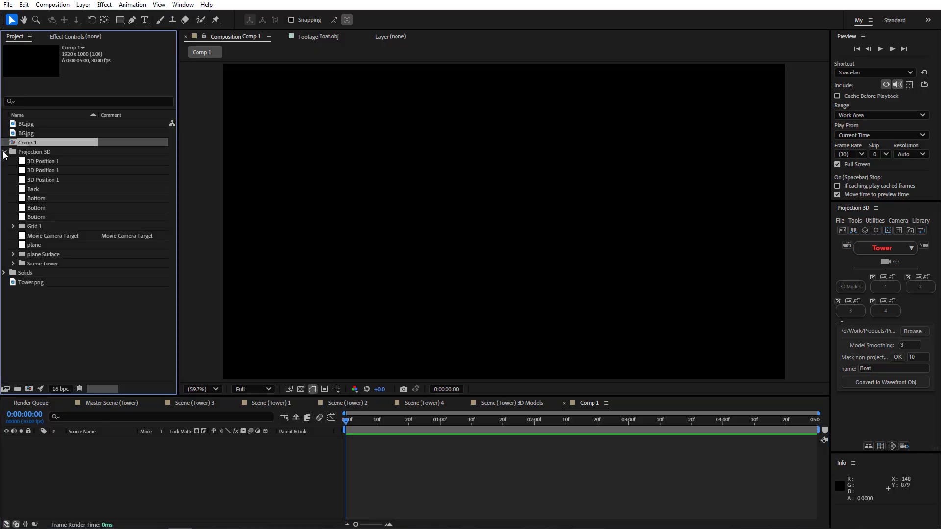
click(12, 264)
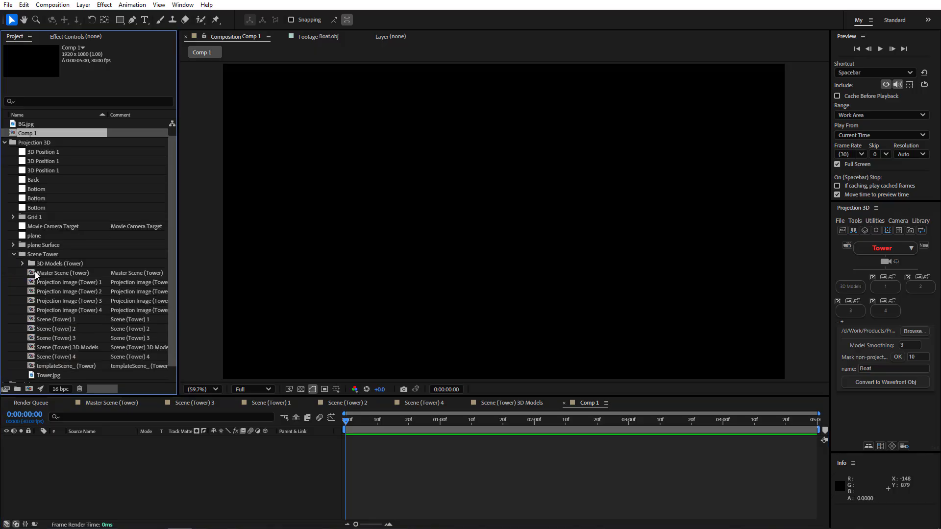
drag(33, 275, 79, 455)
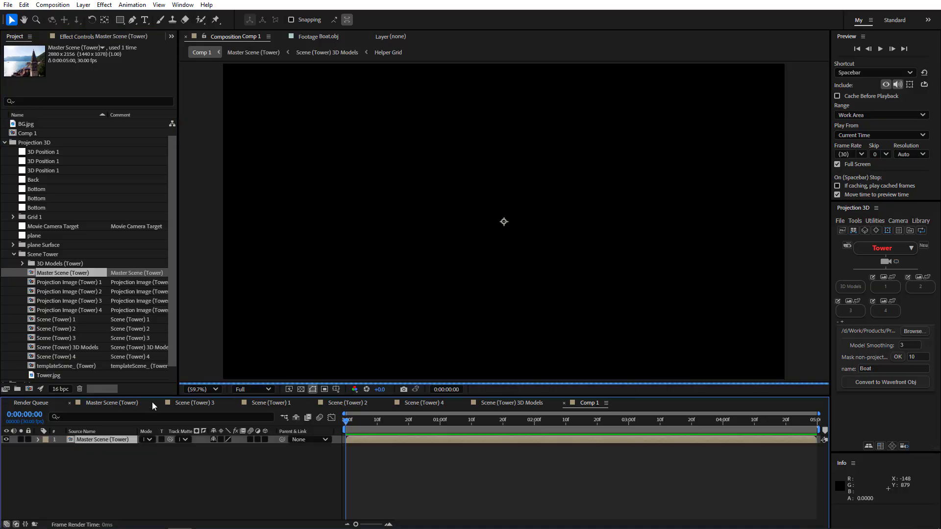
Scale the Master Scene (Tower) layer to 67% to frame it in the new composition
key(comma)
key(comma)
key(comma)
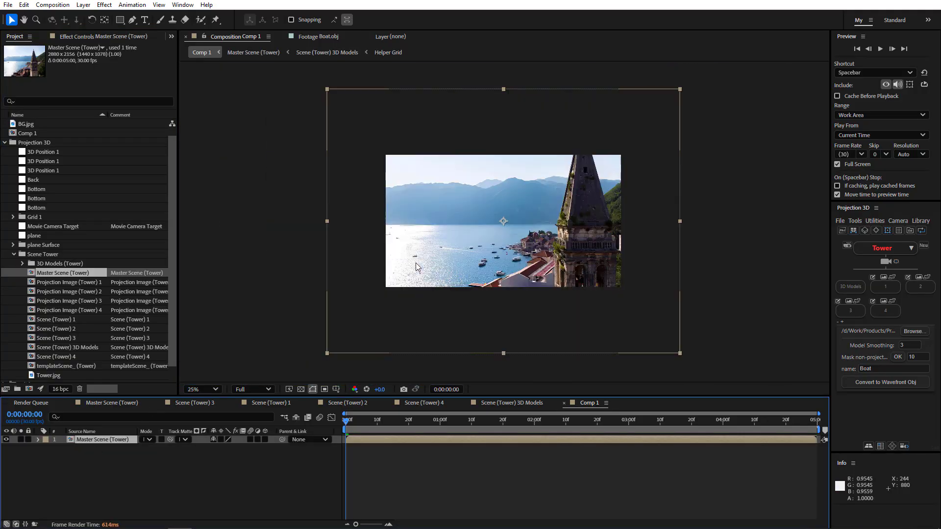
key(s)
drag(225, 448, 202, 447)
click(218, 466)
scroll(567, 282, up, 2)
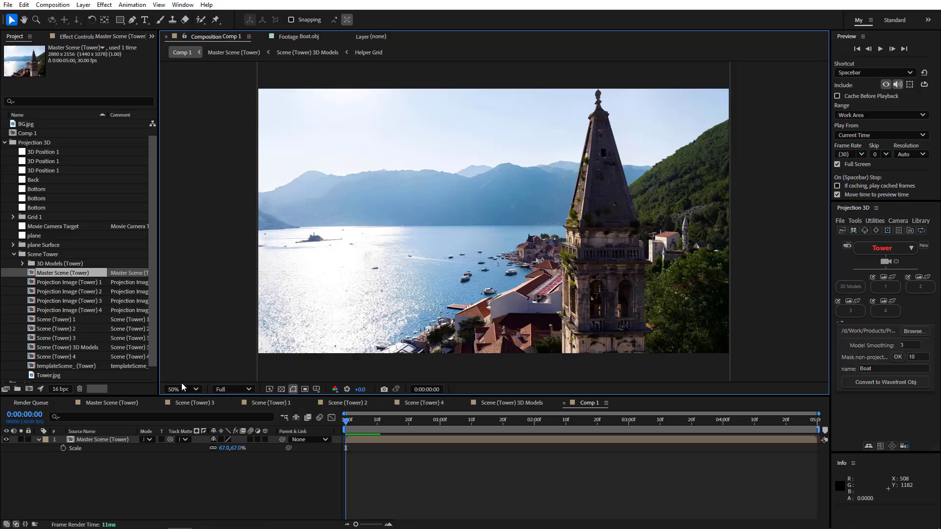
Fit the new composition to the viewer and play a full-screen preview of the animation
click(181, 388)
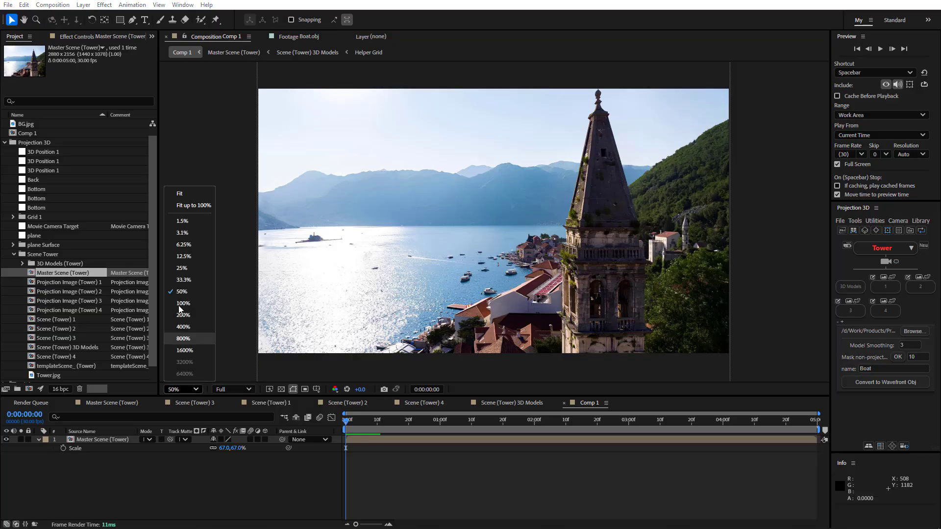
click(181, 197)
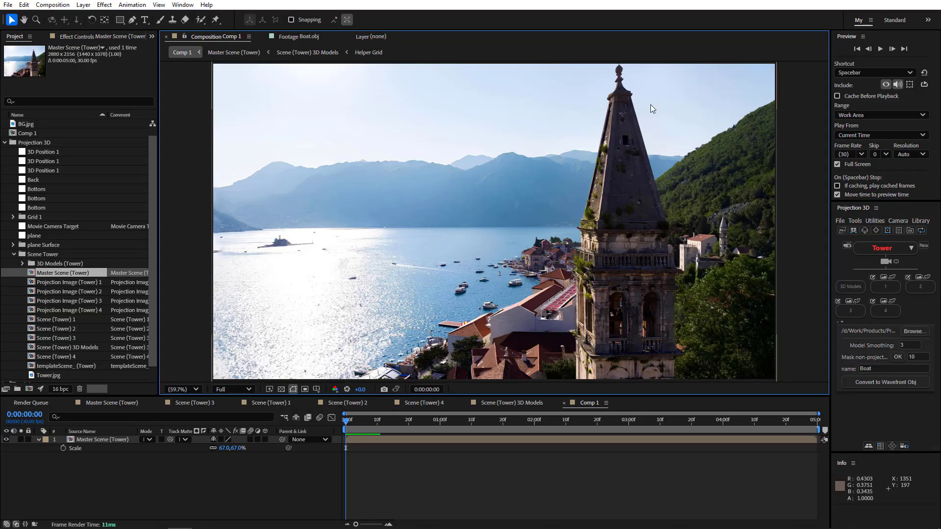
click(880, 49)
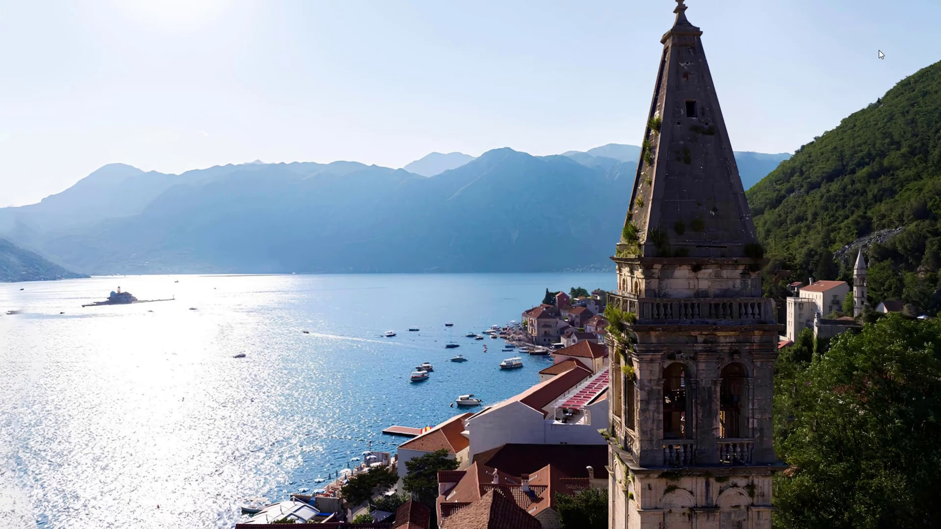